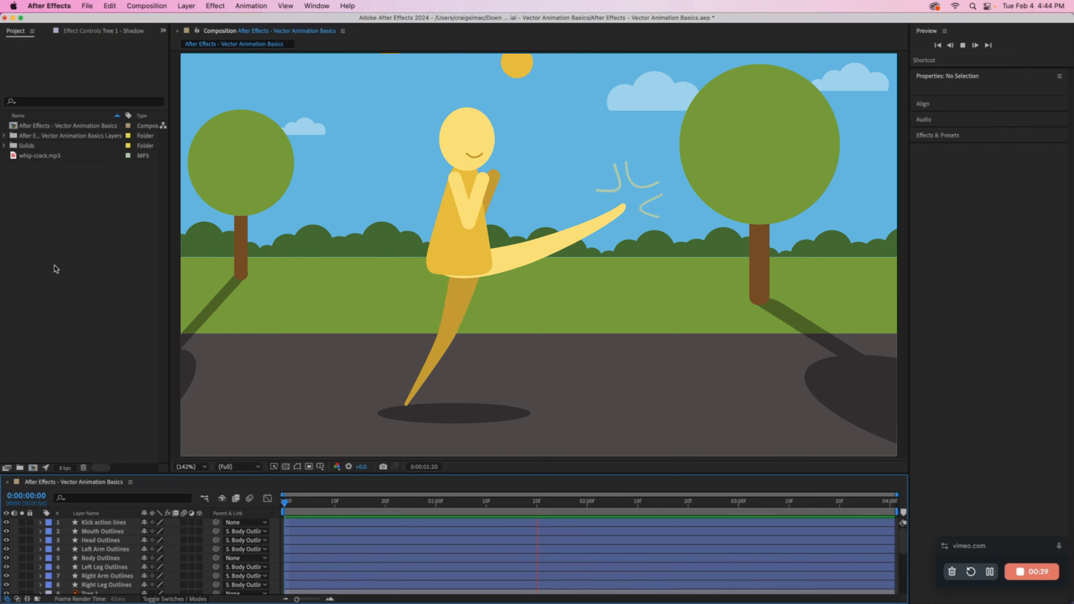
- Stop the animation preview, return to the composition's first frame and switch to Illustrator
{"action": "key", "text": "space"}
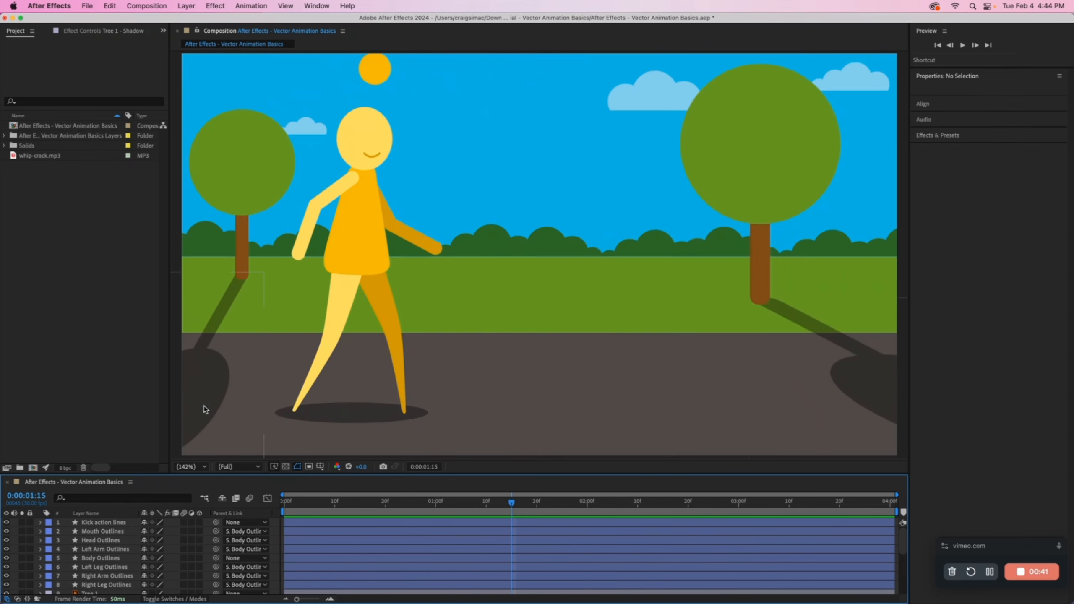
{"action": "left_click", "coordinate": [286, 504]}
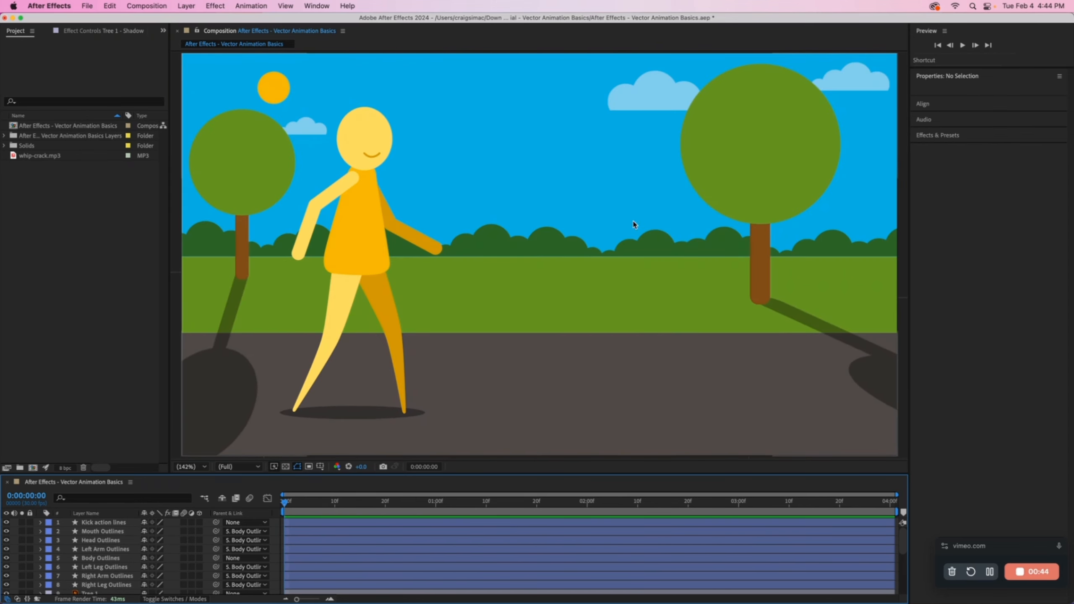
{"action": "mouse_move", "coordinate": [465, 599]}
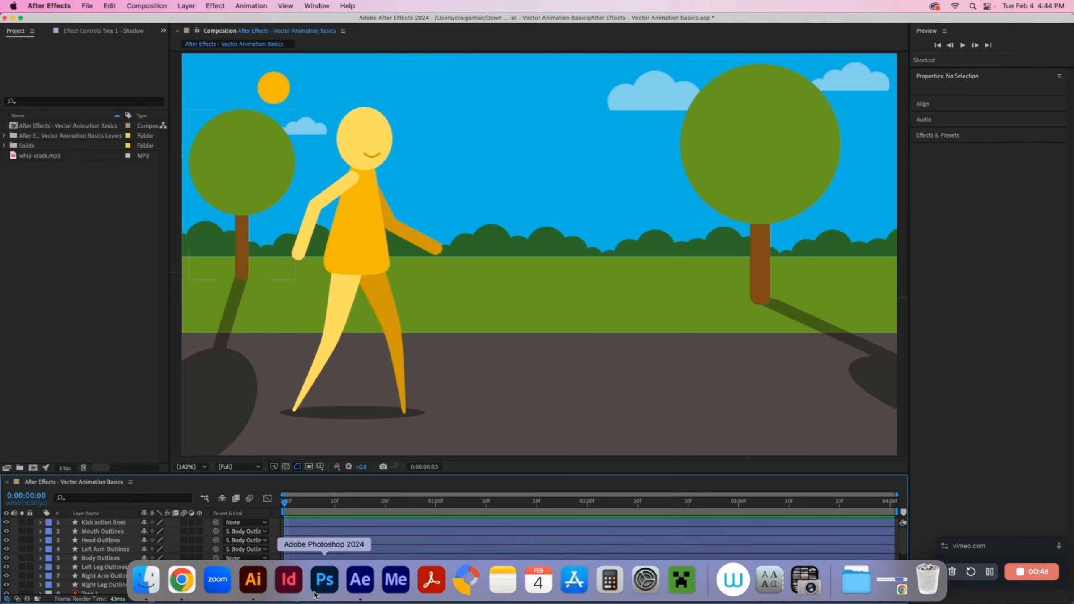
{"action": "left_click", "coordinate": [259, 583]}
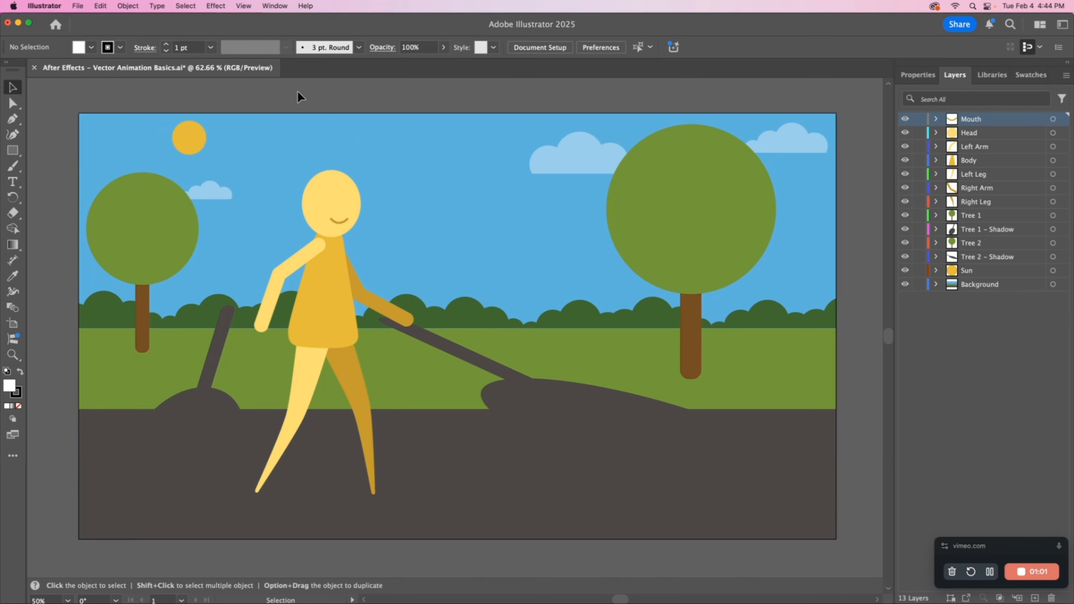
- Inspect the artwork in outline view, selecting the left leg and left arm paths to compare their construction
{"action": "key", "text": "a"}
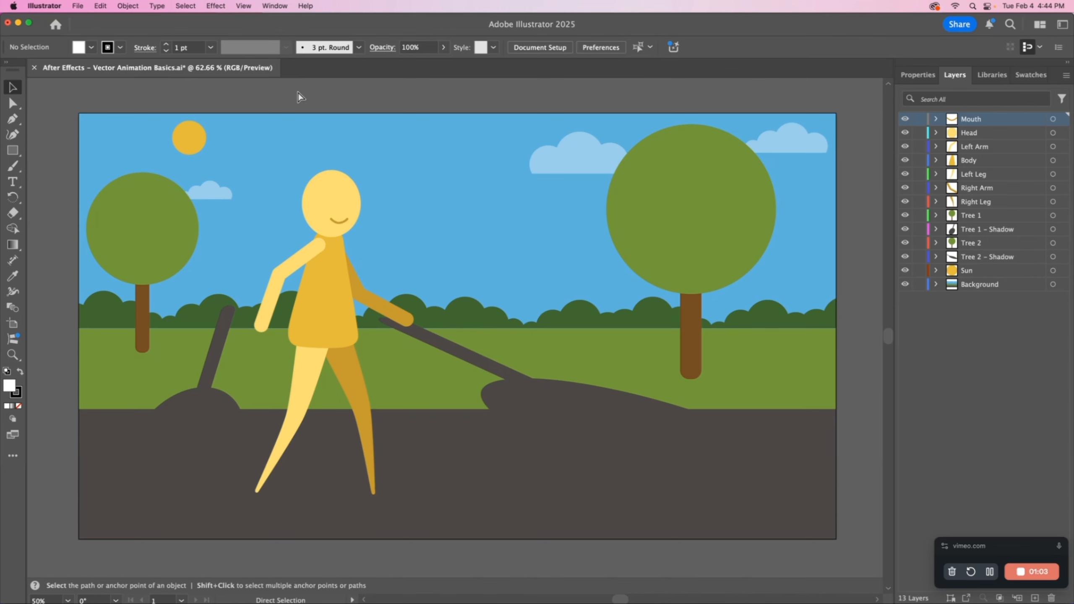
{"action": "key", "text": "super+y"}
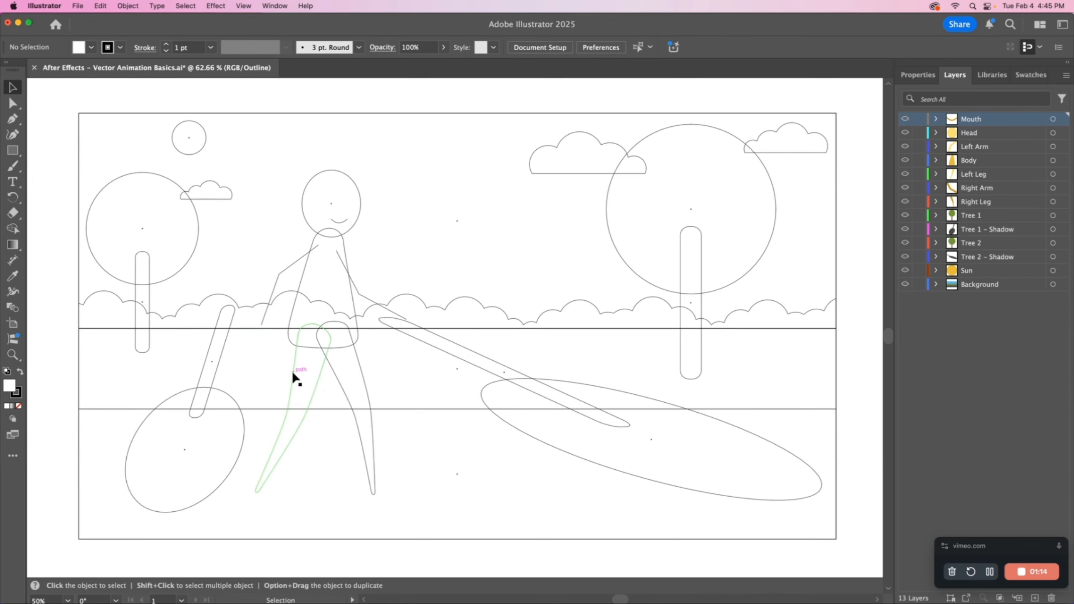
{"action": "left_click", "coordinate": [292, 356]}
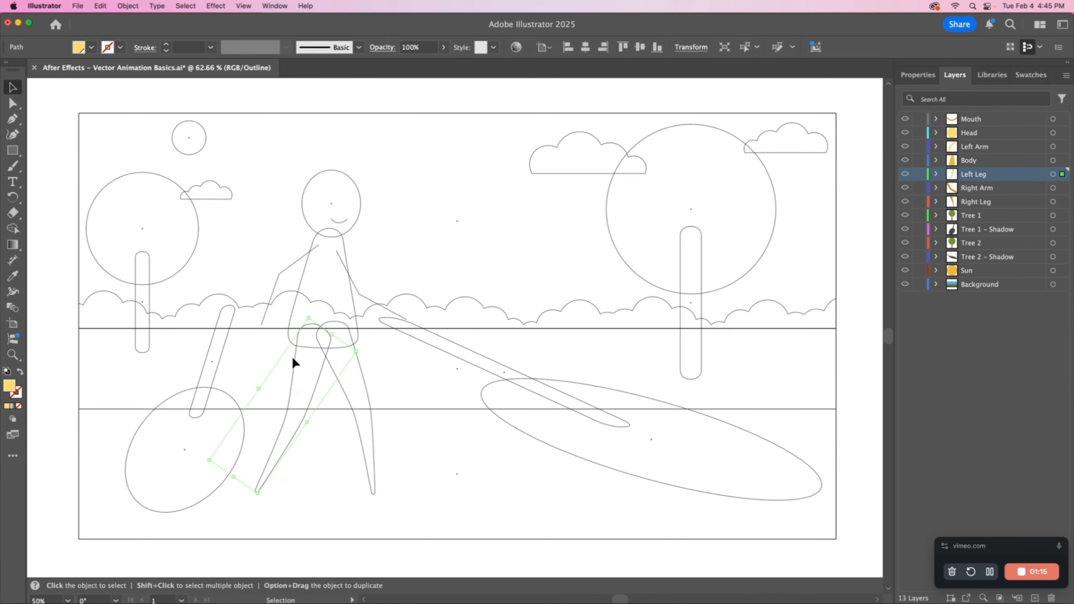
{"action": "left_click", "coordinate": [250, 348]}
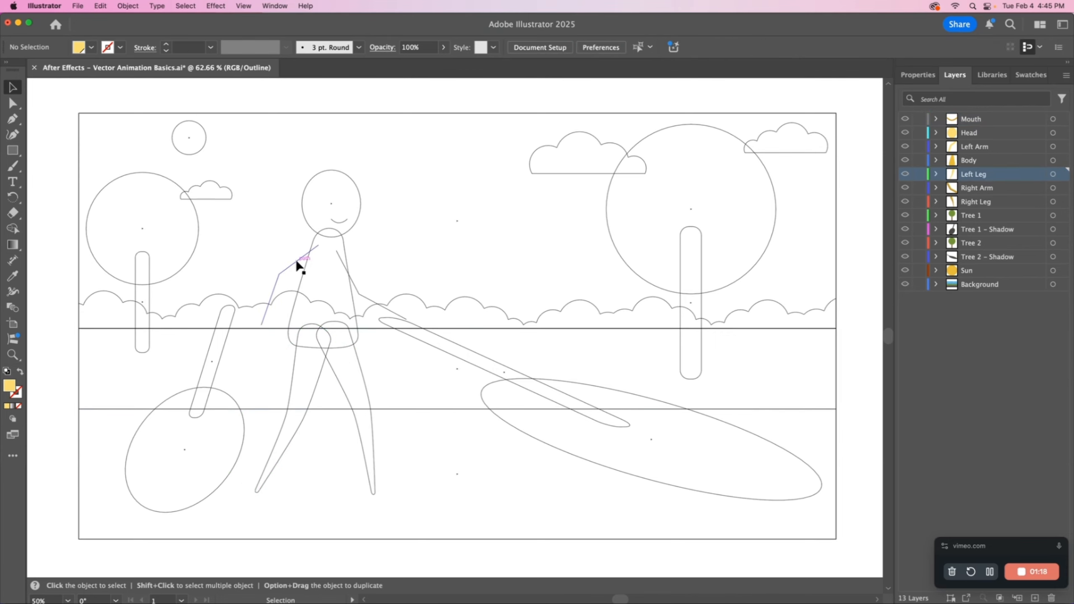
{"action": "left_click", "coordinate": [296, 262]}
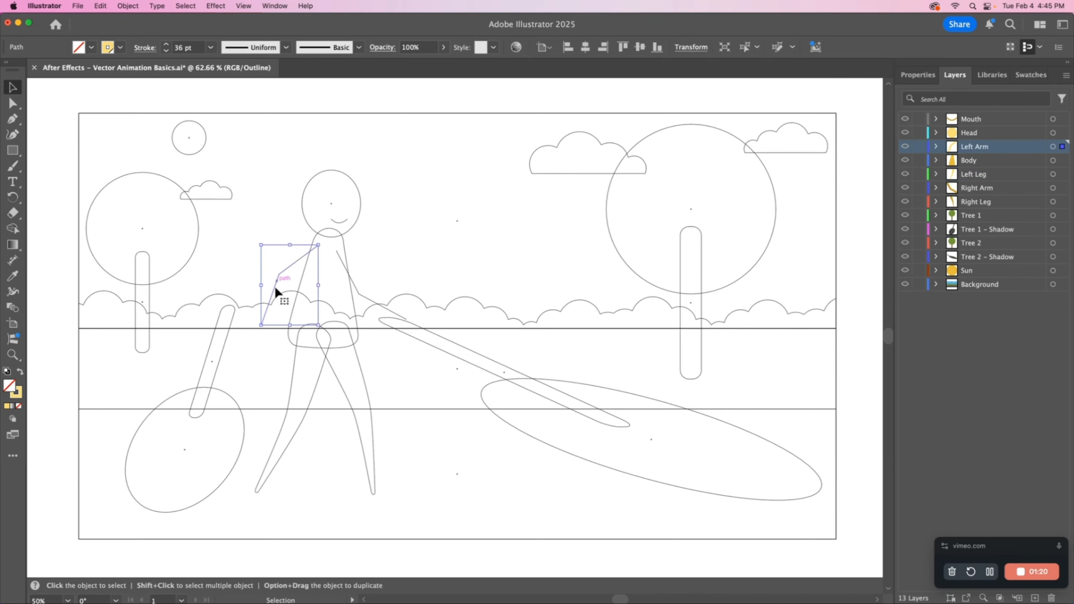
{"action": "left_click", "coordinate": [266, 362]}
- Compare the artwork in preview and outline views, examining the tree shadow shapes that extend over the road, ending in preview
{"action": "key", "text": "a"}
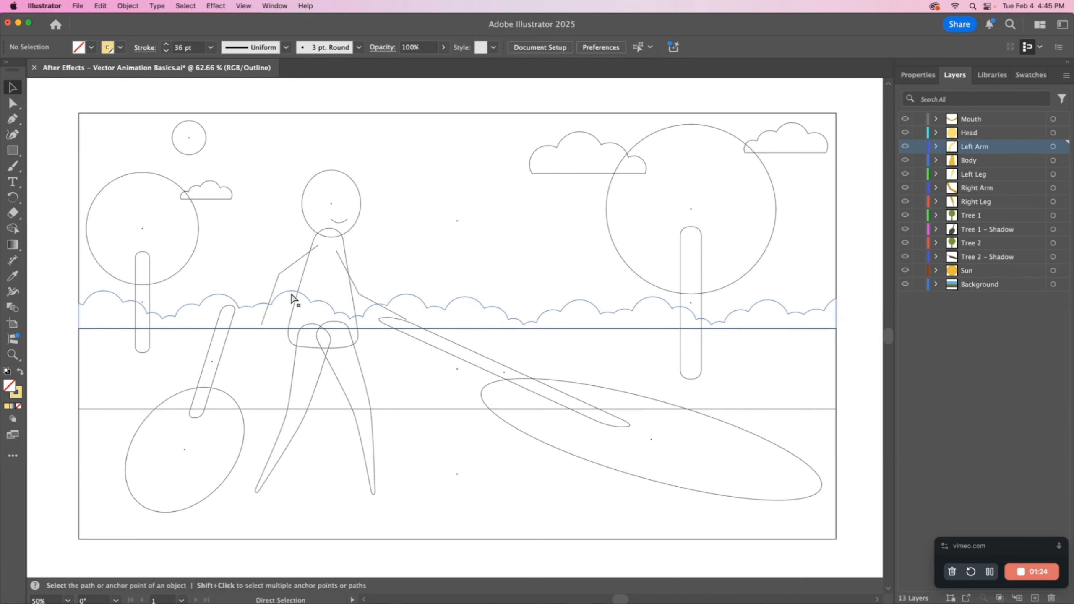
{"action": "key", "text": "super+y"}
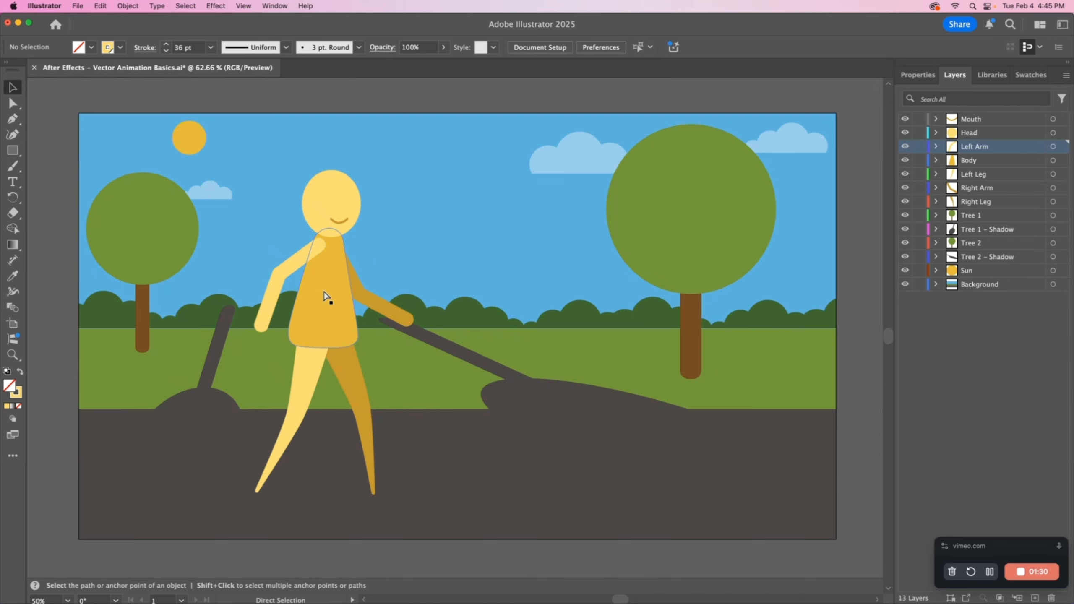
{"action": "key", "text": "super+y"}
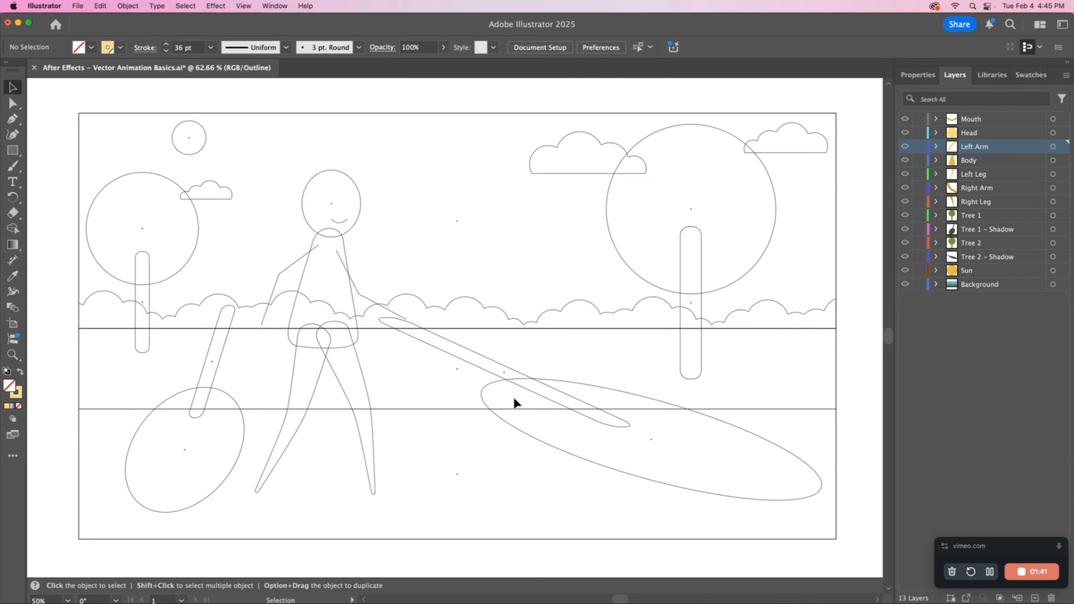
{"action": "key", "text": "a"}
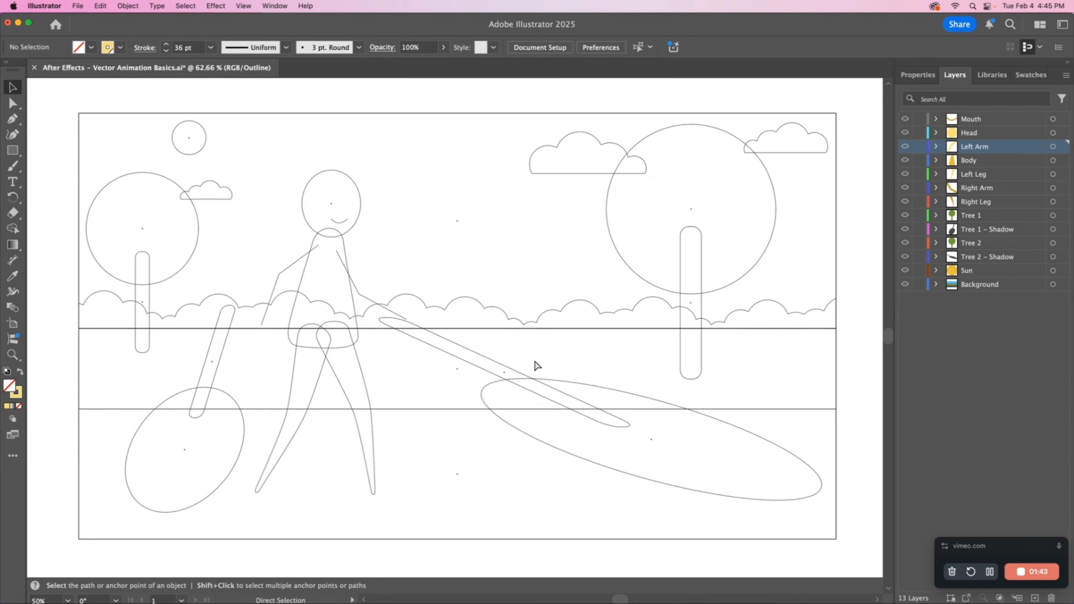
{"action": "key", "text": "super+y"}
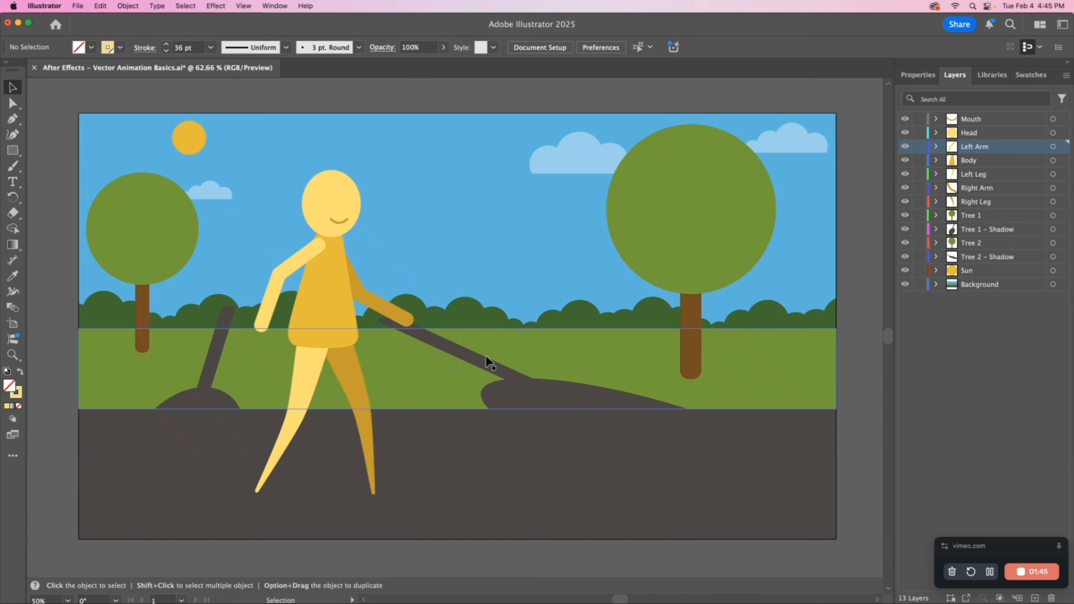
- Select both shapes of Tree 2's shadow, try them at the base of the trunk, and move them back beside the figure
{"action": "left_click_drag", "start_coordinate": [460, 353], "coordinate": [546, 288]}
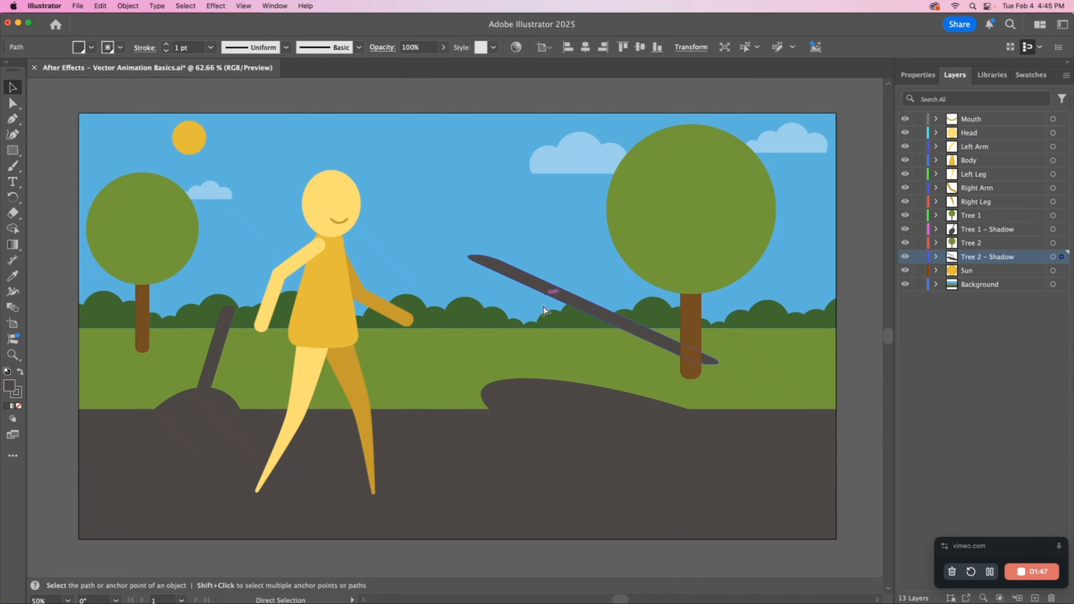
{"action": "key", "text": "super+z"}
{"action": "left_click", "coordinate": [661, 405], "text": "shift"}
{"action": "left_click_drag", "start_coordinate": [678, 432], "coordinate": [642, 319]}
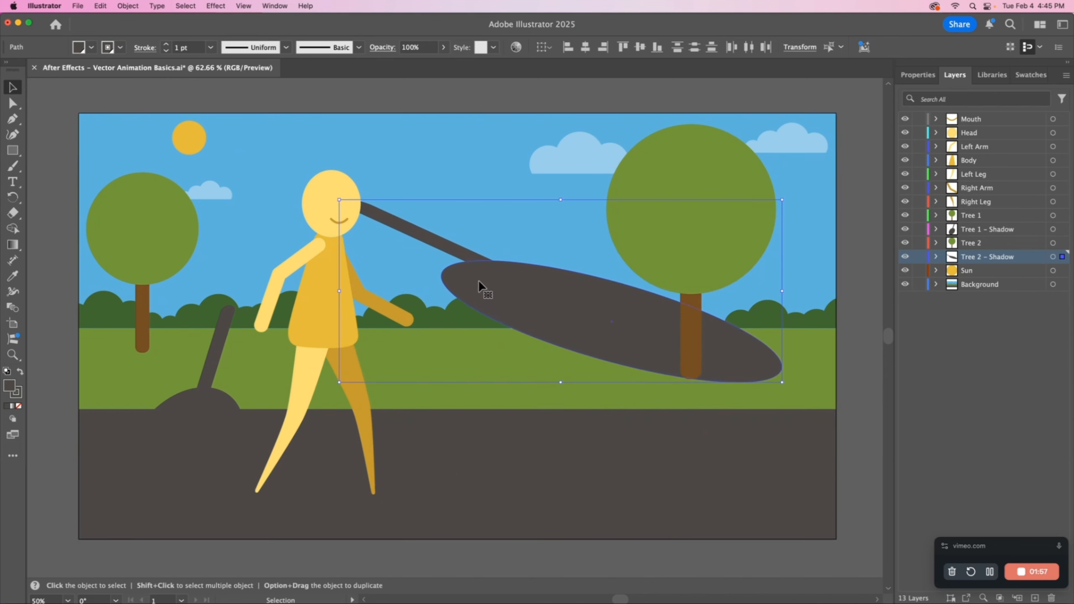
{"action": "left_click_drag", "start_coordinate": [478, 280], "coordinate": [819, 452]}
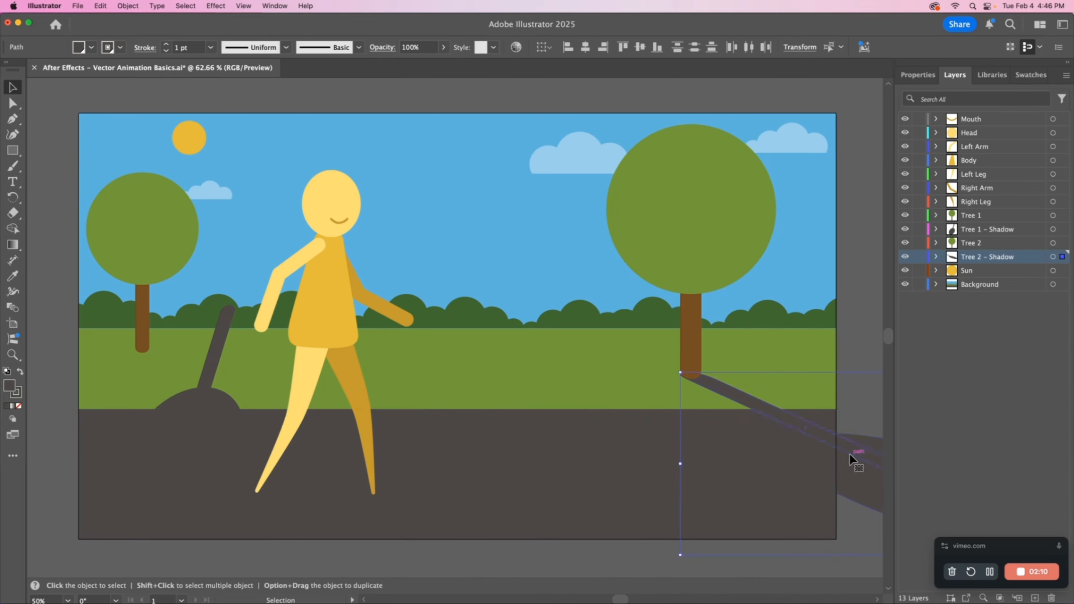
{"action": "left_click_drag", "start_coordinate": [852, 448], "coordinate": [544, 386]}
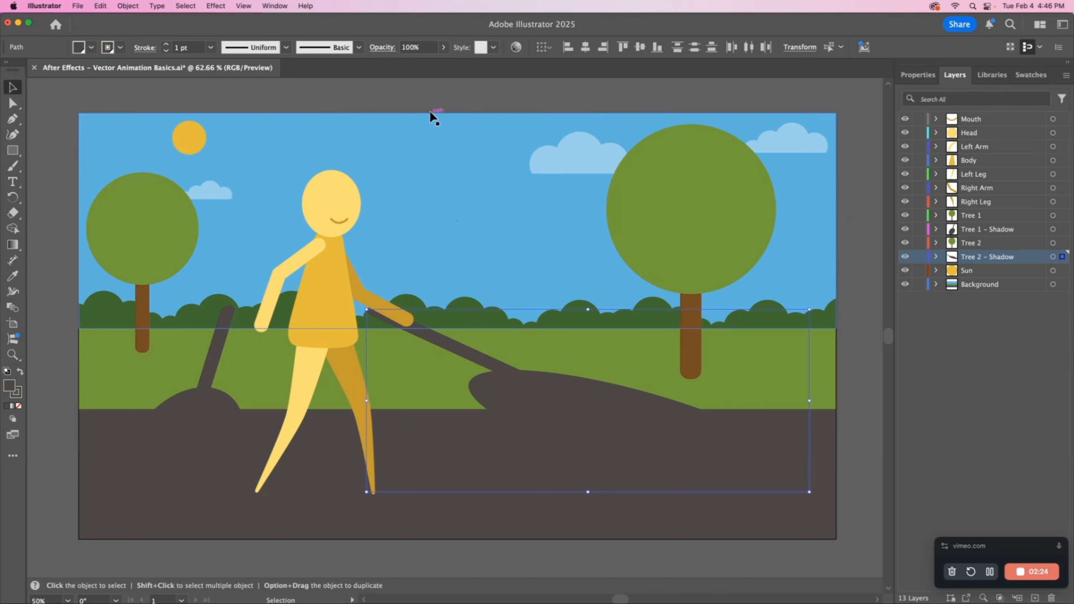
- Check the artboard's dimensions with the Artboard tool, then return to the Selection tool and deselect everything
{"action": "left_click", "coordinate": [12, 324]}
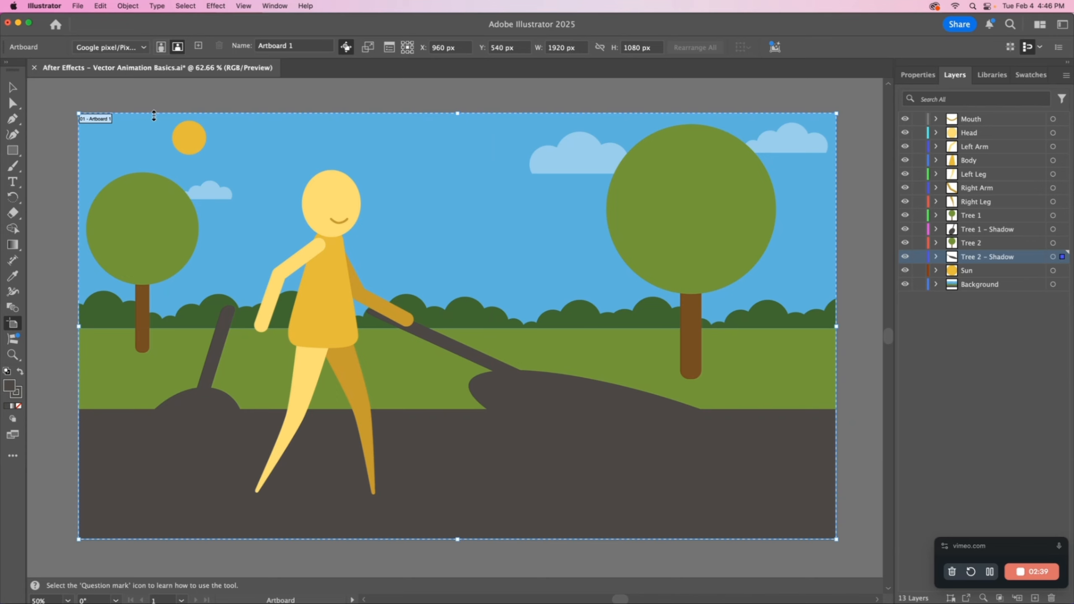
{"action": "left_click", "coordinate": [13, 88]}
{"action": "left_click", "coordinate": [531, 323]}
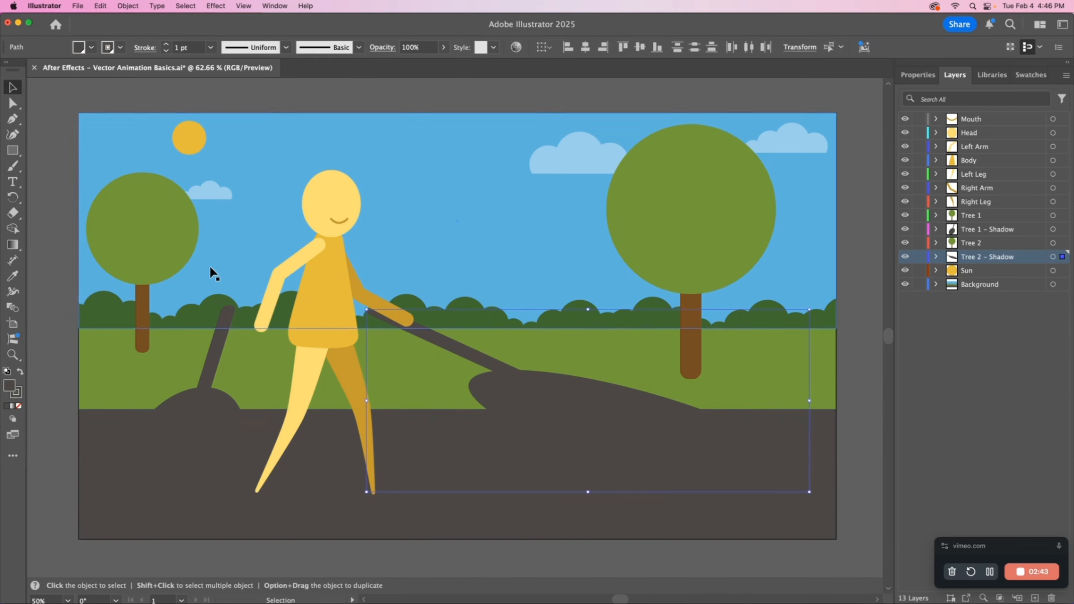
{"action": "left_click", "coordinate": [60, 95]}
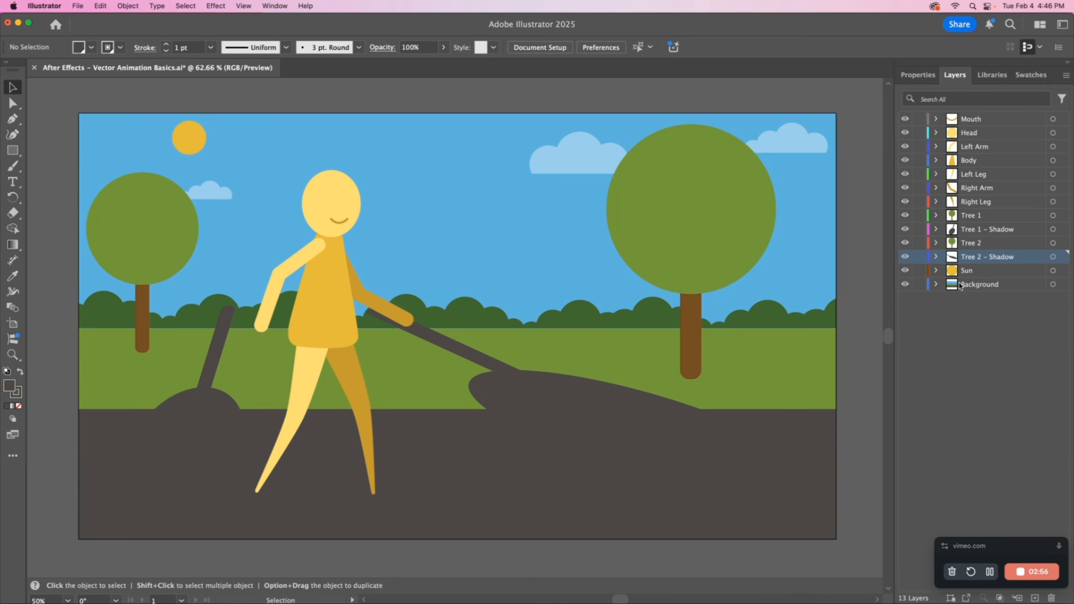
{"action": "left_click", "coordinate": [964, 329]}
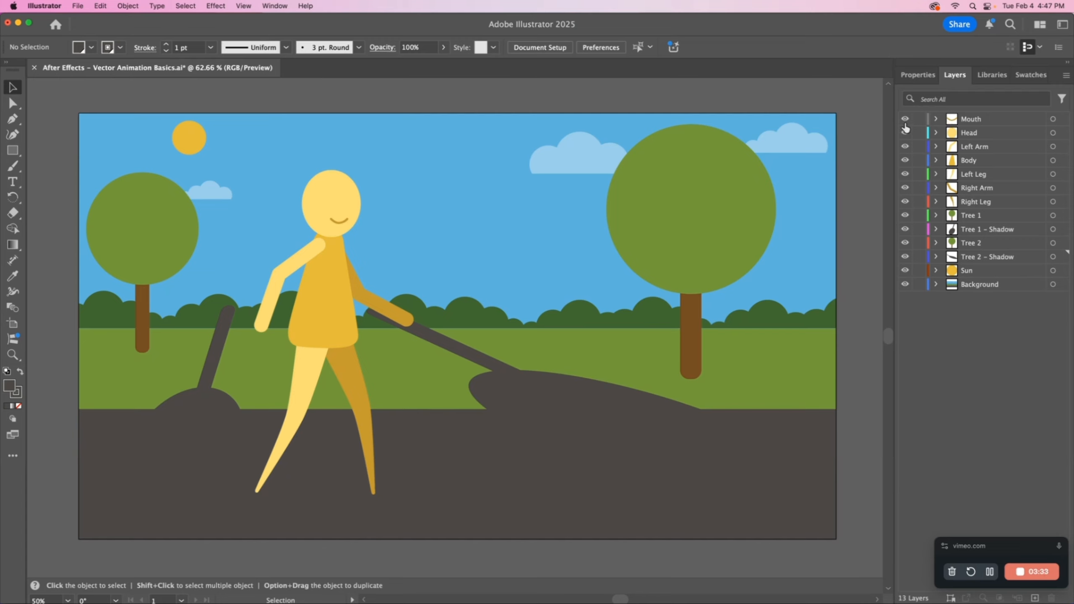
- Hide every layer above Background and switch the Background layer off and on to examine its contents
{"action": "left_click_drag", "start_coordinate": [904, 118], "coordinate": [906, 268]}
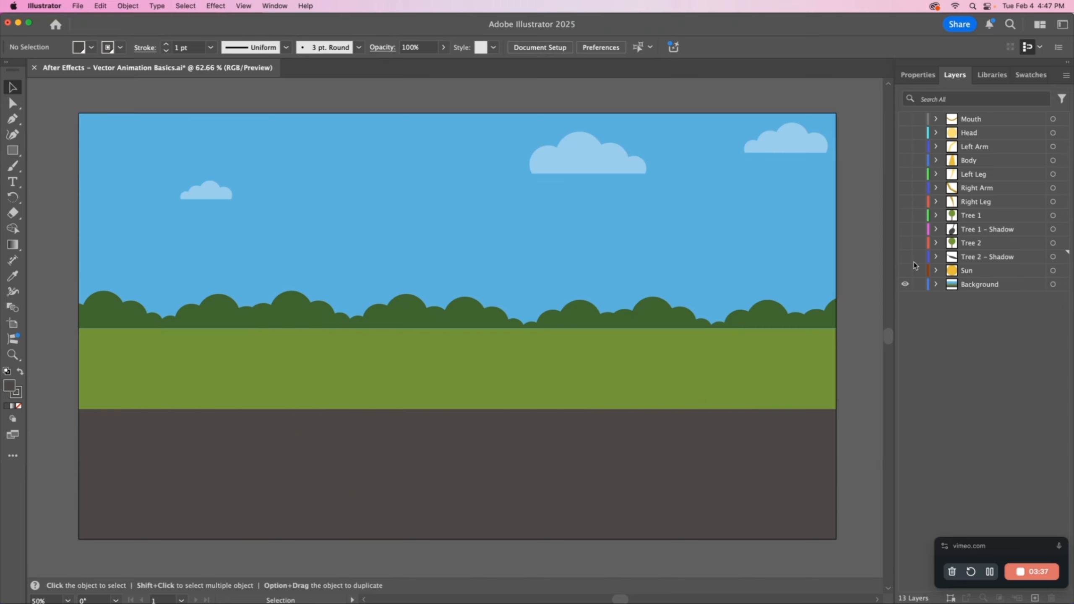
{"action": "left_click", "coordinate": [905, 284]}
{"action": "left_click", "coordinate": [905, 284]}
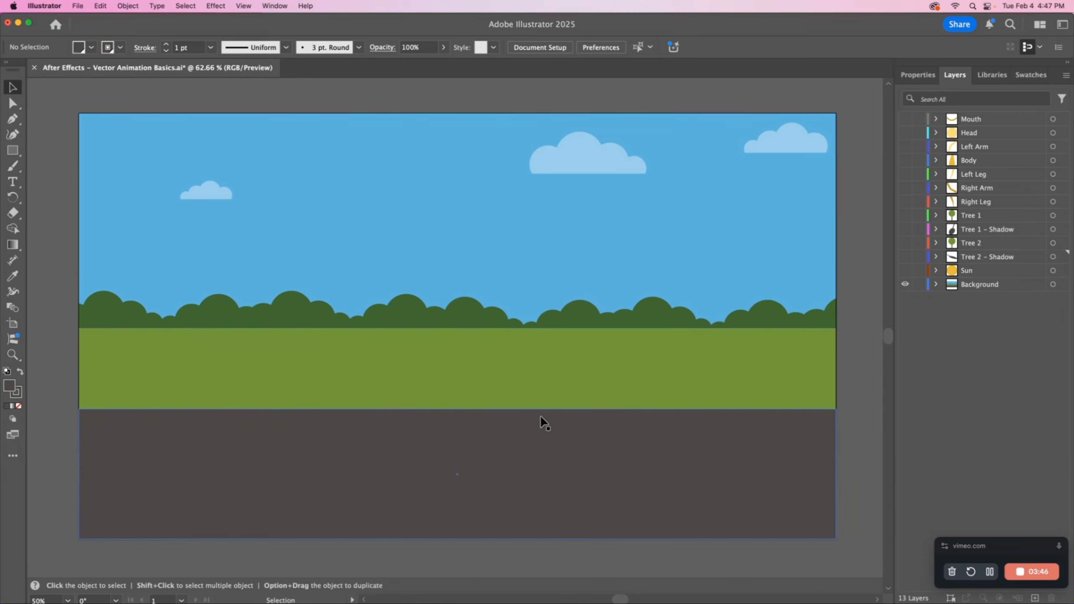
{"action": "left_click", "coordinate": [904, 286]}
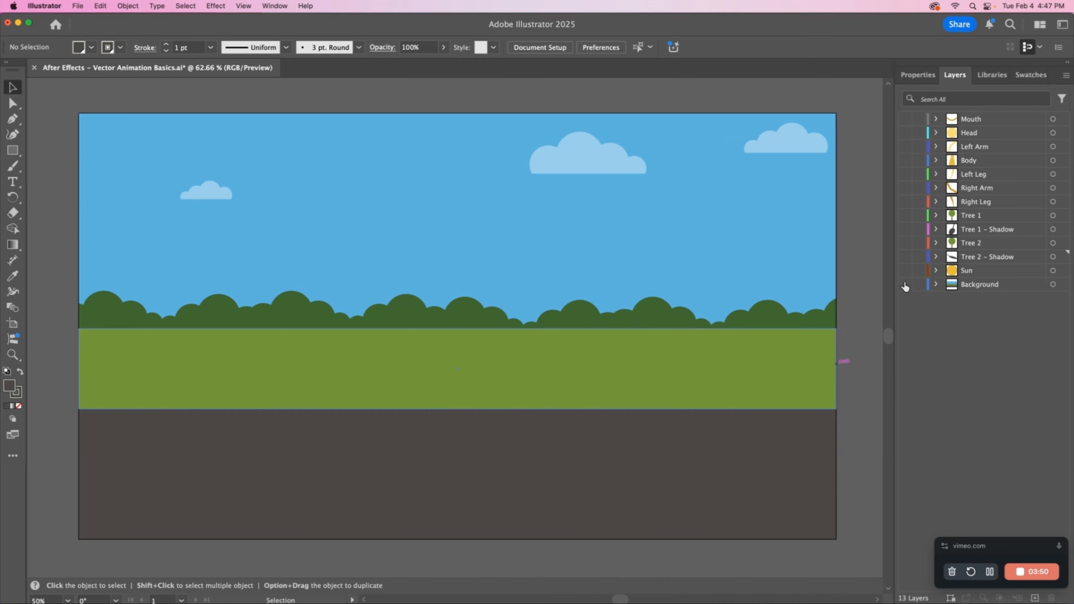
{"action": "left_click", "coordinate": [904, 286]}
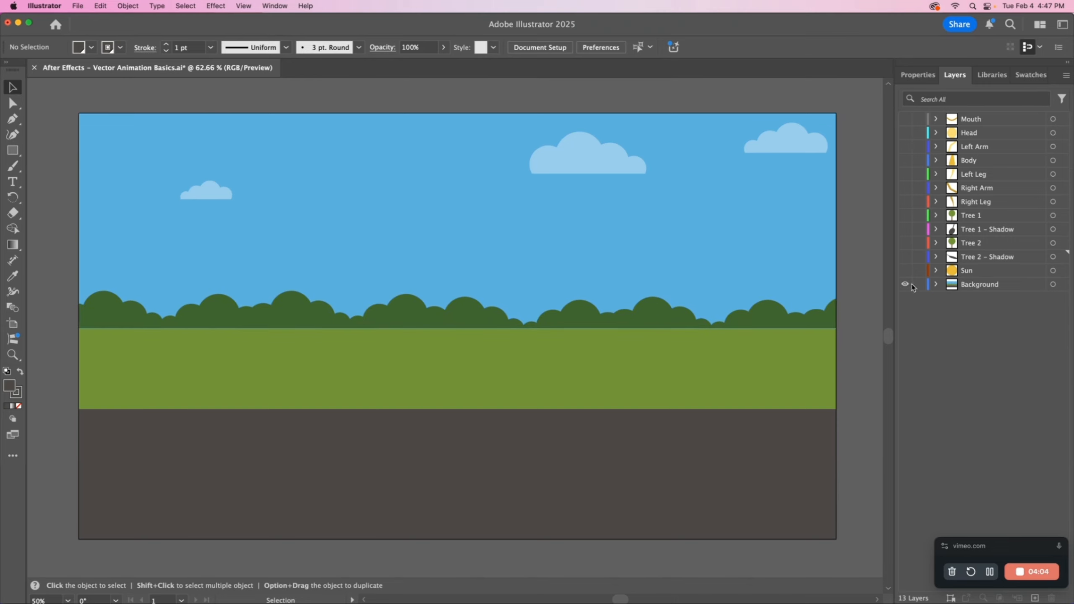
- Show the Sun, tree, tree shadow and figure layers again, working upward from the Background layer
{"action": "left_click", "coordinate": [904, 271]}
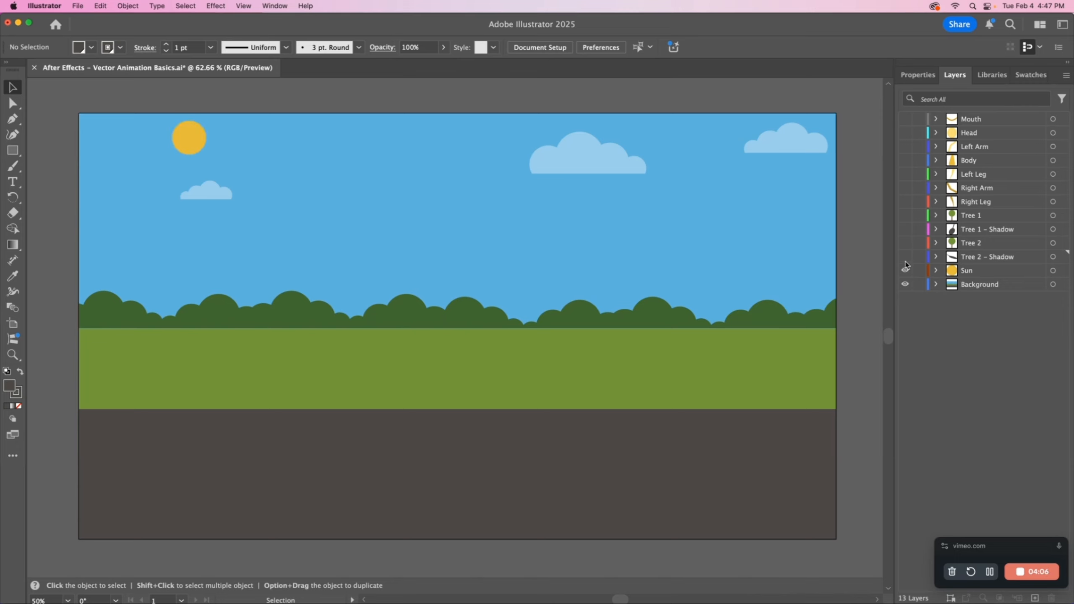
{"action": "left_click", "coordinate": [905, 256]}
{"action": "left_click_drag", "start_coordinate": [905, 252], "coordinate": [902, 133]}
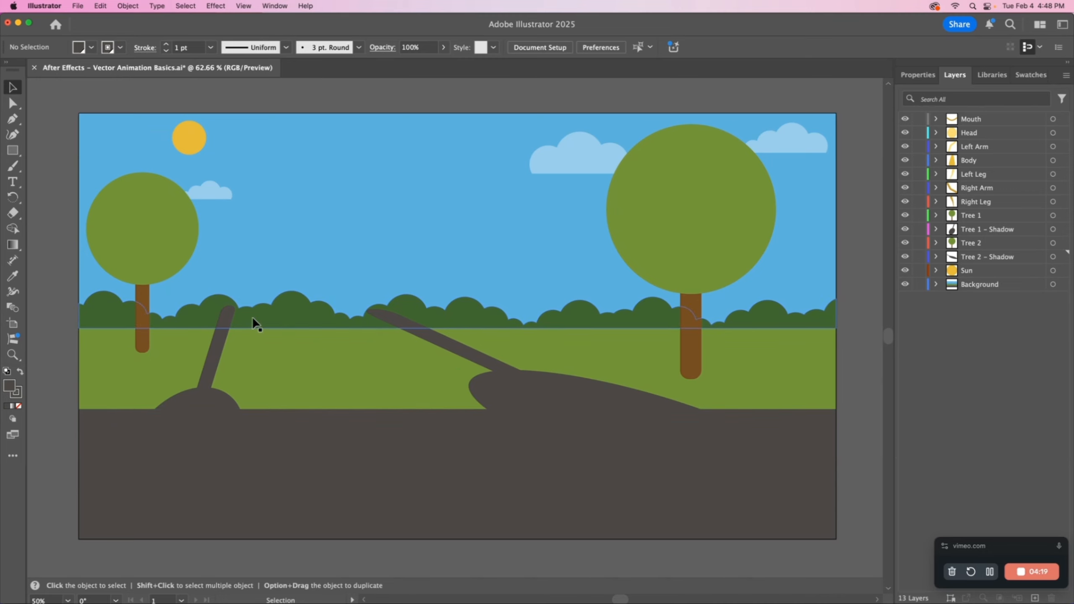
- Toggle the Left Arm, Head and Left Leg layers off and on to check which body part each contains
{"action": "left_click", "coordinate": [905, 147]}
{"action": "left_click", "coordinate": [905, 147]}
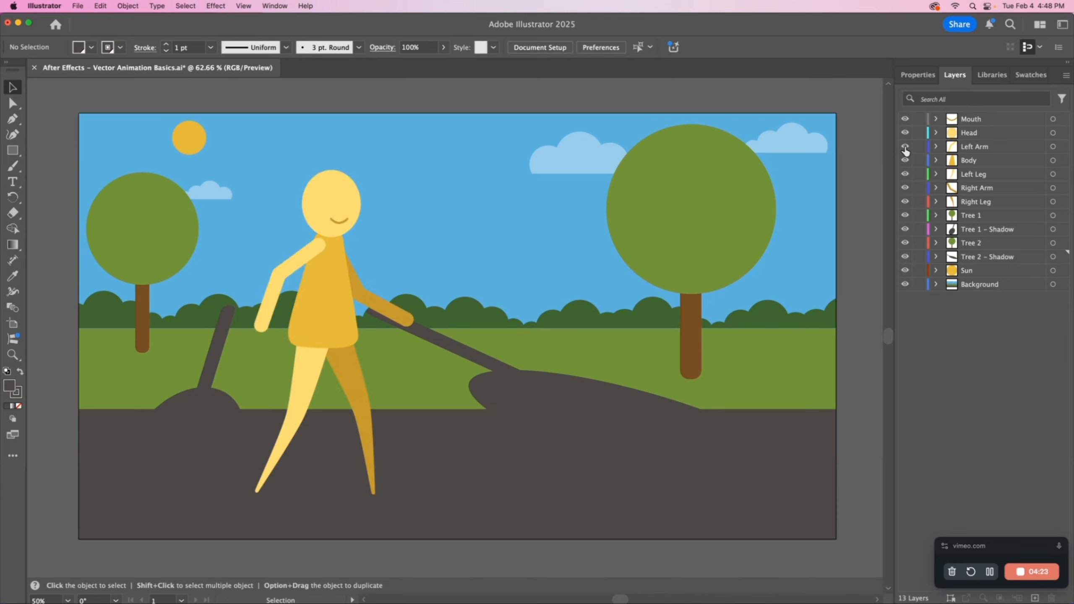
{"action": "left_click", "coordinate": [905, 133]}
{"action": "left_click", "coordinate": [904, 133]}
{"action": "left_click", "coordinate": [905, 174]}
{"action": "left_click", "coordinate": [905, 173]}
- Save the layered Illustrator file with all of its layers visible
{"action": "key", "text": "a"}
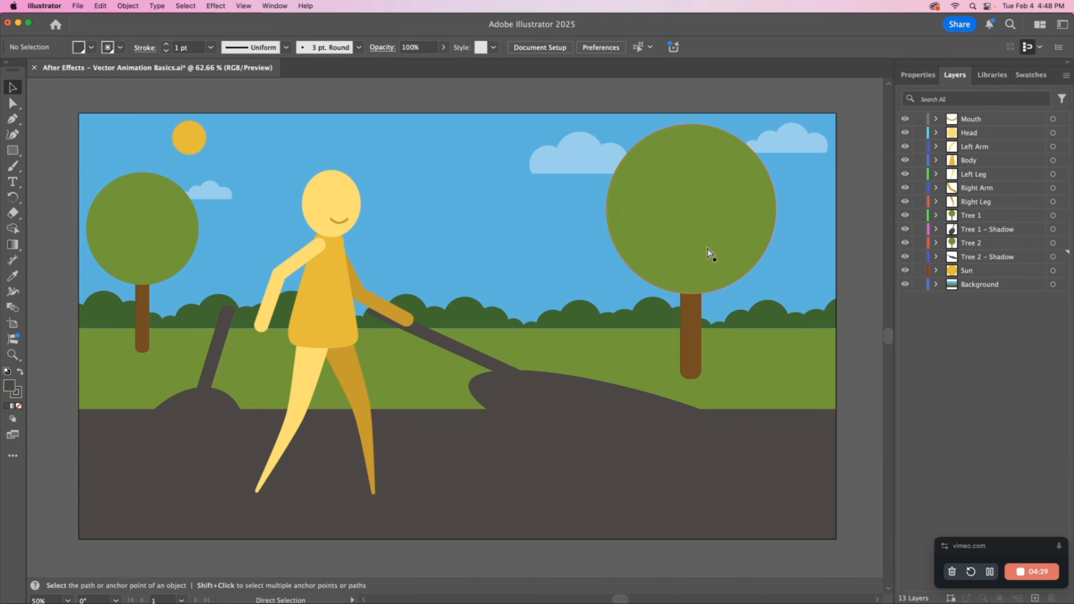
{"action": "key", "text": "super+s"}
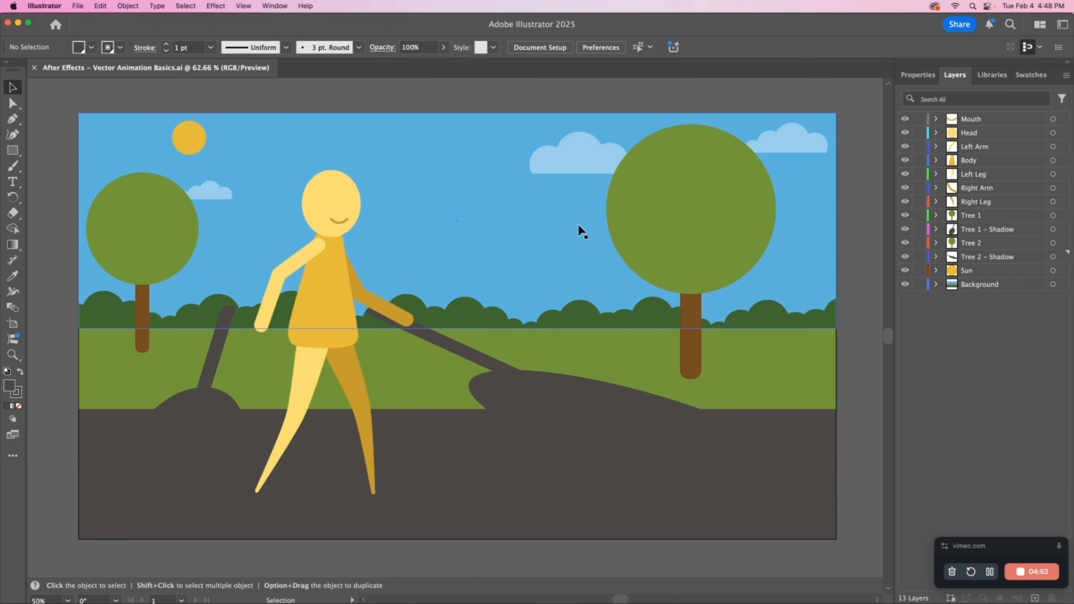
- Switch outline view on and off once more, and save the Illustrator document again
{"action": "key", "text": "a"}
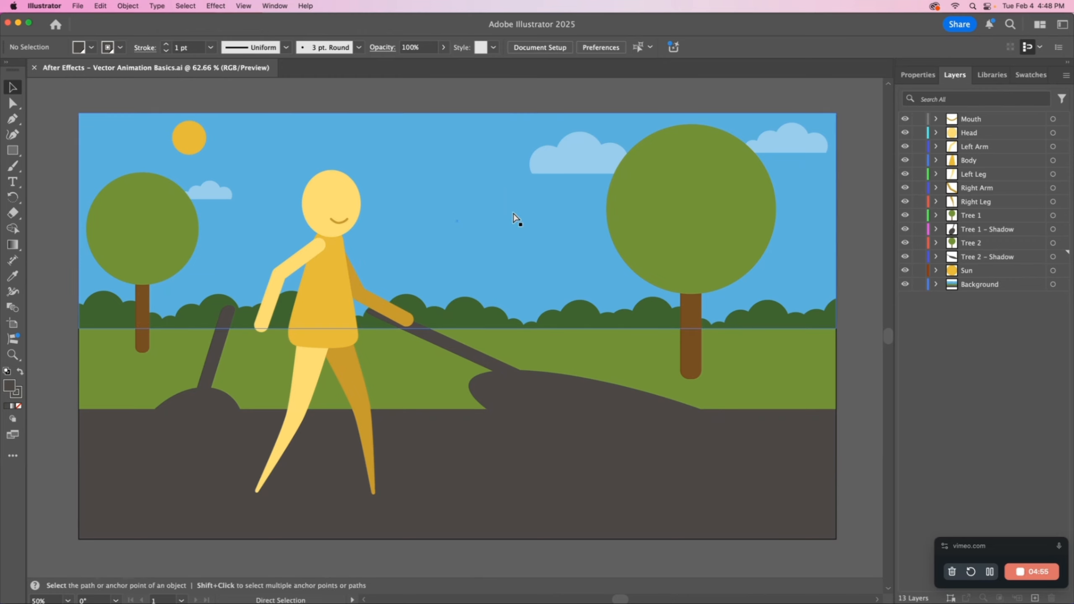
{"action": "key", "text": "cmd+y"}
{"action": "key", "text": "cmd+y"}
{"action": "key", "text": "v"}
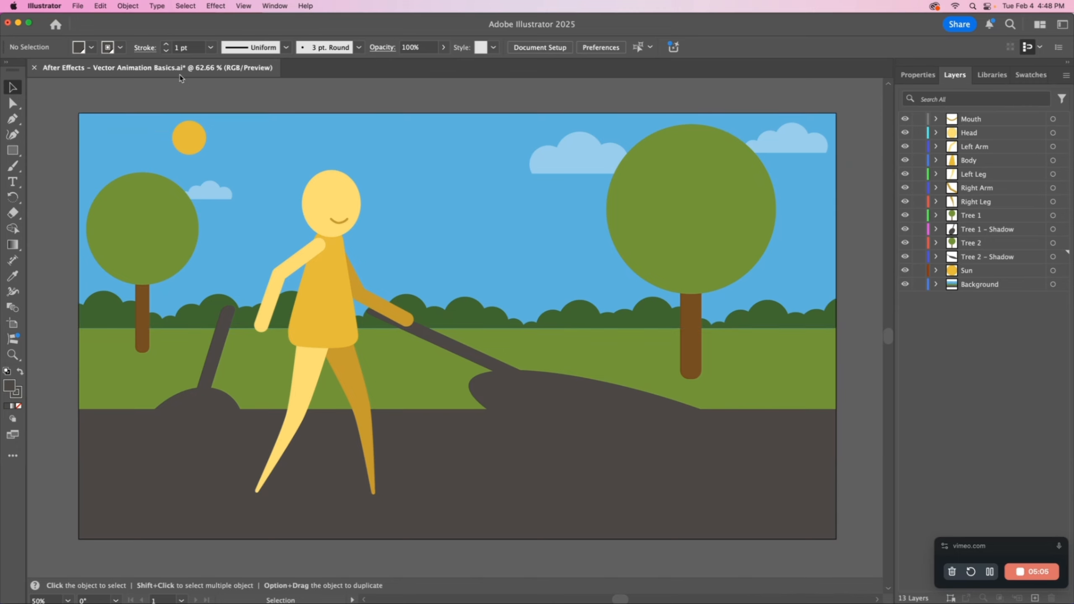
{"action": "key", "text": "a"}
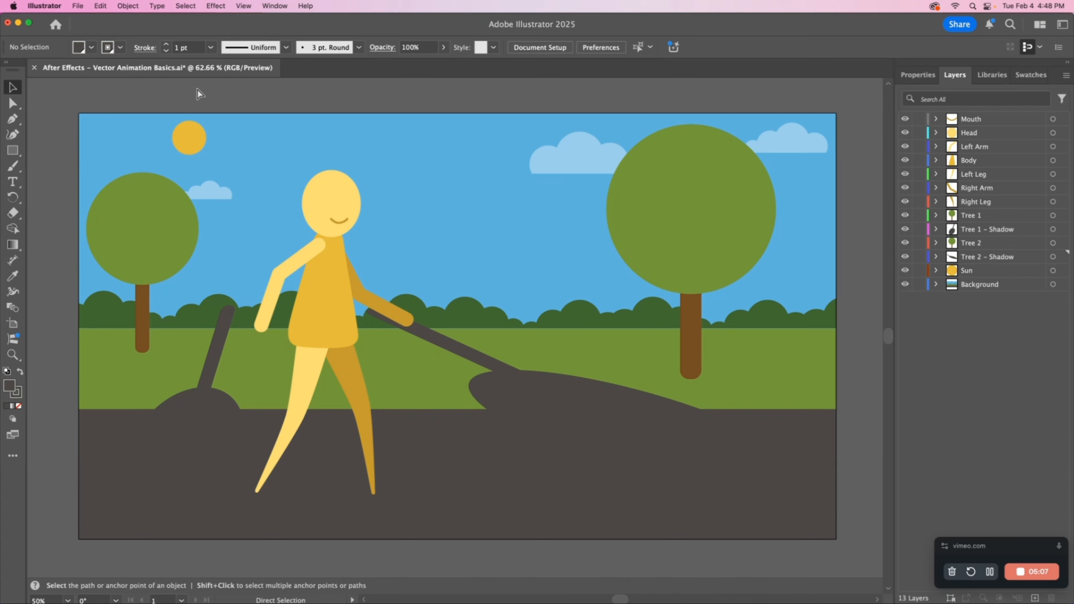
{"action": "key", "text": "super+s"}
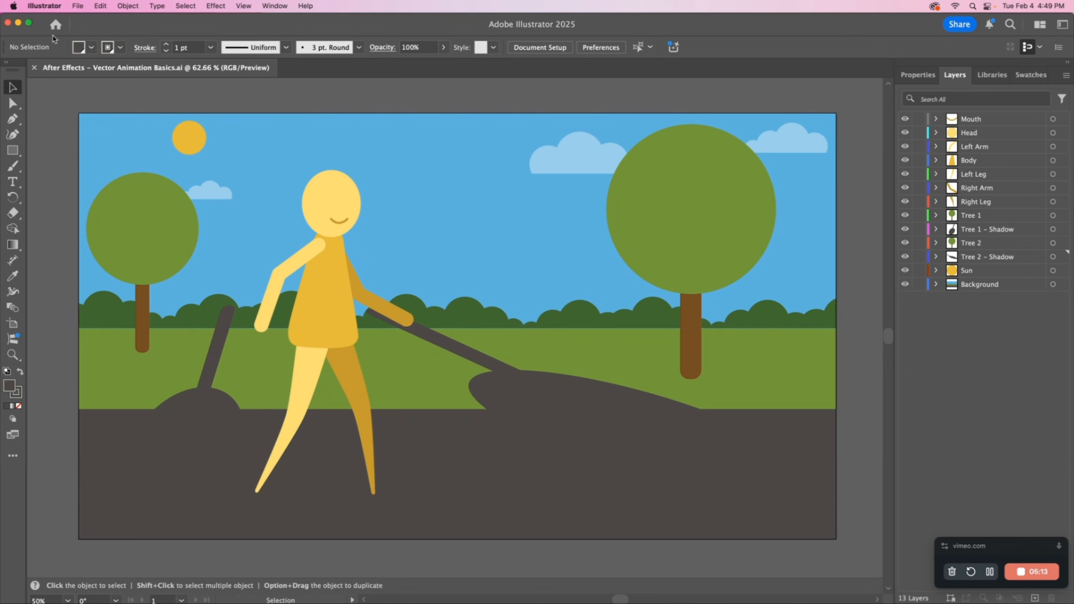
- Hide Illustrator to switch to After Effects, and narrow the After Effects window to uncover the desktop beside it
{"action": "left_click", "coordinate": [41, 6]}
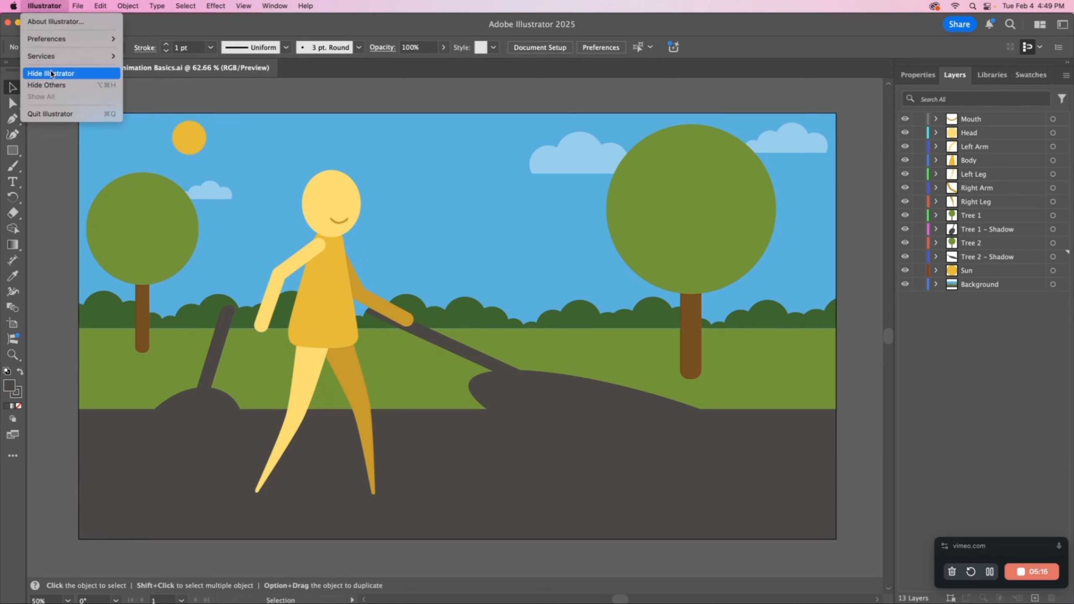
{"action": "left_click", "coordinate": [51, 73]}
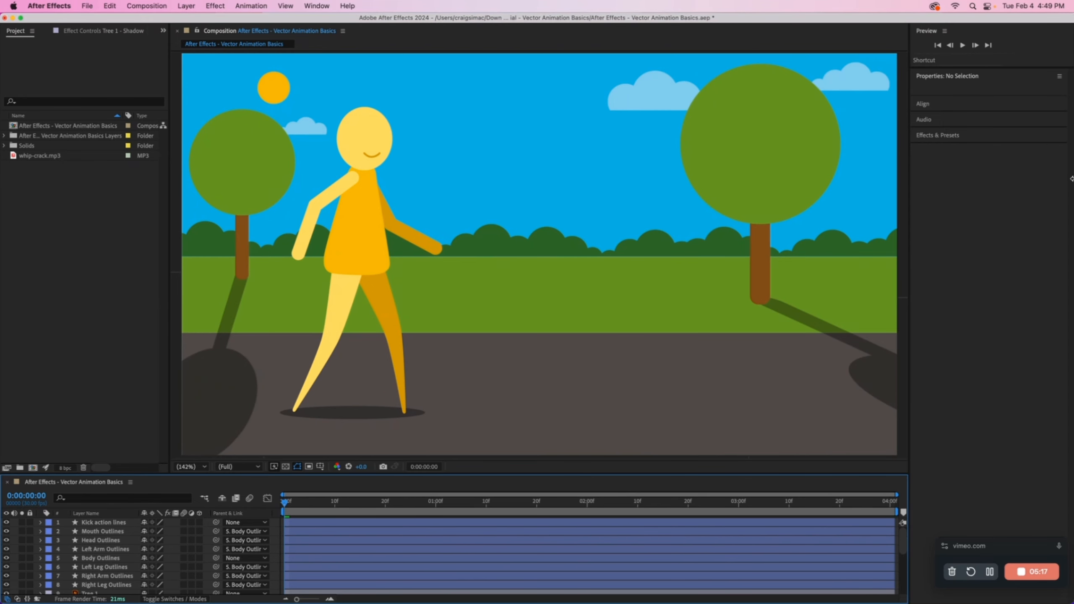
{"action": "left_click_drag", "start_coordinate": [1067, 178], "coordinate": [923, 193]}
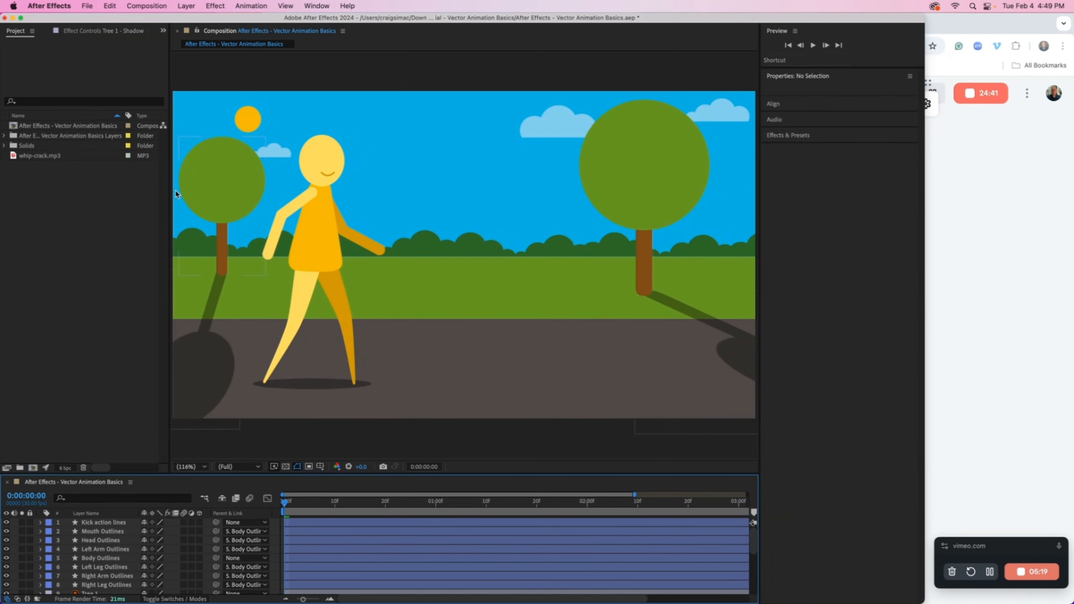
- Close the open After Effects project without saving its changes, and dismiss the project file browser
{"action": "left_click", "coordinate": [86, 6]}
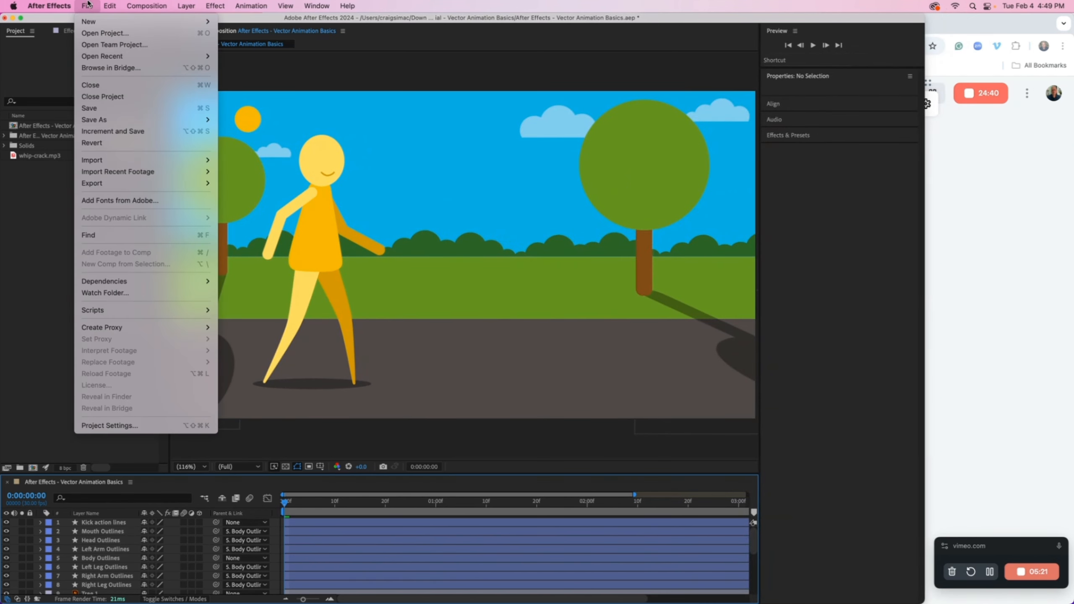
{"action": "left_click", "coordinate": [94, 33]}
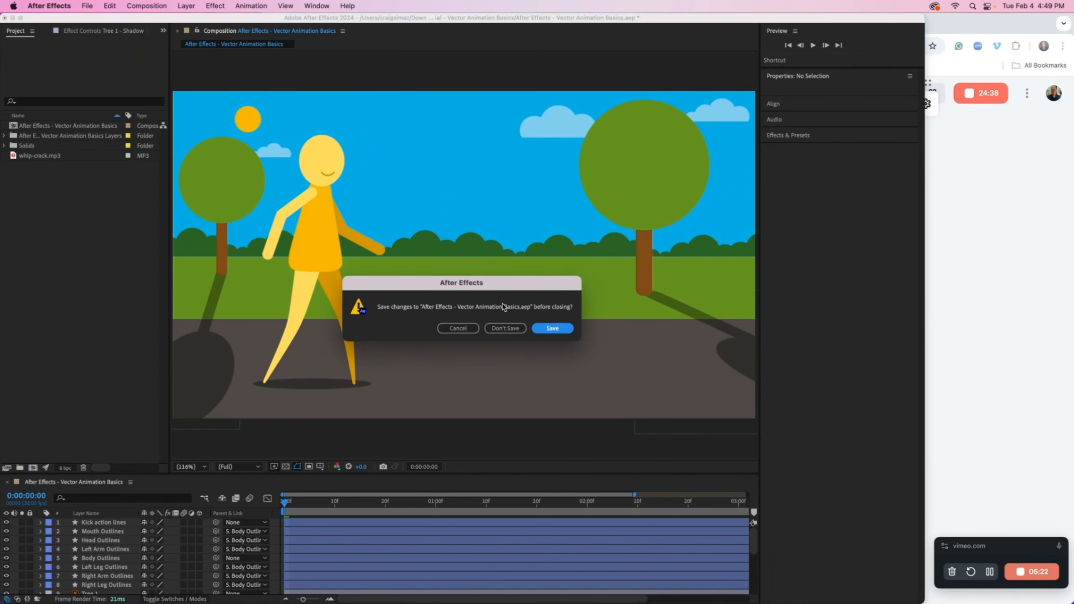
{"action": "left_click", "coordinate": [507, 329]}
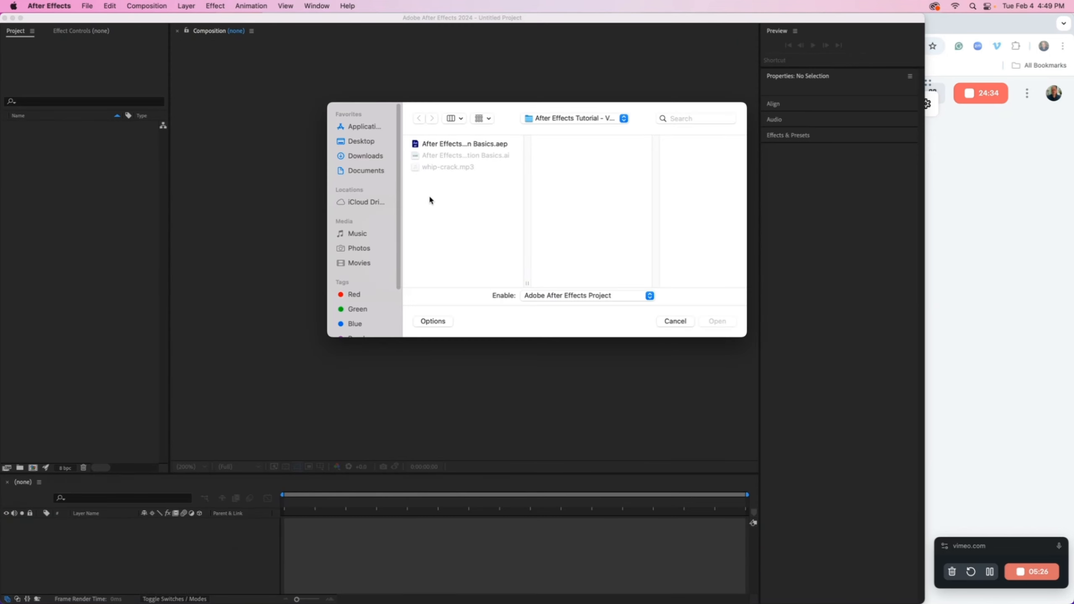
{"action": "left_click", "coordinate": [674, 322]}
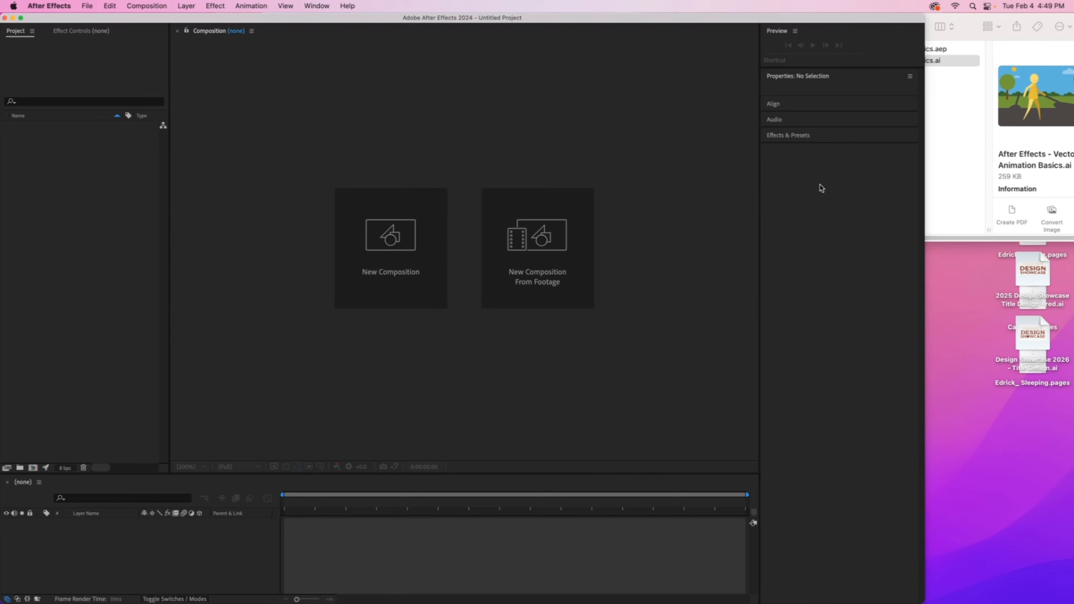
- Preview After Effects - Vector Animation Basics.ai in Finder and import it from there into the After Effects project
{"action": "left_click", "coordinate": [932, 117]}
{"action": "left_click_drag", "start_coordinate": [905, 16], "coordinate": [877, 180]}
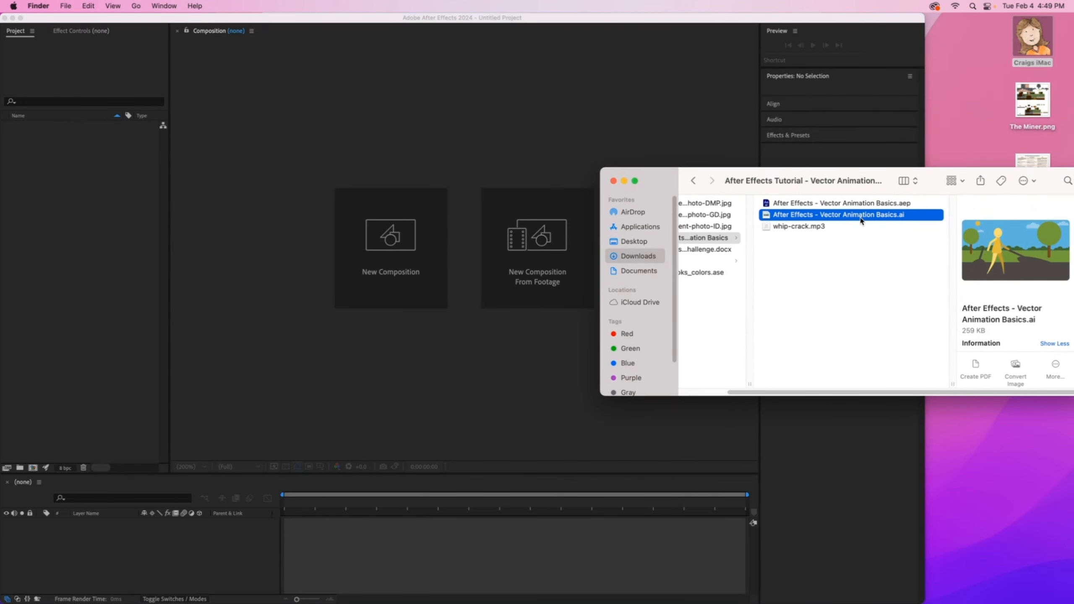
{"action": "key", "text": "space"}
{"action": "key", "text": "space"}
{"action": "left_click_drag", "start_coordinate": [789, 220], "coordinate": [60, 204]}
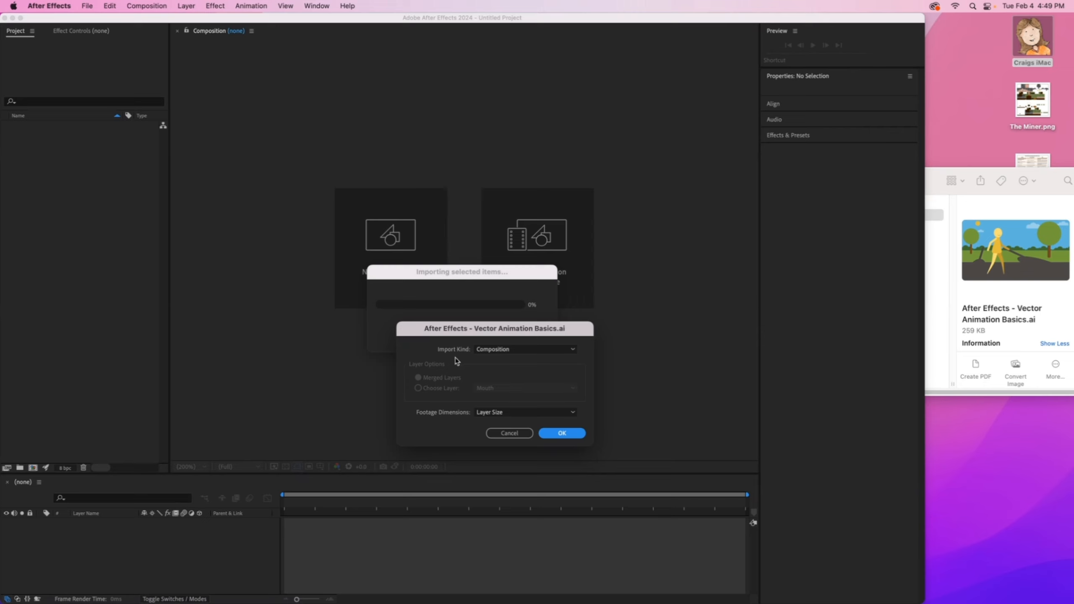
- Import the Illustrator file as a Composition with its footage dimensions set to Layer Size
{"action": "left_click", "coordinate": [513, 350]}
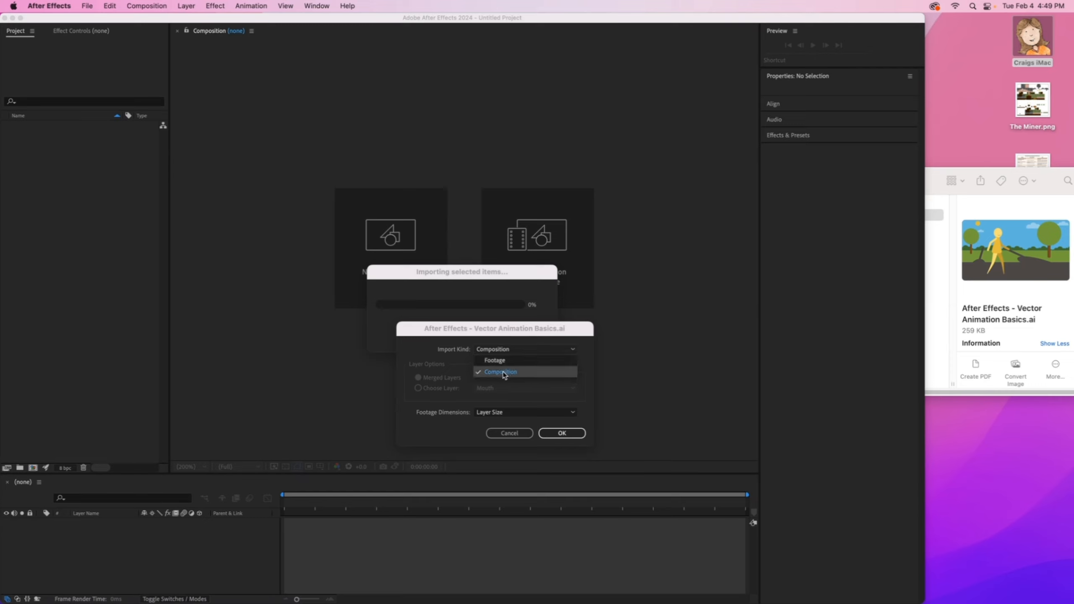
{"action": "left_click", "coordinate": [509, 346]}
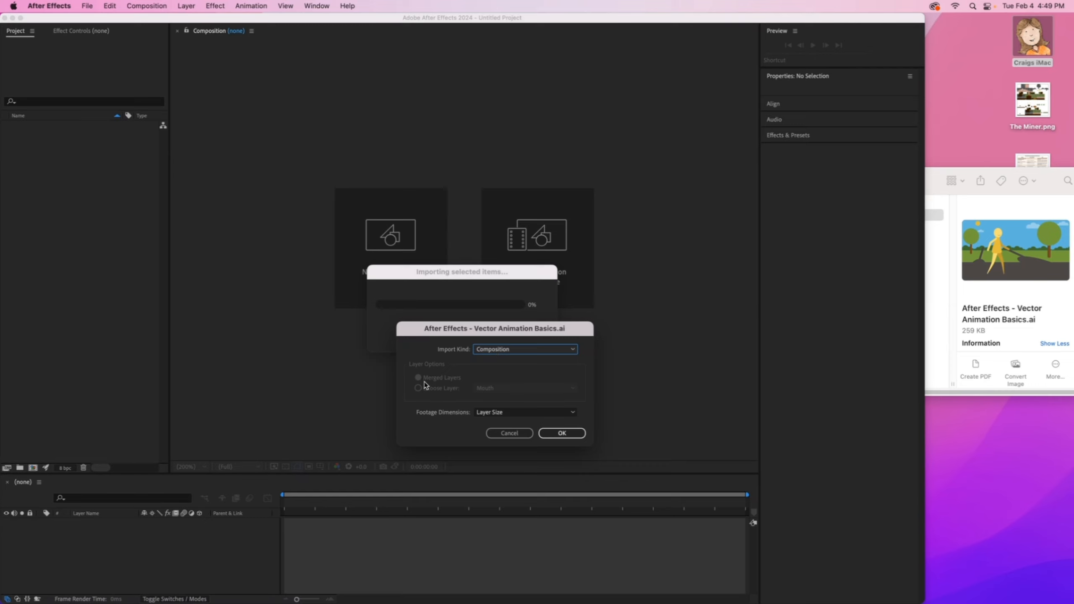
{"action": "left_click", "coordinate": [506, 416]}
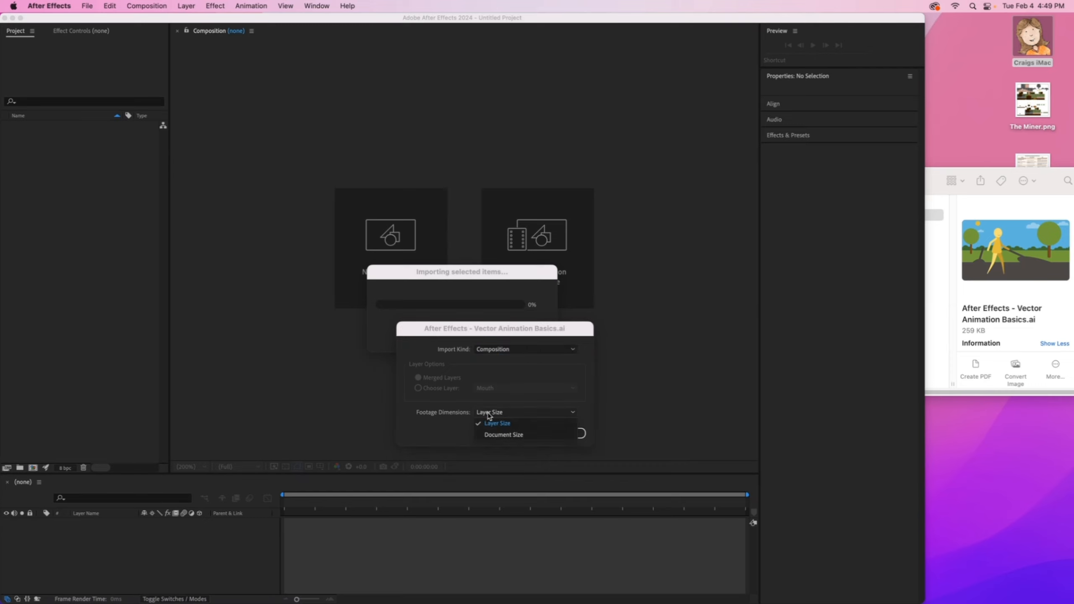
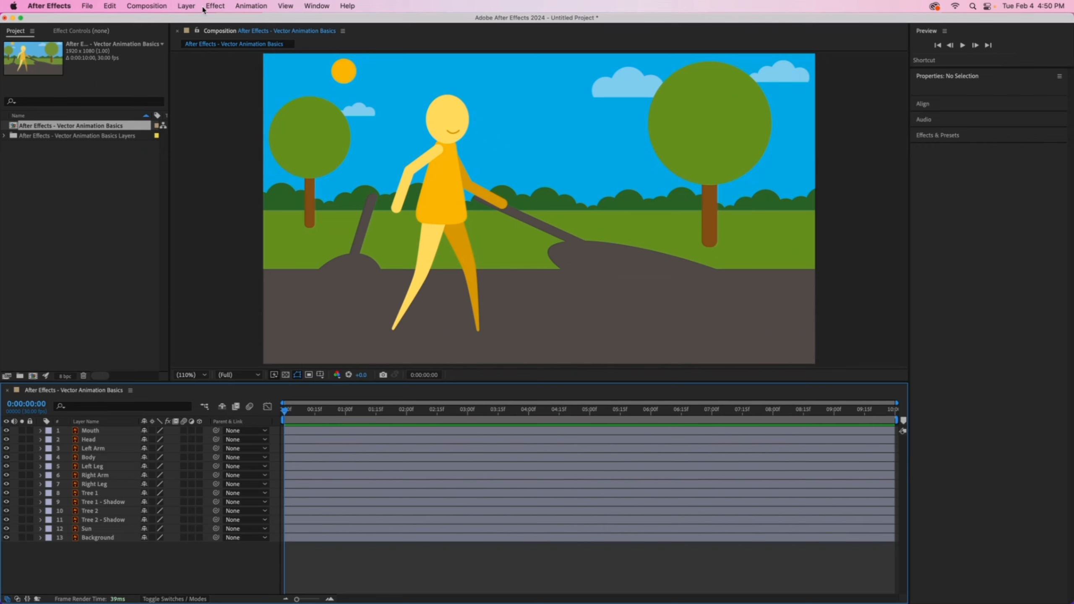
- Set the composition's background color to white (FFFFFF) in its settings
{"action": "left_click", "coordinate": [147, 6]}
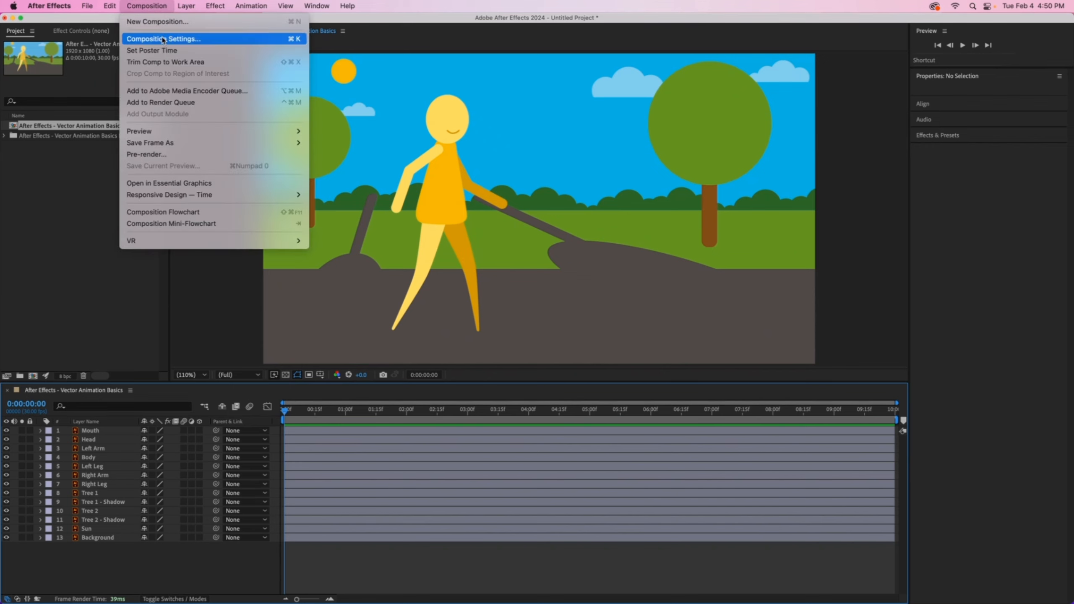
{"action": "left_click", "coordinate": [163, 39]}
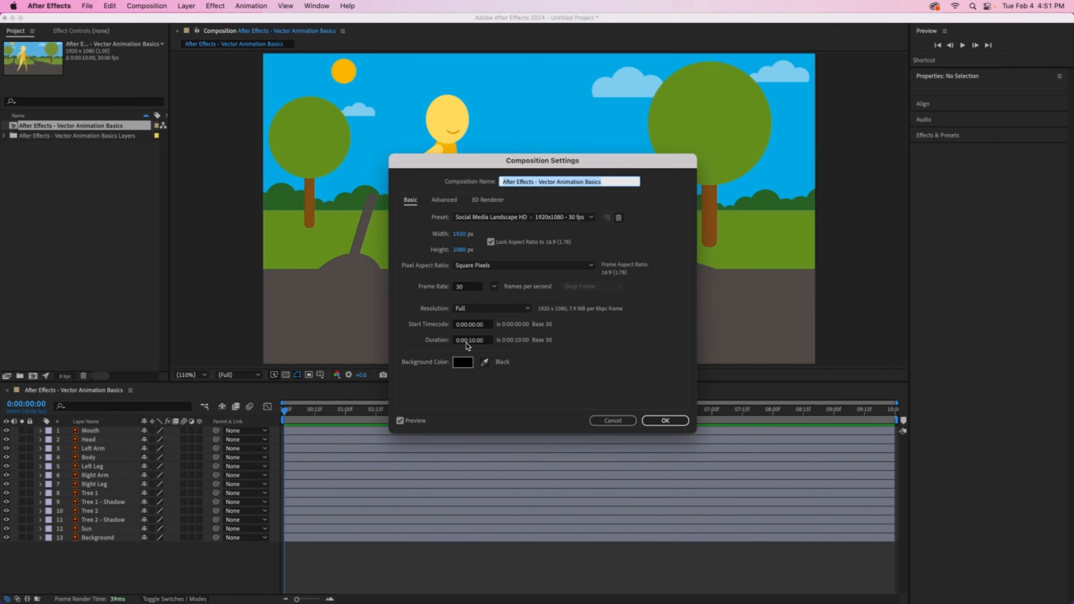
{"action": "left_click", "coordinate": [464, 365]}
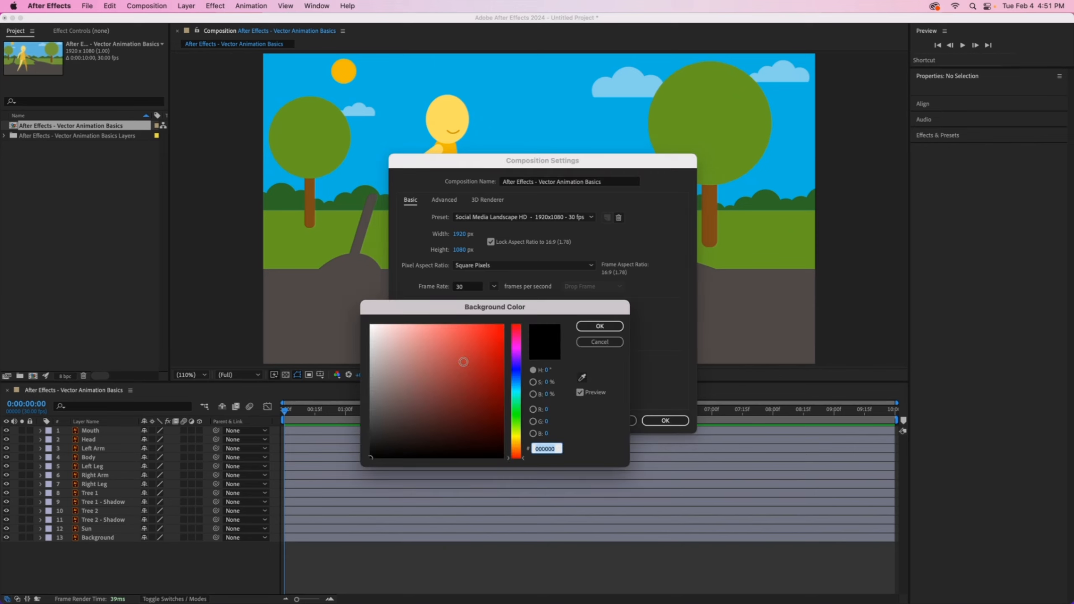
{"action": "left_click_drag", "start_coordinate": [392, 336], "coordinate": [340, 316]}
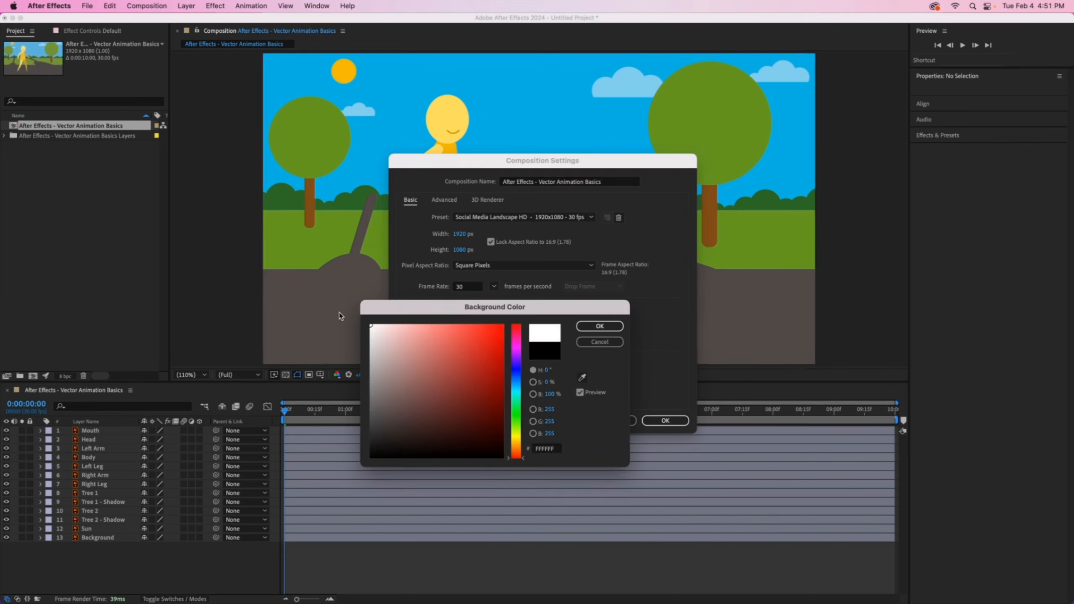
{"action": "left_click", "coordinate": [599, 326]}
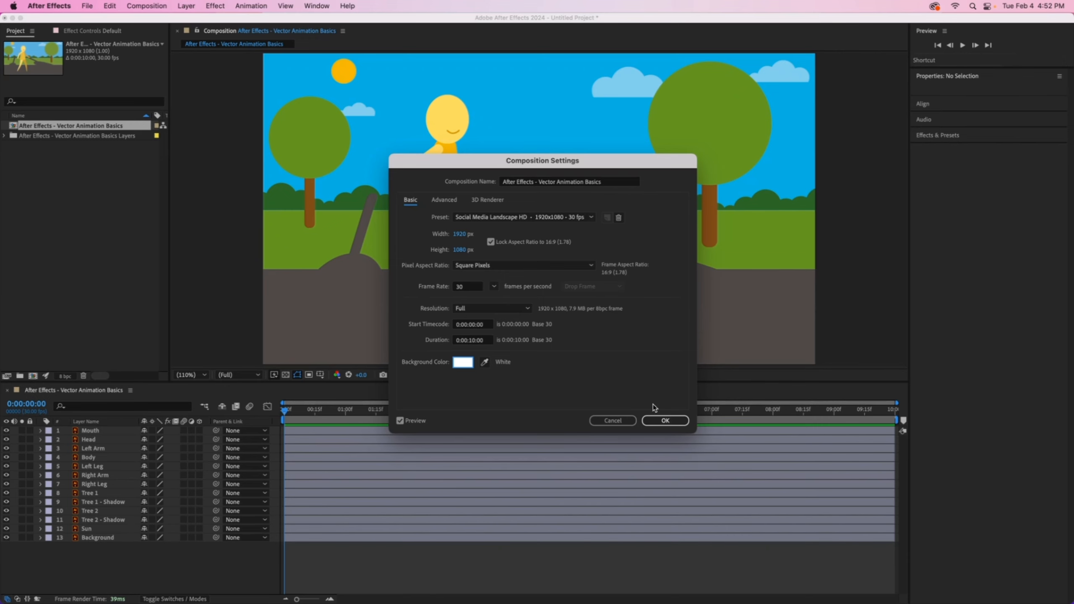
{"action": "left_click", "coordinate": [665, 419]}
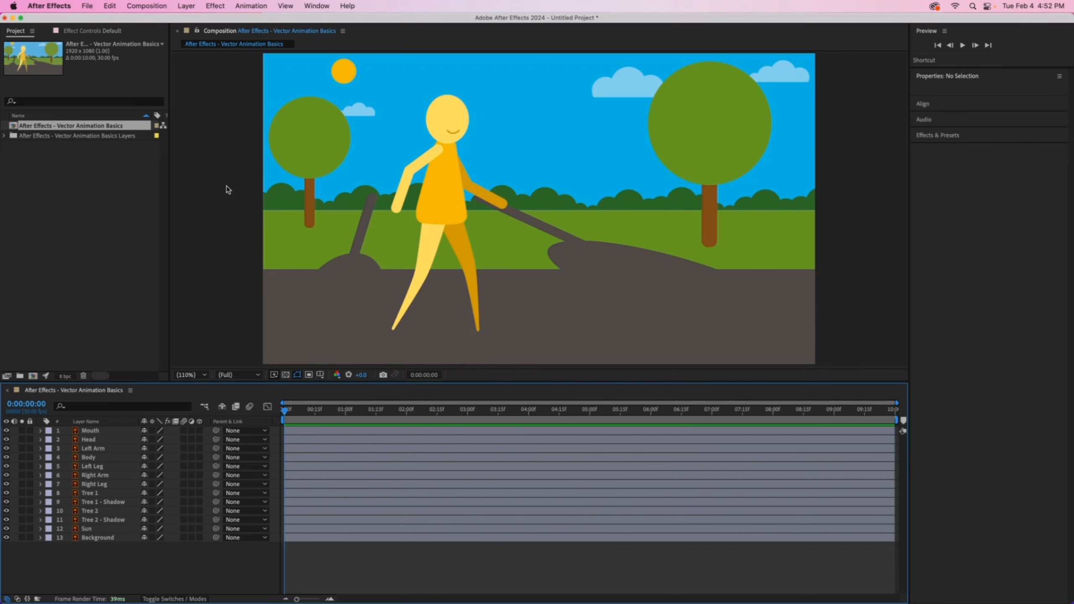
{"action": "mouse_move", "coordinate": [1072, 242]}
{"action": "left_mouse_down"}
{"action": "mouse_move", "coordinate": [943, 241]}
{"action": "mouse_move", "coordinate": [1072, 244]}
{"action": "left_mouse_up"}
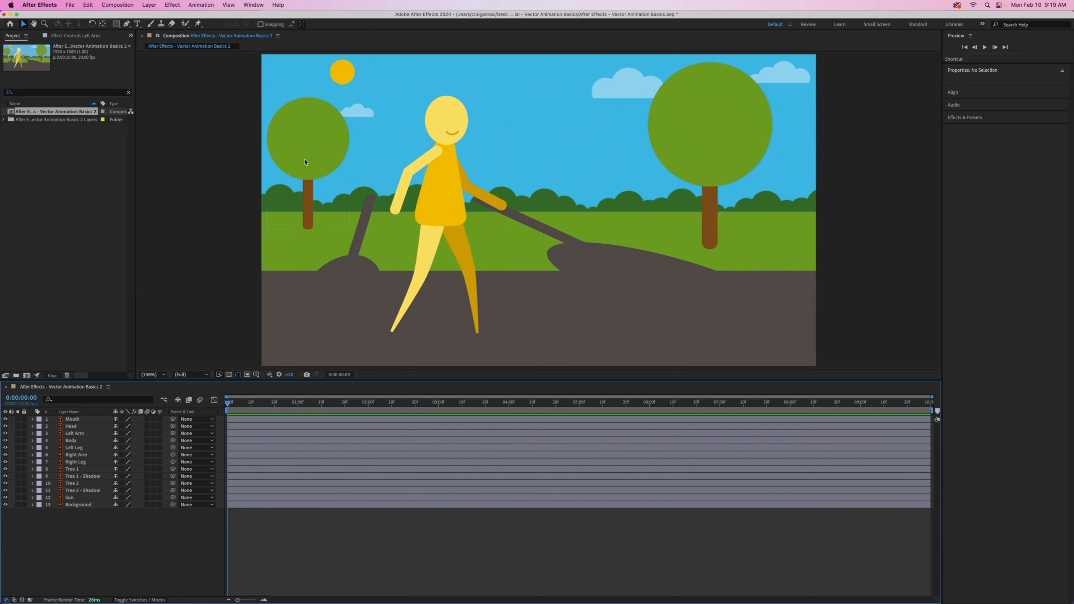
- Toggle the visibility of the Tree 1 layer off and on to check which artwork it holds
{"action": "left_click", "coordinate": [71, 469]}
{"action": "left_click", "coordinate": [5, 469]}
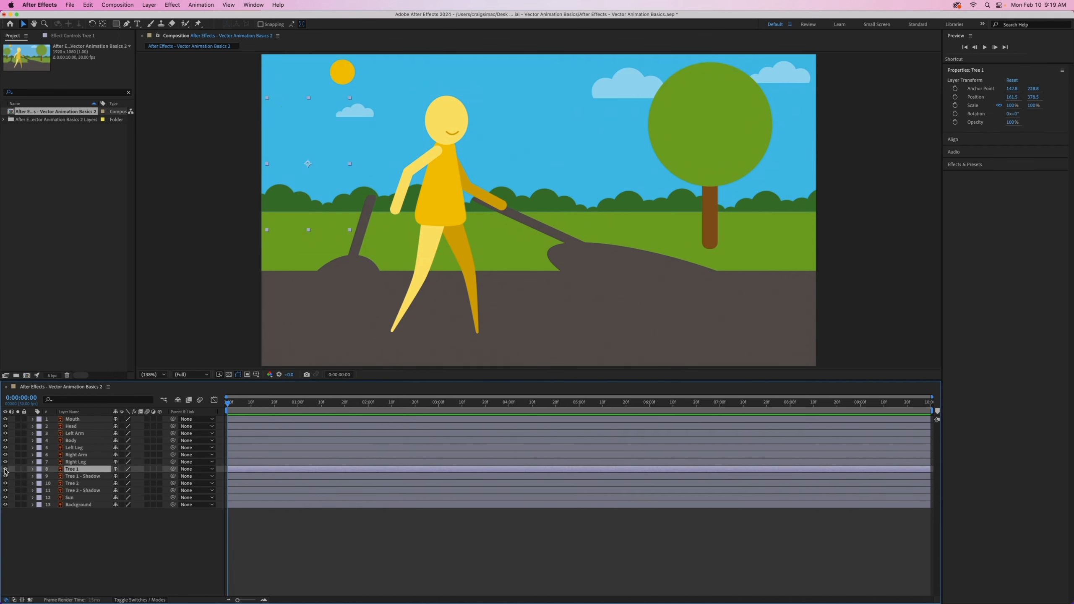
{"action": "left_click", "coordinate": [5, 469]}
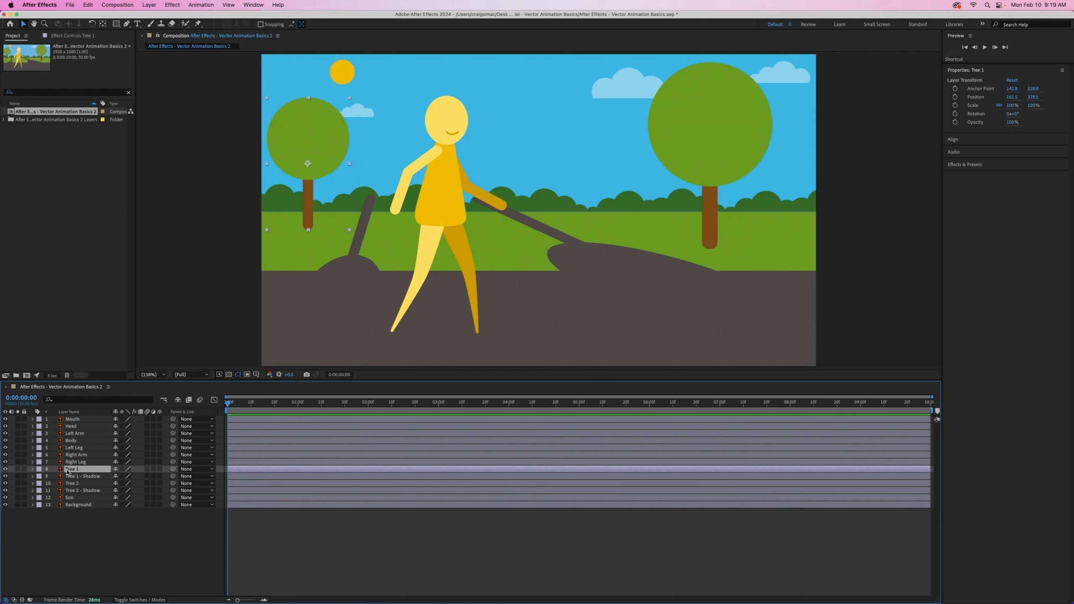
- Try moving Tree 1 across the scene toward the larger tree, and undo the move
{"action": "left_click", "coordinate": [323, 136]}
{"action": "left_click_drag", "start_coordinate": [323, 136], "coordinate": [666, 198]}
{"action": "key", "text": "super+z"}
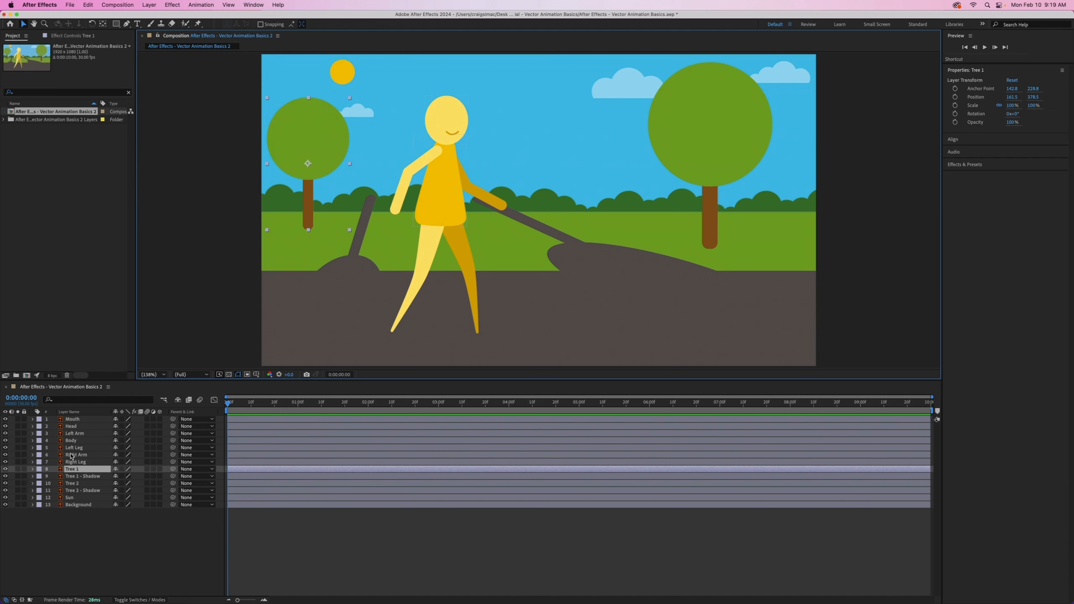
- Create shapes from the twelve vector layers Mouth through Sun, leaving out Background, and enlarge the timeline to fit the layer list
{"action": "left_click", "coordinate": [70, 497]}
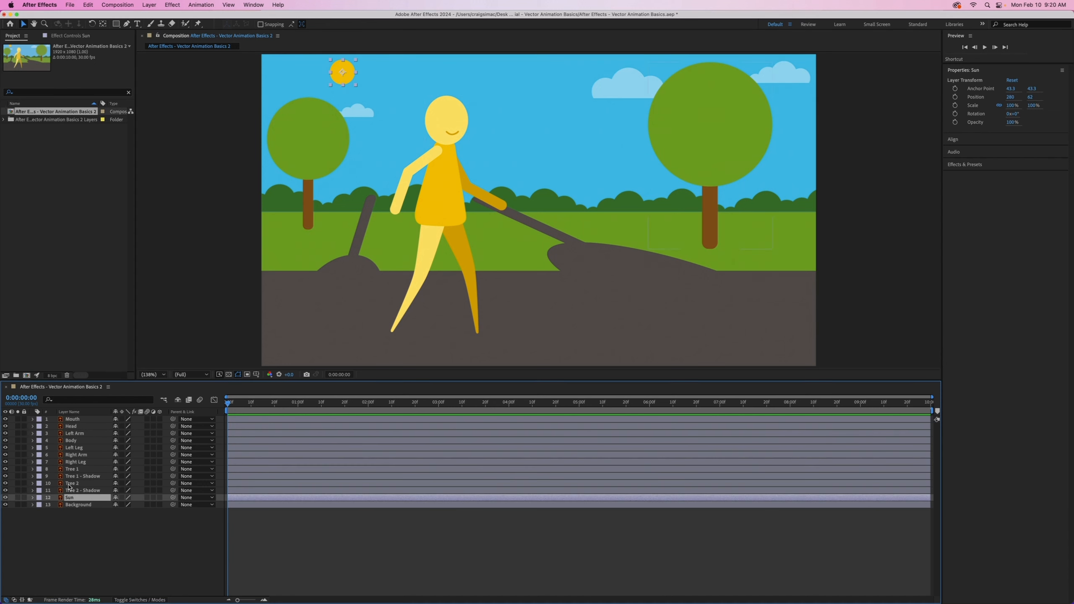
{"action": "left_click", "coordinate": [70, 419], "text": "shift"}
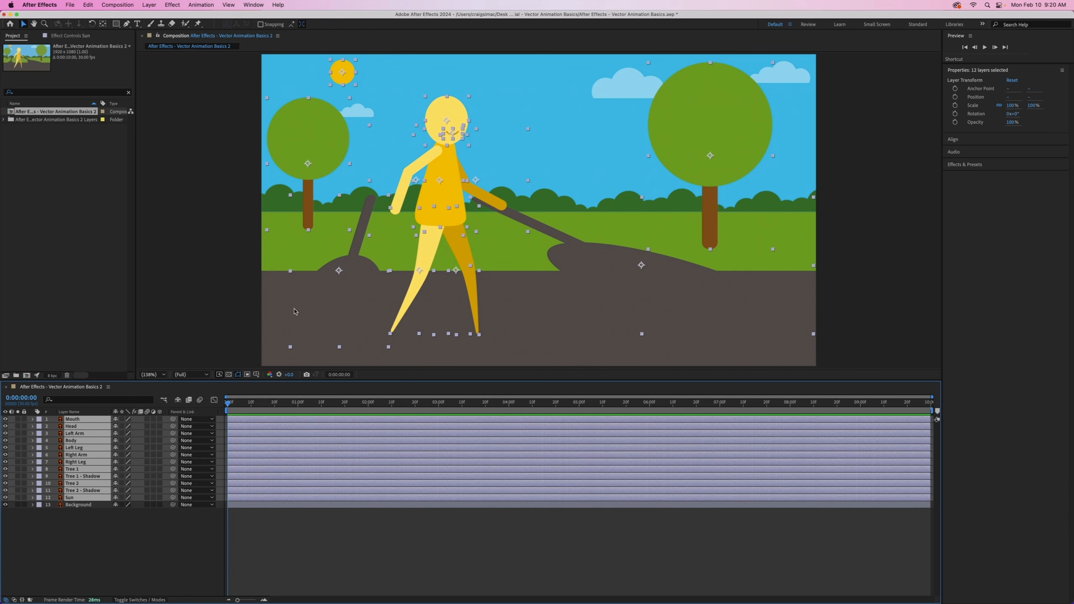
{"action": "right_click", "coordinate": [61, 421]}
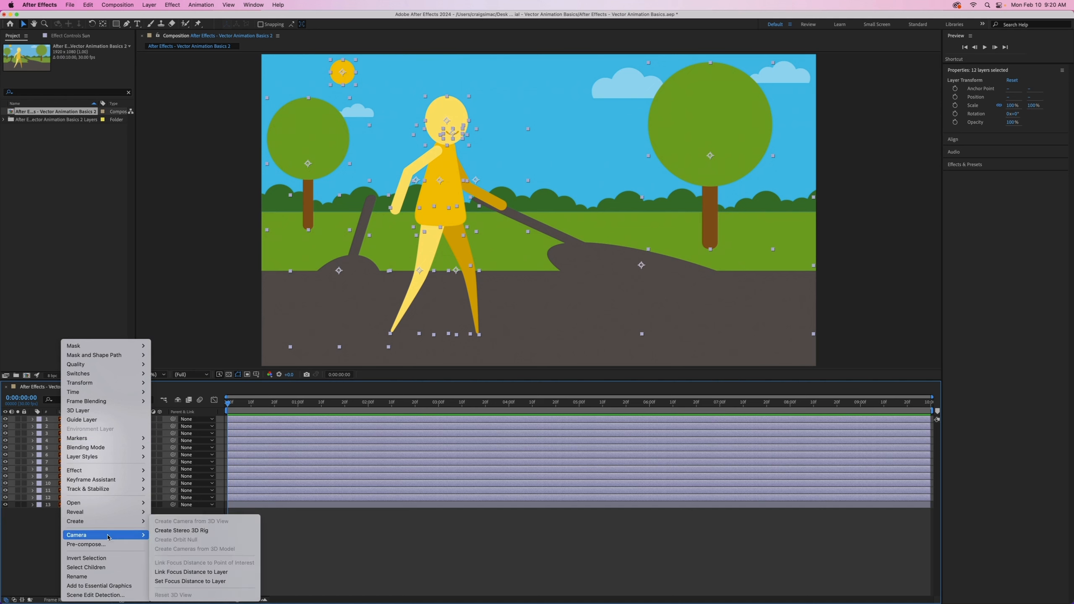
{"action": "mouse_move", "coordinate": [115, 526]}
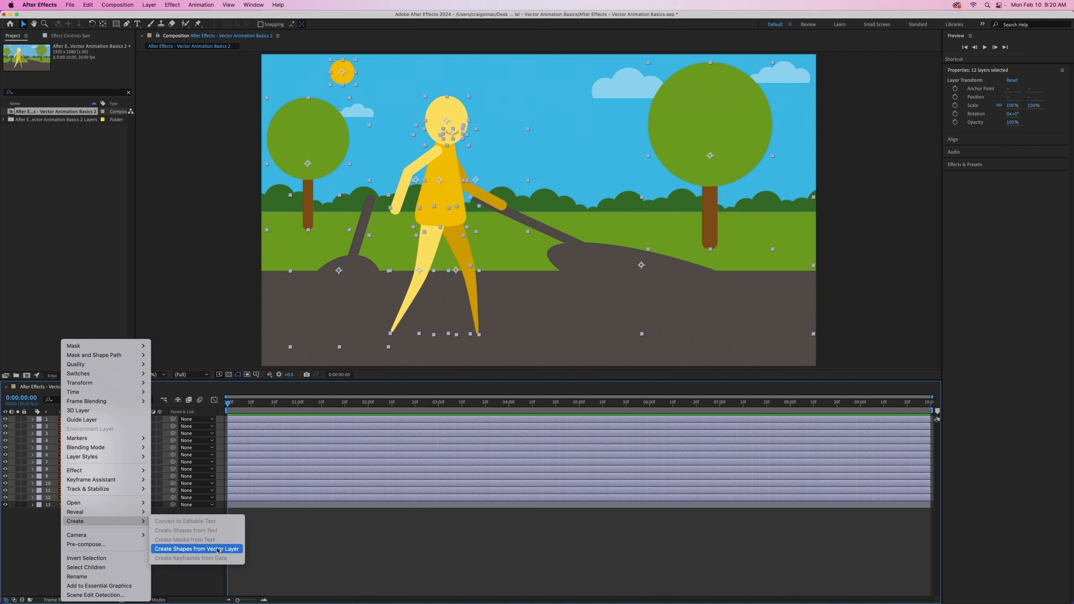
{"action": "left_click", "coordinate": [181, 549]}
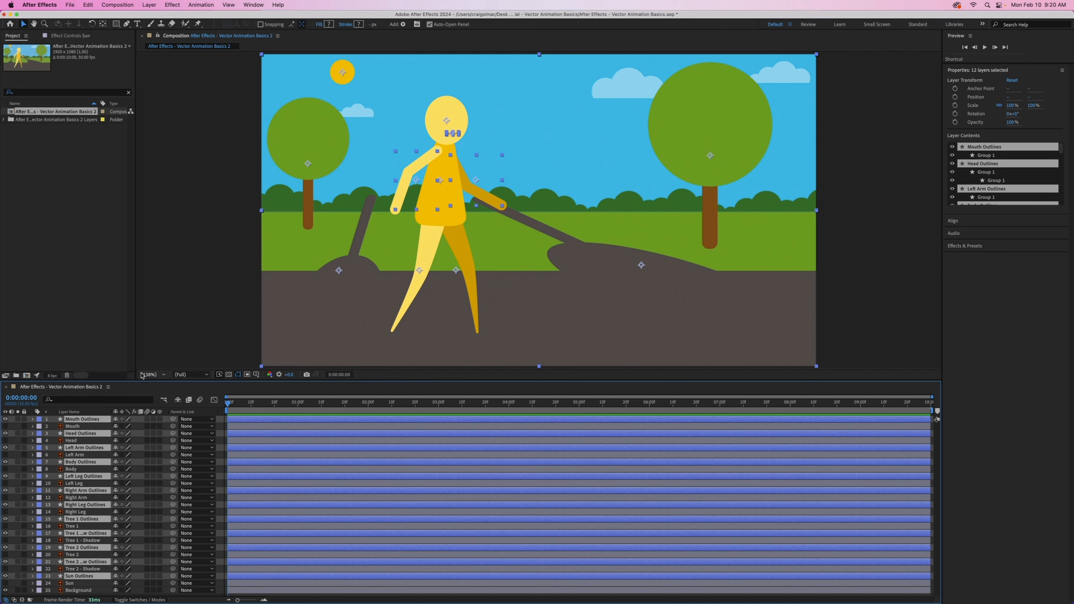
{"action": "left_click_drag", "start_coordinate": [143, 381], "coordinate": [145, 315]}
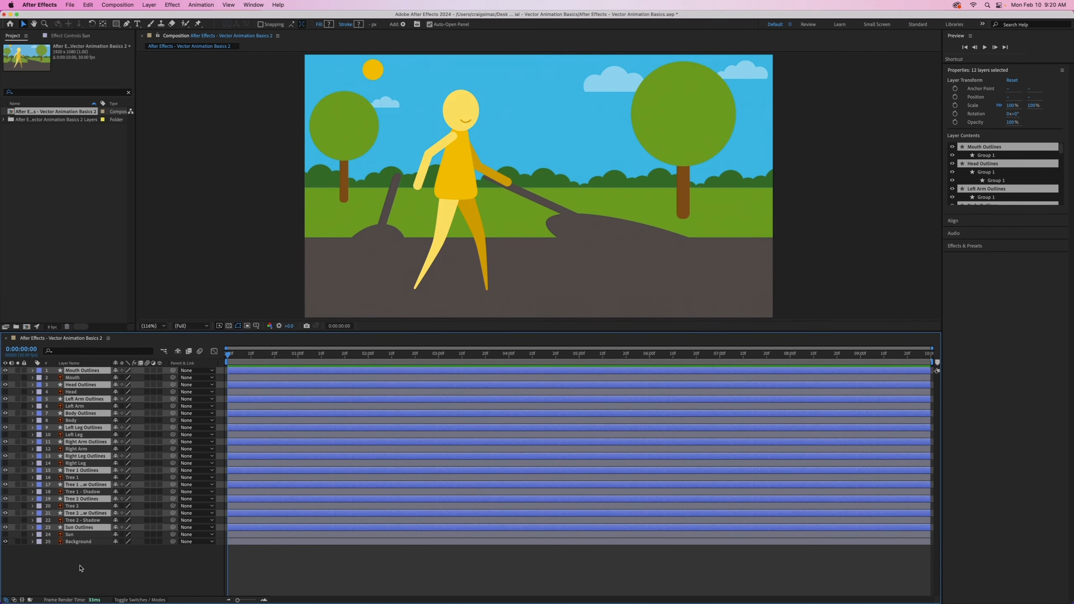
{"action": "left_click", "coordinate": [81, 568]}
- Move the twelve original Illustrator layers, from Mouth to Sun, below the Background layer, keeping the Outlines layers above it
{"action": "left_click", "coordinate": [61, 381]}
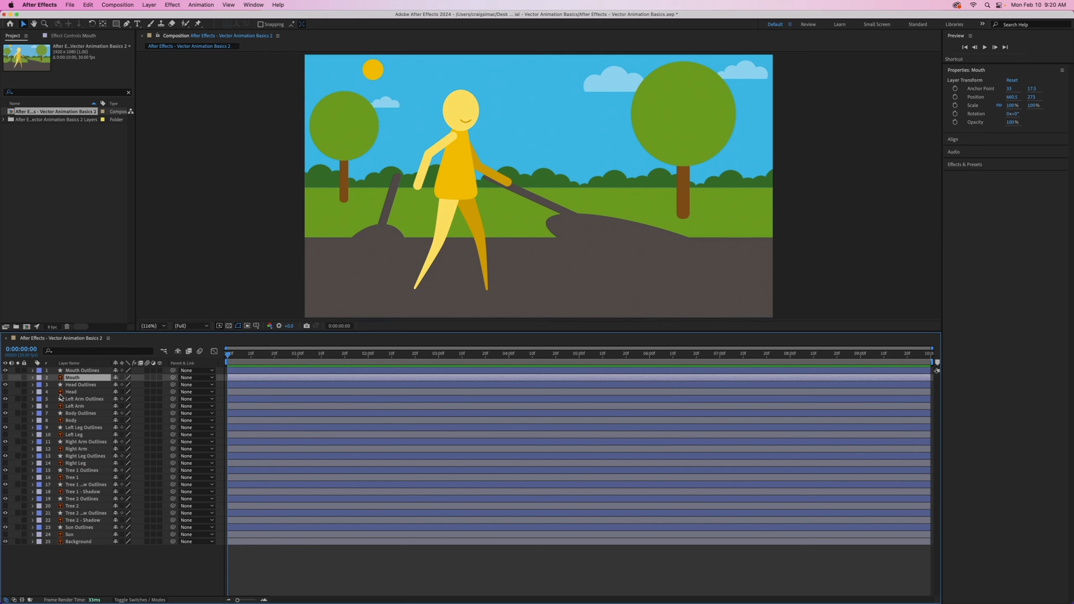
{"action": "left_click", "coordinate": [62, 392], "text": "super"}
{"action": "left_click", "coordinate": [61, 406], "text": "super"}
{"action": "left_click", "coordinate": [61, 427], "text": "super"}
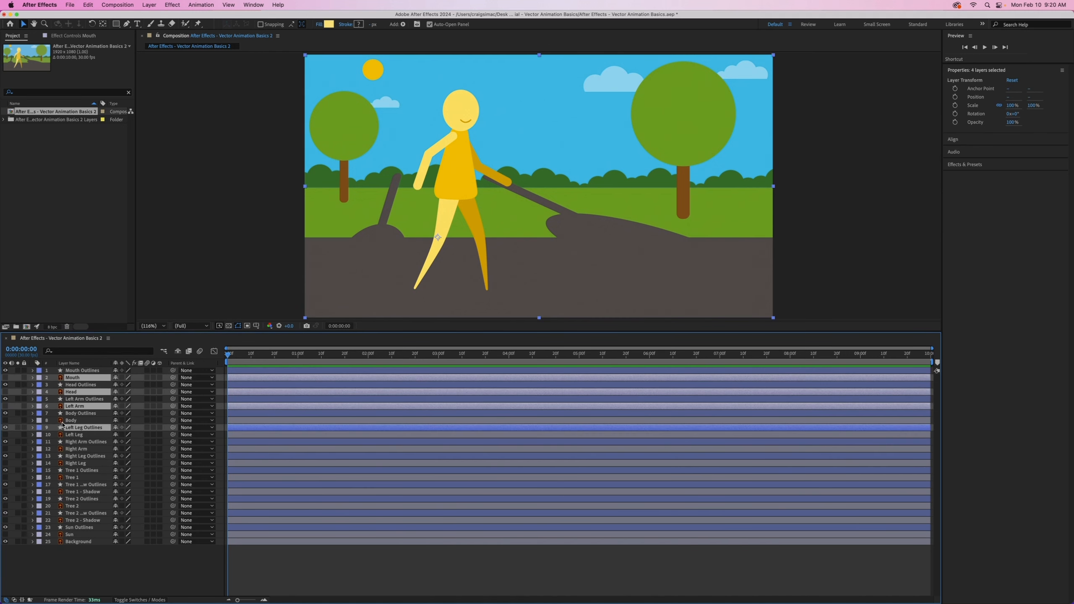
{"action": "left_click", "coordinate": [61, 427], "text": "super"}
{"action": "left_click", "coordinate": [62, 420], "text": "super"}
{"action": "left_click", "coordinate": [61, 434], "text": "super"}
{"action": "left_click", "coordinate": [61, 449], "text": "super"}
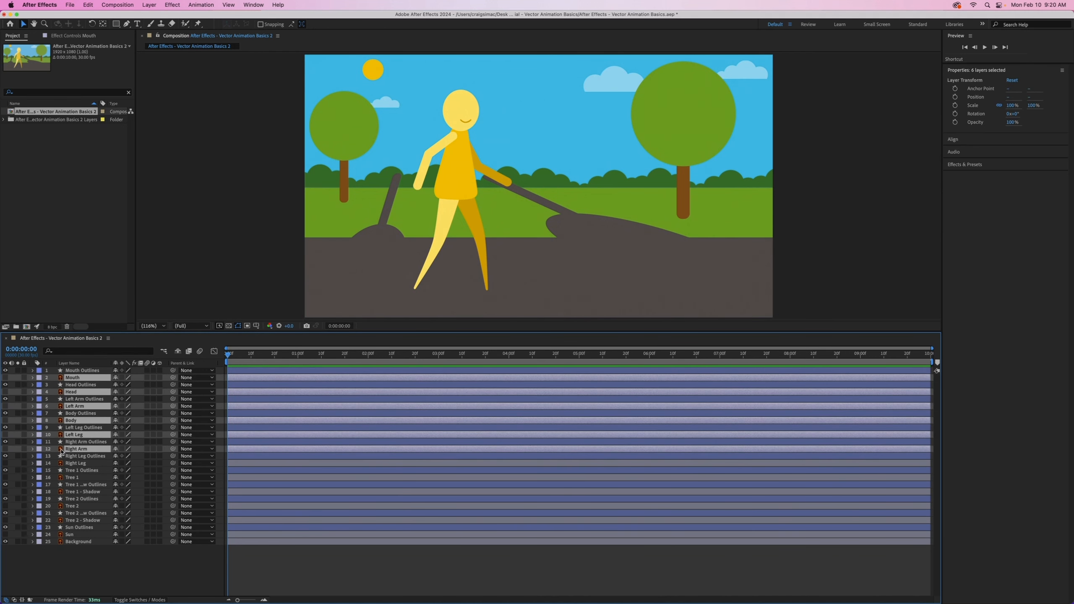
{"action": "left_click", "coordinate": [61, 464], "text": "super"}
{"action": "left_click", "coordinate": [61, 477], "text": "super"}
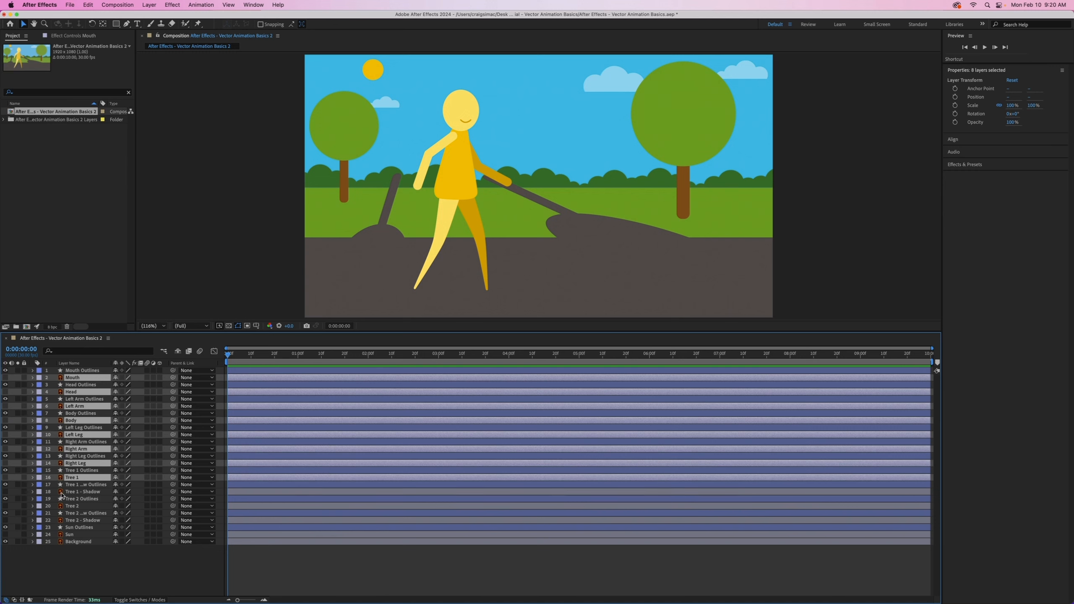
{"action": "left_click", "coordinate": [61, 491], "text": "super"}
{"action": "left_click", "coordinate": [62, 505], "text": "super"}
{"action": "left_click", "coordinate": [61, 520], "text": "super"}
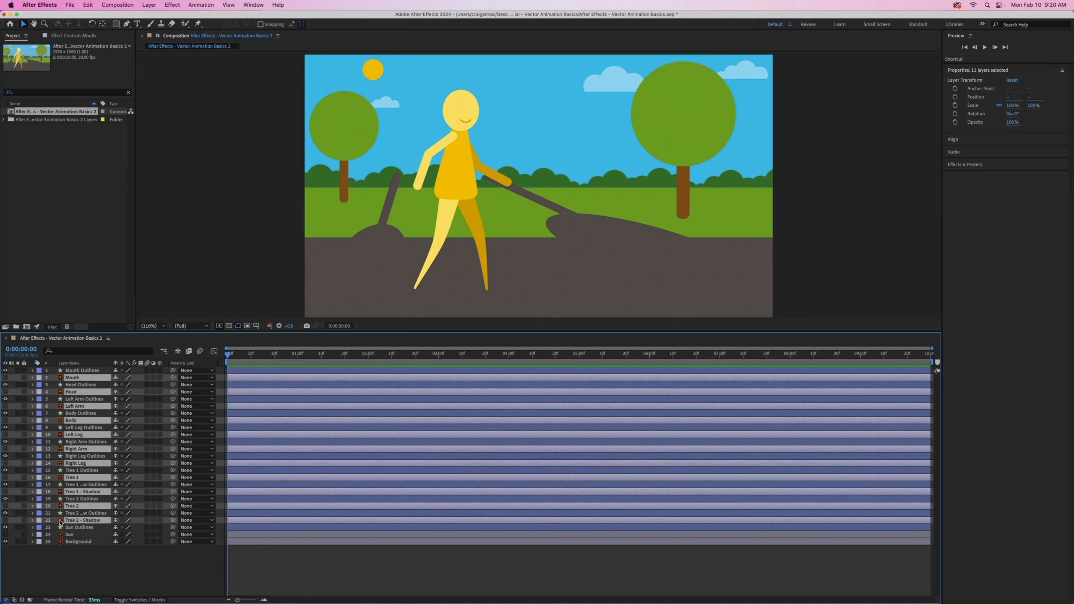
{"action": "left_click", "coordinate": [60, 535], "text": "super"}
{"action": "left_click_drag", "start_coordinate": [60, 536], "coordinate": [60, 544]}
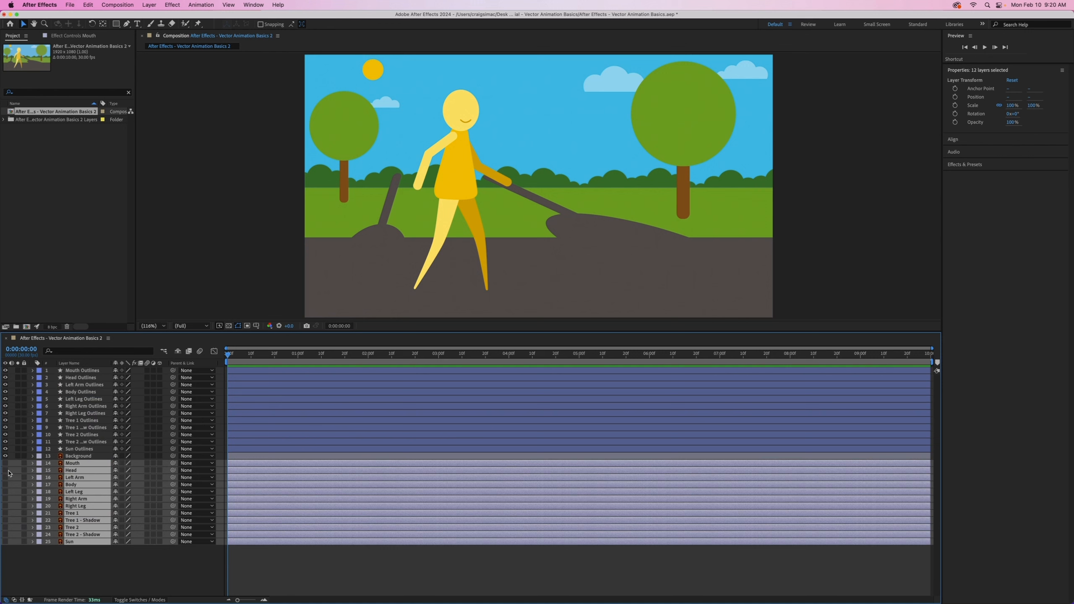
- Reveal the contents of the Body Outlines layer and ungroup its outer Group 1
{"action": "left_click", "coordinate": [74, 392]}
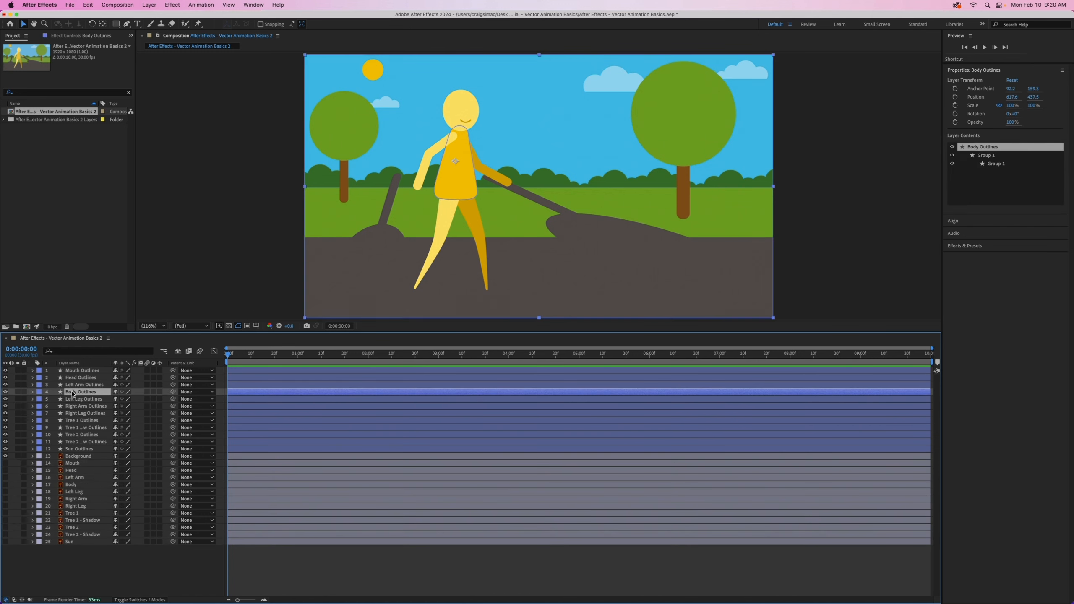
{"action": "left_click", "coordinate": [33, 391]}
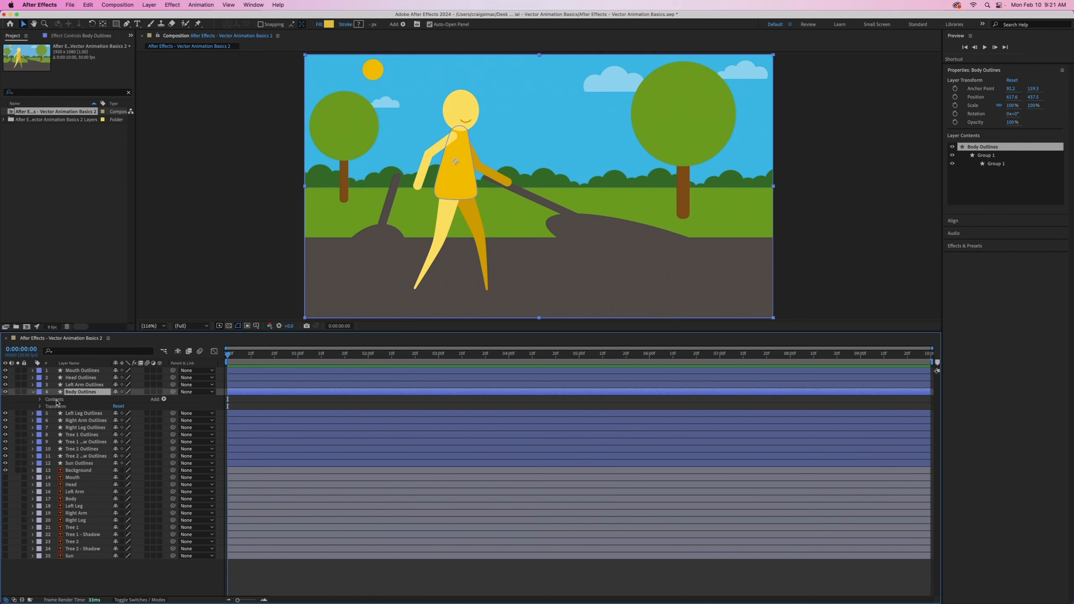
{"action": "left_click", "coordinate": [41, 400]}
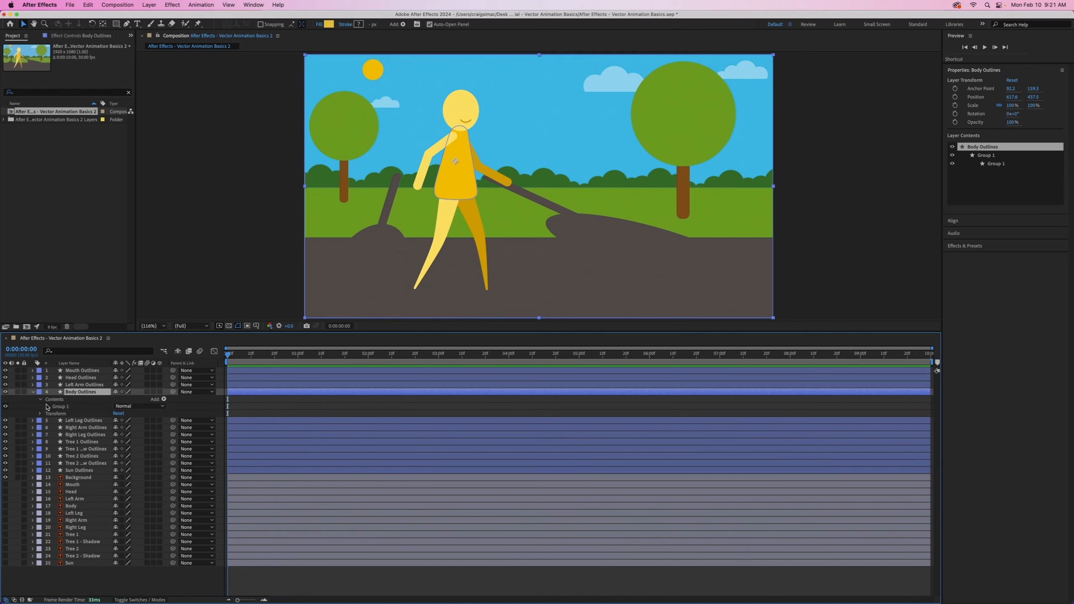
{"action": "left_click", "coordinate": [47, 406]}
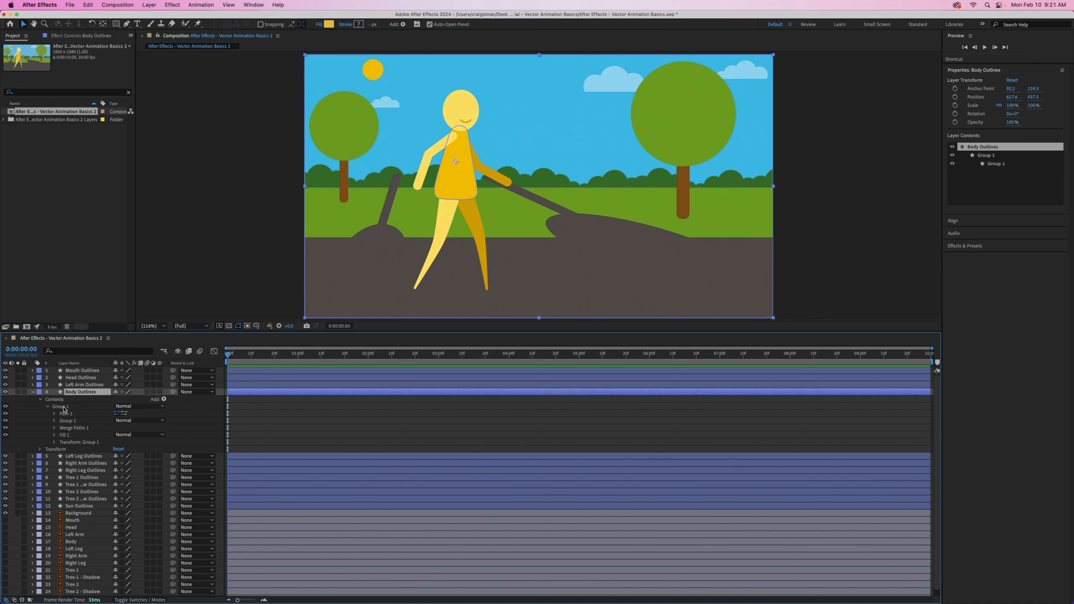
{"action": "right_click", "coordinate": [64, 408]}
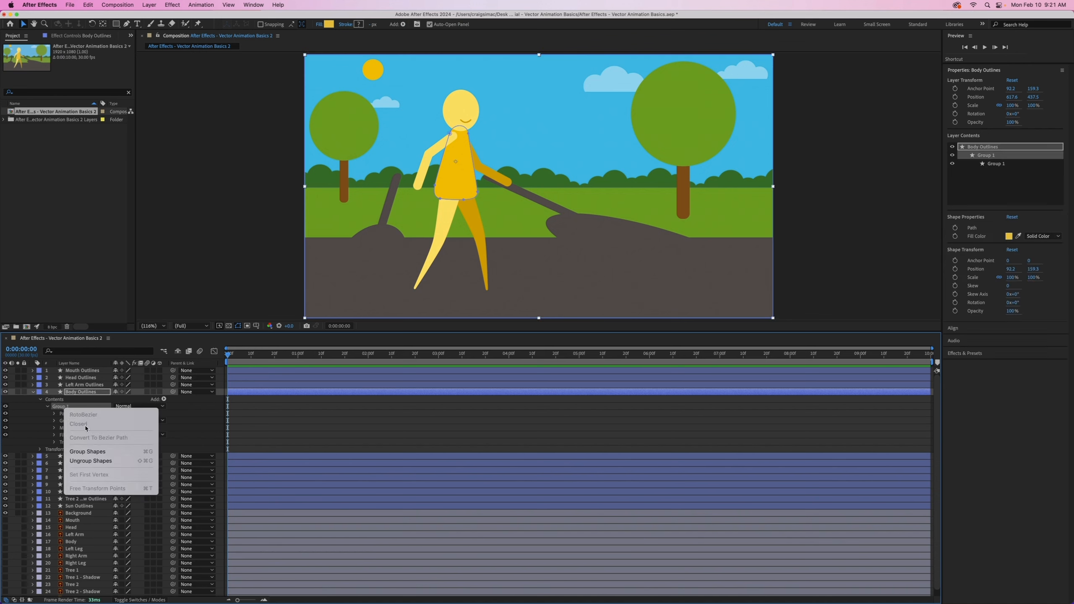
{"action": "left_click", "coordinate": [96, 464]}
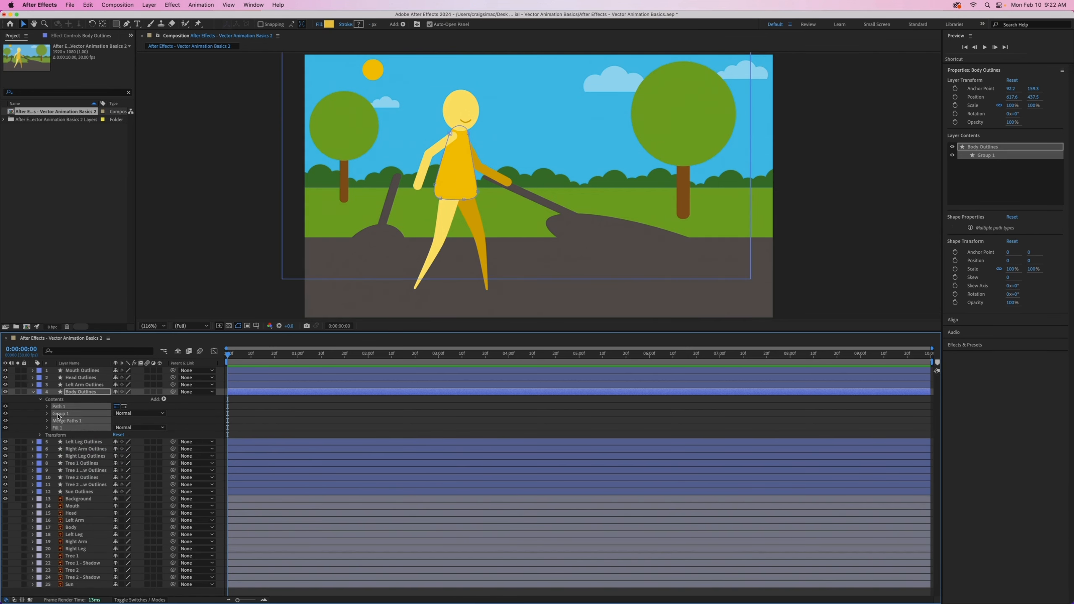
- Ungroup the nested Group 1 that remains in the Body Outlines contents
{"action": "left_click", "coordinate": [63, 406]}
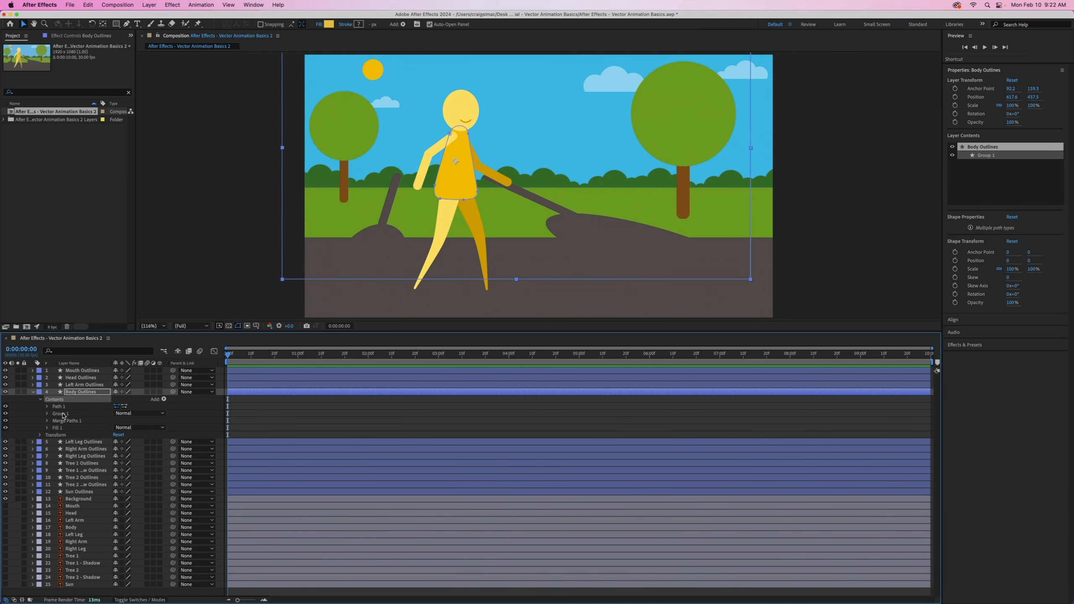
{"action": "left_click", "coordinate": [62, 416]}
{"action": "right_click", "coordinate": [62, 416]}
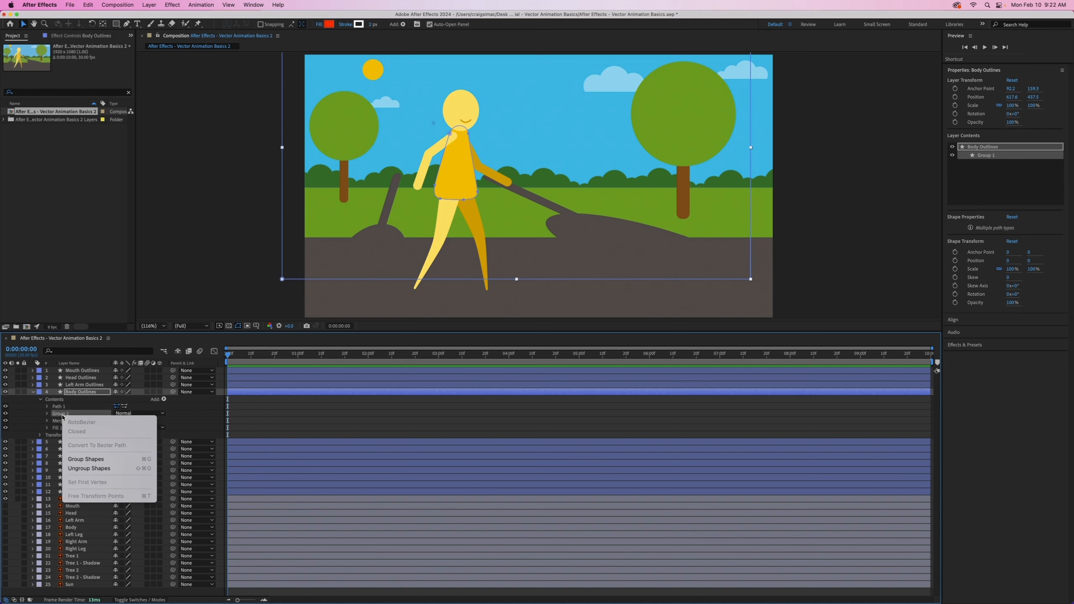
{"action": "left_click", "coordinate": [81, 468]}
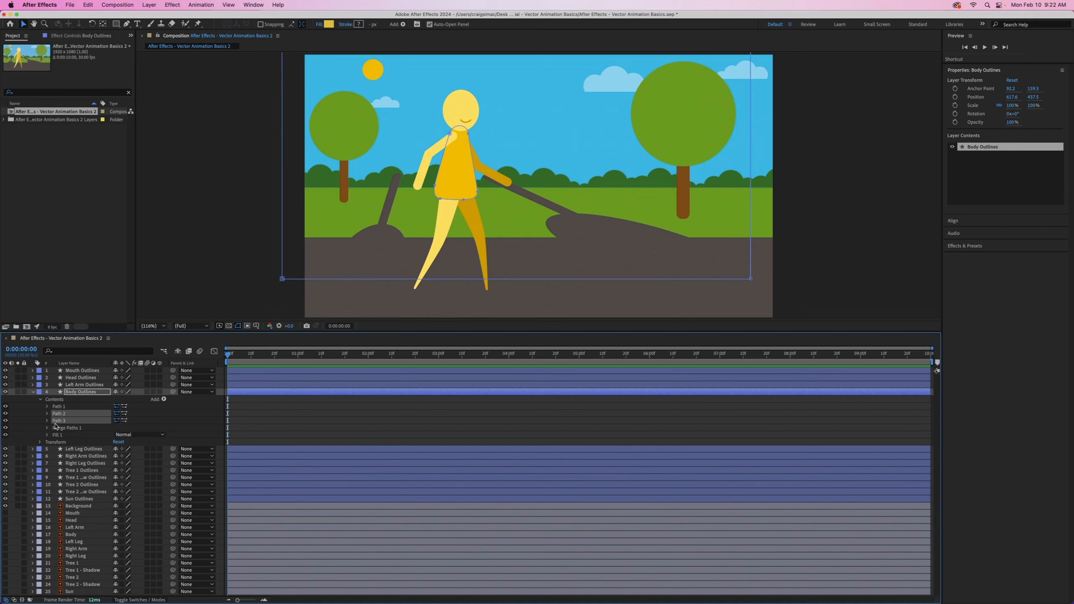
- Delete Path 2, Path 3 and Merge Paths 1 from Body Outlines, and select the Path property of Path 1
{"action": "left_click", "coordinate": [5, 419]}
{"action": "left_click", "coordinate": [6, 419]}
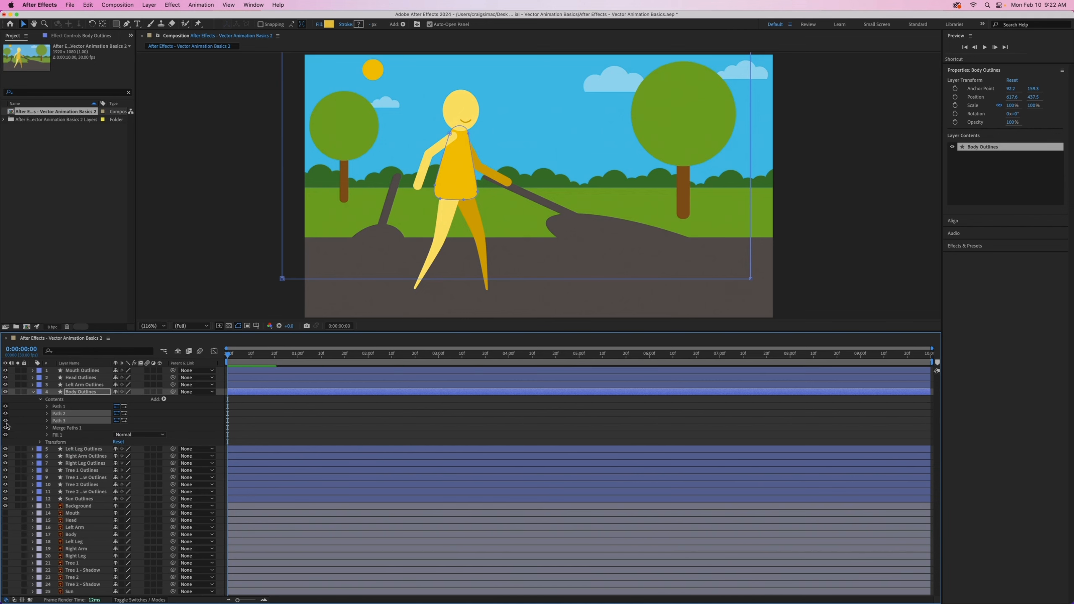
{"action": "left_click", "coordinate": [6, 419]}
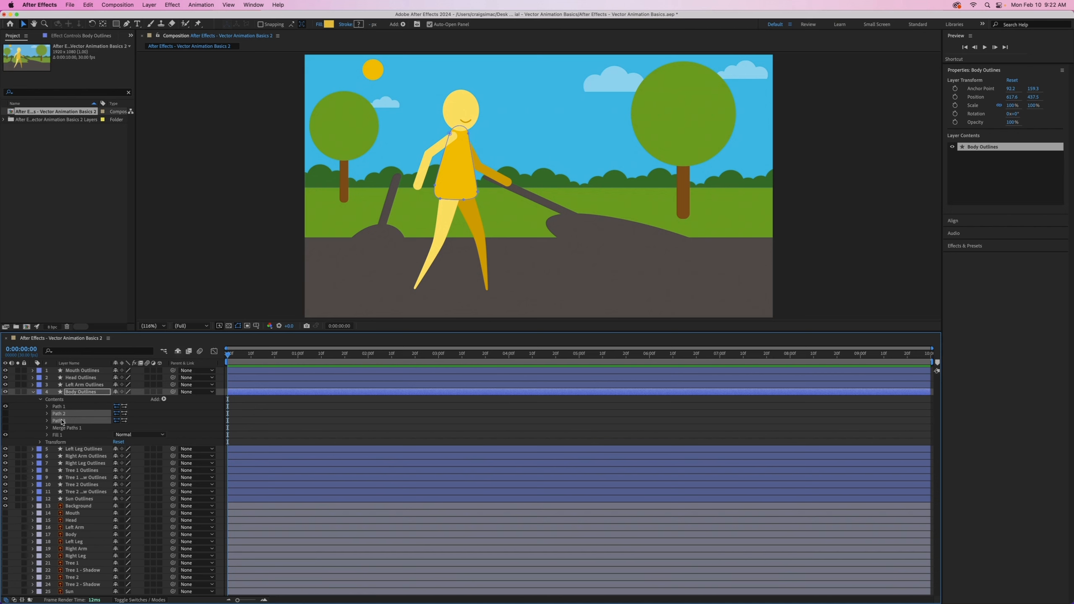
{"action": "left_click", "coordinate": [90, 430]}
{"action": "left_click", "coordinate": [85, 415], "text": "shift"}
{"action": "key", "text": "Delete"}
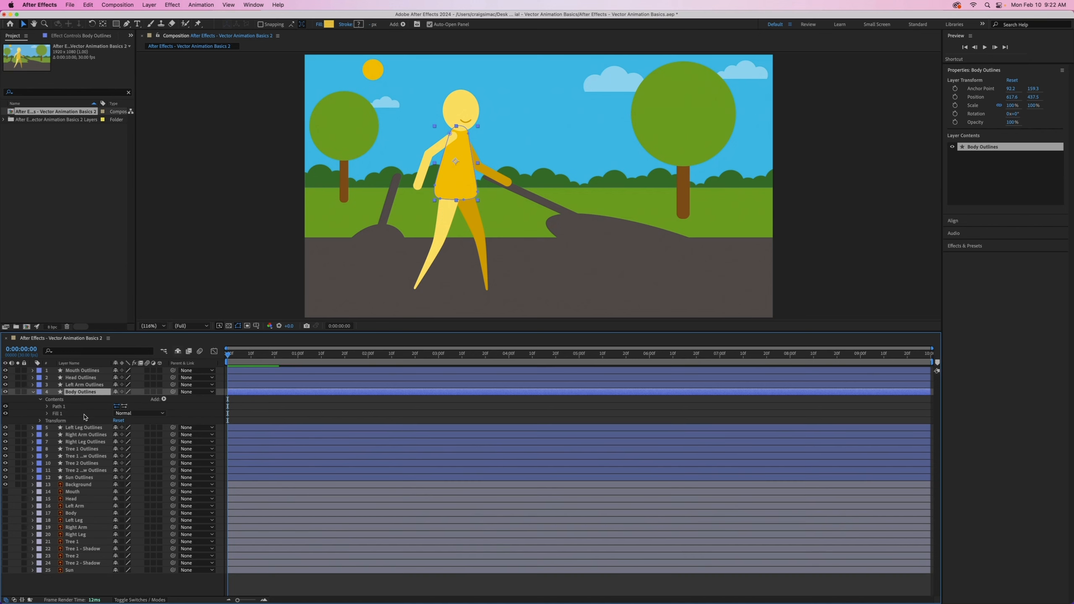
{"action": "left_click", "coordinate": [47, 406]}
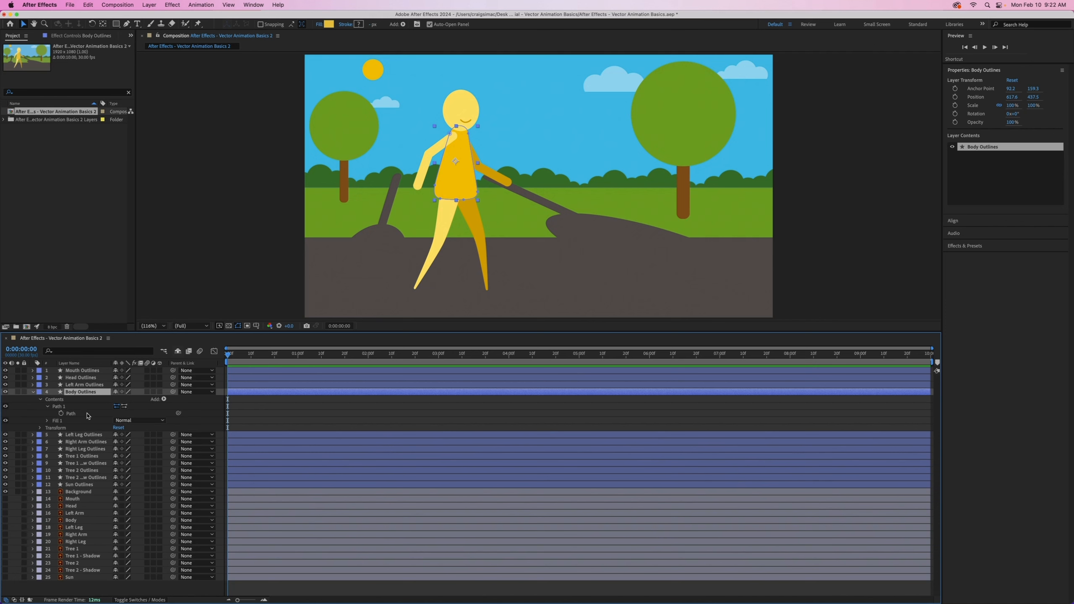
{"action": "left_click", "coordinate": [86, 414]}
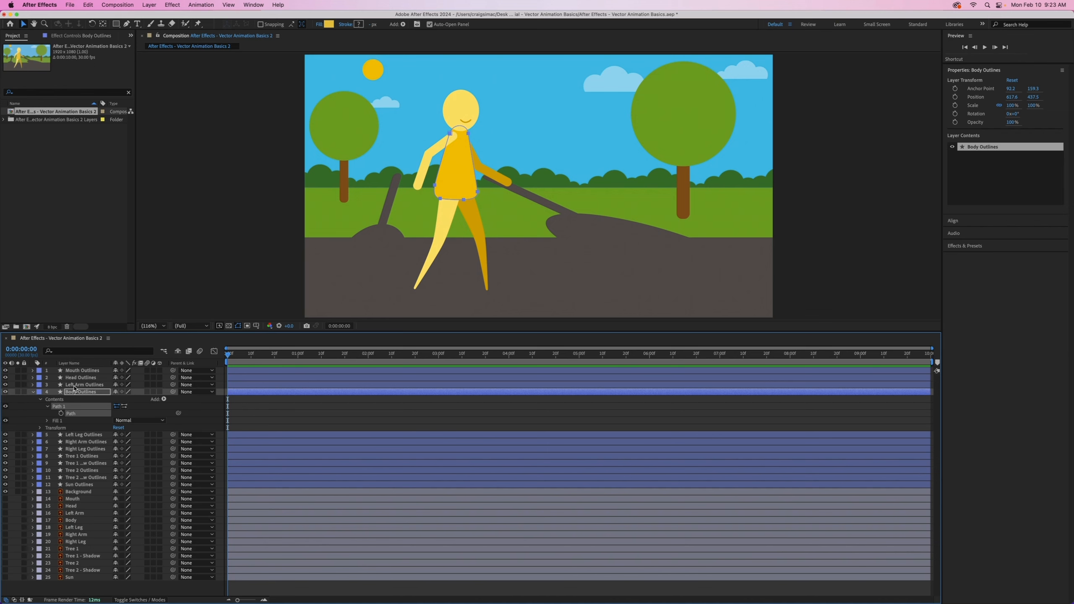
- Reveal the contents of the Left Arm Outlines layer and ungroup its Group 1
{"action": "left_click", "coordinate": [32, 385]}
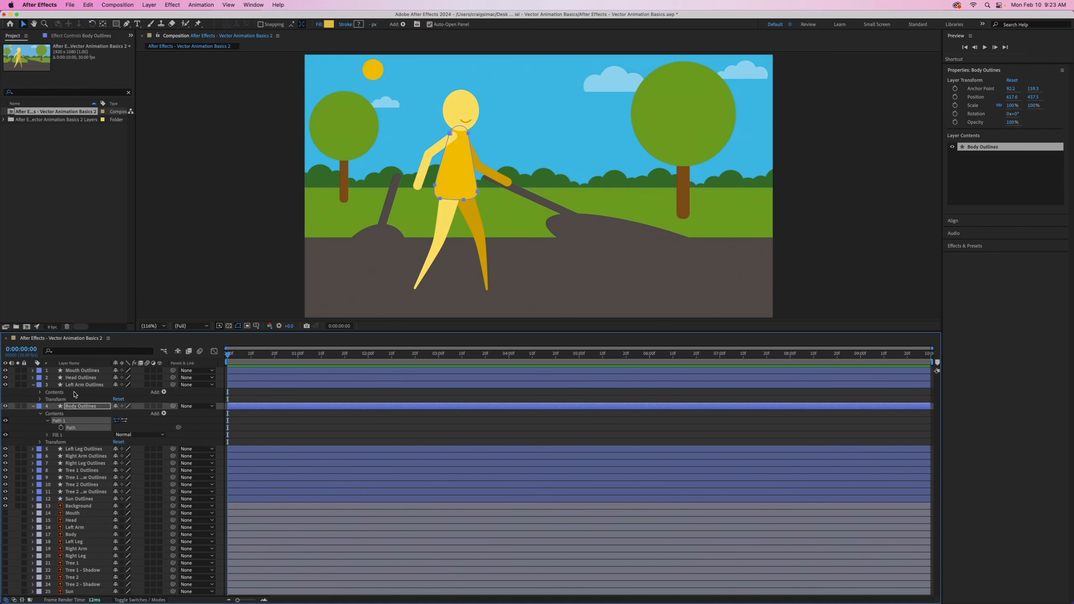
{"action": "left_click", "coordinate": [41, 393]}
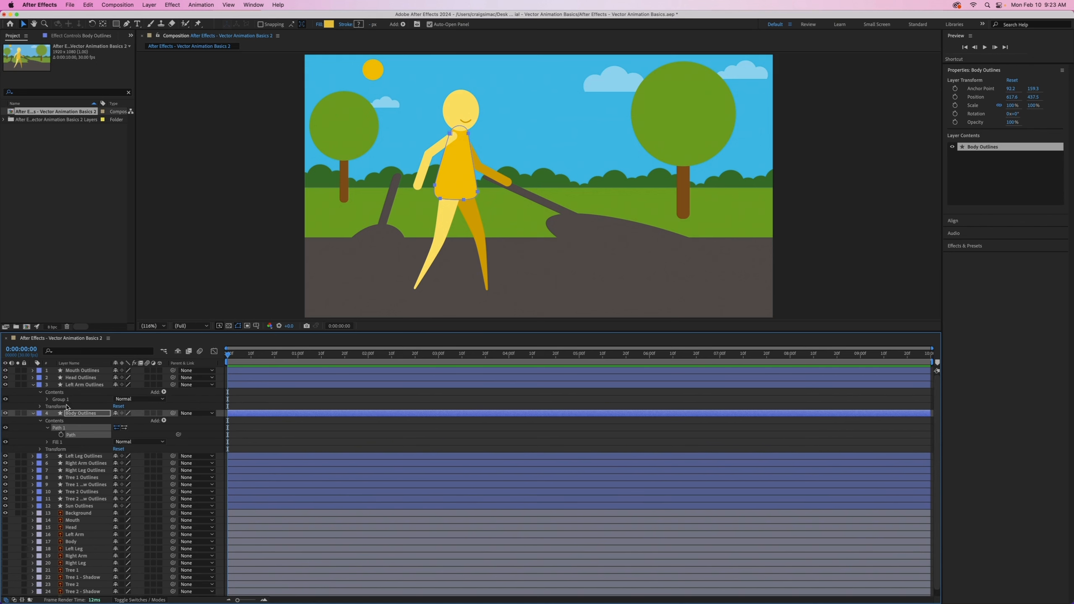
{"action": "right_click", "coordinate": [61, 400]}
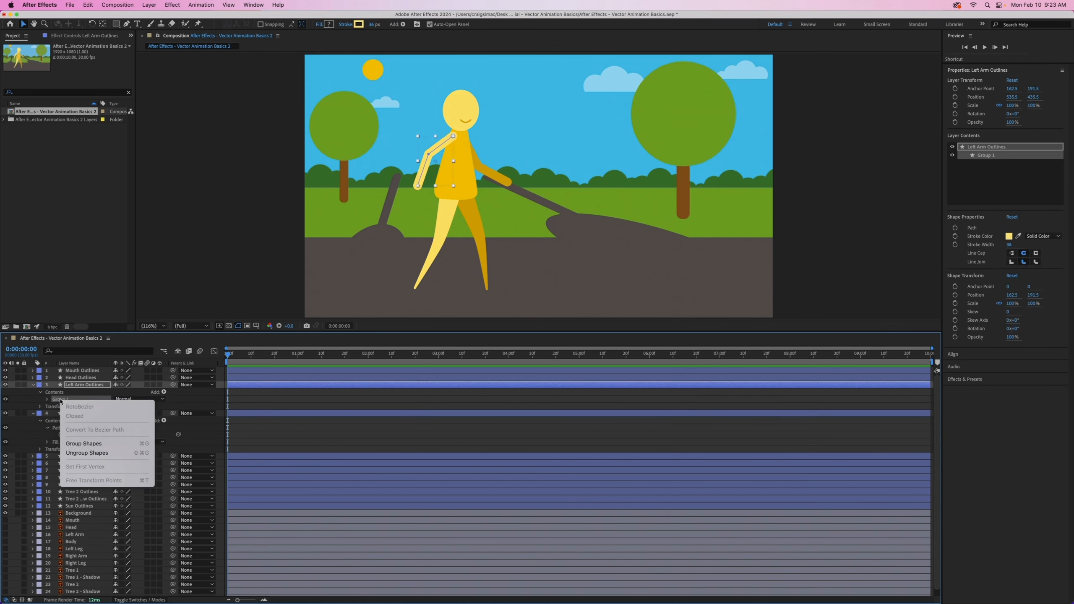
{"action": "left_click", "coordinate": [87, 452]}
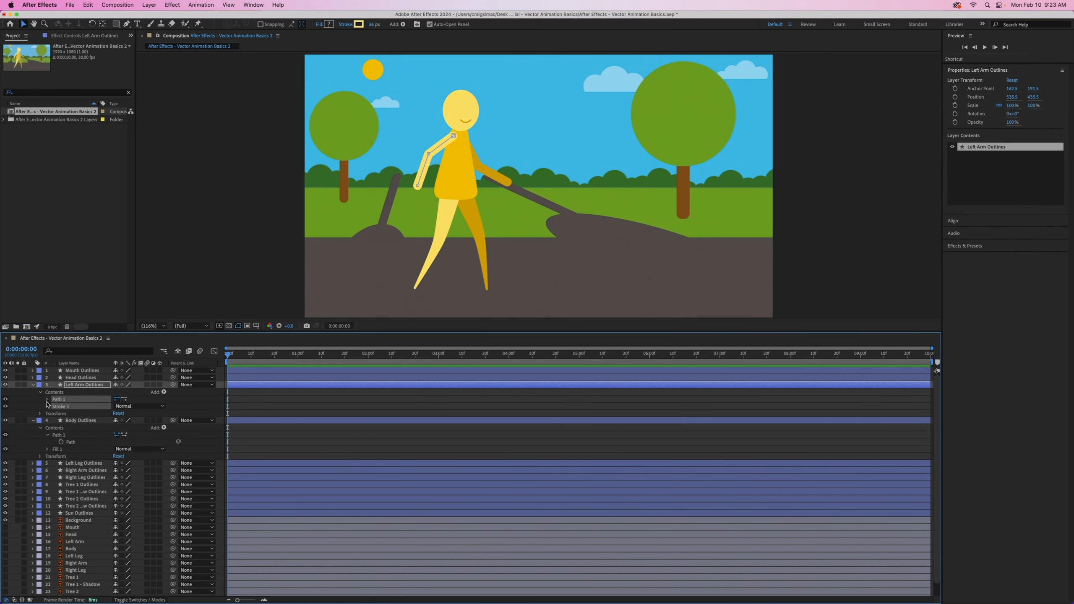
- Inspect the path and stroke properties of Left Arm Outlines, selecting the Path property to show its points
{"action": "left_click", "coordinate": [47, 400]}
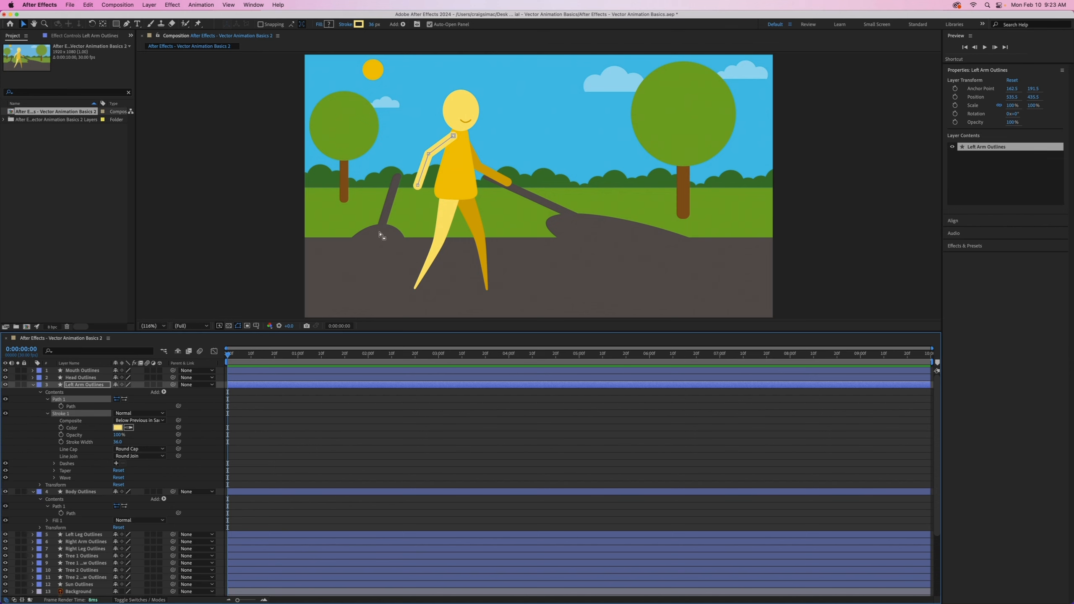
{"action": "left_click", "coordinate": [76, 407]}
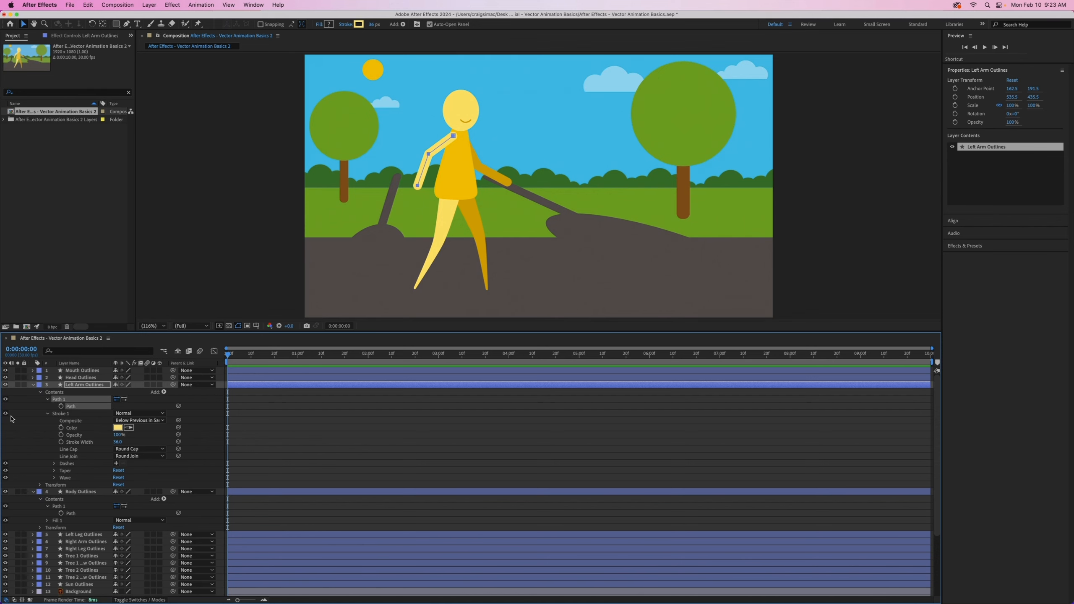
{"action": "left_click", "coordinate": [48, 414]}
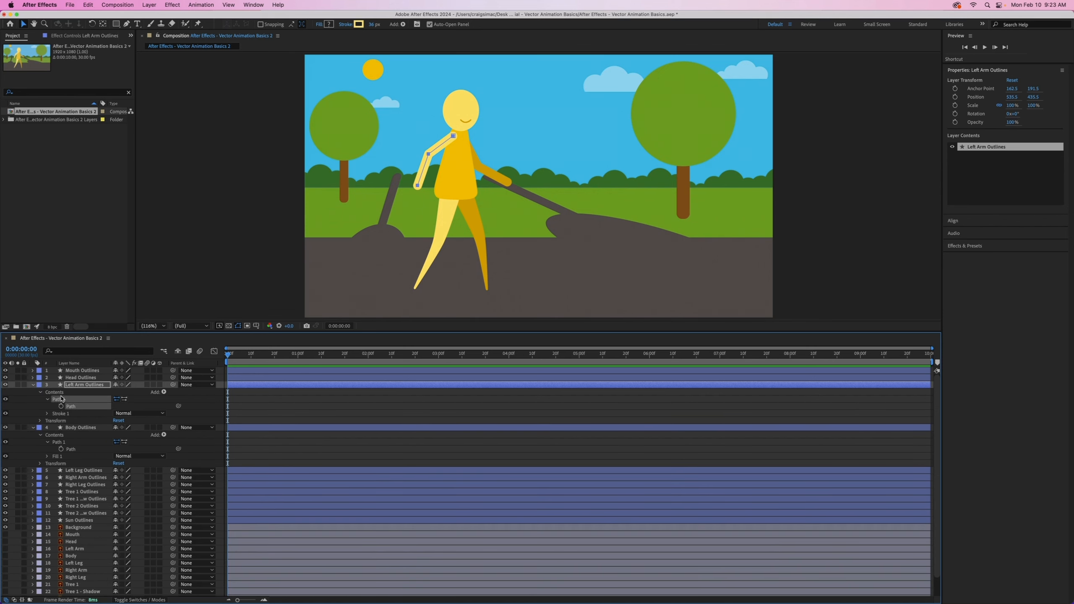
- Toggle the visibility of the Left Arm's Path 1 off and on, and collapse the Body and Left Arm Outlines layers
{"action": "left_click", "coordinate": [6, 399]}
{"action": "left_click", "coordinate": [6, 399]}
{"action": "left_click", "coordinate": [6, 399]}
{"action": "left_click", "coordinate": [6, 399]}
{"action": "left_click", "coordinate": [33, 427]}
{"action": "left_click", "coordinate": [33, 385]}
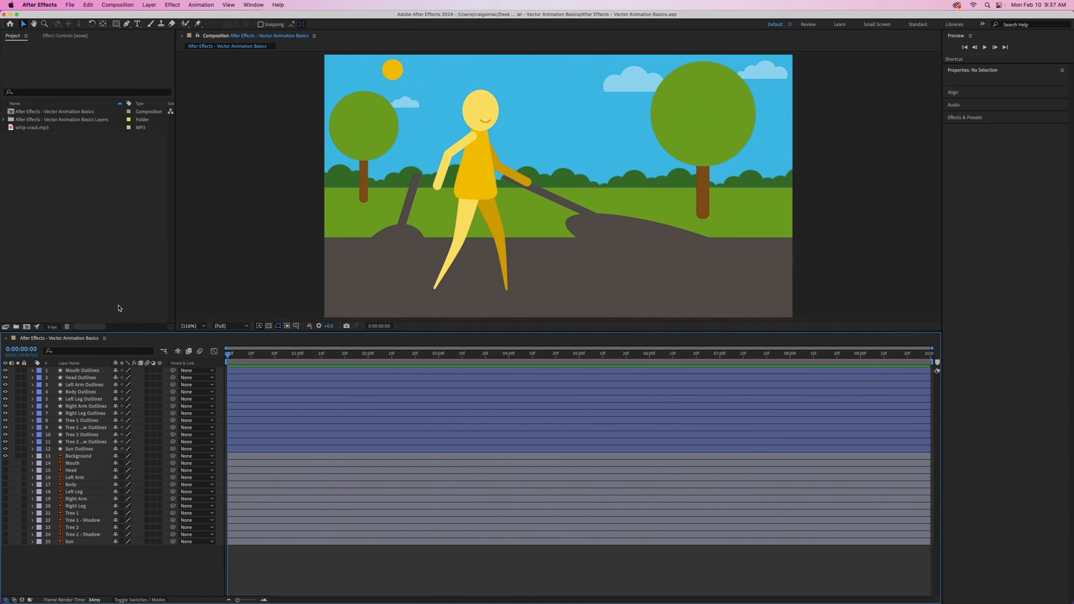
- Check which path and fill items the Body Outlines layer contains, and collapse the layer again
{"action": "left_click", "coordinate": [33, 392]}
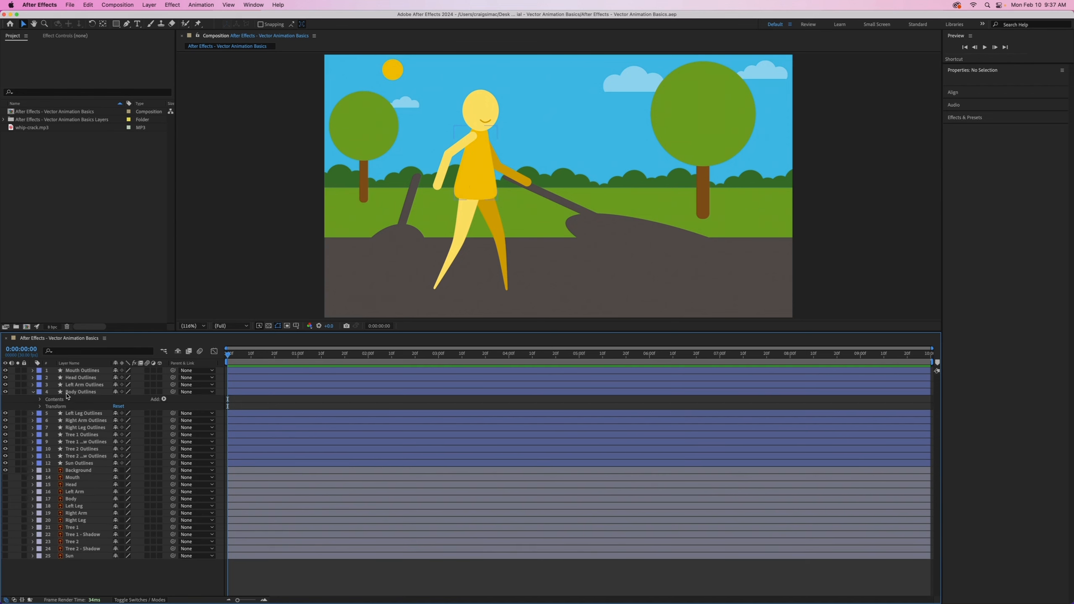
{"action": "left_click", "coordinate": [40, 399]}
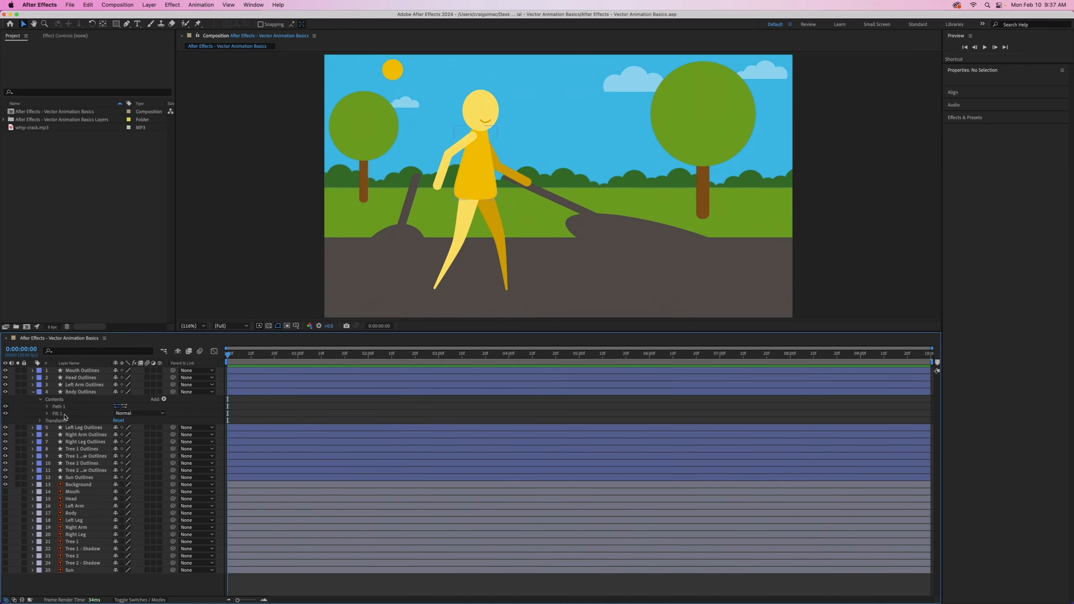
{"action": "left_click", "coordinate": [33, 392]}
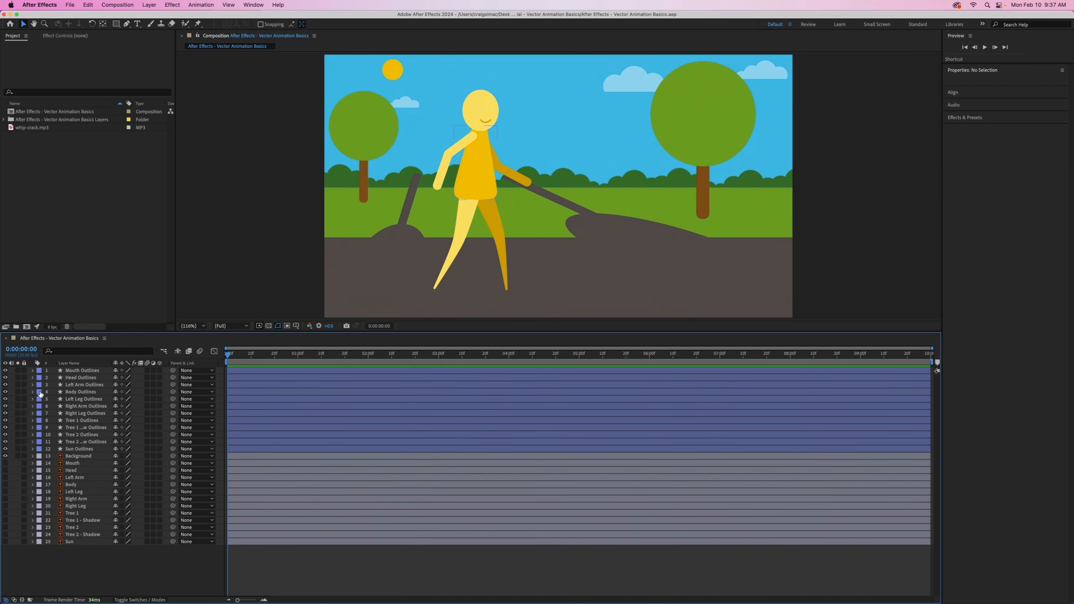
- Delete the twelve original Illustrator layers, Mouth through Sun, and check their source files in the project's layers folder
{"action": "left_click", "coordinate": [80, 464]}
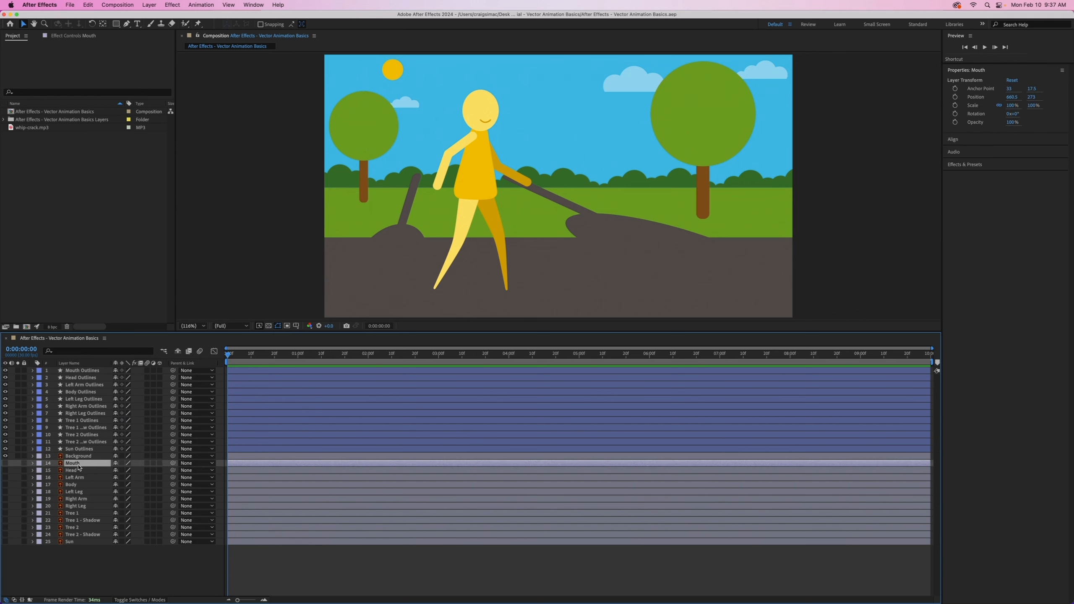
{"action": "left_click", "coordinate": [83, 542], "text": "shift"}
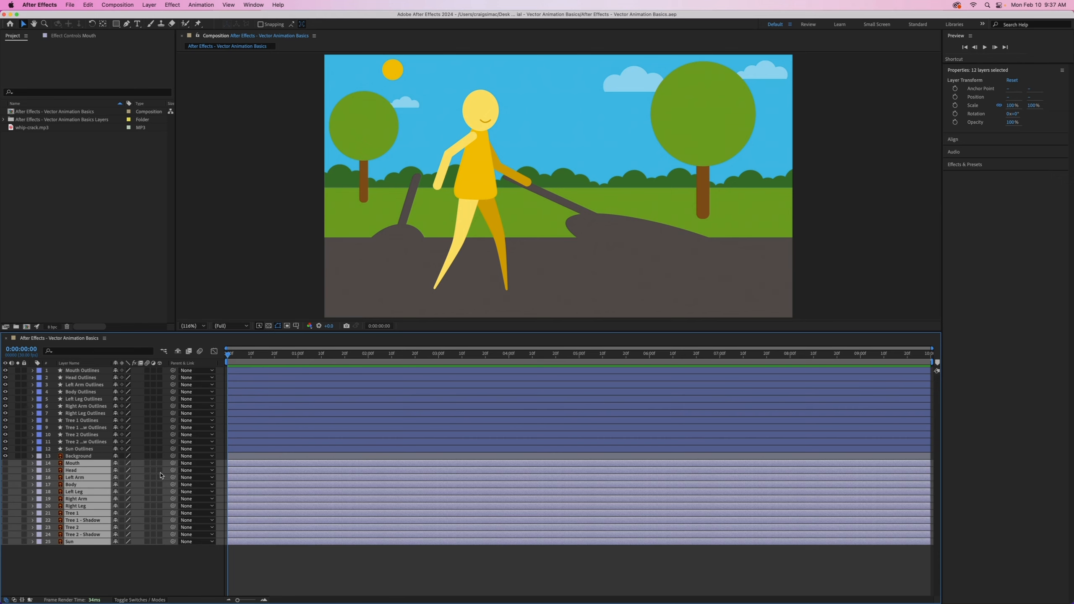
{"action": "key", "text": "Delete"}
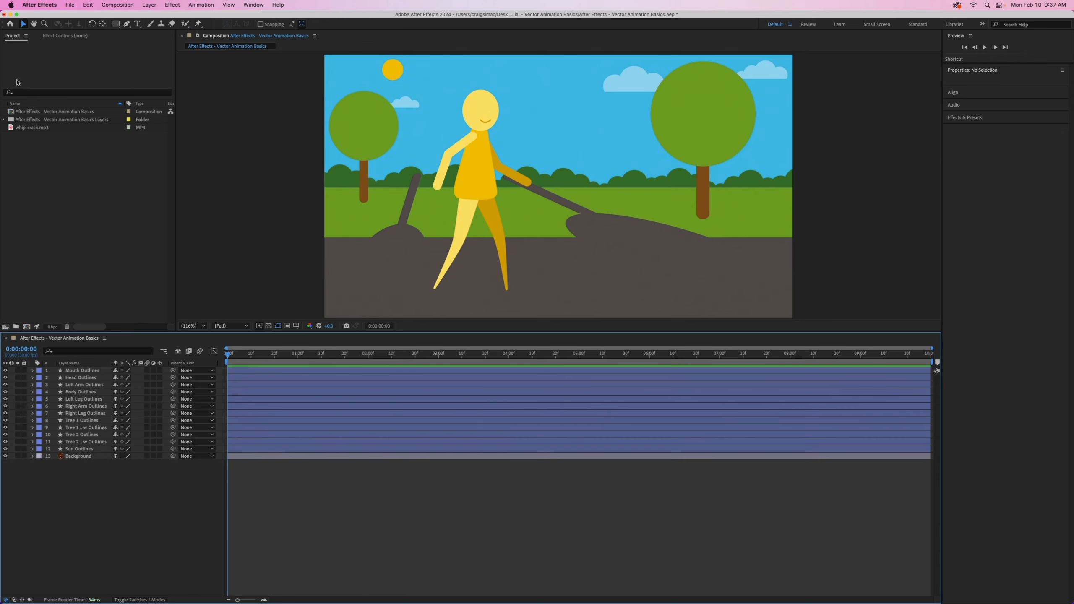
{"action": "left_click", "coordinate": [4, 119]}
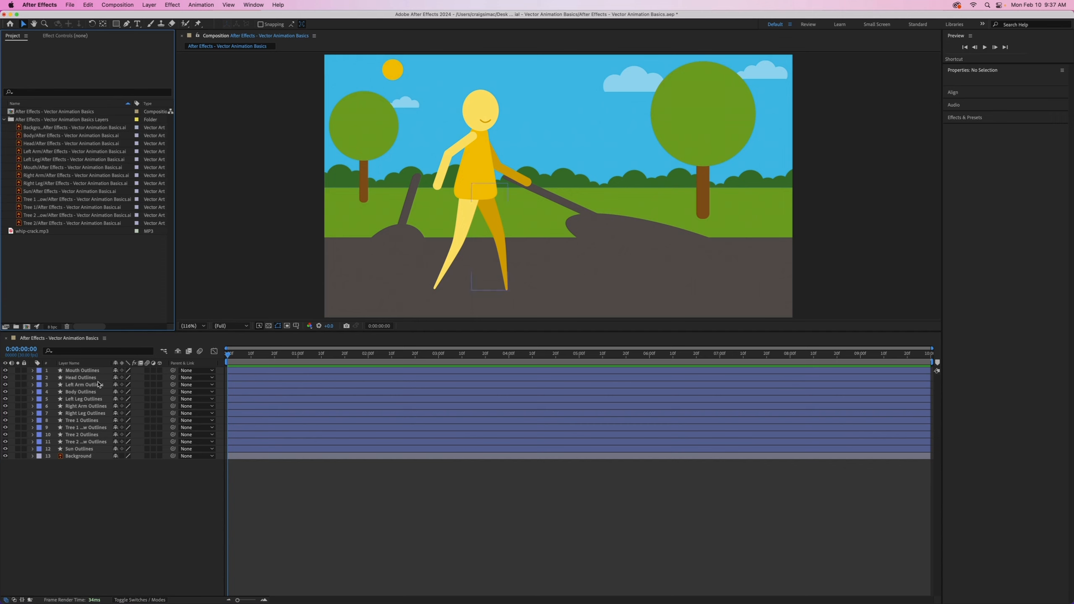
{"action": "left_click", "coordinate": [3, 119]}
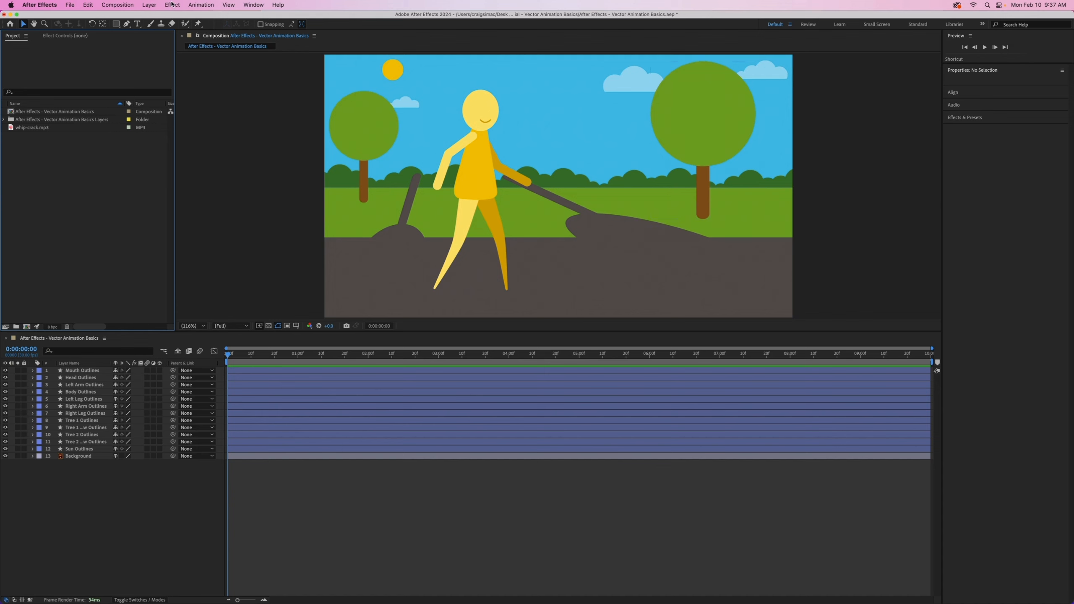
- Create a white 1920 × 1080 px solid layer named White Background
{"action": "left_click", "coordinate": [149, 5]}
{"action": "left_click", "coordinate": [150, 422]}
{"action": "left_click", "coordinate": [168, 527]}
{"action": "left_click", "coordinate": [150, 5]}
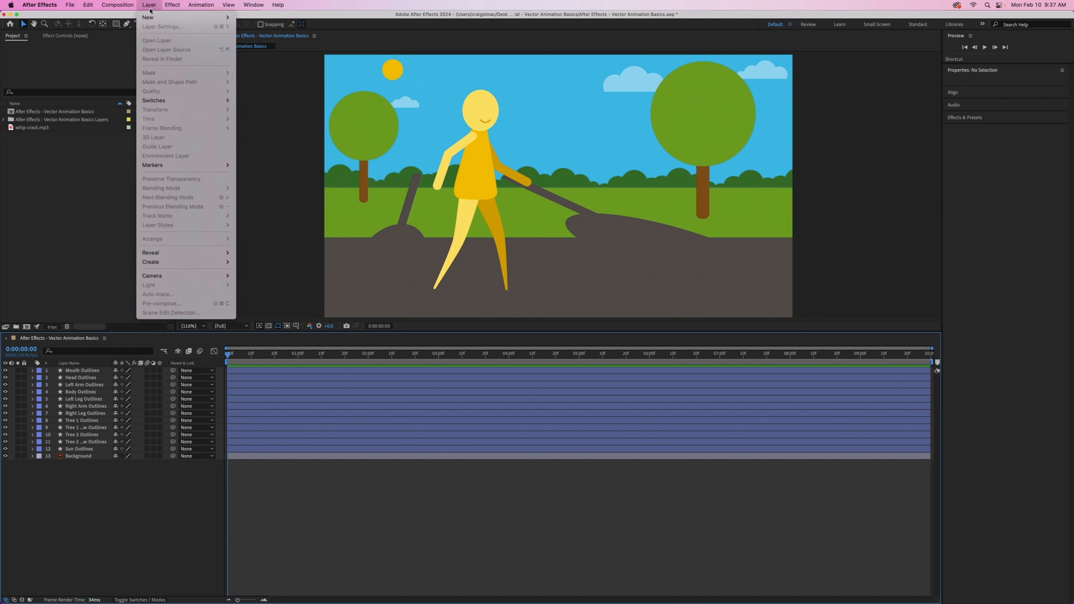
{"action": "mouse_move", "coordinate": [178, 17]}
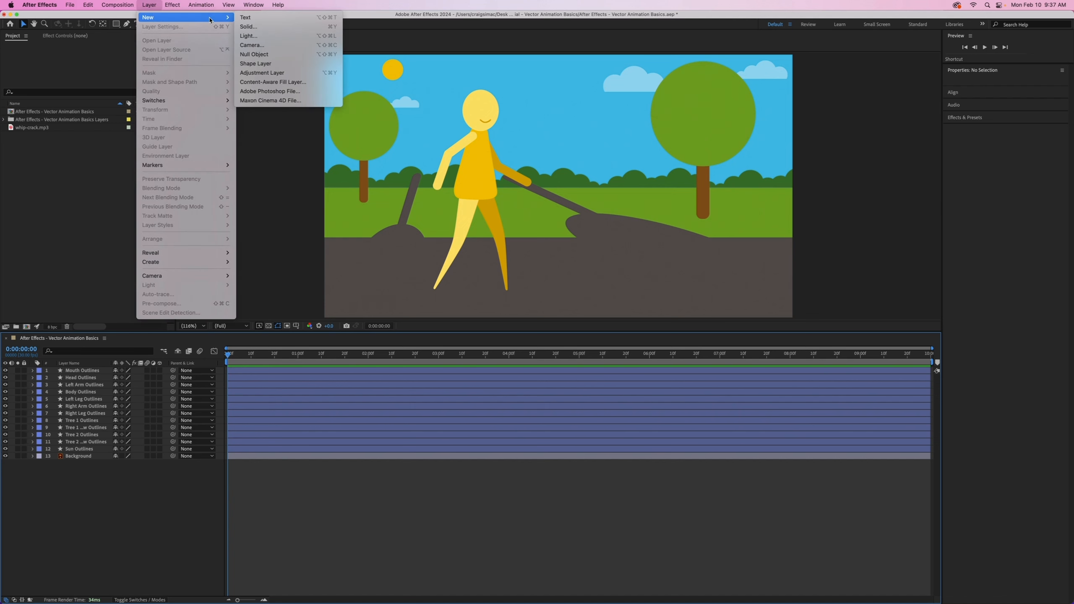
{"action": "left_click", "coordinate": [249, 26]}
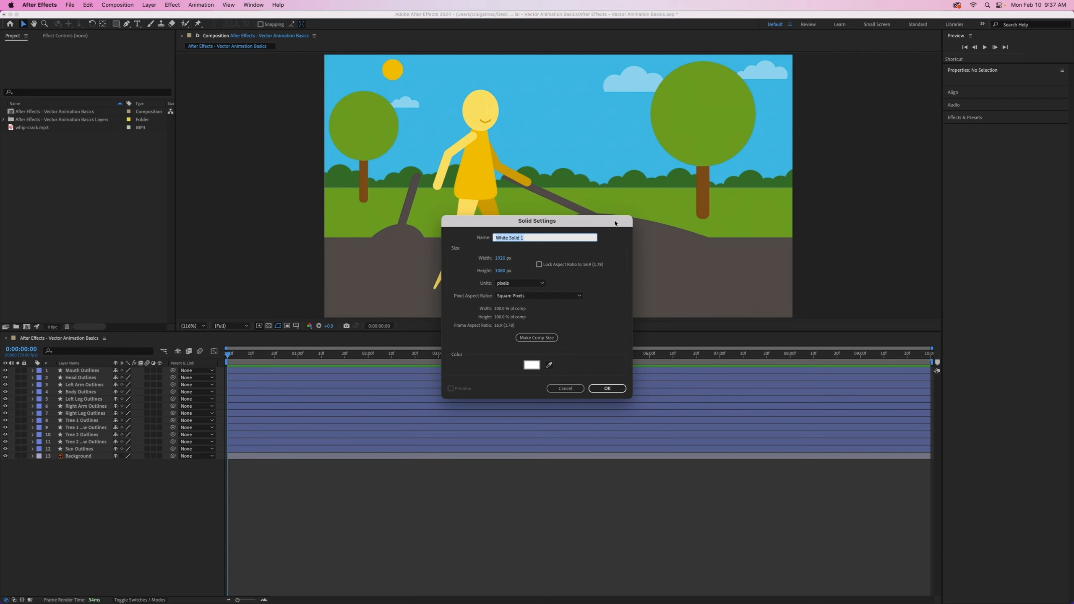
{"action": "left_click_drag", "start_coordinate": [615, 223], "coordinate": [594, 210]}
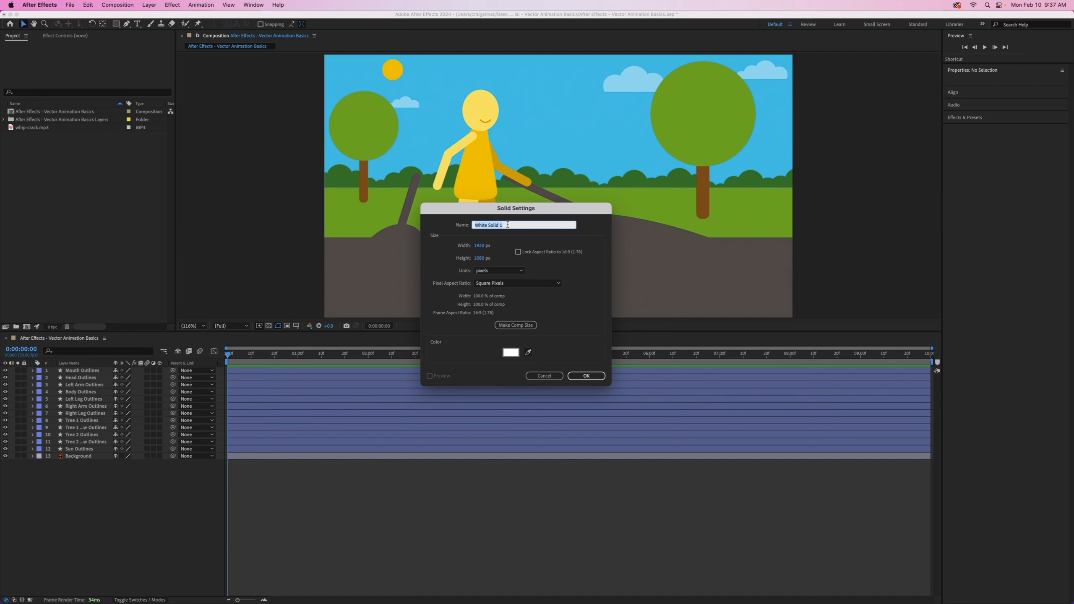
{"action": "left_click", "coordinate": [507, 224]}
{"action": "type", "text": "Backgroun"}
{"action": "left_click", "coordinate": [586, 376]}
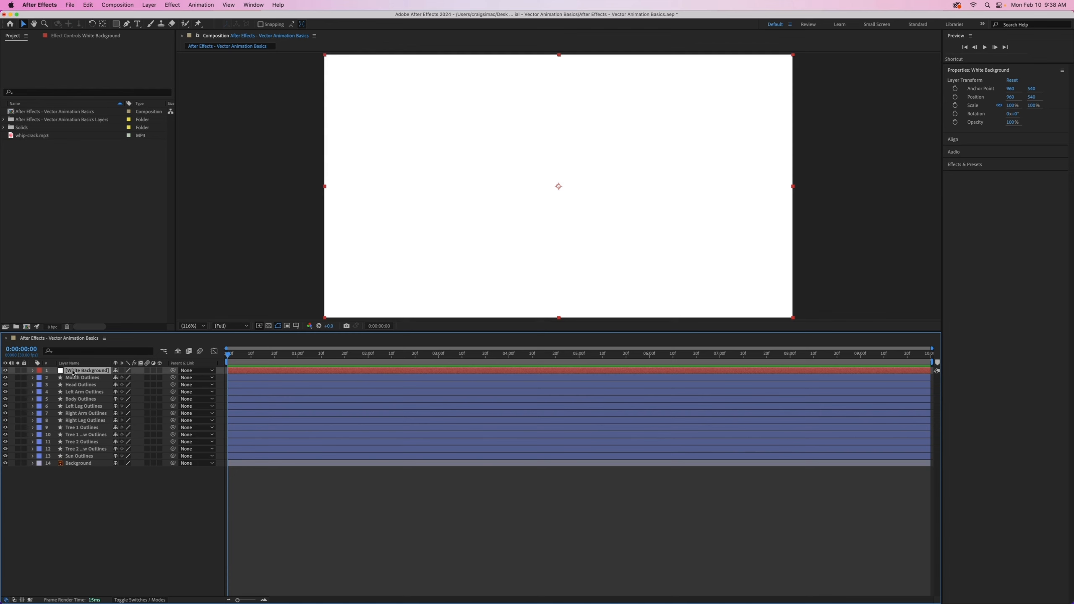
- Move the White Background layer to the bottom of the layer stack, below Background, and clear the selection
{"action": "left_click_drag", "start_coordinate": [73, 372], "coordinate": [80, 469]}
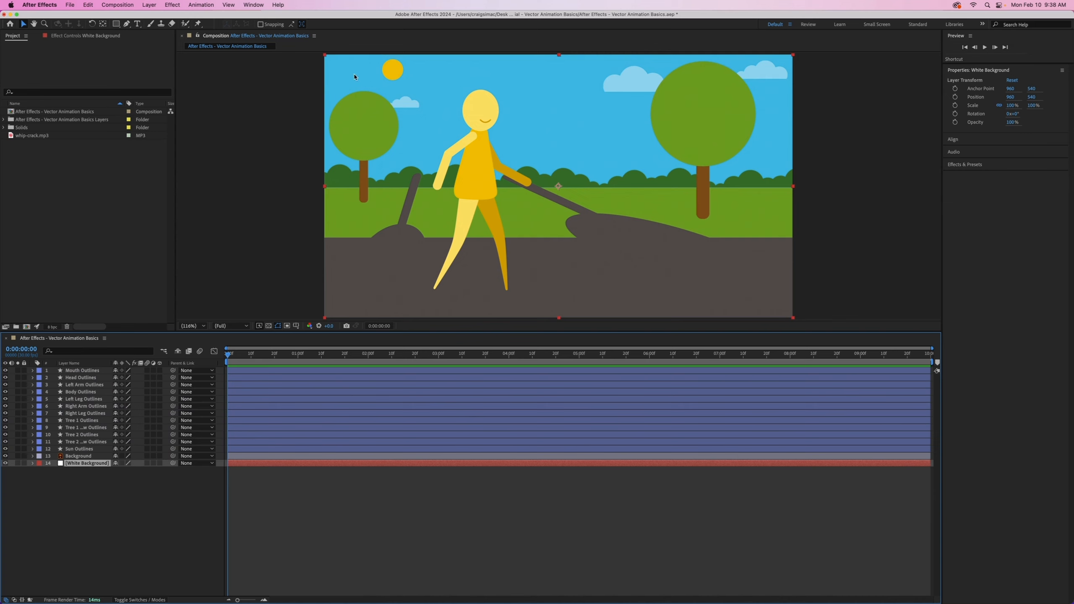
{"action": "left_click", "coordinate": [153, 507]}
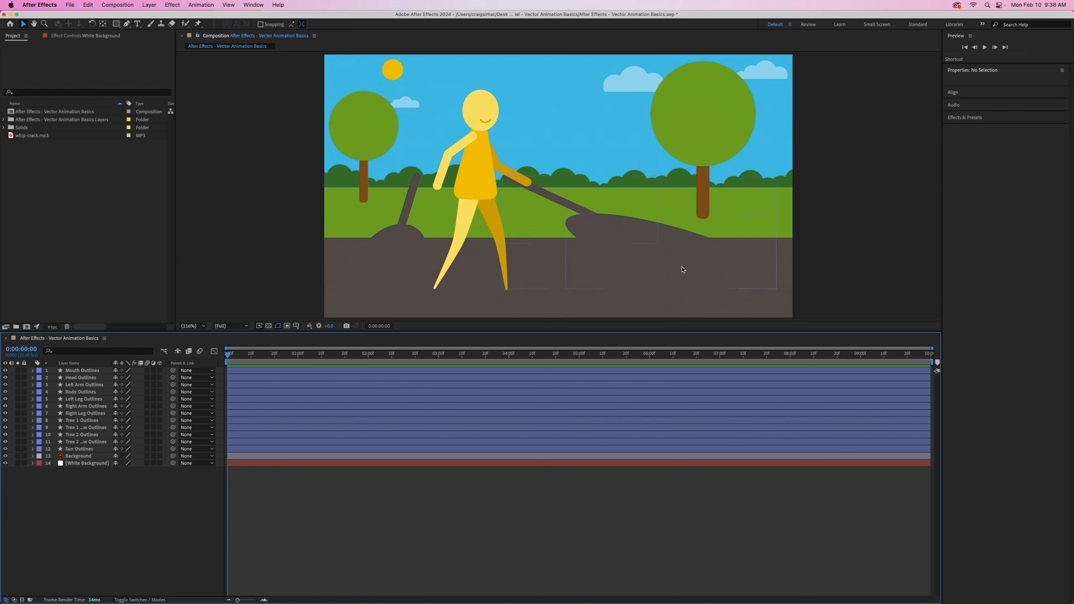
- Move the Tree 2 shadow to its trunk's base at about 2112, 894, and the Tree 1 shadow to its trunk's base at about 52, 844
{"action": "left_click", "coordinate": [596, 231]}
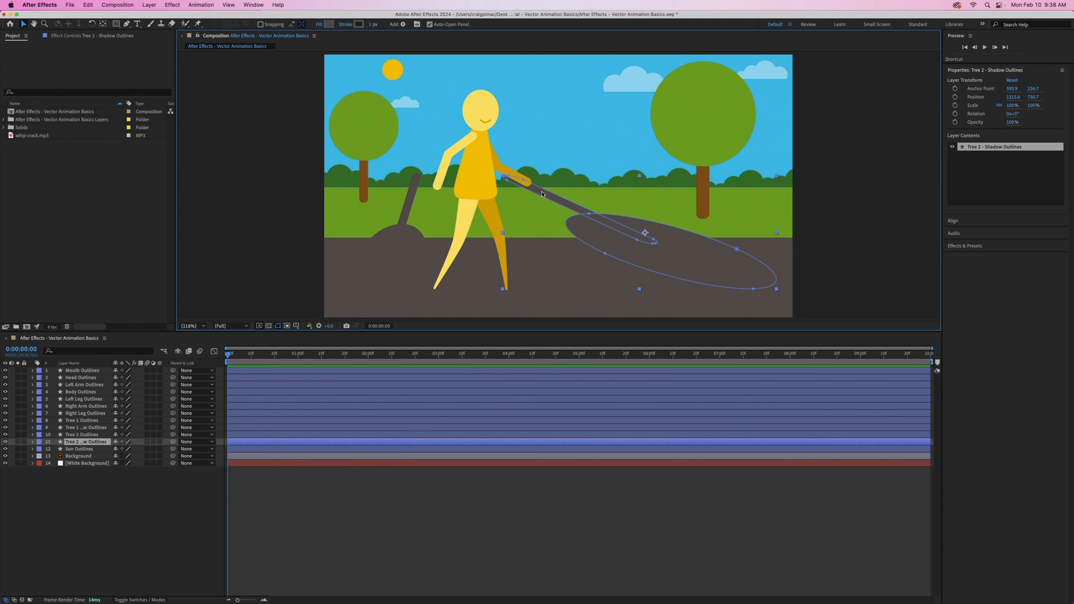
{"action": "mouse_move", "coordinate": [541, 194]}
{"action": "left_mouse_down"}
{"action": "mouse_move", "coordinate": [604, 211]}
{"action": "mouse_move", "coordinate": [541, 203]}
{"action": "left_mouse_up"}
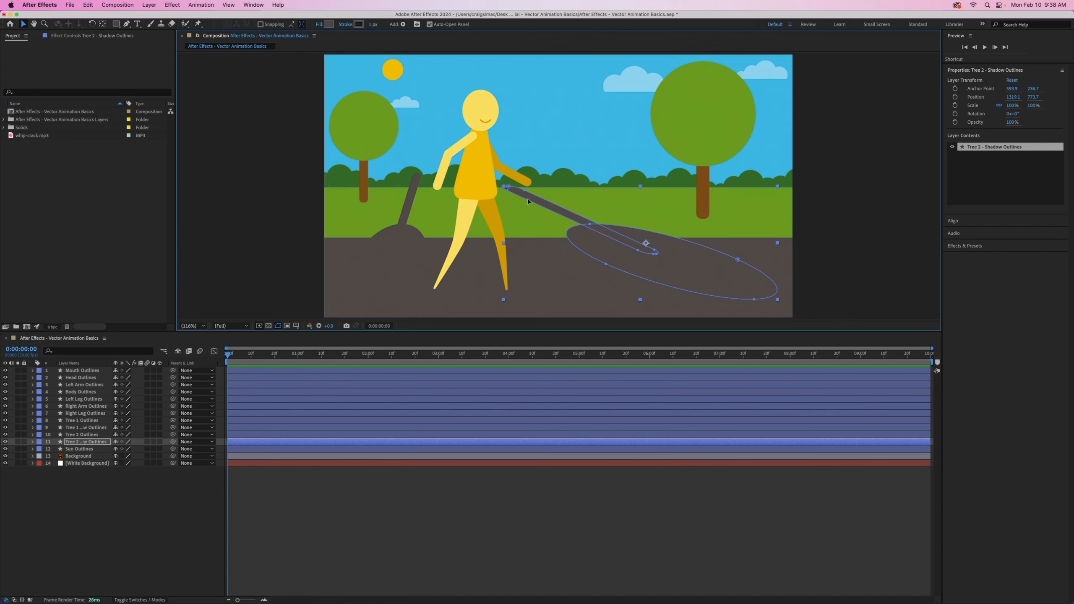
{"action": "left_click_drag", "start_coordinate": [527, 198], "coordinate": [719, 223]}
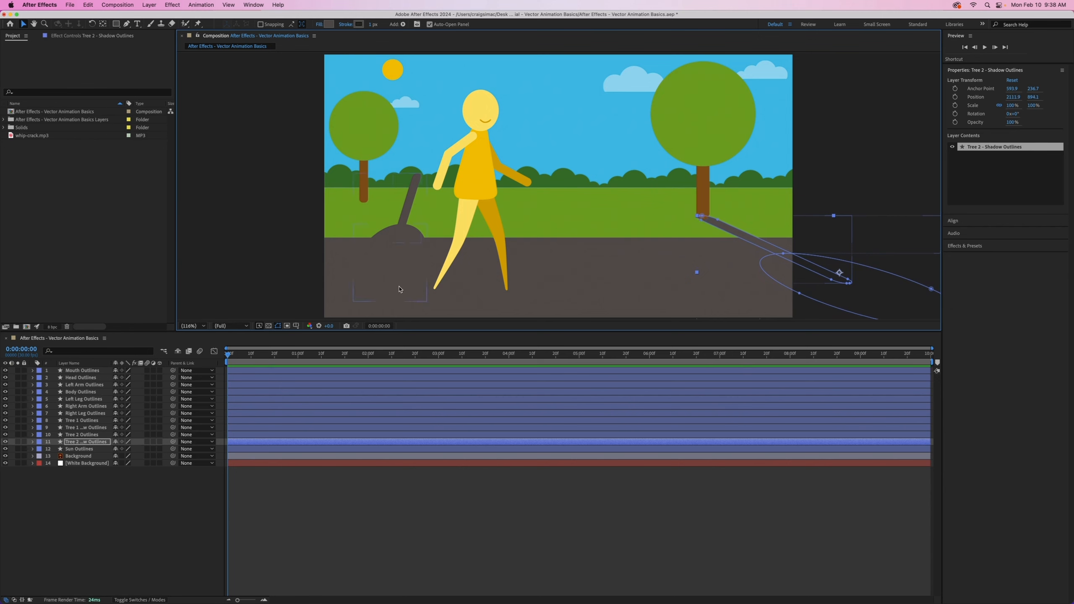
{"action": "left_click", "coordinate": [406, 232]}
{"action": "left_click_drag", "start_coordinate": [406, 232], "coordinate": [359, 273]}
{"action": "key", "text": "super+z"}
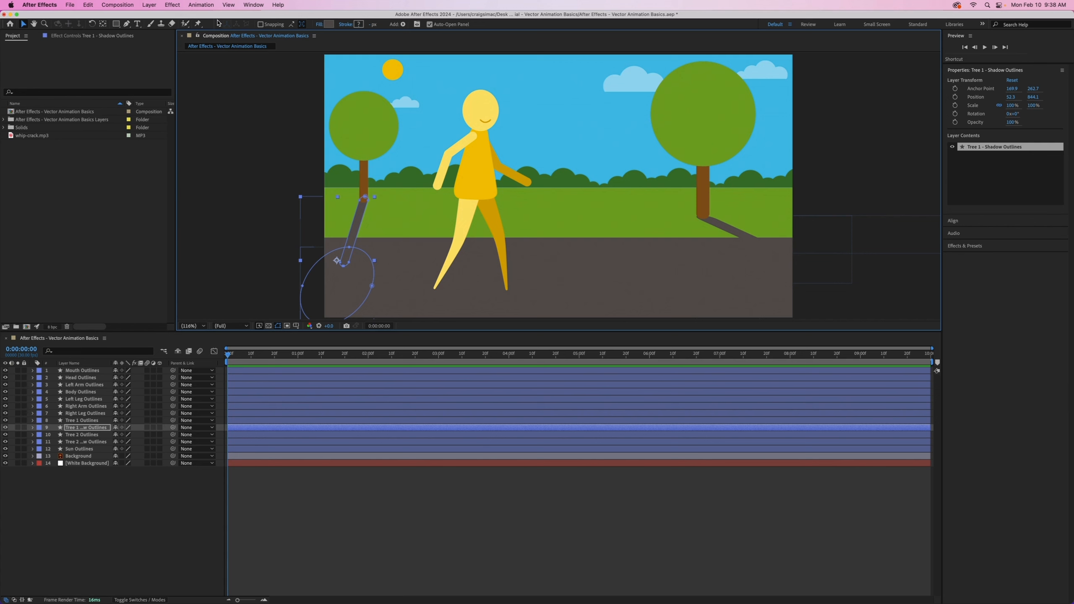
{"action": "left_click", "coordinate": [253, 5]}
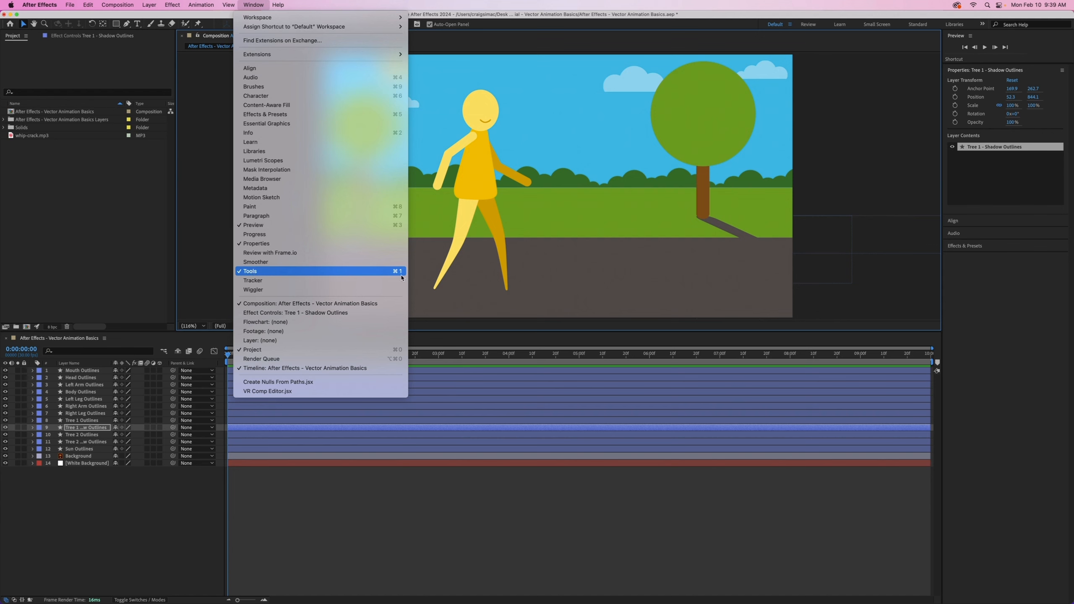
{"action": "left_click", "coordinate": [253, 5]}
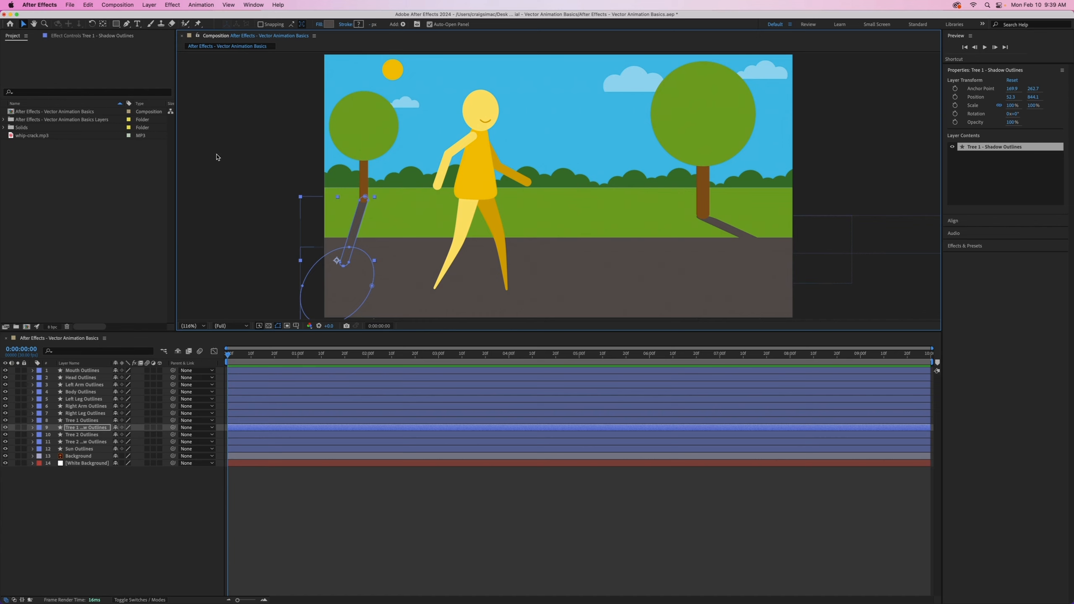
{"action": "left_click", "coordinate": [194, 118]}
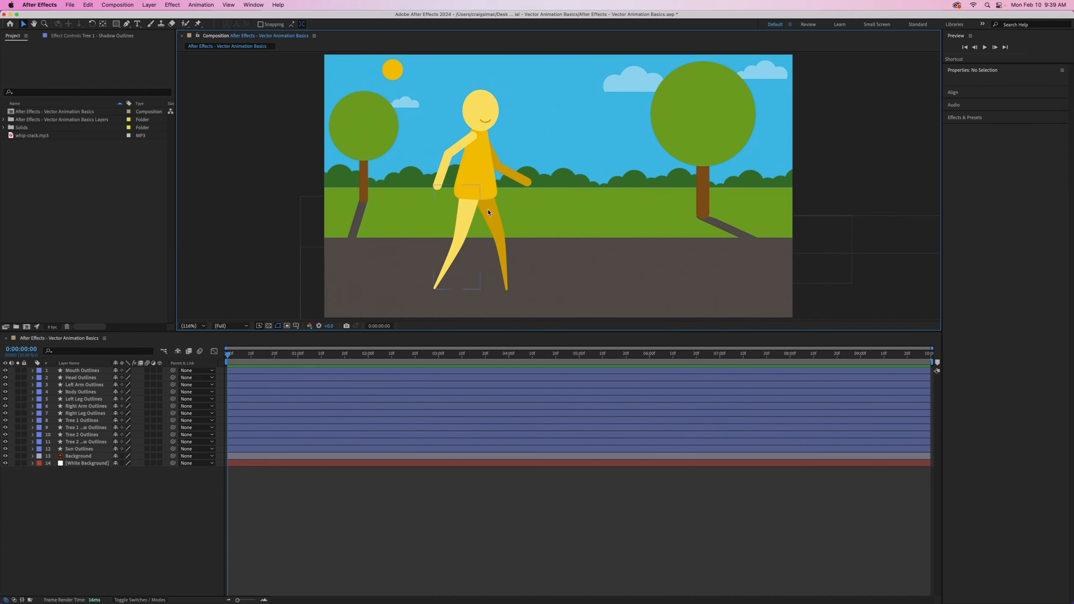
- Nudge the Tree 2 shadow slightly right and up and the Tree 1 shadow 2 px left, and clear the selection
{"action": "left_click", "coordinate": [727, 232]}
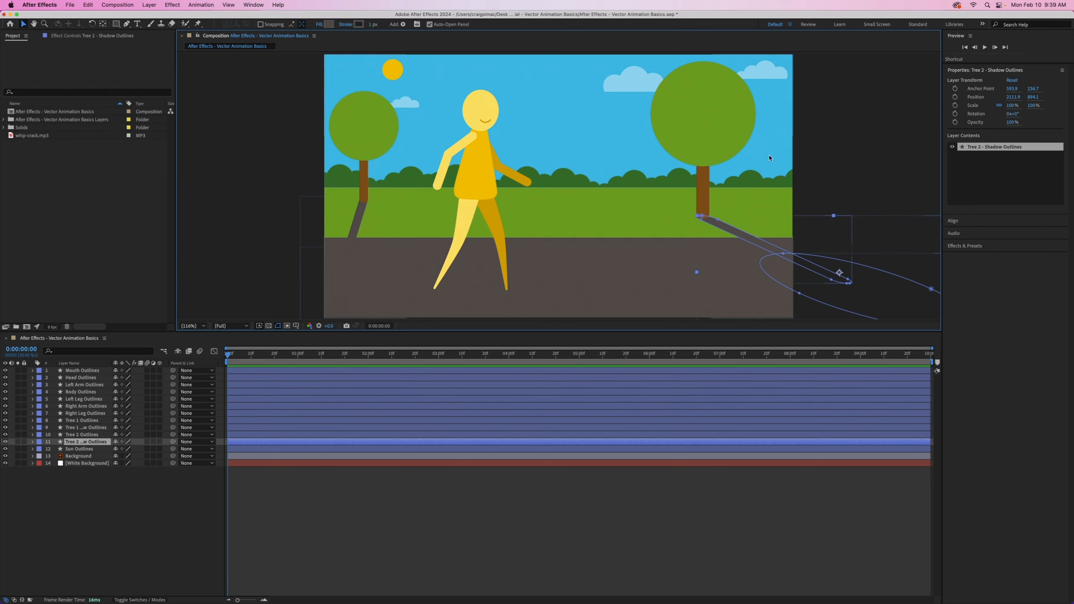
{"action": "key", "text": "Right"}
{"action": "key", "text": "Right"}
{"action": "key", "text": "Up"}
{"action": "key", "text": "Up"}
{"action": "left_click", "coordinate": [355, 227]}
{"action": "key", "text": "Left"}
{"action": "key", "text": "Left"}
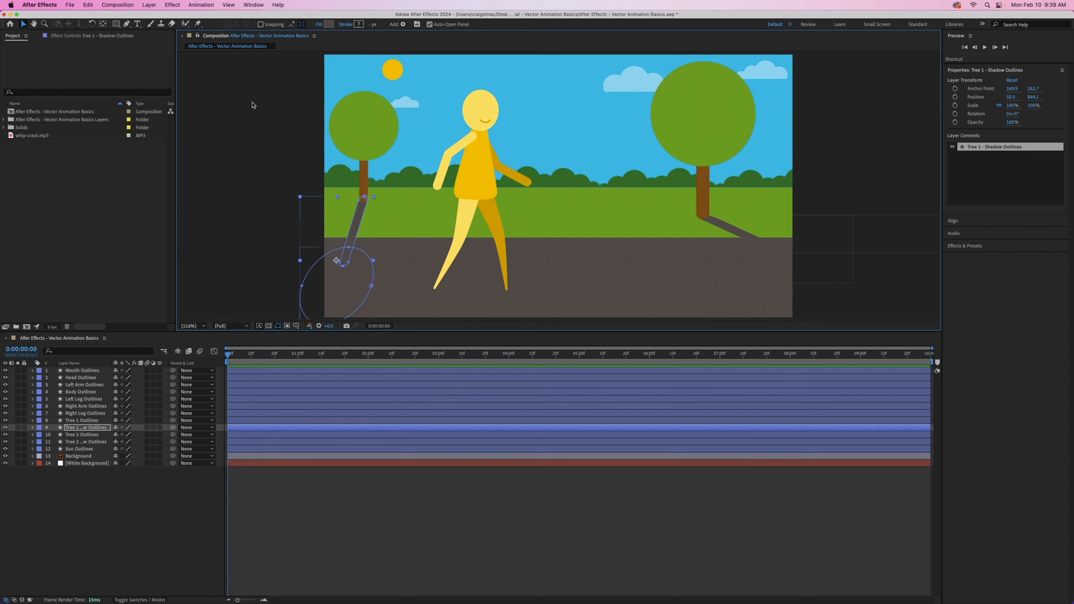
{"action": "left_click", "coordinate": [252, 104]}
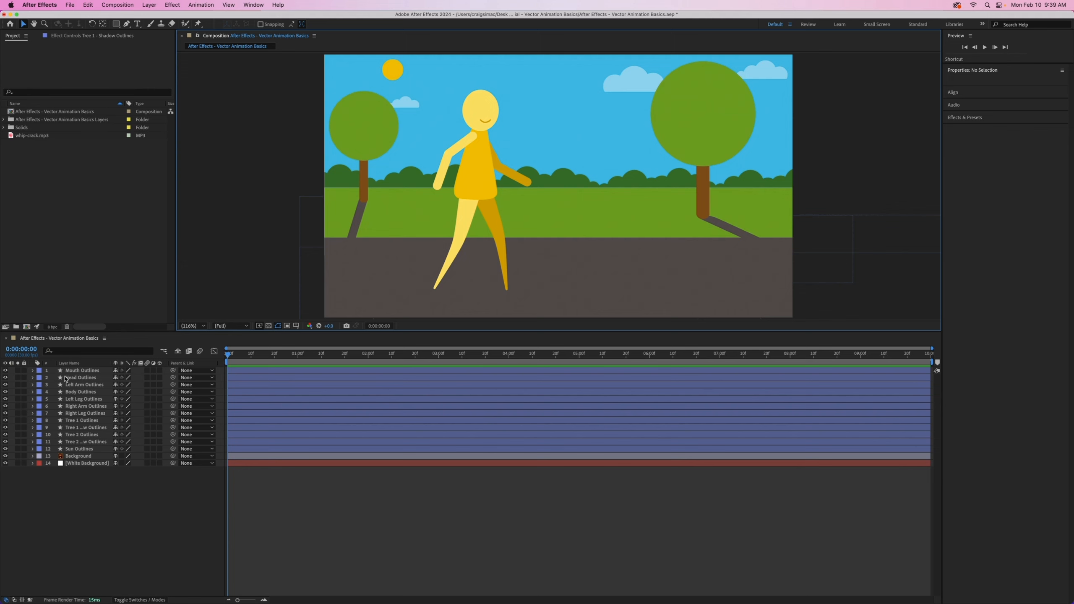
{"action": "left_click", "coordinate": [115, 522]}
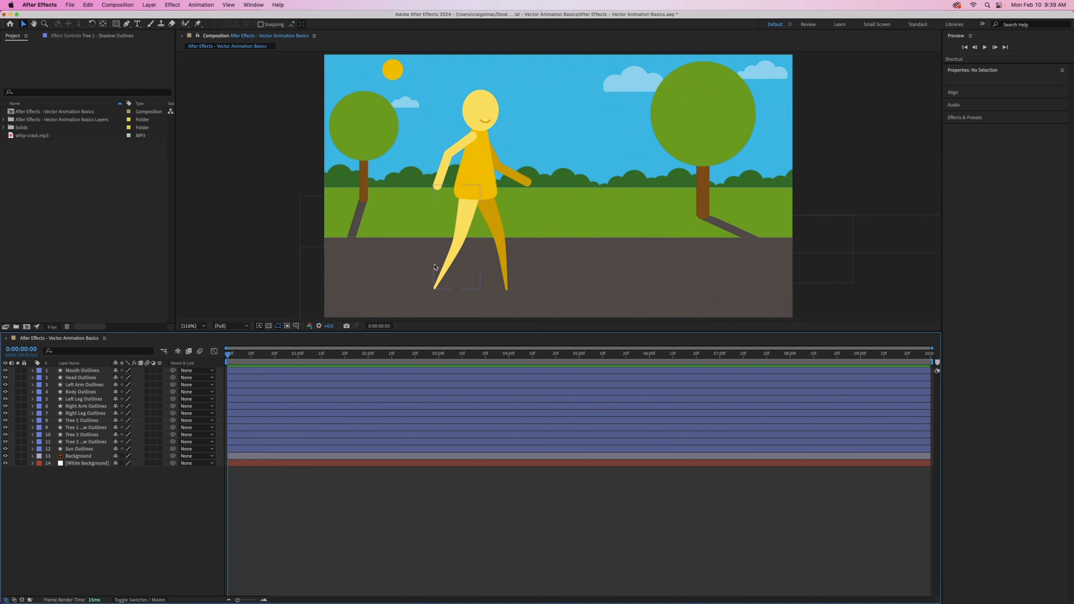
- Keyframe the Body Outlines layer's Position at 0:00 and, with the body moved right to 891, 437.5, at 0:00:01:00; return to the start
{"action": "left_click", "coordinate": [32, 392]}
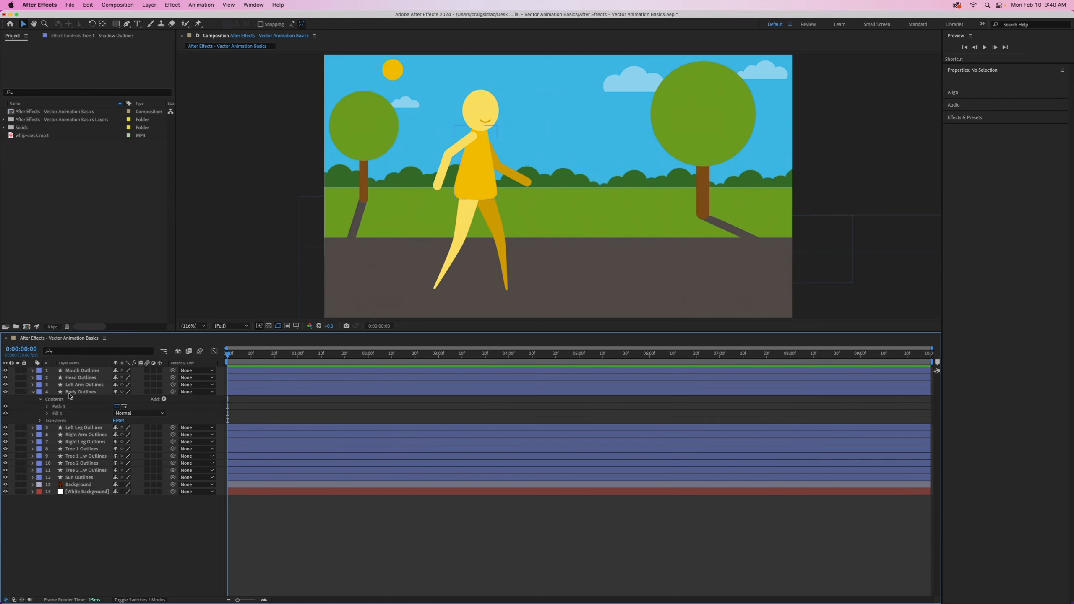
{"action": "left_click", "coordinate": [41, 399]}
{"action": "left_click", "coordinate": [41, 406]}
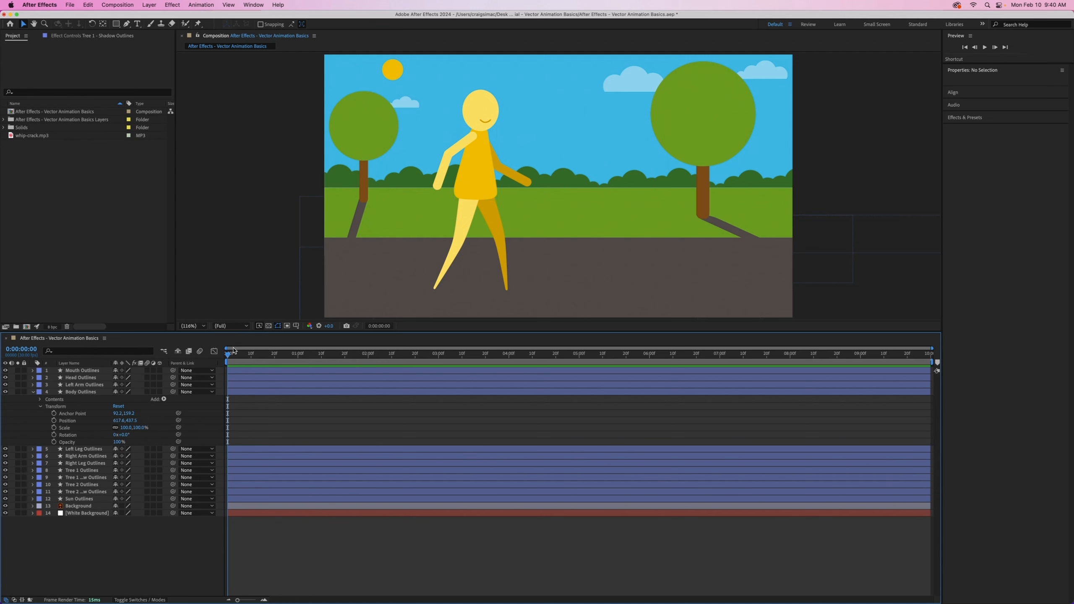
{"action": "left_click", "coordinate": [55, 420]}
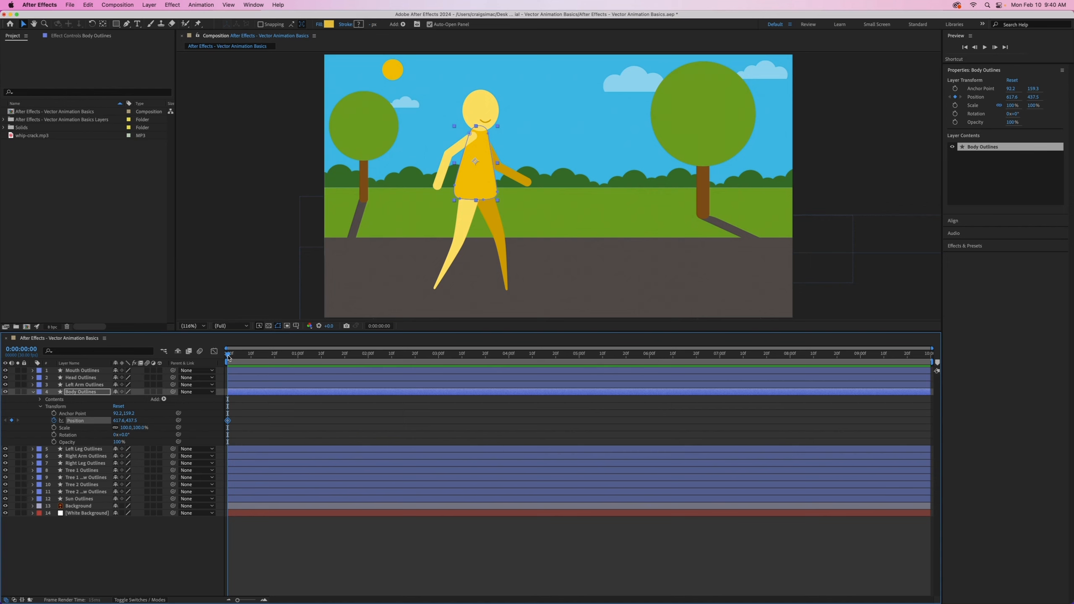
{"action": "left_click_drag", "start_coordinate": [228, 357], "coordinate": [300, 368]}
{"action": "left_click_drag", "start_coordinate": [480, 183], "coordinate": [548, 179]}
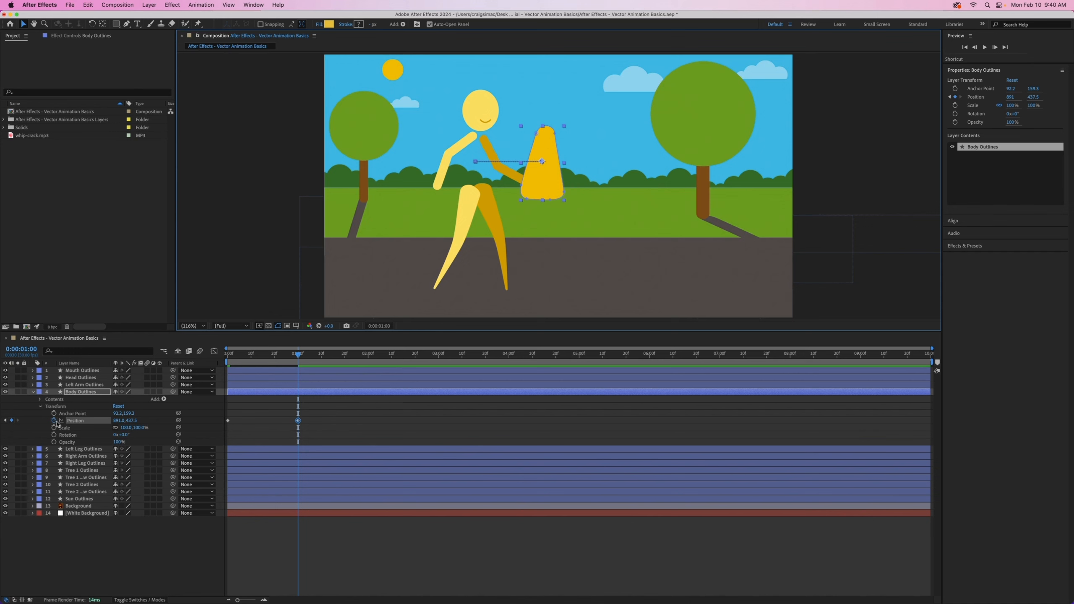
{"action": "left_click_drag", "start_coordinate": [299, 355], "coordinate": [217, 369]}
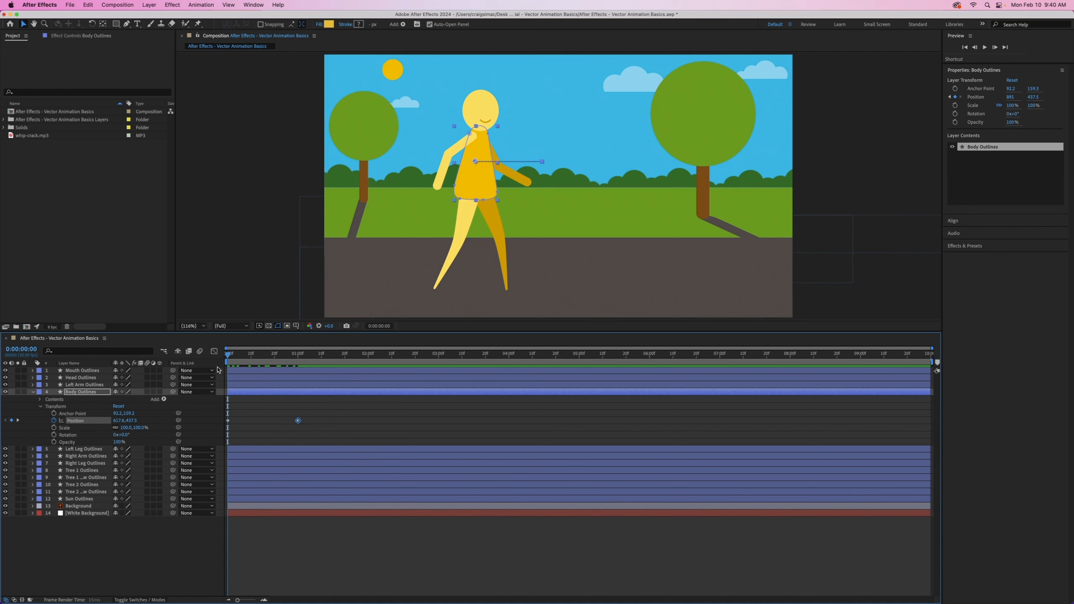
{"action": "left_click", "coordinate": [33, 392]}
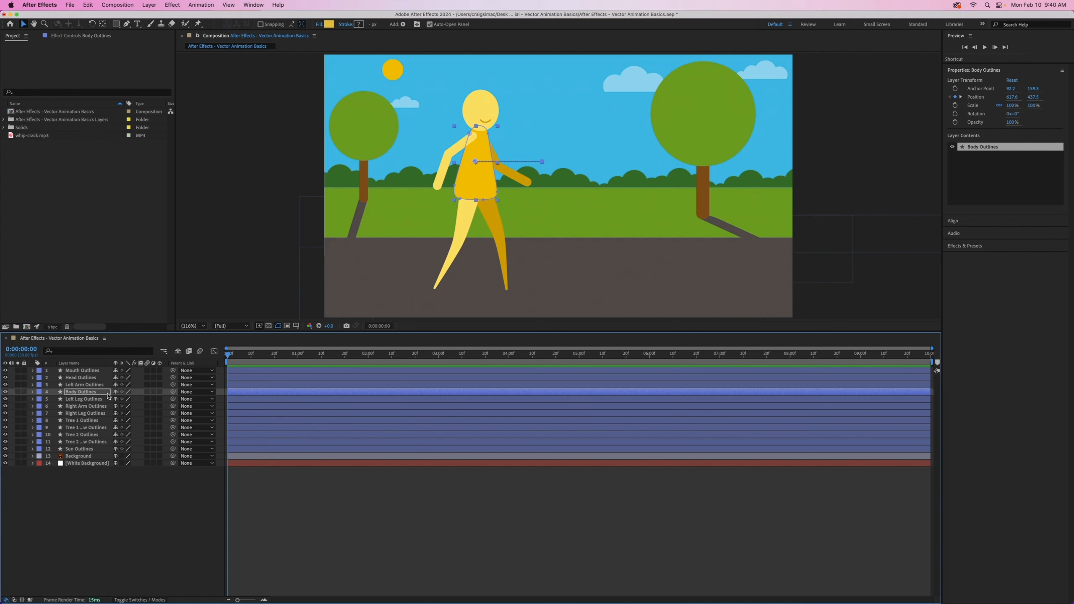
{"action": "mouse_move", "coordinate": [227, 356]}
{"action": "left_mouse_down"}
{"action": "mouse_move", "coordinate": [272, 357]}
{"action": "mouse_move", "coordinate": [227, 357]}
{"action": "left_mouse_up"}
- Parent the Mouth, Head, Left Arm, Left Leg, Right Arm and Right Leg Outlines layers to Body Outlines
{"action": "left_click", "coordinate": [82, 371]}
{"action": "left_click", "coordinate": [84, 385], "text": "shift"}
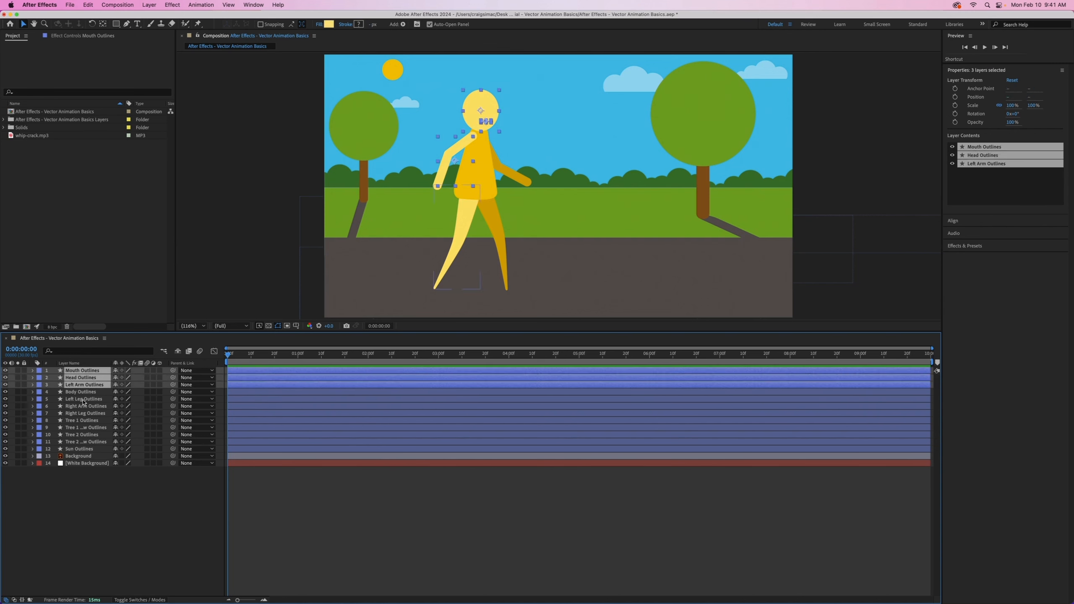
{"action": "left_click", "coordinate": [85, 399], "text": "super"}
{"action": "left_click", "coordinate": [85, 406], "text": "super"}
{"action": "left_click", "coordinate": [86, 413], "text": "super"}
{"action": "left_click", "coordinate": [87, 420], "text": "super"}
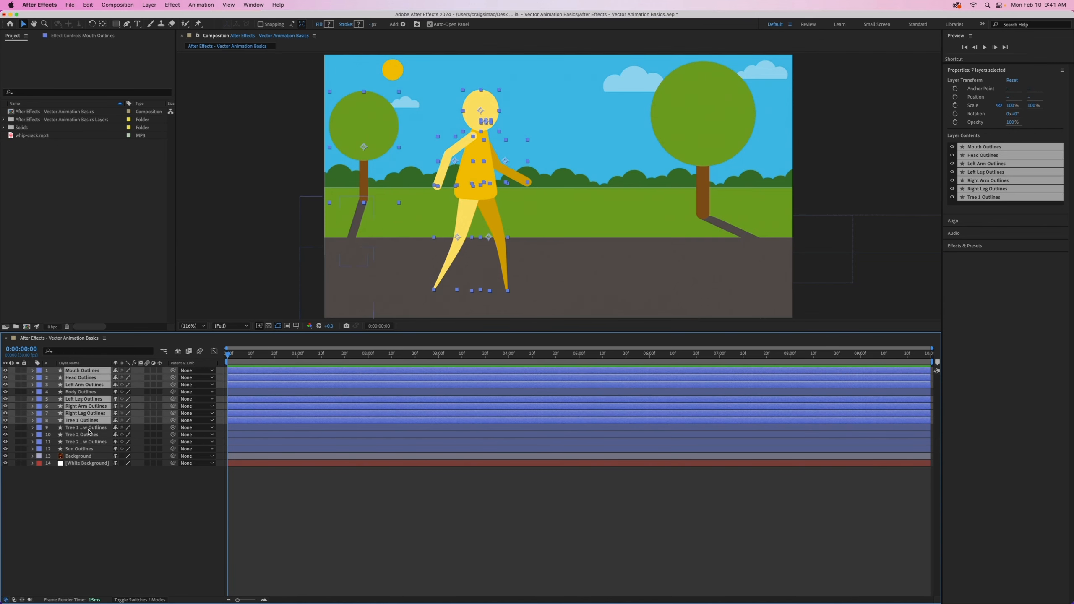
{"action": "left_click", "coordinate": [89, 427], "text": "super"}
{"action": "left_click", "coordinate": [86, 421], "text": "super"}
{"action": "left_click", "coordinate": [88, 427], "text": "super"}
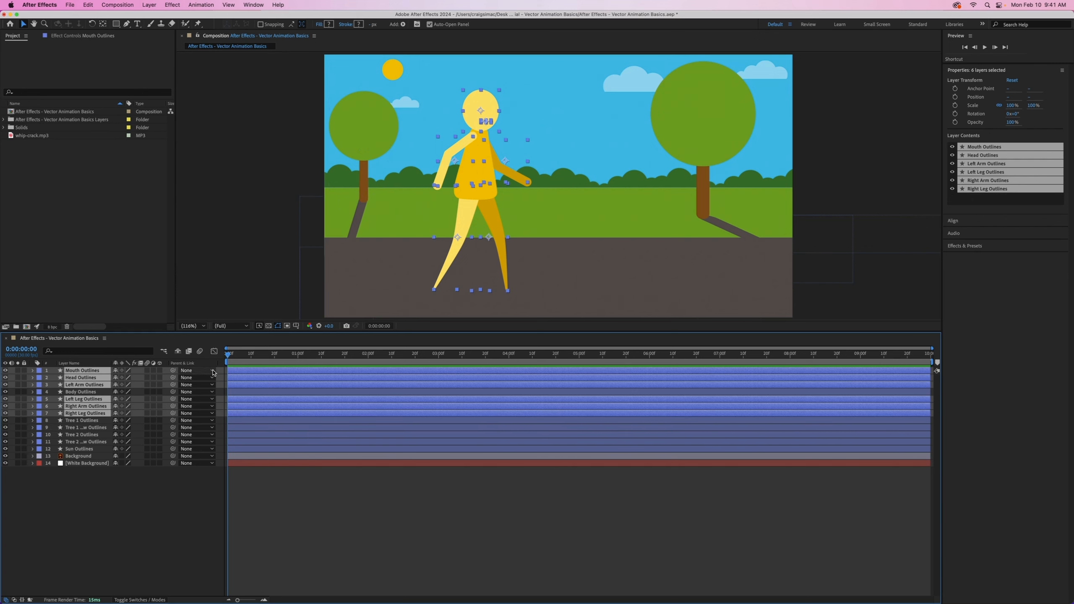
{"action": "left_click", "coordinate": [212, 371]}
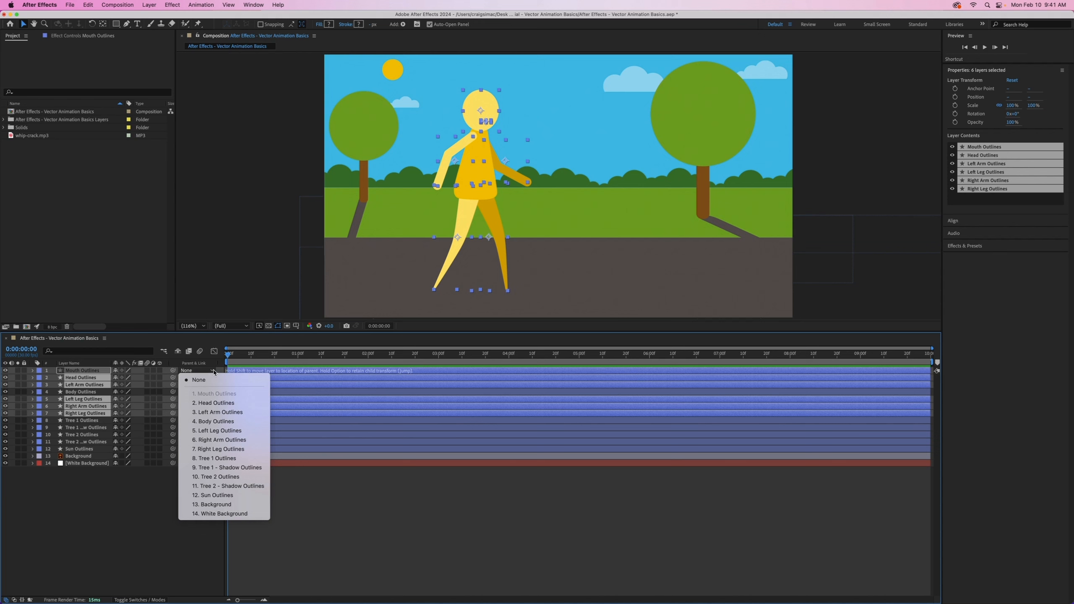
{"action": "left_click", "coordinate": [207, 424]}
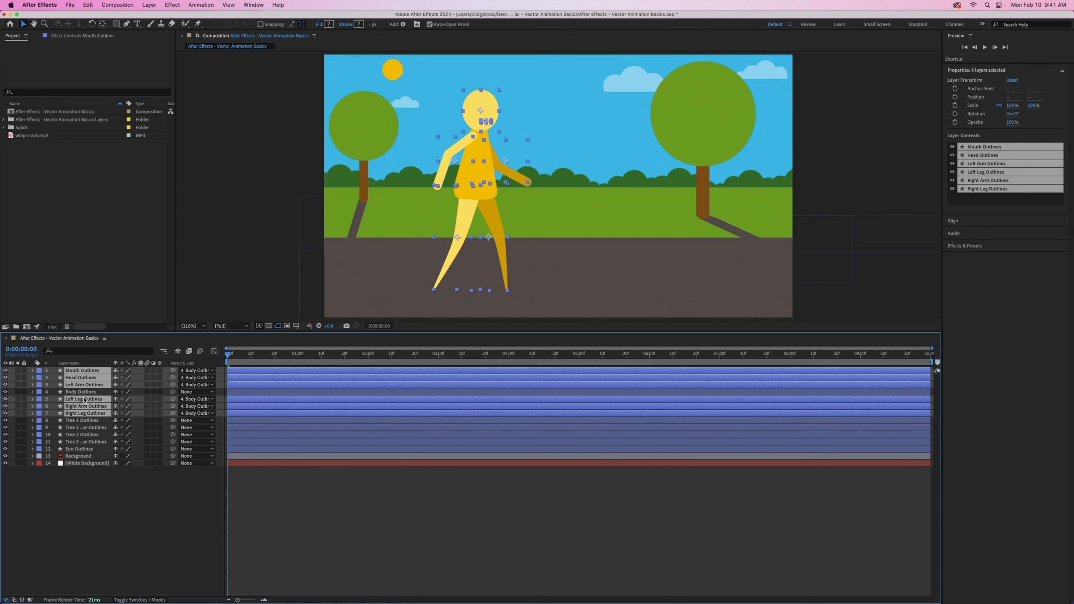
- Play the body's position animation to check that the parented parts follow, and collapse the Body Outlines layer
{"action": "left_click", "coordinate": [32, 392]}
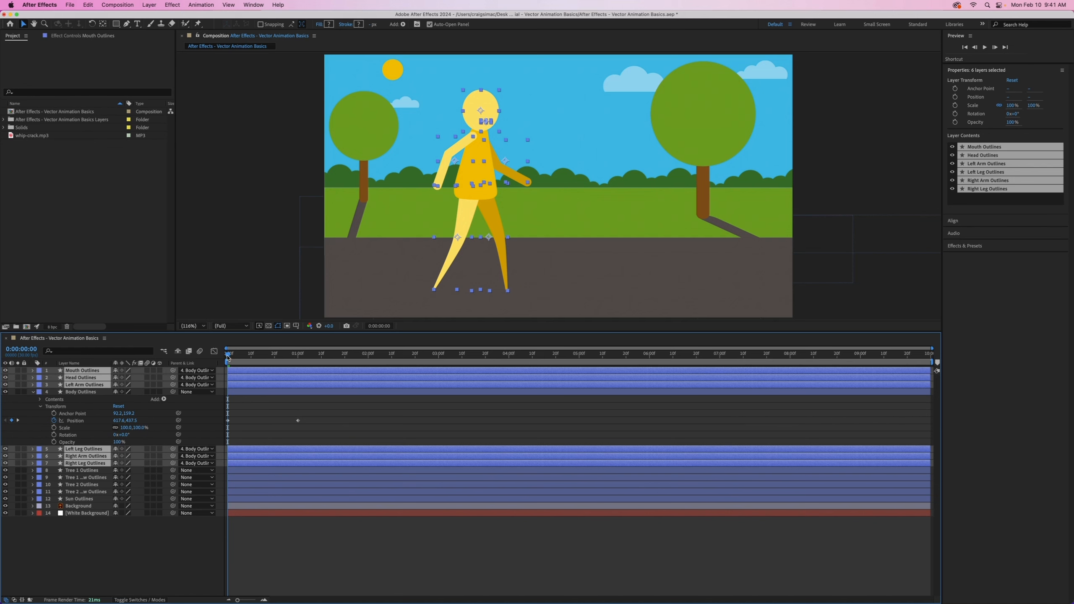
{"action": "key", "text": "space"}
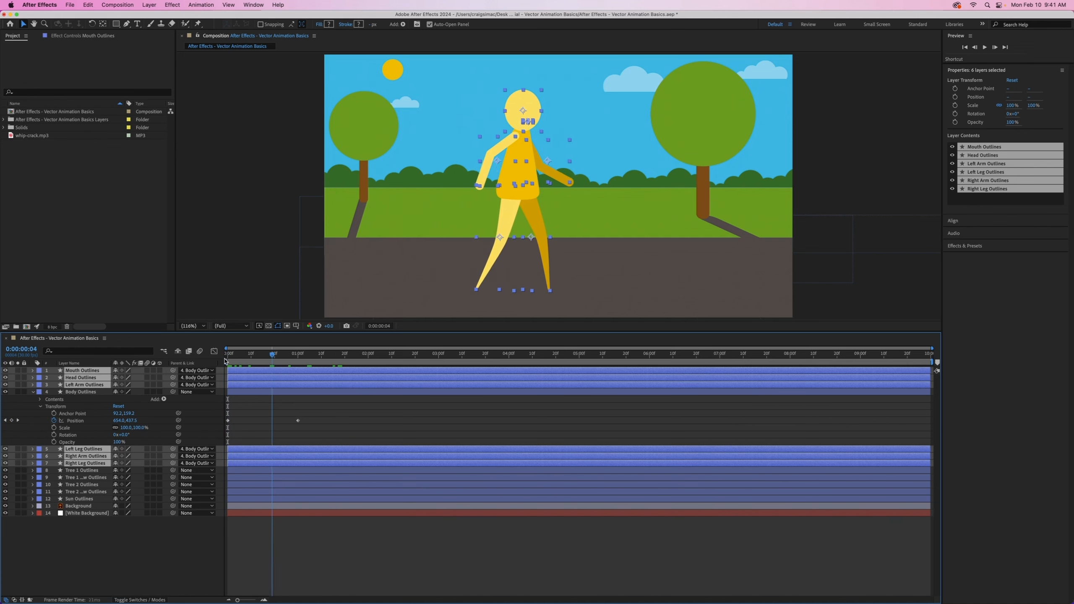
{"action": "key", "text": "space"}
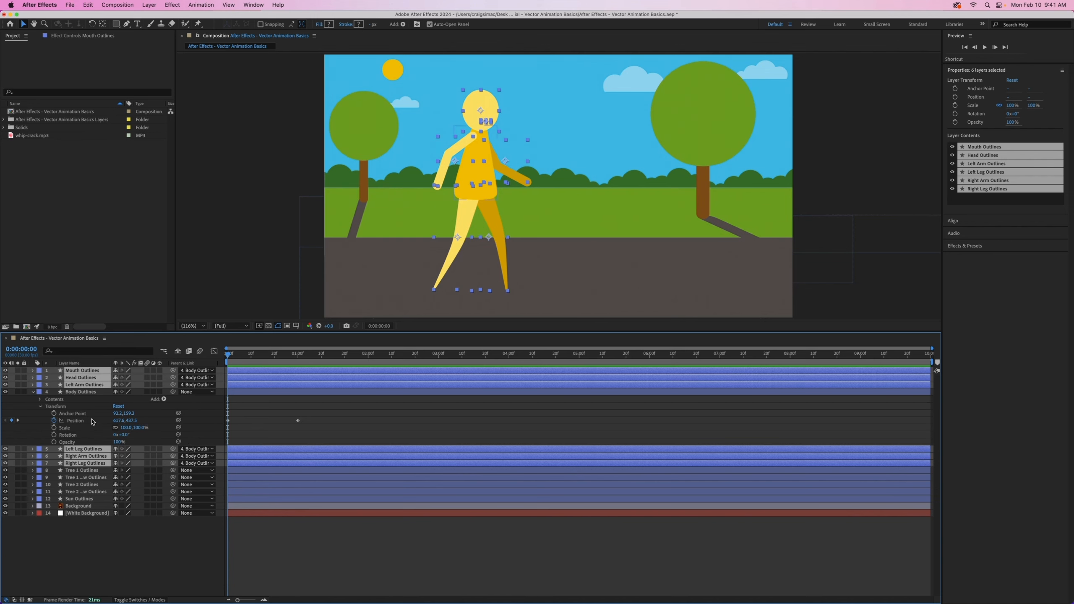
{"action": "left_click", "coordinate": [34, 392]}
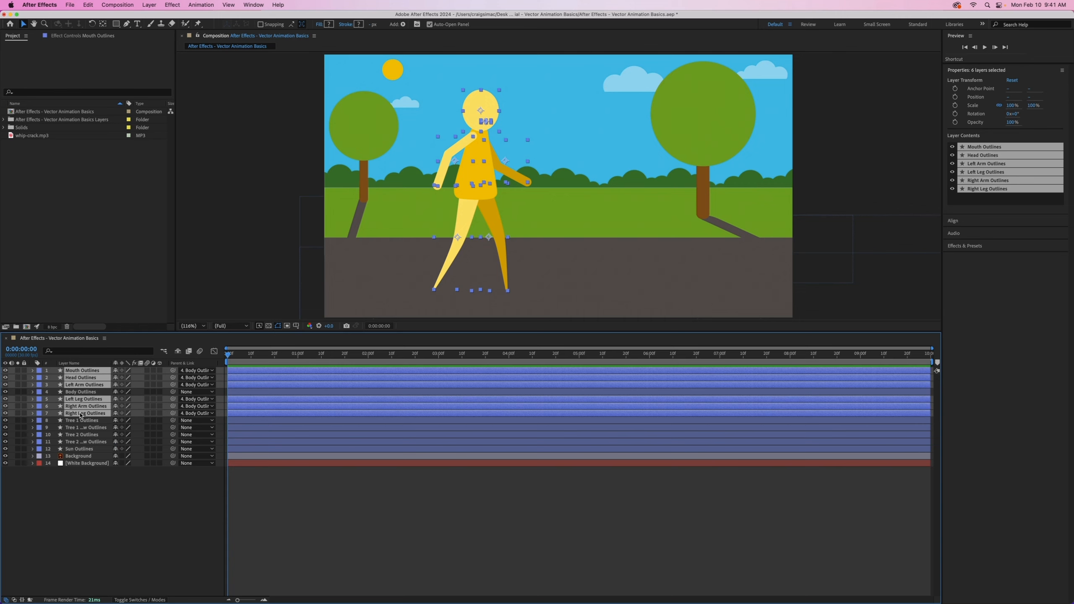
{"action": "left_click", "coordinate": [113, 484]}
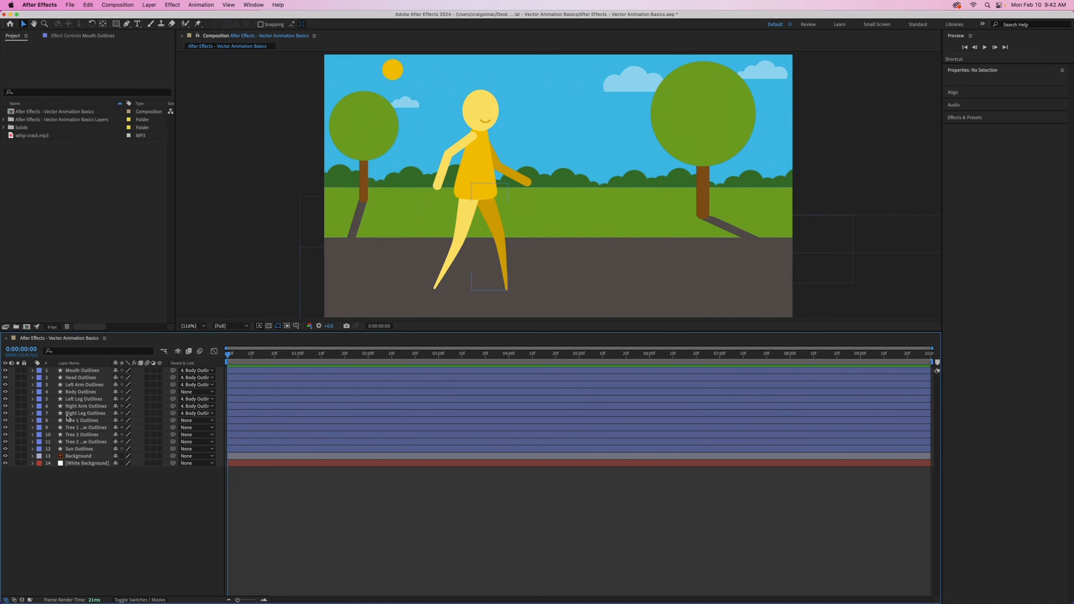
- Toggle the visibility of the Right Leg and Left Leg Outlines layers off and on to identify each leg
{"action": "left_click", "coordinate": [5, 413]}
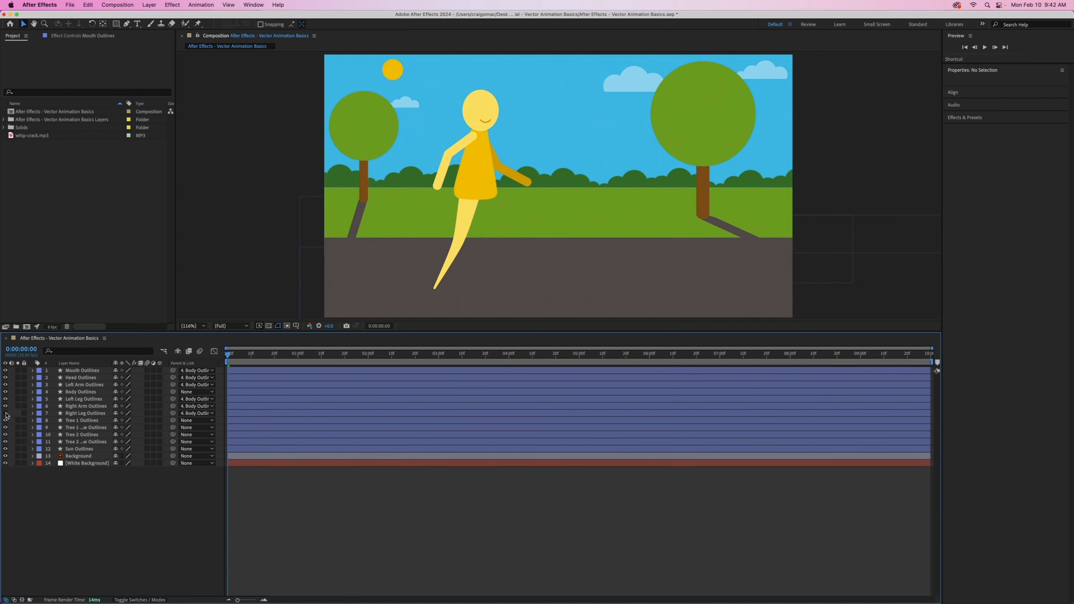
{"action": "left_click", "coordinate": [5, 413]}
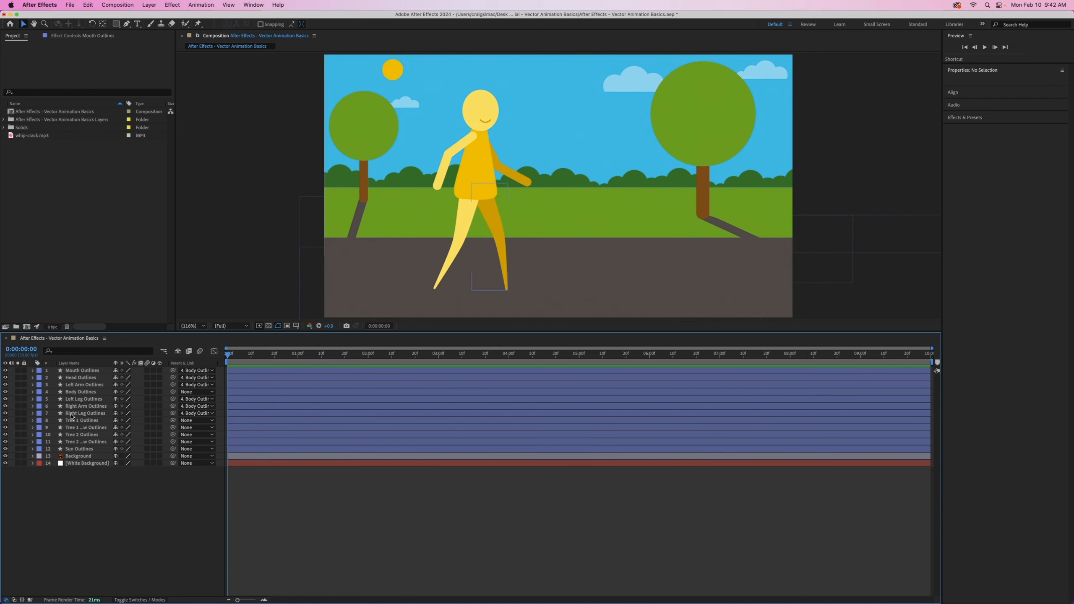
{"action": "left_click", "coordinate": [5, 399]}
{"action": "left_click", "coordinate": [5, 399]}
{"action": "left_click", "coordinate": [5, 398]}
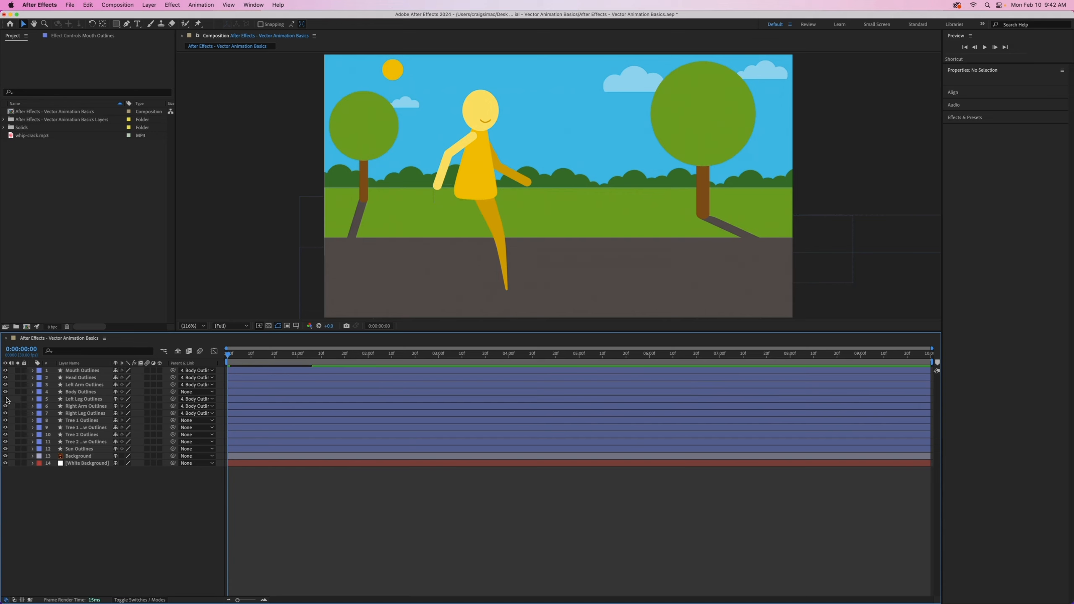
{"action": "left_click", "coordinate": [5, 399]}
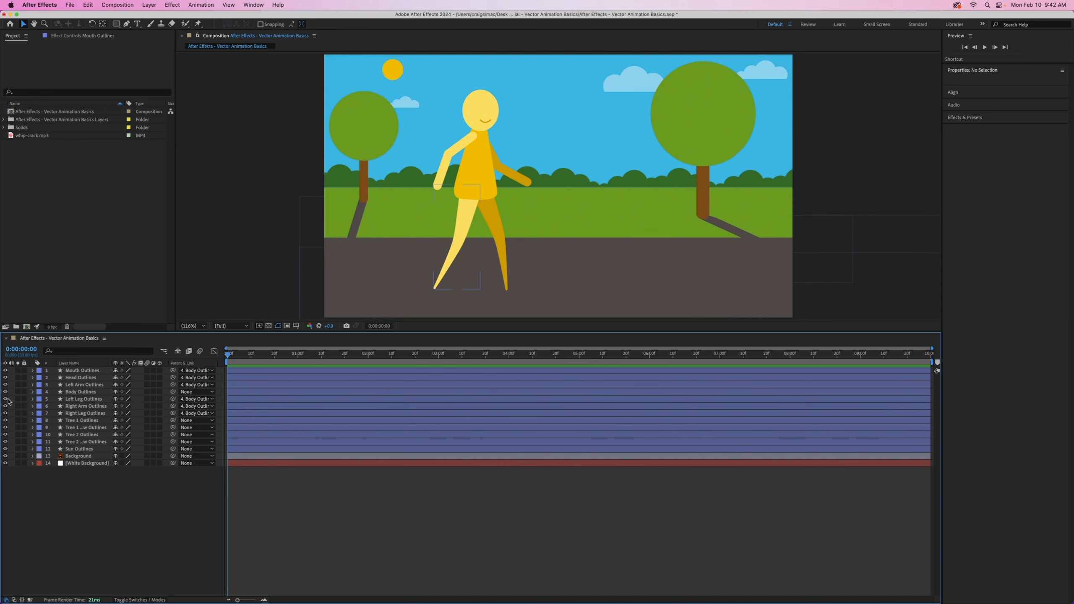
- Expand the Left Leg Outlines layer's contents down to the Path property of Path 1
{"action": "left_click", "coordinate": [33, 399]}
{"action": "left_click", "coordinate": [40, 407]}
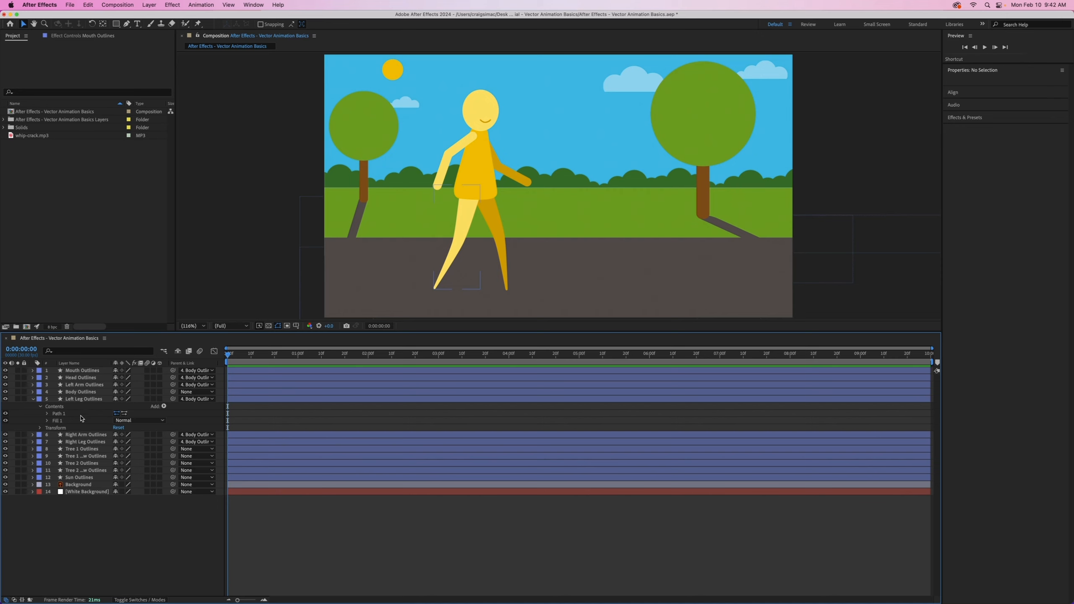
{"action": "left_click", "coordinate": [47, 414]}
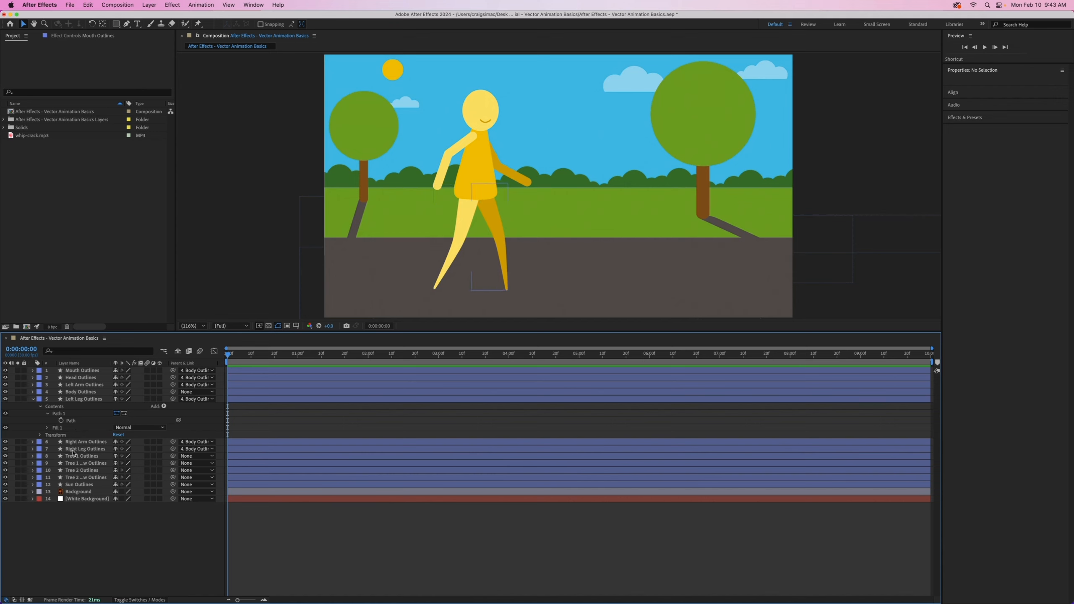
- Try to bend the left leg by moving the knee point of its path forward, and undo the move
{"action": "left_click", "coordinate": [87, 421]}
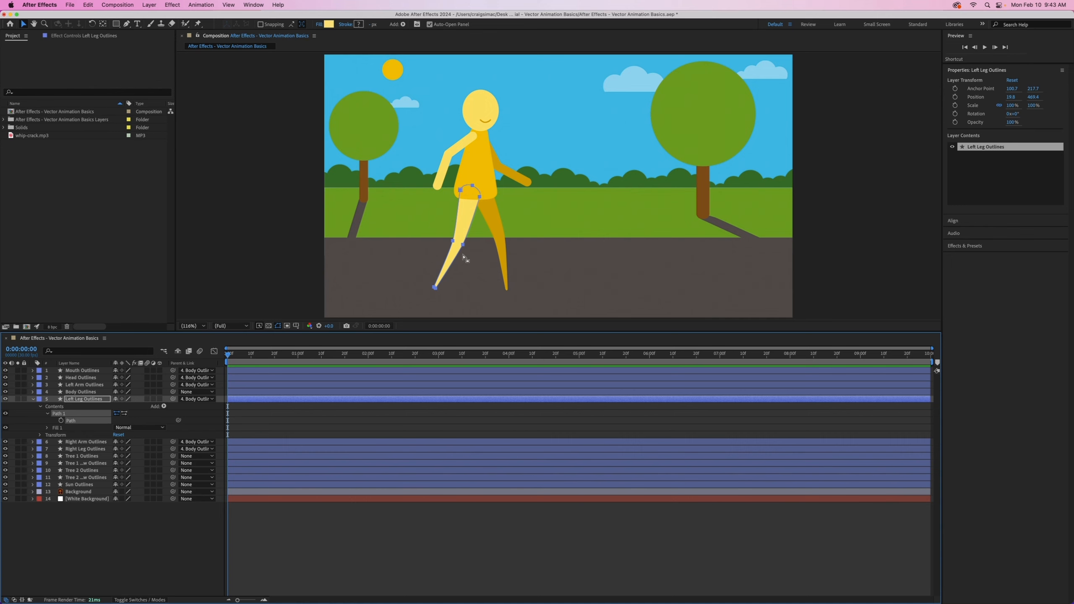
{"action": "left_click", "coordinate": [471, 246]}
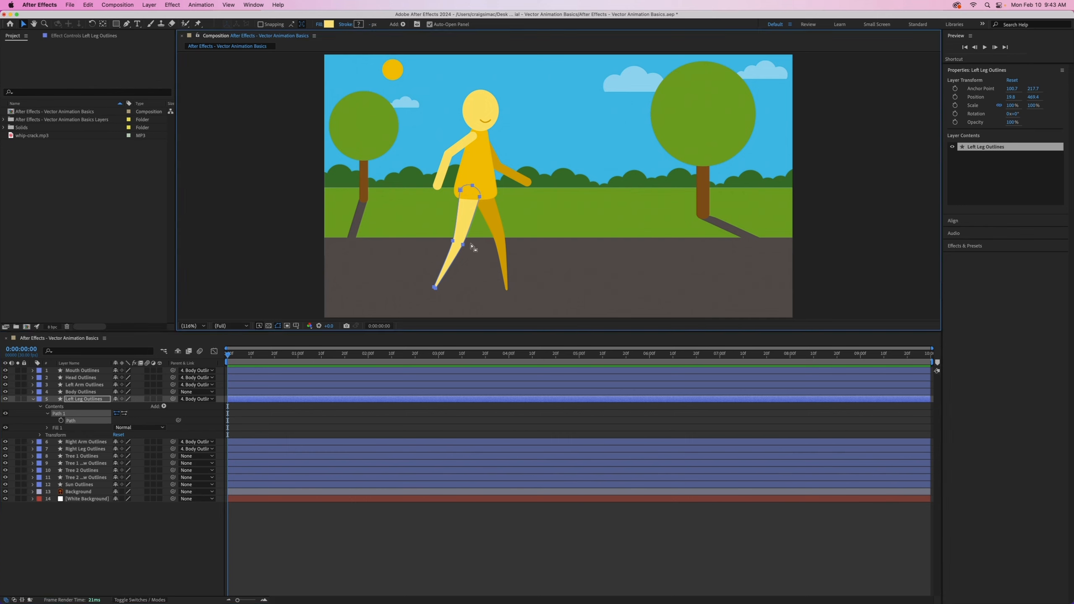
{"action": "double_click", "coordinate": [463, 247]}
{"action": "left_click_drag", "start_coordinate": [463, 244], "coordinate": [539, 250]}
{"action": "key", "text": "super+z"}
- Move the Left Leg Outlines layer's anchor point up to the hip, at about 150.5, 33.6
{"action": "left_click", "coordinate": [76, 399]}
{"action": "left_click", "coordinate": [41, 435]}
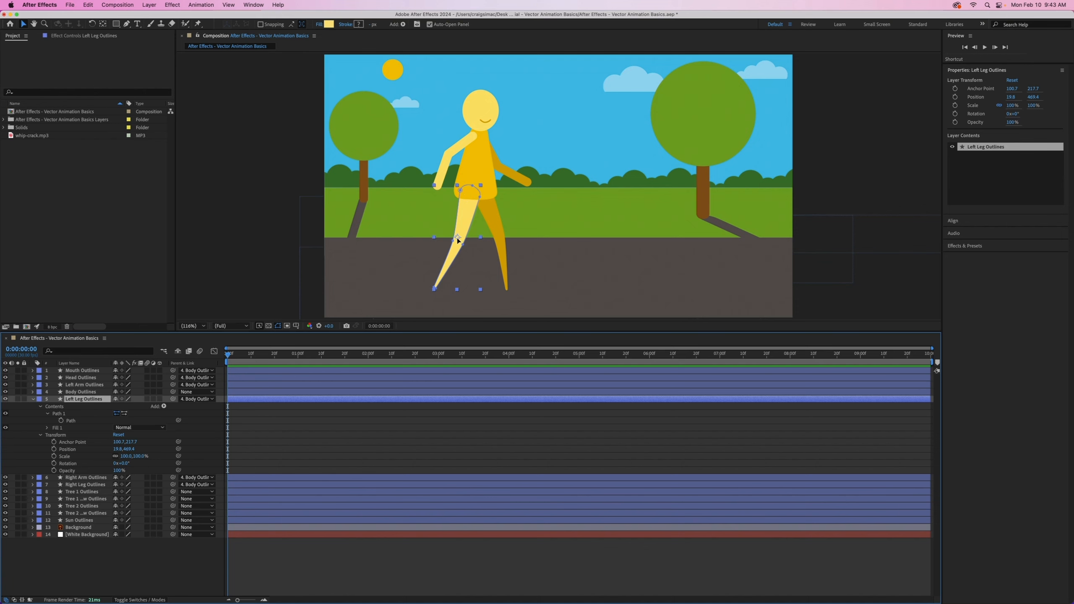
{"action": "left_click", "coordinate": [103, 24]}
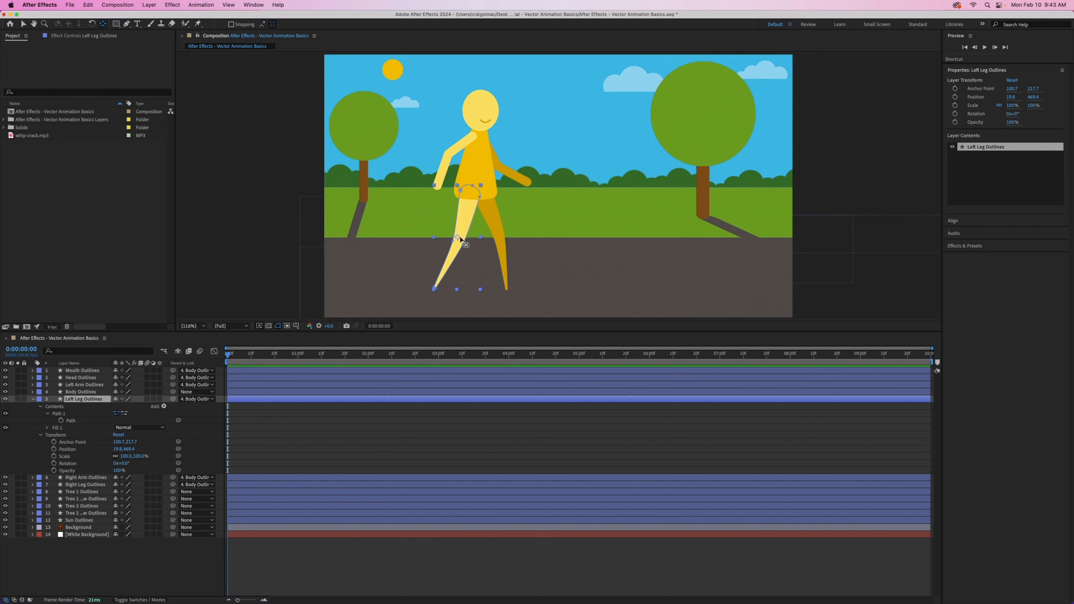
{"action": "left_click_drag", "start_coordinate": [459, 239], "coordinate": [471, 194]}
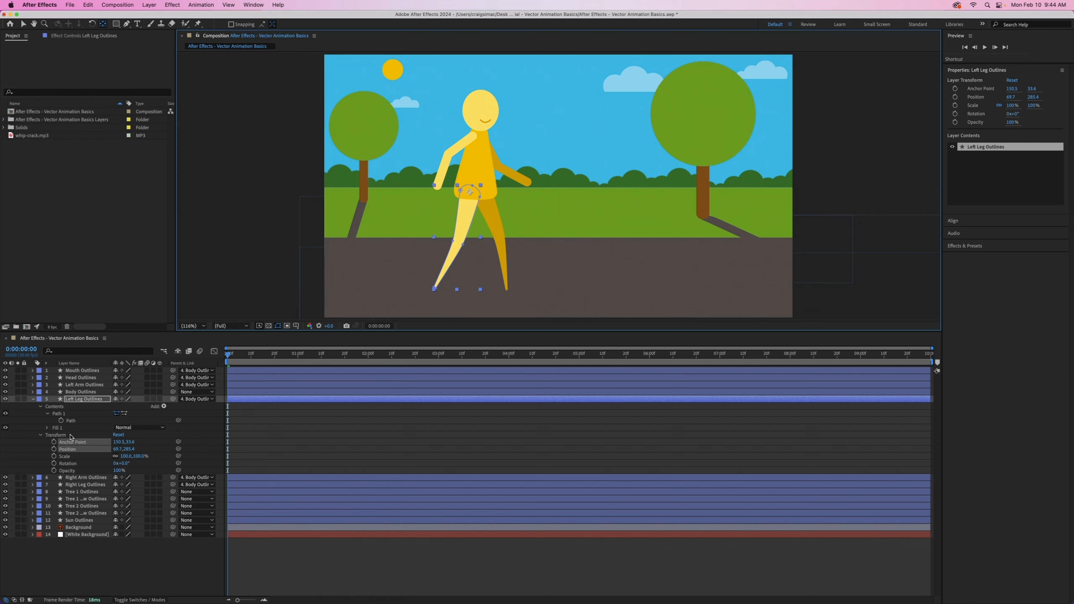
{"action": "left_click", "coordinate": [70, 398]}
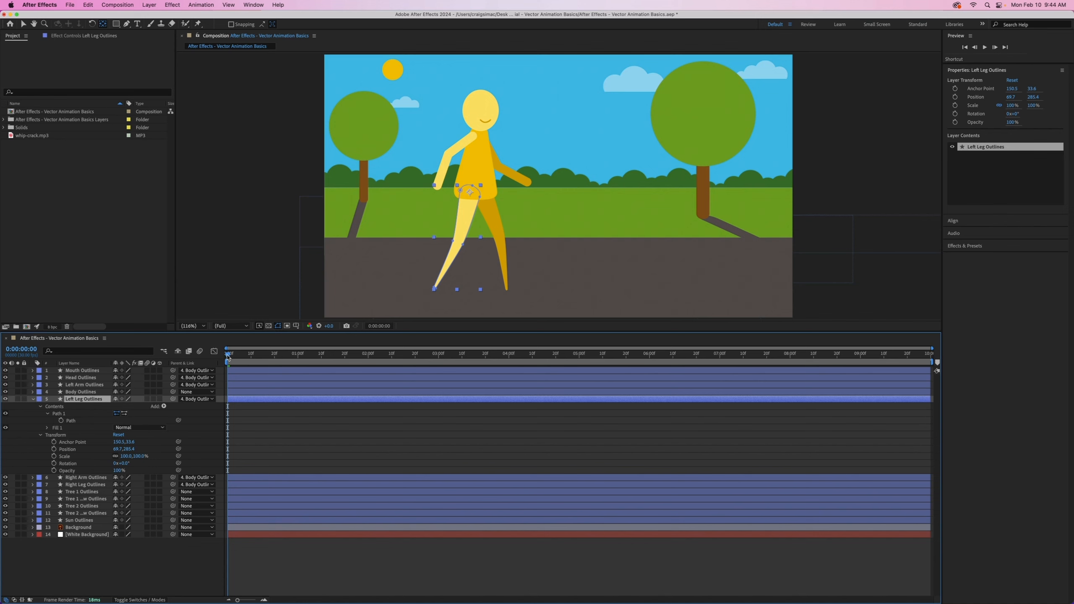
- Add a Rotation keyframe to the Left Leg Outlines layer at 0:00:01:00
{"action": "left_click_drag", "start_coordinate": [227, 356], "coordinate": [284, 363]}
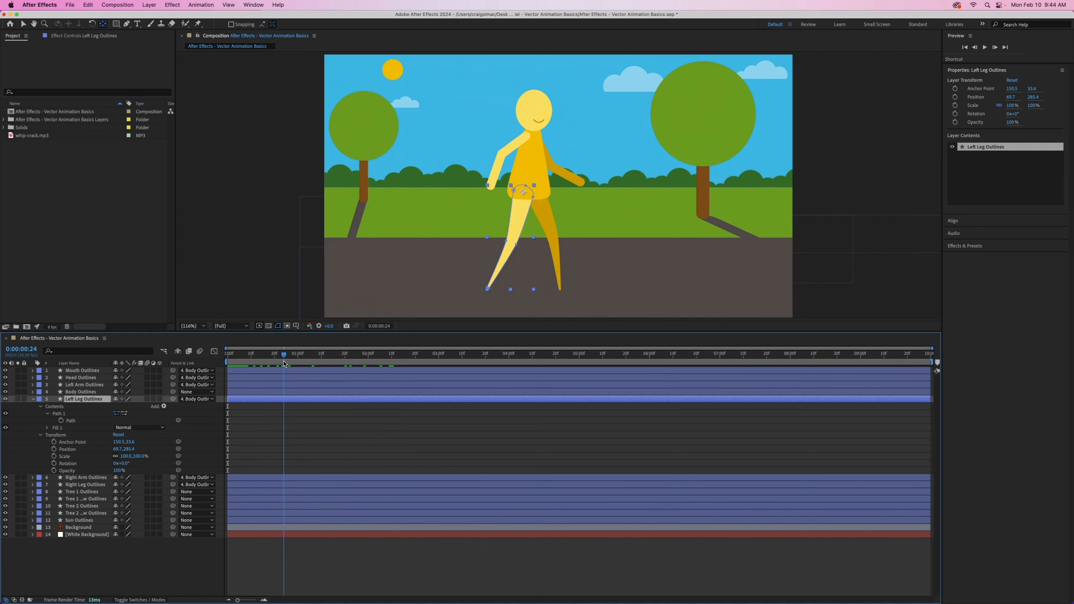
{"action": "mouse_move", "coordinate": [284, 363]}
{"action": "left_mouse_down"}
{"action": "mouse_move", "coordinate": [210, 362]}
{"action": "mouse_move", "coordinate": [298, 364]}
{"action": "mouse_move", "coordinate": [201, 365]}
{"action": "mouse_move", "coordinate": [297, 368]}
{"action": "left_mouse_up"}
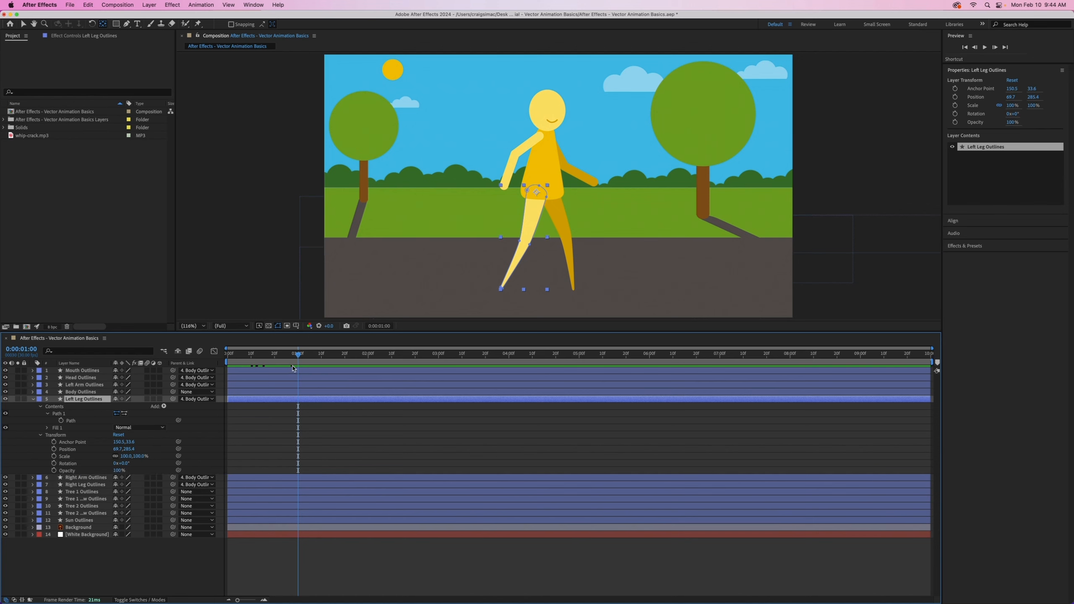
{"action": "left_click", "coordinate": [54, 463]}
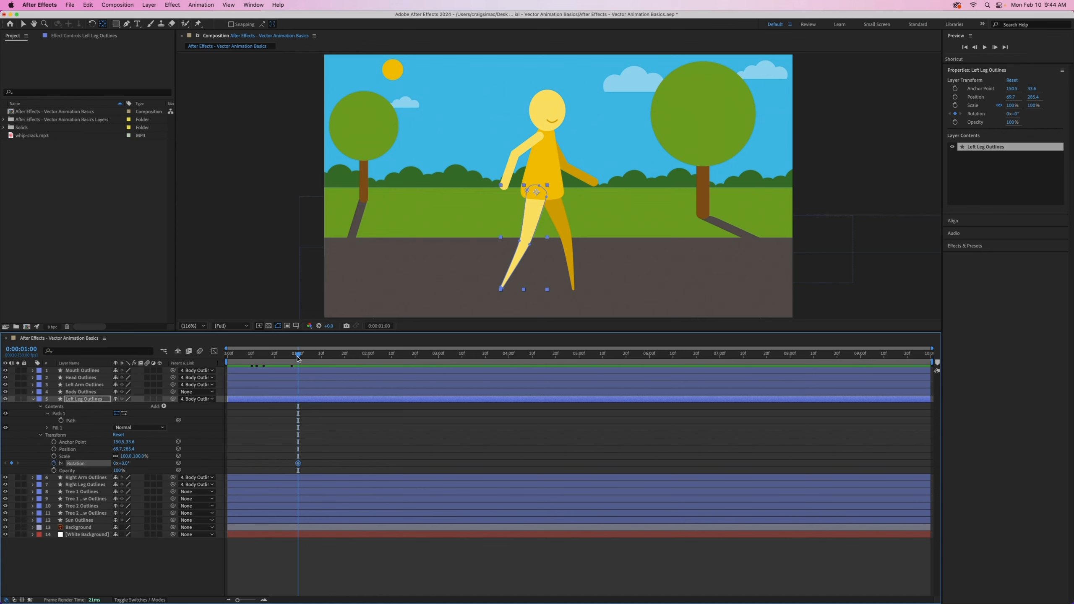
- Add a Rotation keyframe for the left leg at 0:00:01:10 and swing the leg forward to about -110°
{"action": "left_click_drag", "start_coordinate": [299, 356], "coordinate": [321, 356]}
{"action": "key", "text": "Home"}
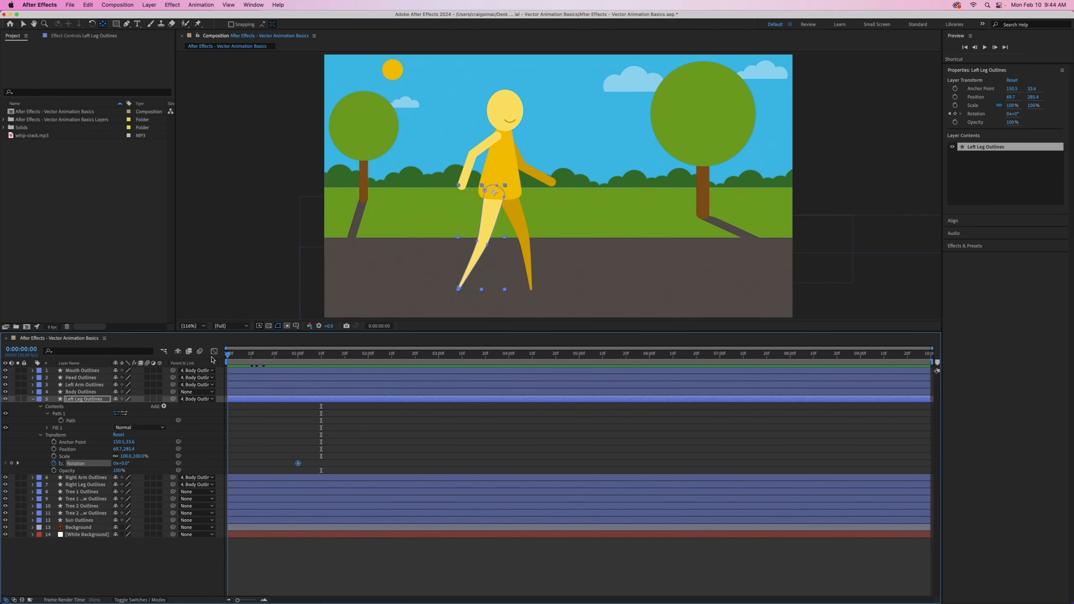
{"action": "left_click_drag", "start_coordinate": [228, 354], "coordinate": [322, 360]}
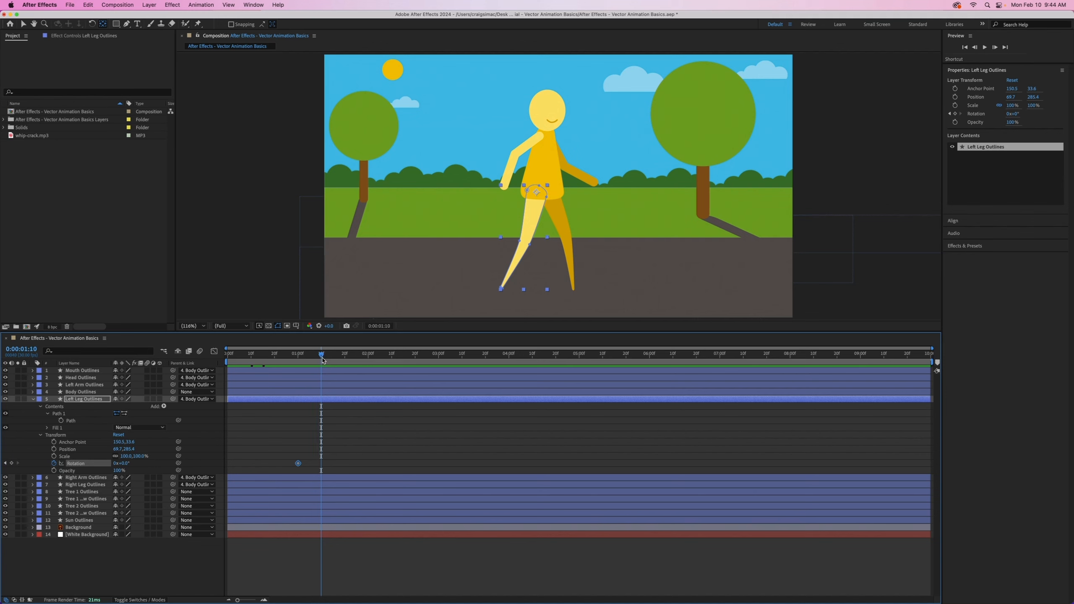
{"action": "left_click", "coordinate": [12, 463]}
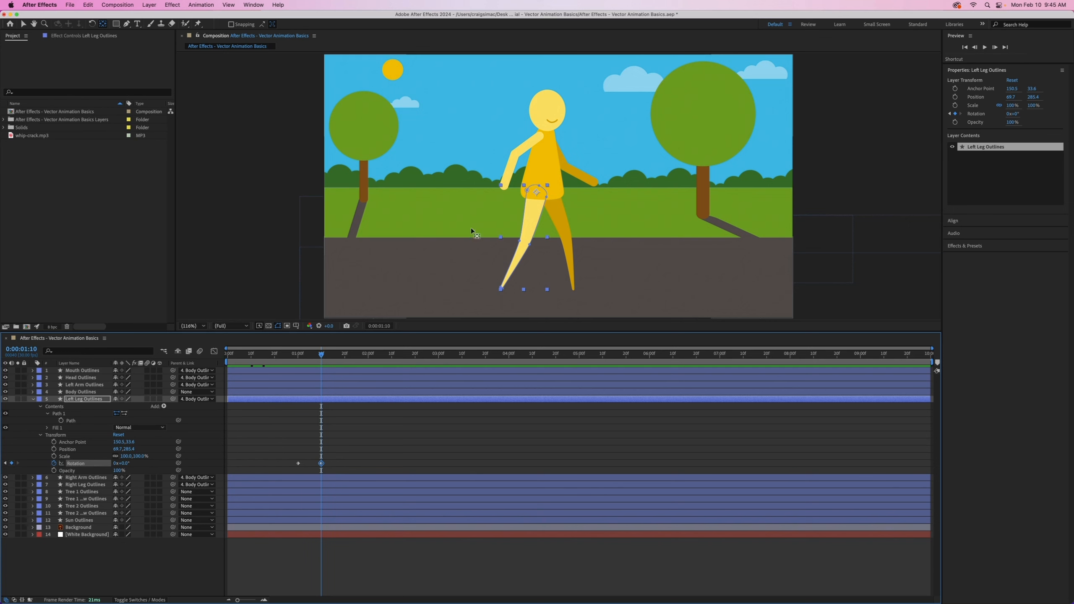
{"action": "left_click", "coordinate": [93, 24]}
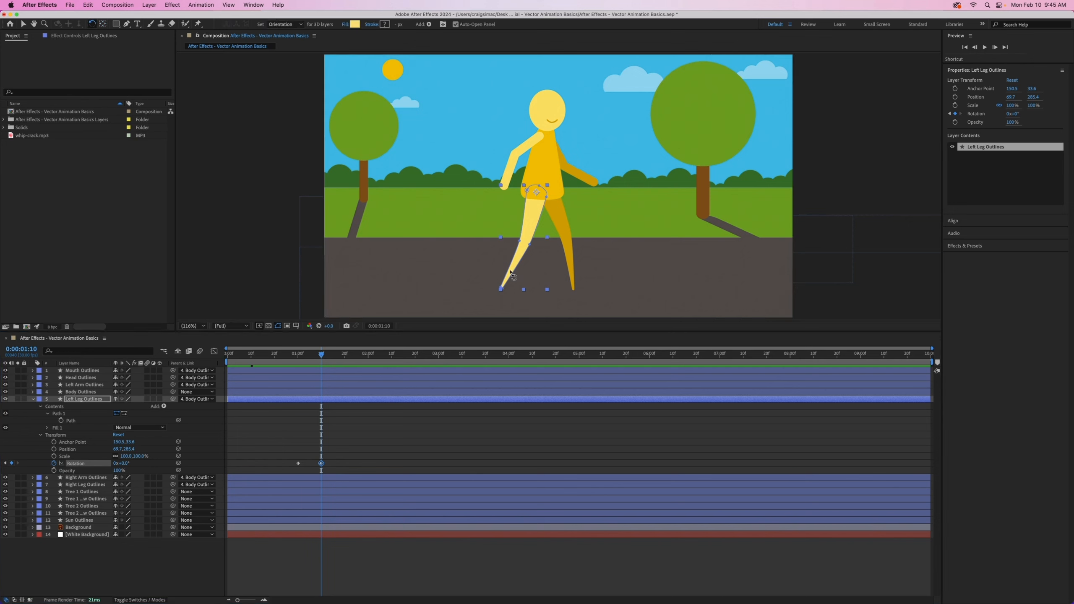
{"action": "left_click_drag", "start_coordinate": [514, 274], "coordinate": [641, 192]}
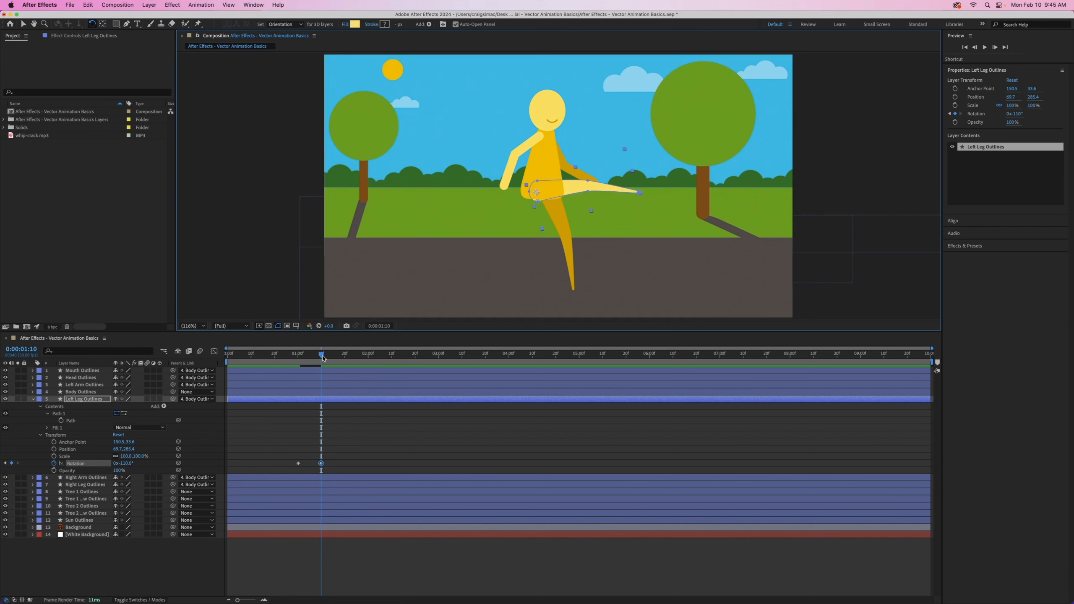
- Review the leg swing from the start, and add Path keyframes for the left leg at 0:00:01:02 and 0:00:01:05
{"action": "left_click_drag", "start_coordinate": [322, 358], "coordinate": [214, 365]}
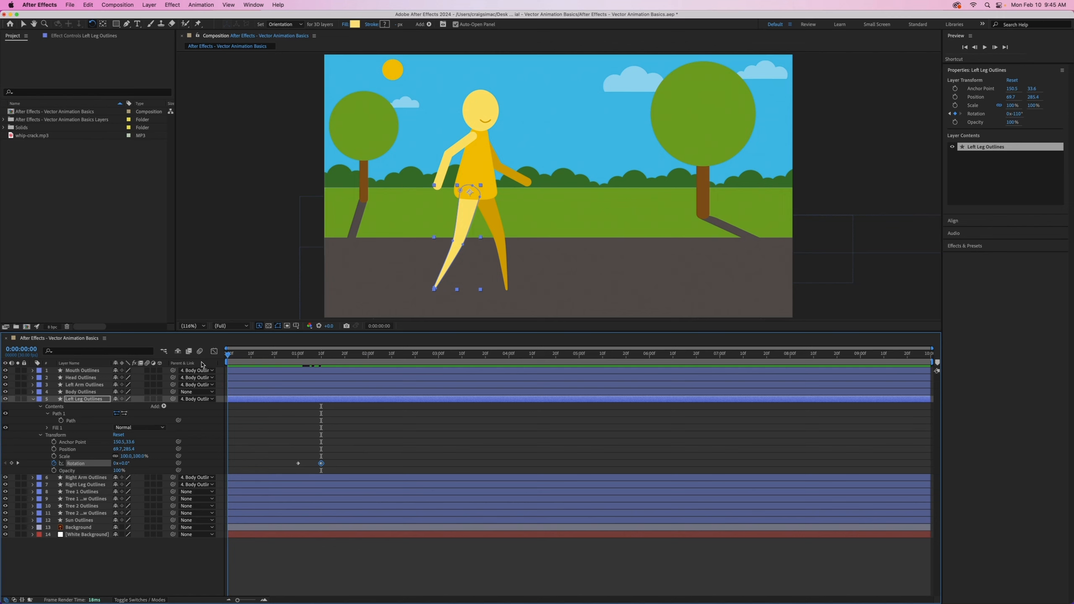
{"action": "left_click_drag", "start_coordinate": [228, 355], "coordinate": [190, 355]}
{"action": "left_click_drag", "start_coordinate": [227, 357], "coordinate": [298, 354]}
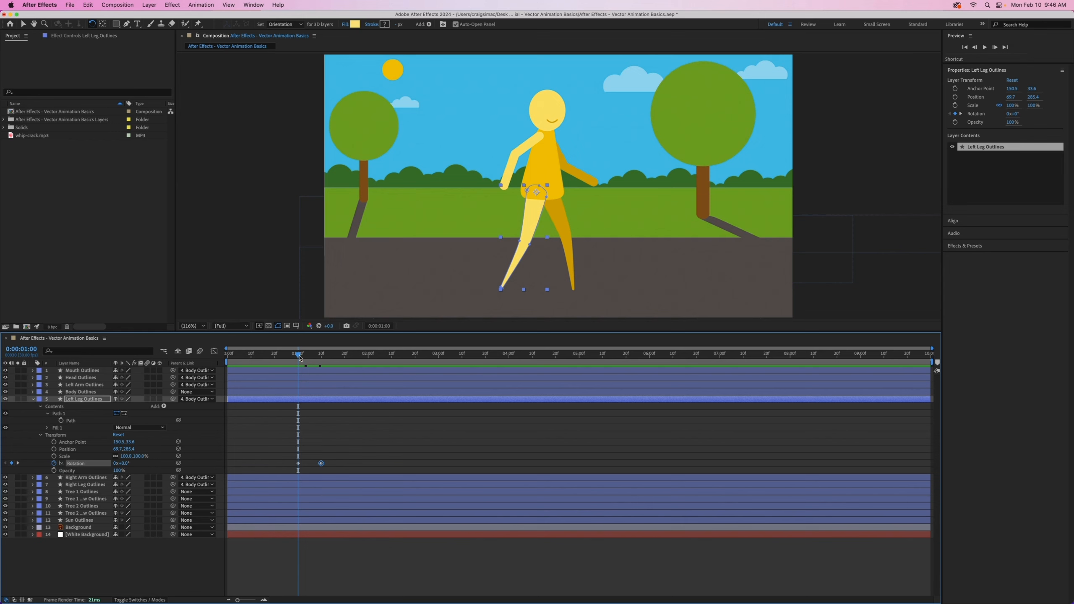
{"action": "left_click_drag", "start_coordinate": [300, 357], "coordinate": [303, 357]}
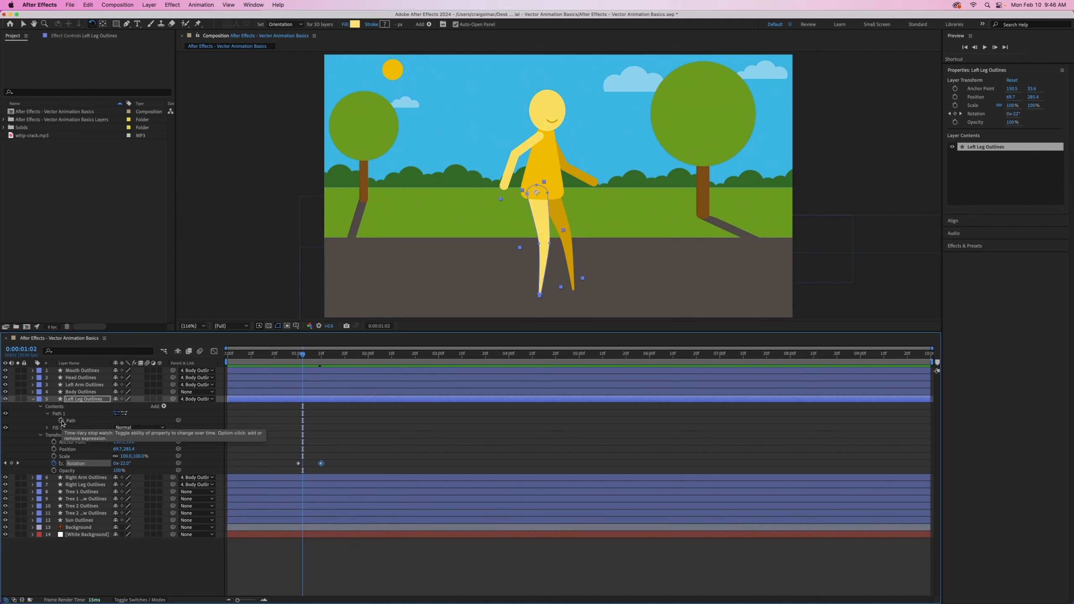
{"action": "left_click", "coordinate": [62, 421]}
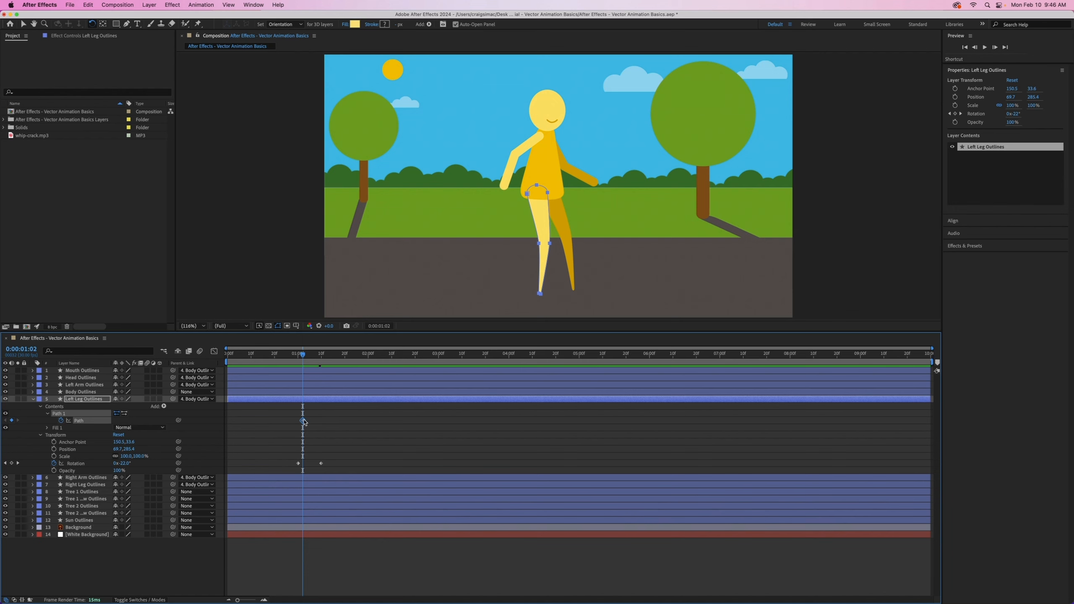
{"action": "left_click_drag", "start_coordinate": [304, 355], "coordinate": [311, 356]}
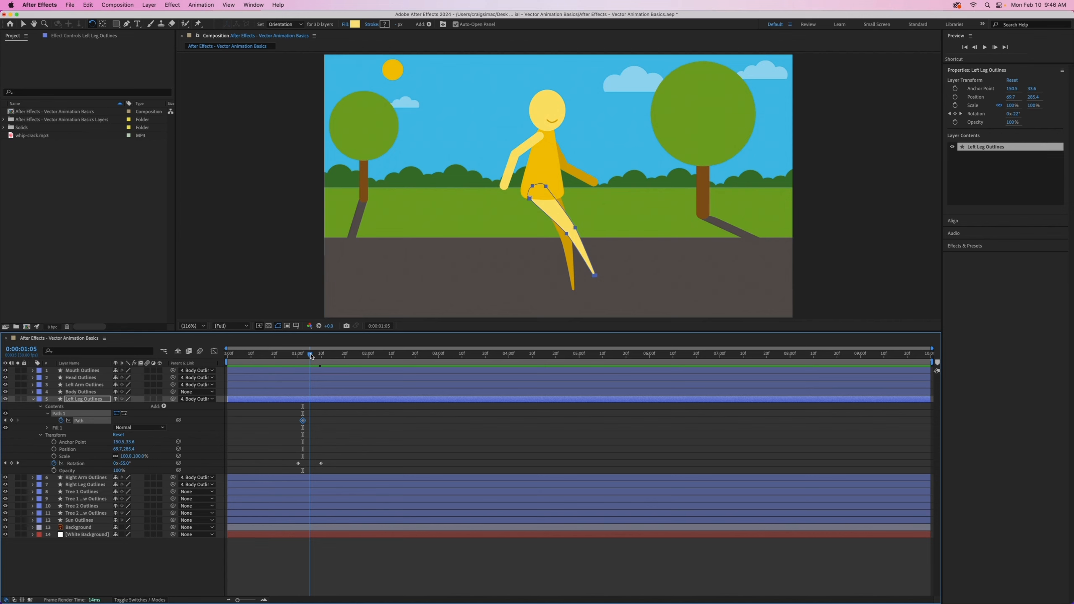
{"action": "left_click", "coordinate": [11, 420]}
- Bend the left leg at 0:00:01:05 by moving the knee points of its path forward and up
{"action": "left_click", "coordinate": [591, 225]}
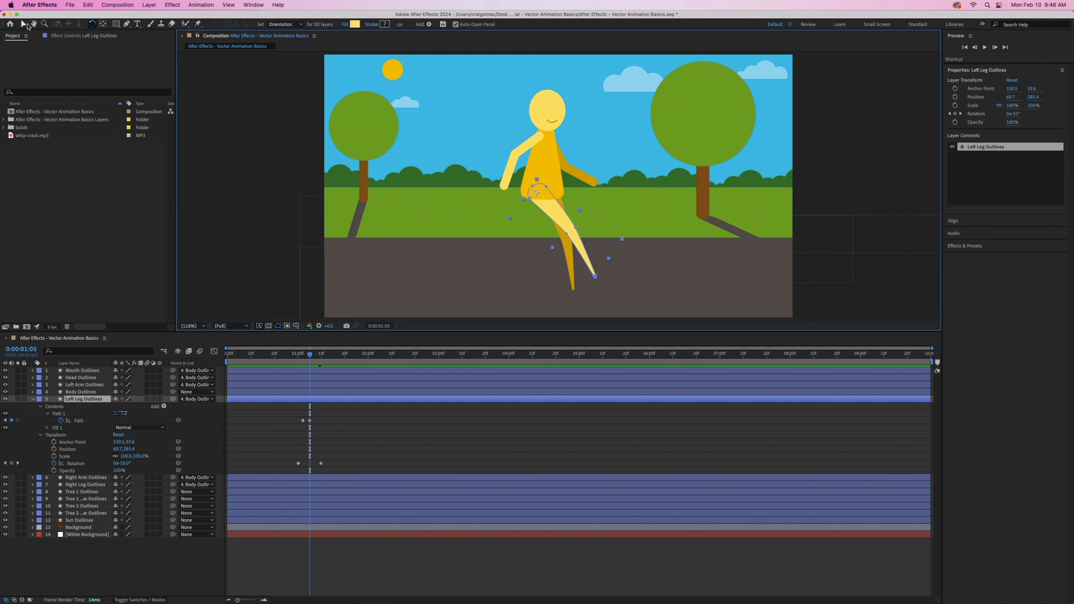
{"action": "left_click", "coordinate": [26, 24]}
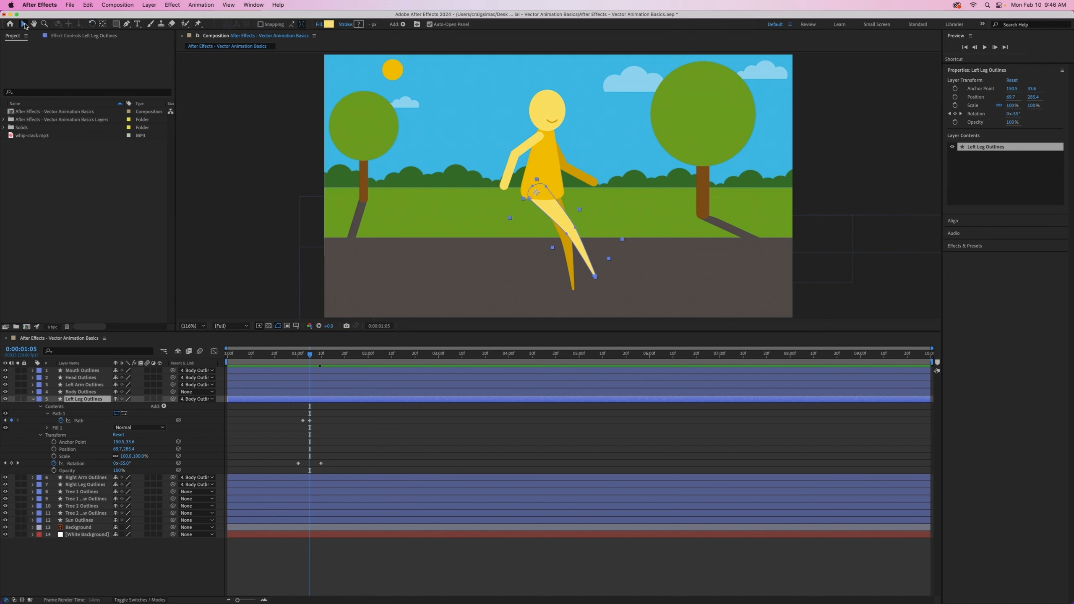
{"action": "left_click", "coordinate": [569, 238]}
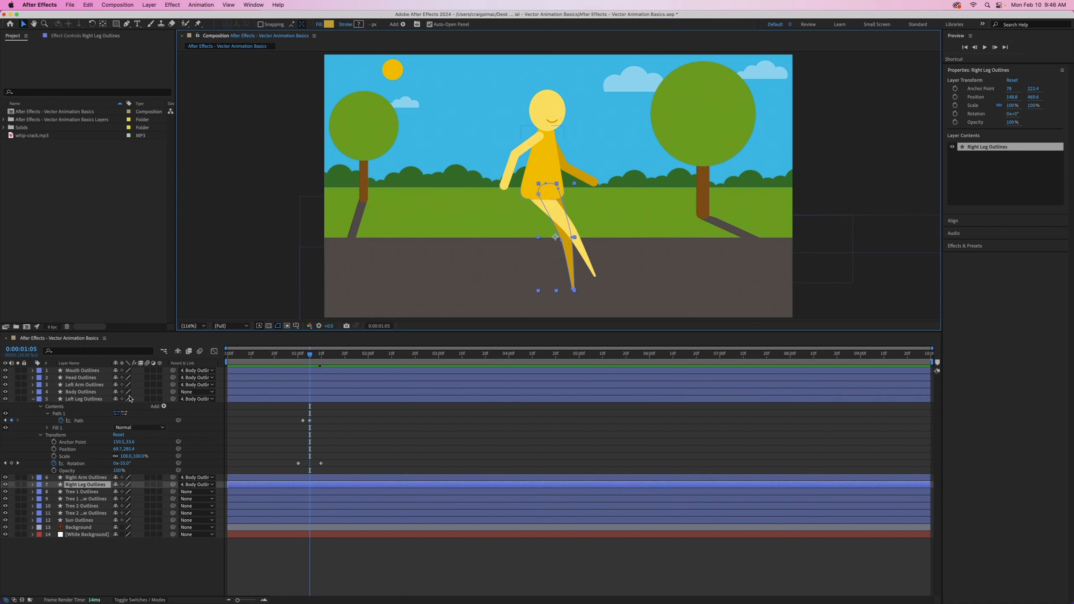
{"action": "left_click", "coordinate": [79, 421]}
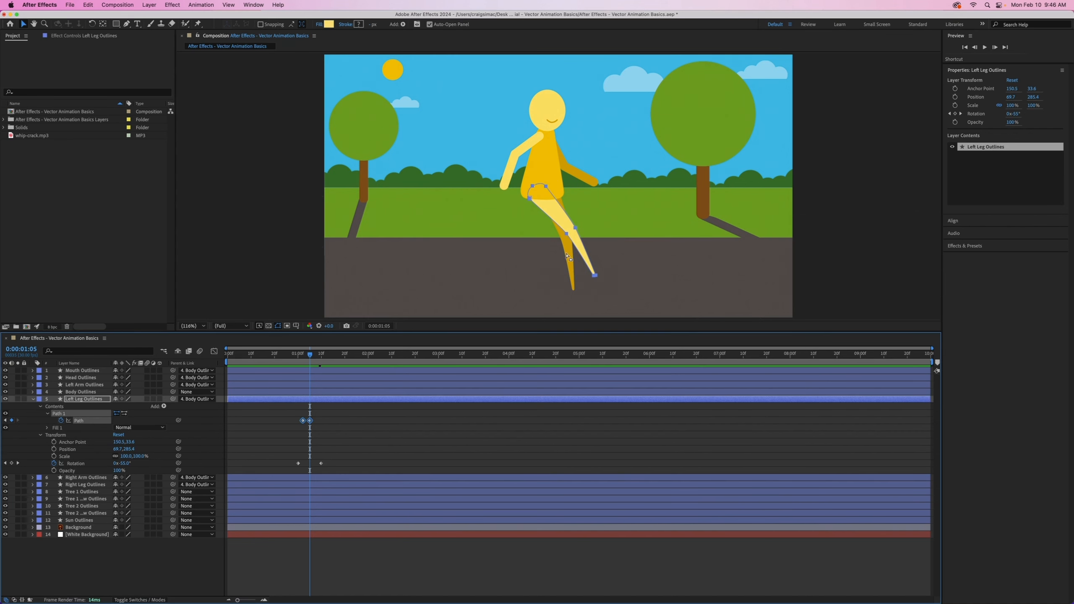
{"action": "left_click", "coordinate": [582, 233]}
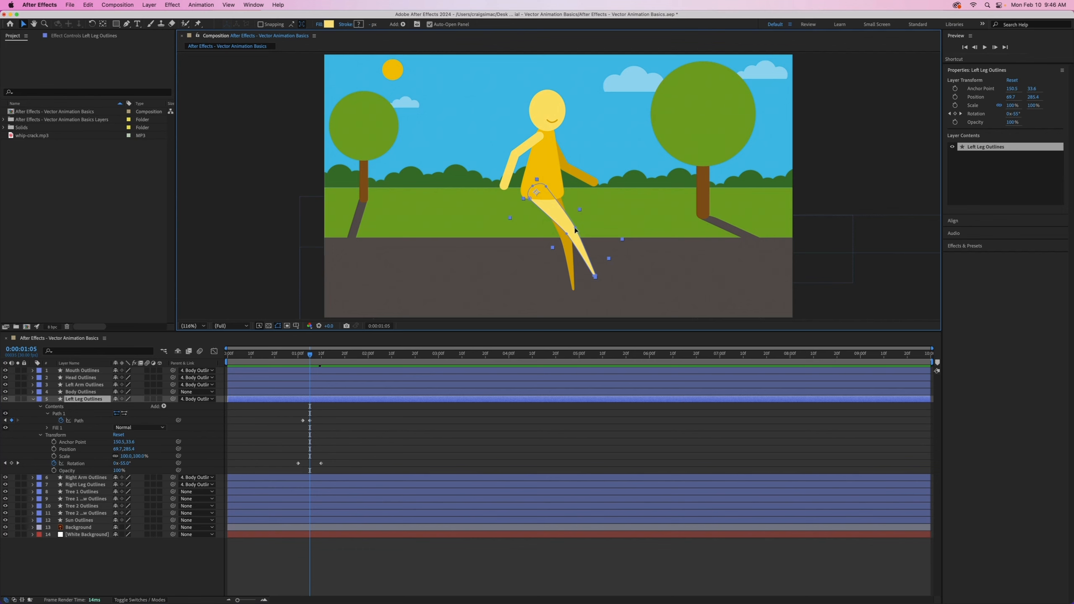
{"action": "left_click", "coordinate": [575, 230]}
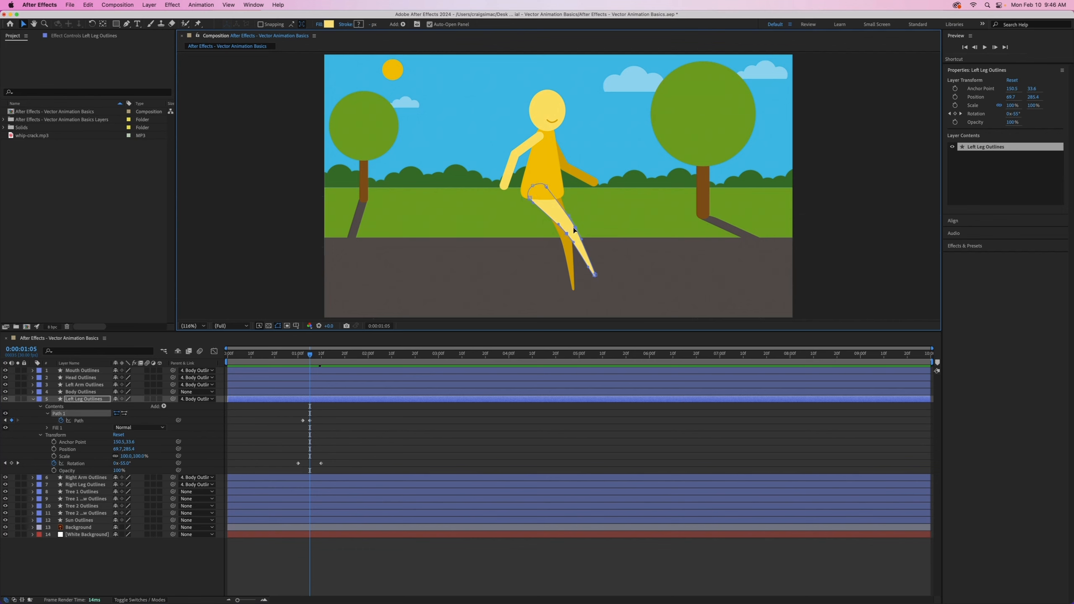
{"action": "mouse_move", "coordinate": [575, 230]}
{"action": "left_mouse_down"}
{"action": "mouse_move", "coordinate": [589, 217]}
{"action": "mouse_move", "coordinate": [578, 224]}
{"action": "left_mouse_up"}
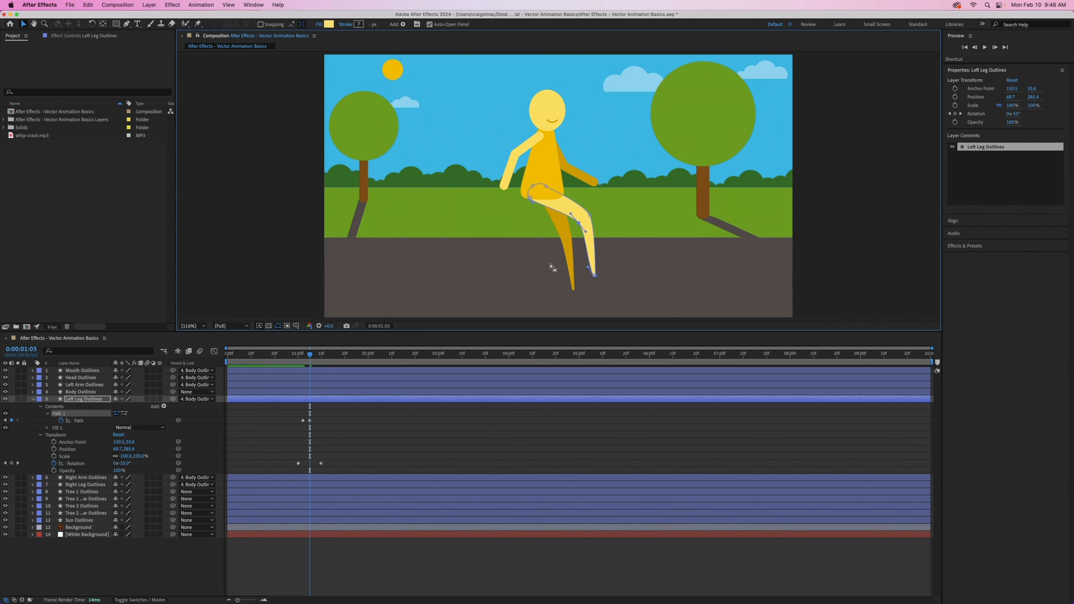
- Pull the foot end of the left leg's path slightly backward at 0:00:01:05
{"action": "mouse_move", "coordinate": [310, 356]}
{"action": "left_mouse_down"}
{"action": "mouse_move", "coordinate": [292, 359]}
{"action": "mouse_move", "coordinate": [313, 358]}
{"action": "left_mouse_up"}
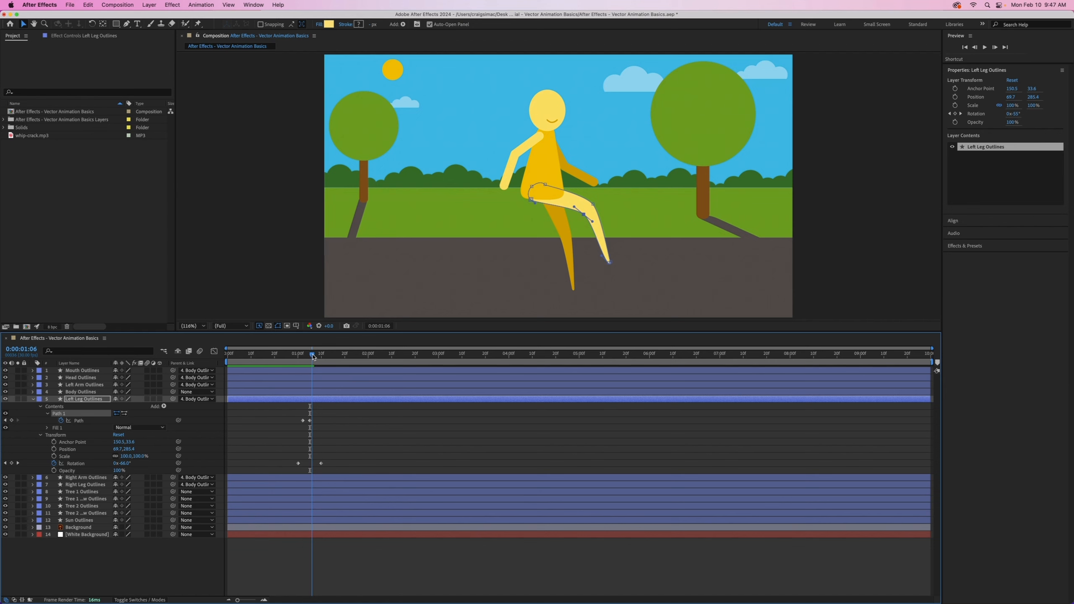
{"action": "left_click_drag", "start_coordinate": [313, 357], "coordinate": [310, 356]}
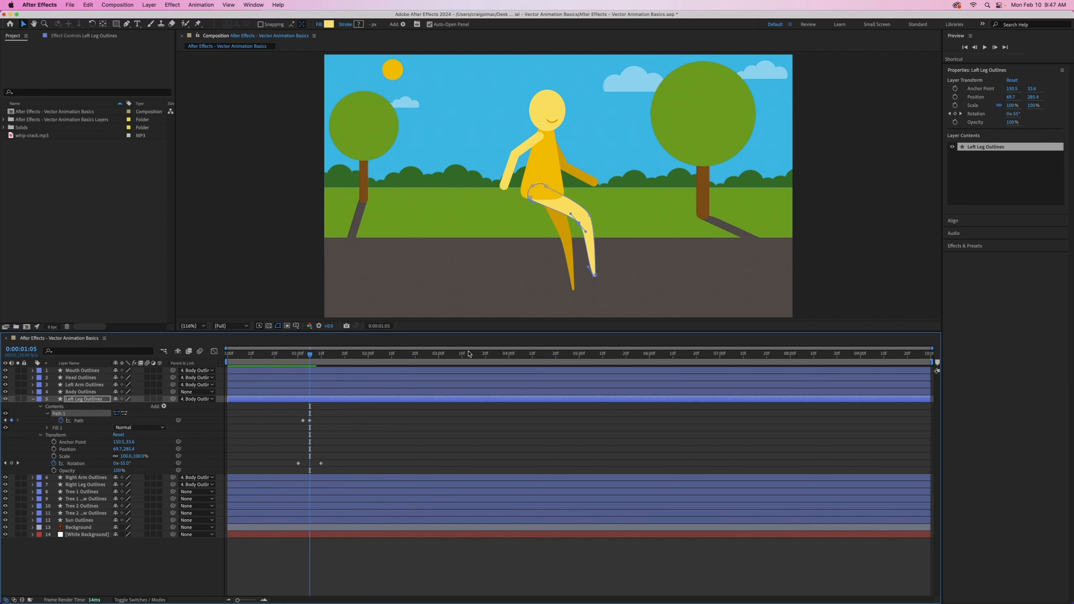
{"action": "left_click", "coordinate": [594, 276]}
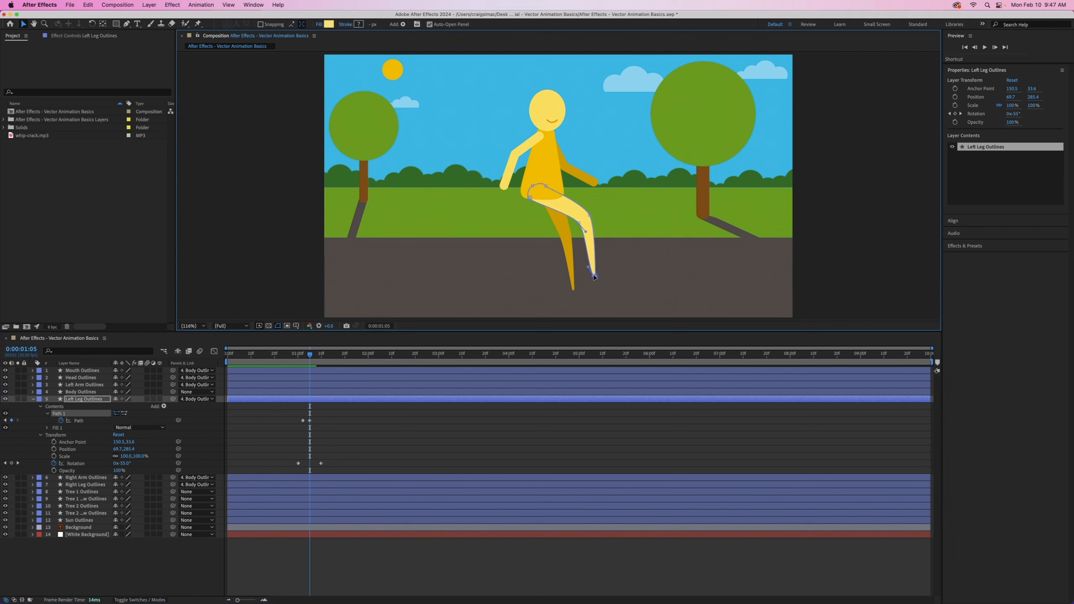
{"action": "left_click_drag", "start_coordinate": [595, 276], "coordinate": [584, 273]}
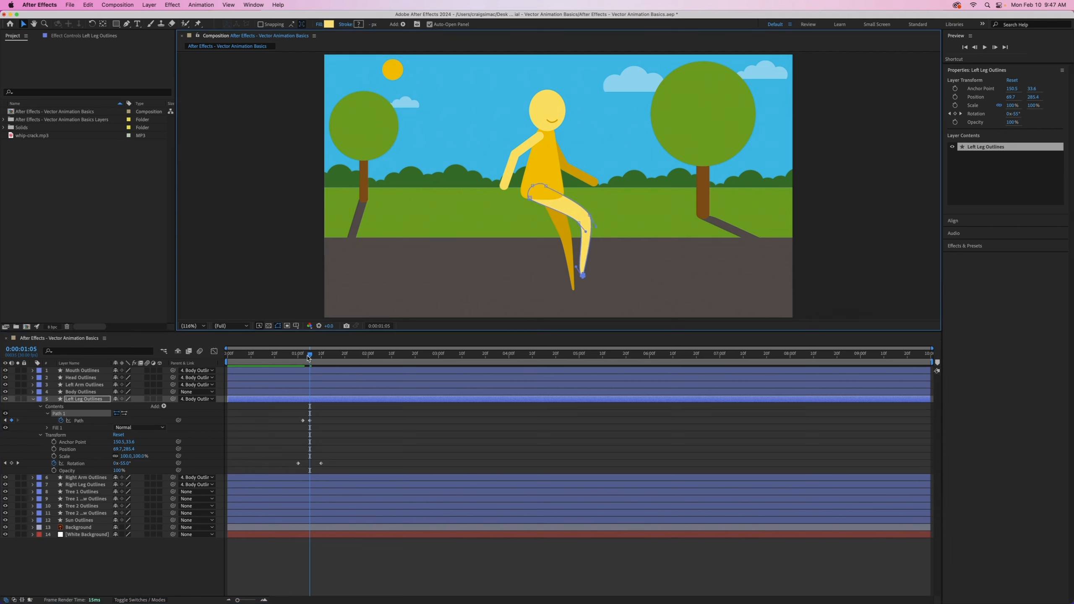
- Add a Path keyframe for the left leg at 0:00:01:10 and lower the knee points to straighten the thigh
{"action": "mouse_move", "coordinate": [311, 356]}
{"action": "left_mouse_down"}
{"action": "mouse_move", "coordinate": [284, 358]}
{"action": "mouse_move", "coordinate": [323, 357]}
{"action": "left_mouse_up"}
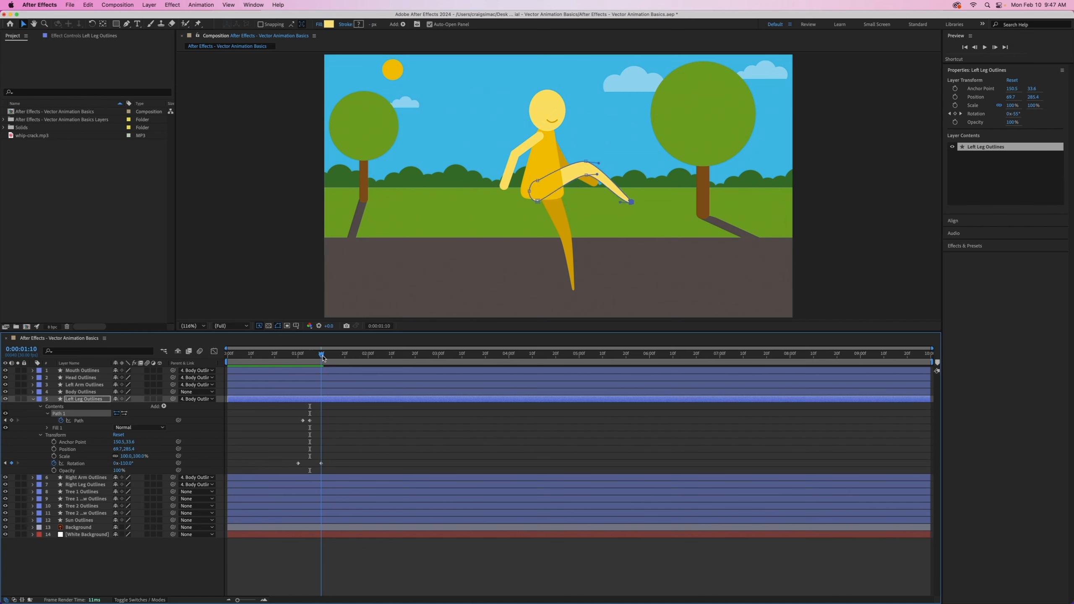
{"action": "left_click", "coordinate": [11, 420]}
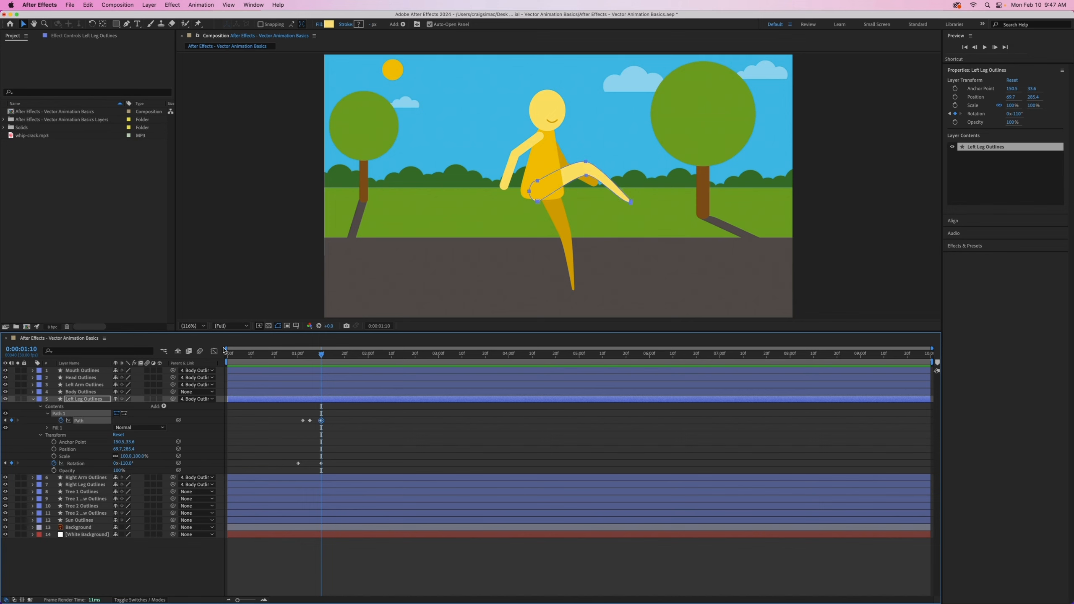
{"action": "left_click", "coordinate": [591, 170]}
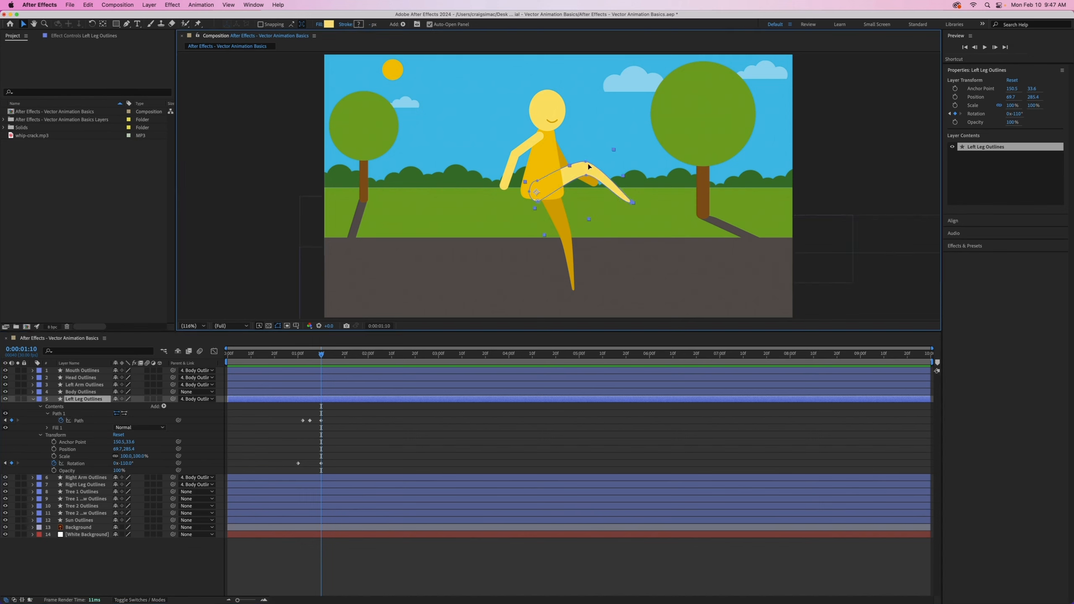
{"action": "left_click", "coordinate": [586, 163]}
{"action": "left_click_drag", "start_coordinate": [587, 177], "coordinate": [623, 206]}
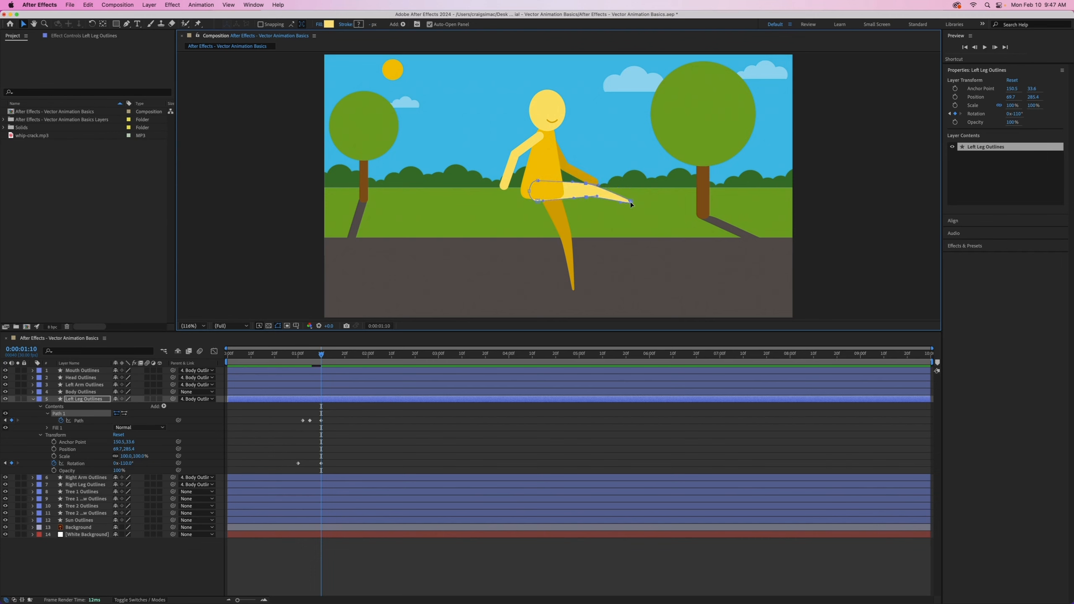
- Raise the foot end of the left leg's path at 0:00:01:10, refine the knee points for a straight kick, and review the motion
{"action": "left_click_drag", "start_coordinate": [631, 202], "coordinate": [653, 180]}
{"action": "left_click_drag", "start_coordinate": [637, 182], "coordinate": [638, 186]}
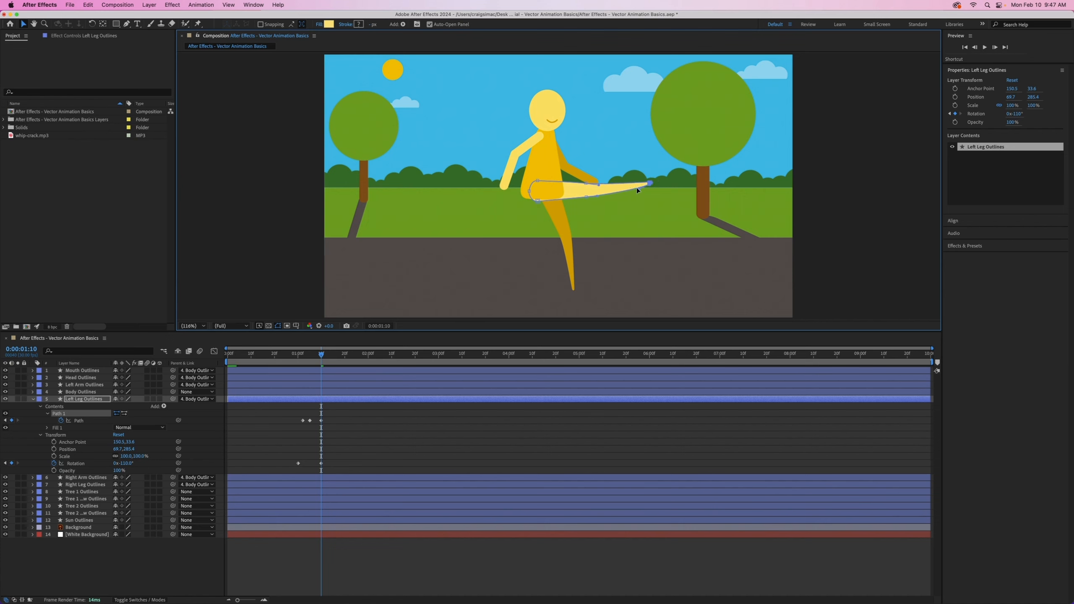
{"action": "left_click_drag", "start_coordinate": [599, 185], "coordinate": [602, 183]}
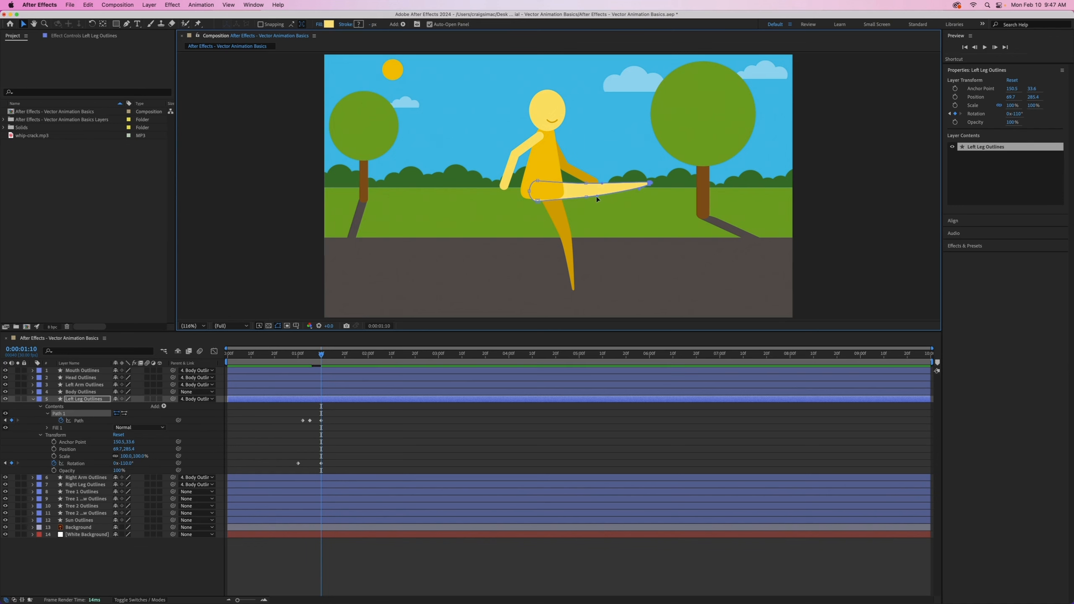
{"action": "left_click_drag", "start_coordinate": [586, 197], "coordinate": [587, 198]}
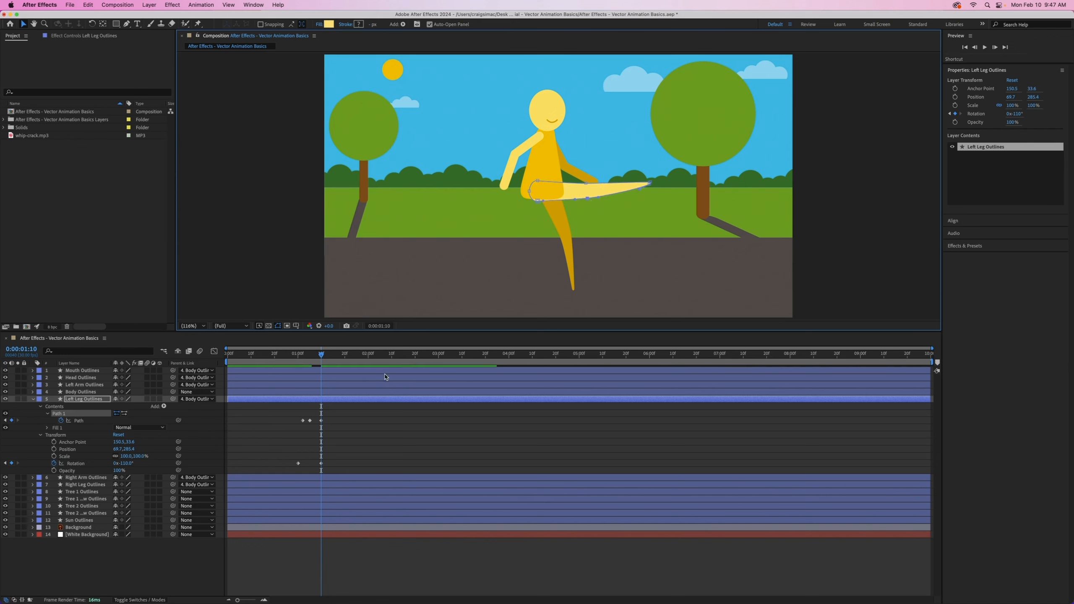
{"action": "left_click", "coordinate": [319, 357]}
{"action": "left_click_drag", "start_coordinate": [319, 357], "coordinate": [253, 380]}
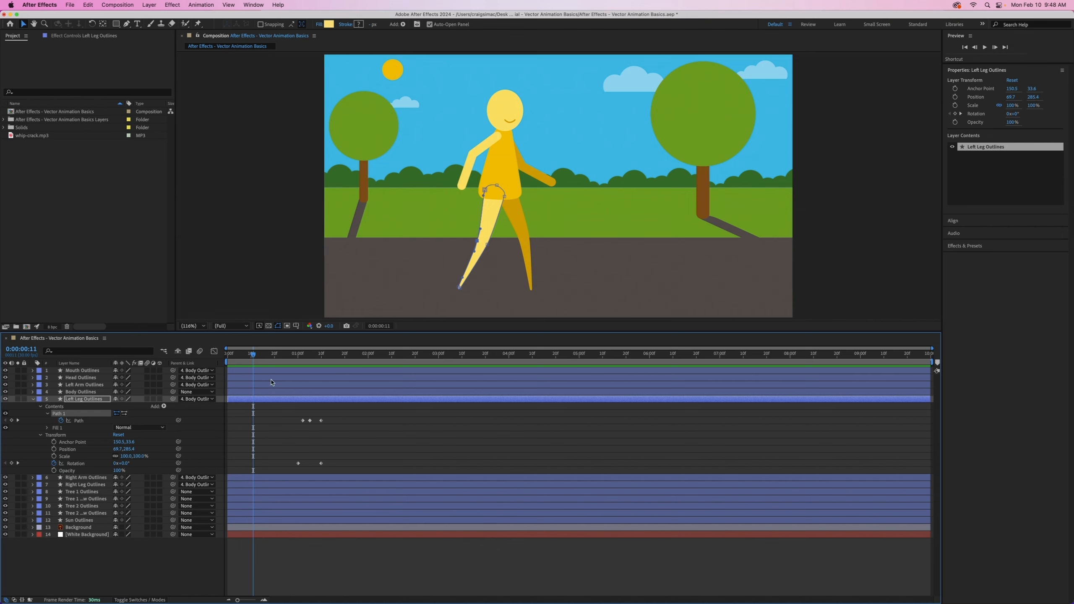
{"action": "left_click_drag", "start_coordinate": [253, 355], "coordinate": [286, 358]}
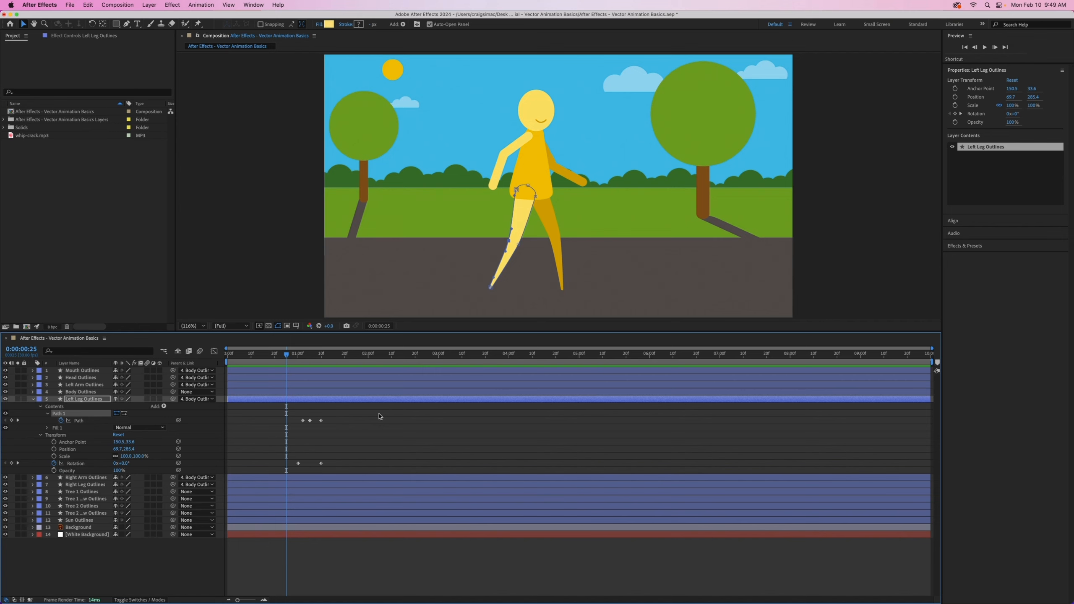
- Collapse the left leg layer, check which limb is the left arm by its visibility, and expand that arm's Contents and Transform properties
{"action": "left_click", "coordinate": [32, 399]}
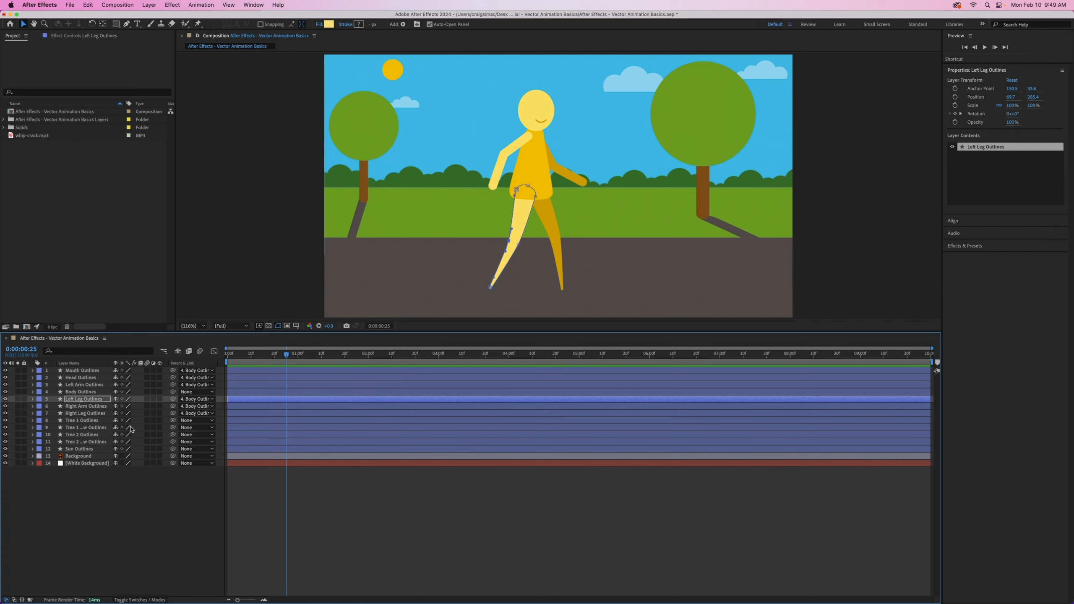
{"action": "left_click", "coordinate": [6, 386]}
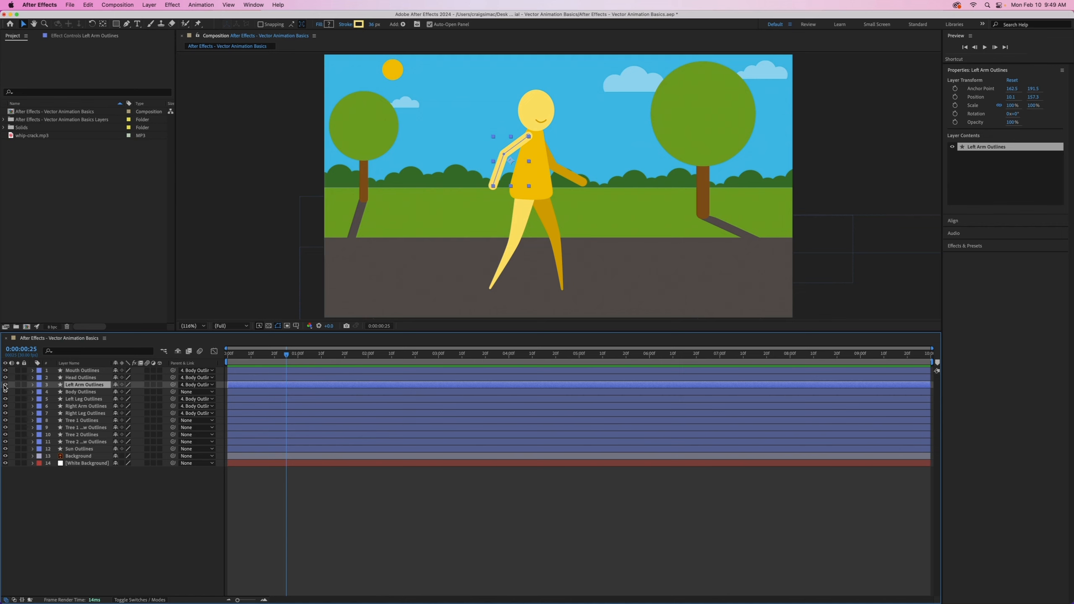
{"action": "left_click", "coordinate": [6, 386]}
{"action": "left_click", "coordinate": [6, 386]}
{"action": "left_click", "coordinate": [33, 385]}
{"action": "left_click", "coordinate": [41, 393]}
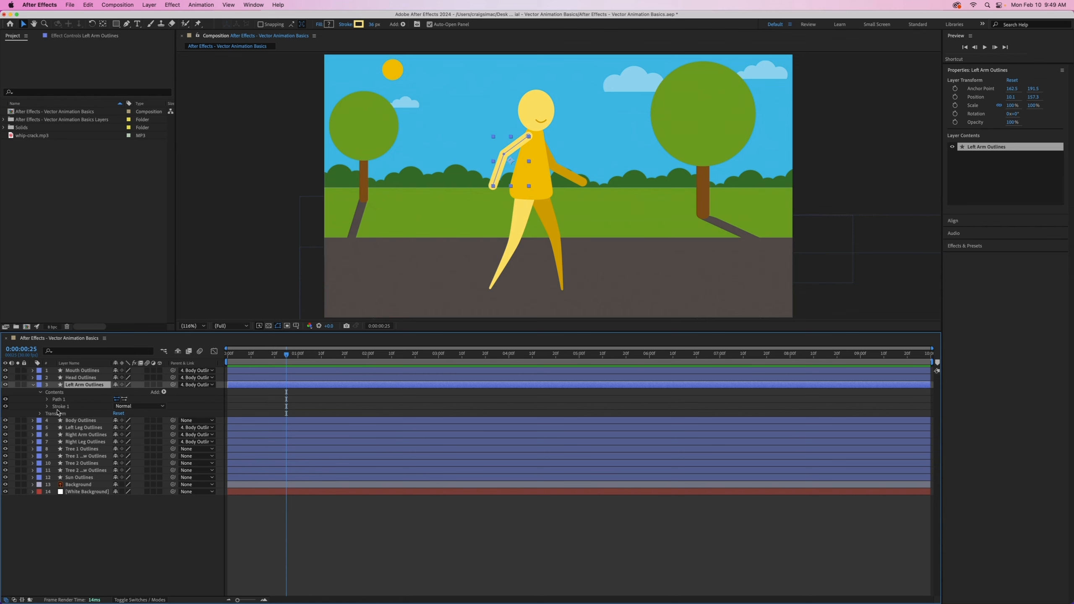
{"action": "left_click", "coordinate": [40, 414]}
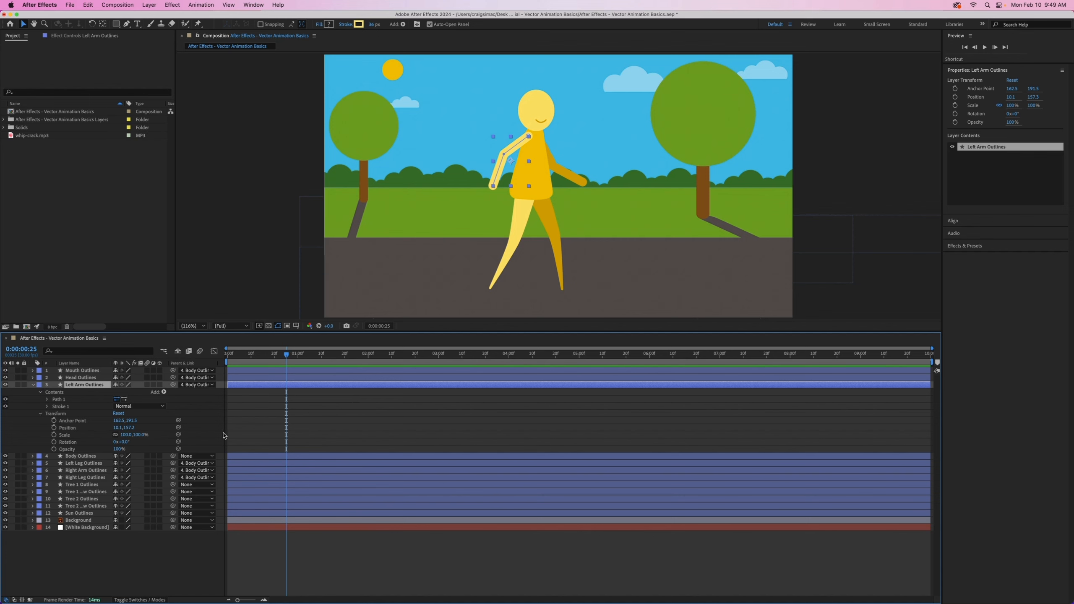
- Reveal the left leg's keyframes for timing reference, and add Rotation keyframes for the left arm at 0:00:00:23 and 0:00:01:00
{"action": "mouse_move", "coordinate": [287, 355]}
{"action": "left_mouse_down"}
{"action": "mouse_move", "coordinate": [262, 355]}
{"action": "mouse_move", "coordinate": [272, 355]}
{"action": "left_mouse_up"}
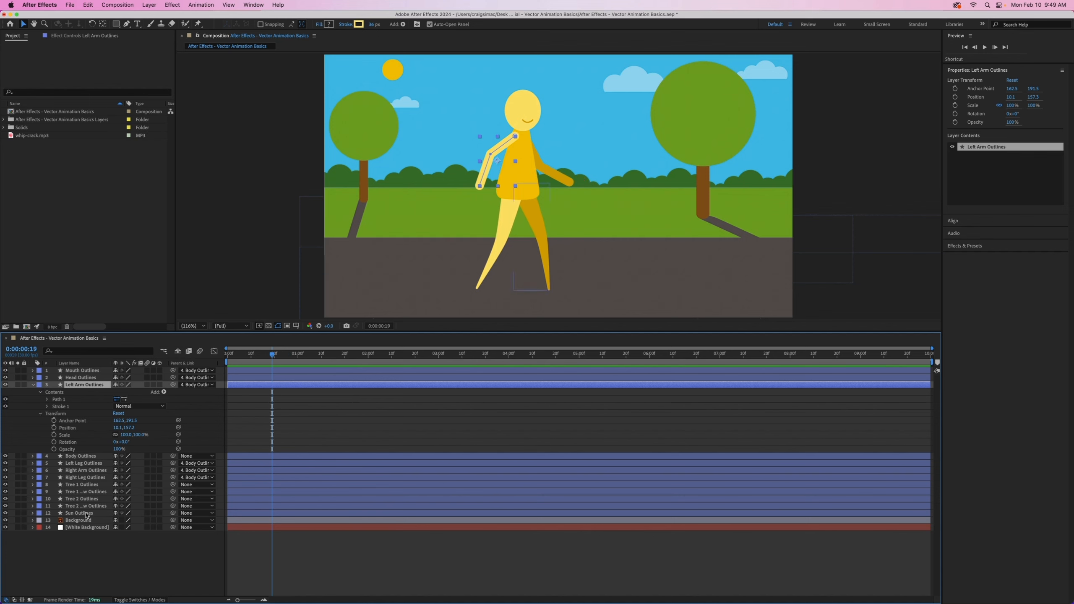
{"action": "left_click", "coordinate": [32, 463]}
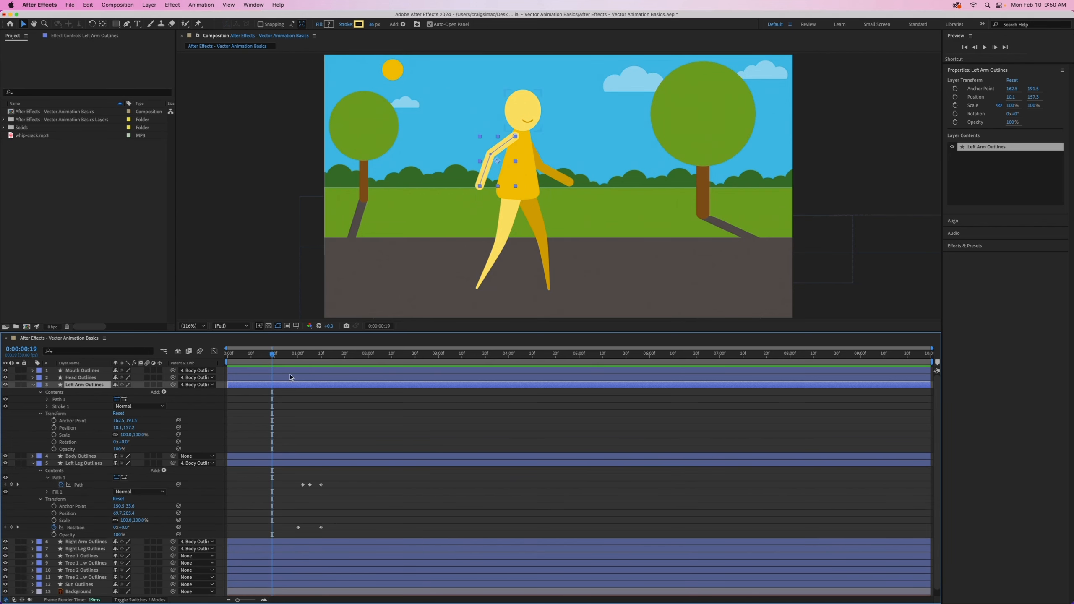
{"action": "mouse_move", "coordinate": [275, 355]}
{"action": "left_mouse_down"}
{"action": "mouse_move", "coordinate": [311, 355]}
{"action": "mouse_move", "coordinate": [281, 351]}
{"action": "left_mouse_up"}
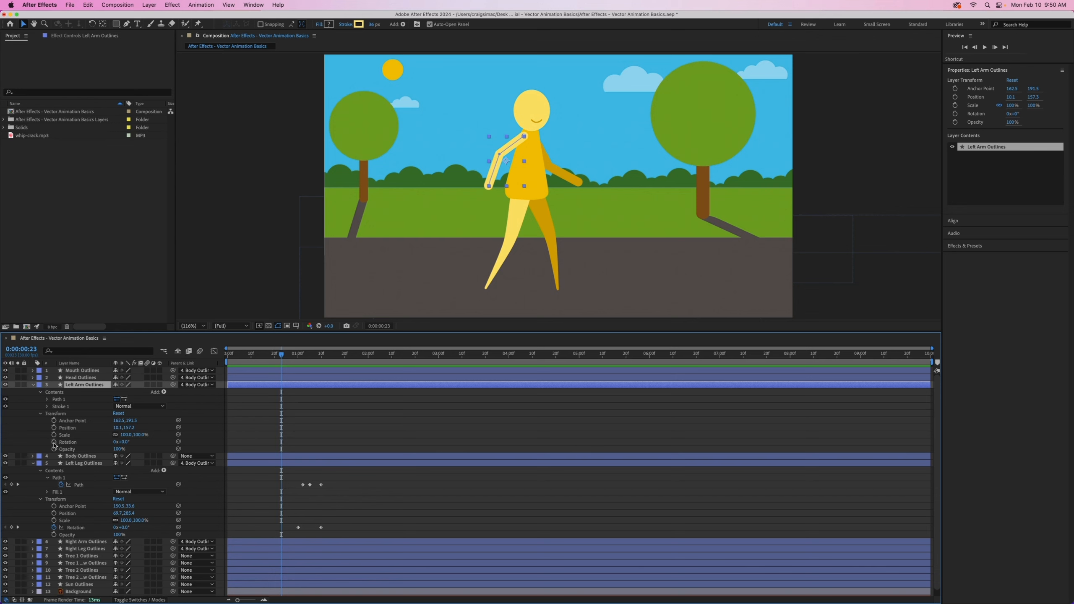
{"action": "left_click", "coordinate": [53, 441]}
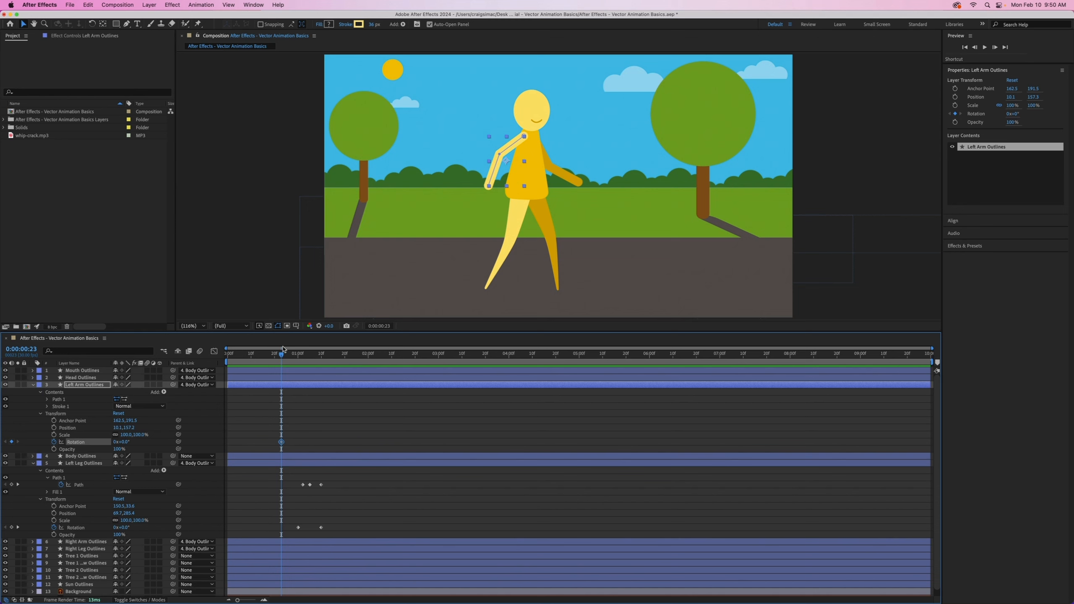
{"action": "left_click_drag", "start_coordinate": [282, 357], "coordinate": [298, 356]}
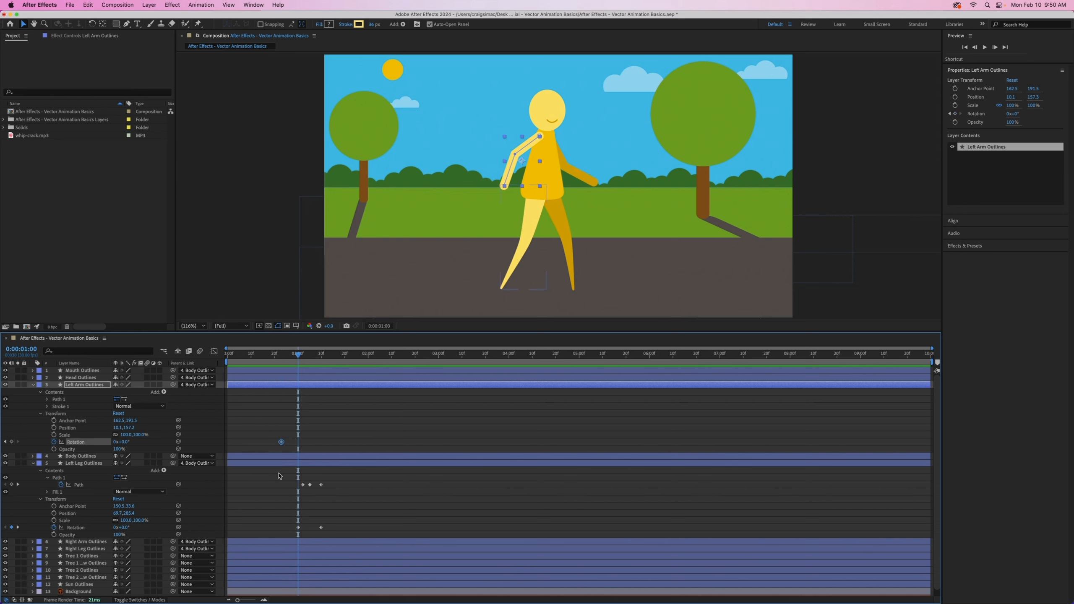
{"action": "left_click", "coordinate": [11, 442]}
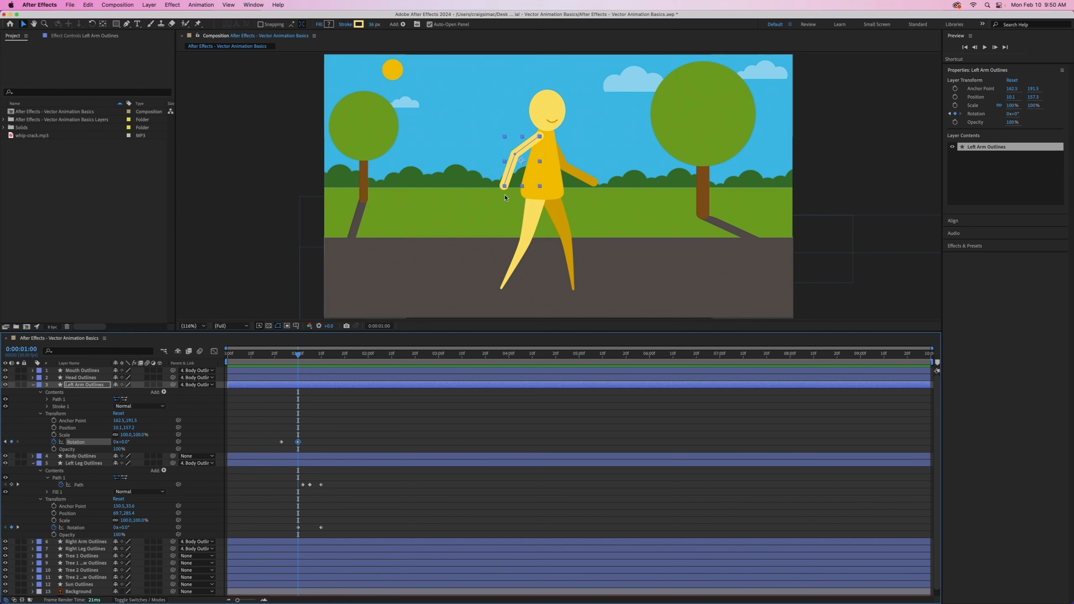
- Move the left arm's anchor point to the shoulder and rotate the arm forward to about -80.6° at 0:00:01:00
{"action": "left_click", "coordinate": [104, 24]}
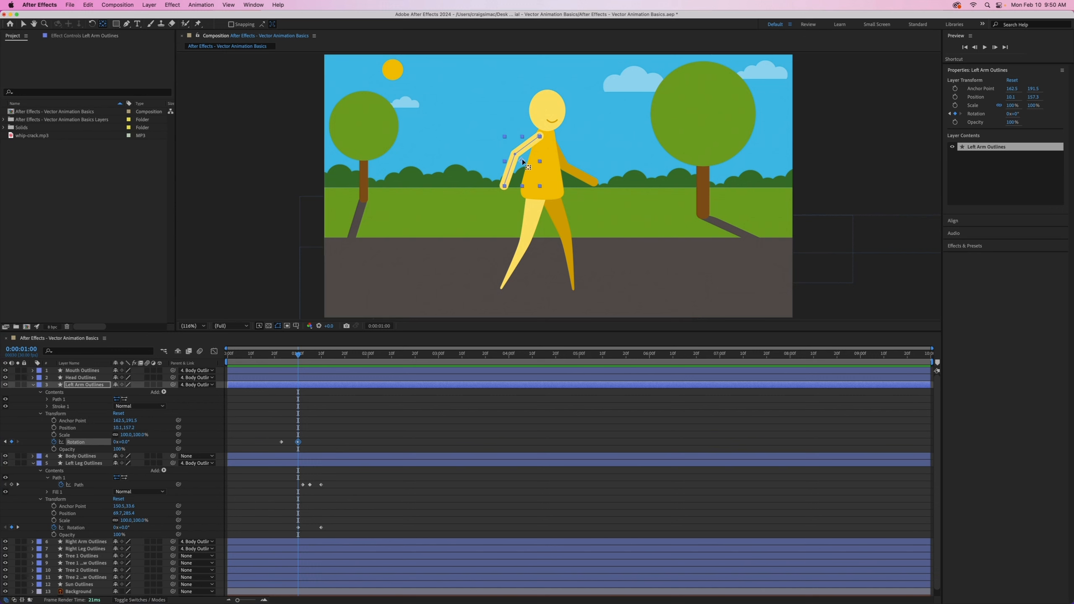
{"action": "left_click_drag", "start_coordinate": [522, 159], "coordinate": [540, 135]}
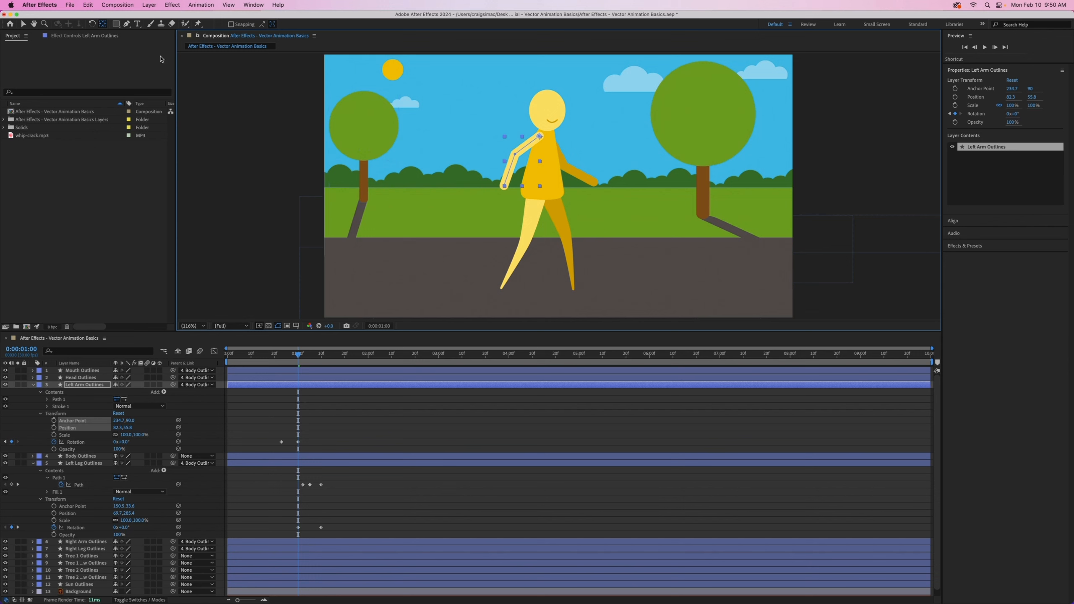
{"action": "left_click", "coordinate": [23, 24]}
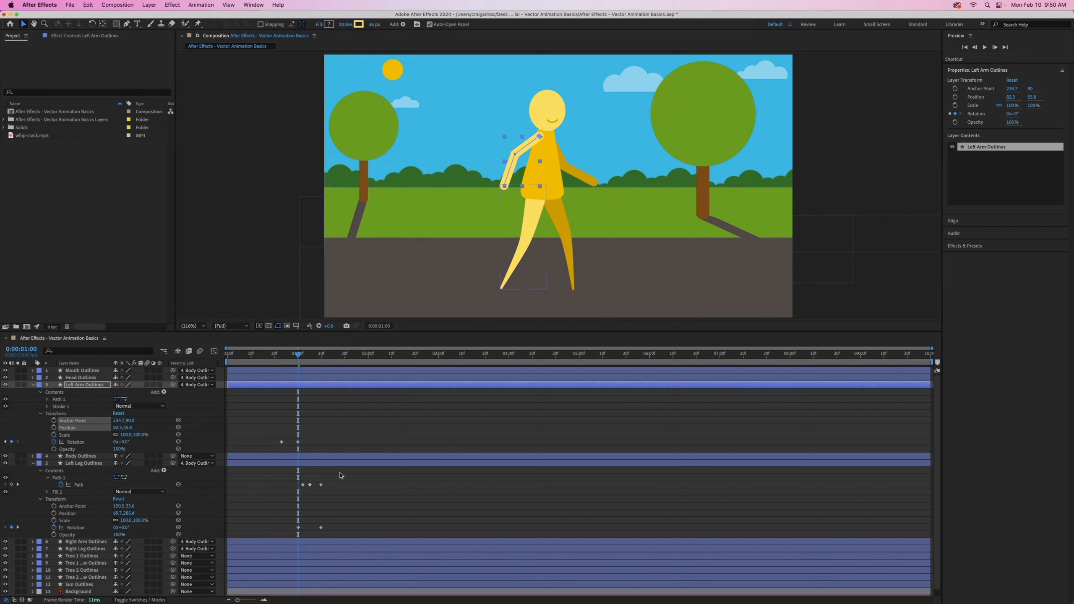
{"action": "left_click", "coordinate": [92, 23]}
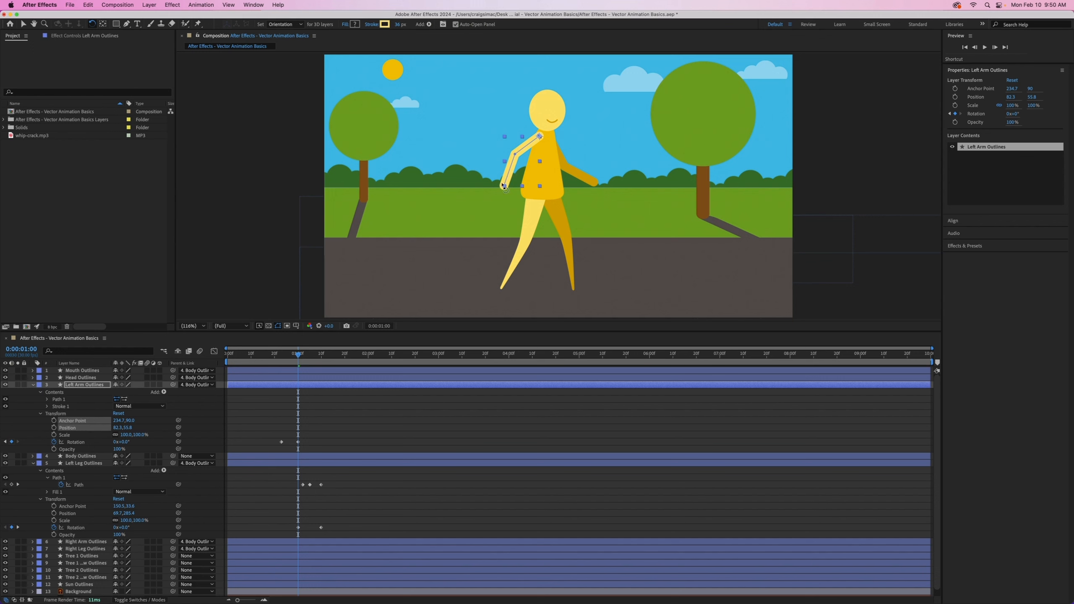
{"action": "left_click_drag", "start_coordinate": [507, 182], "coordinate": [576, 179]}
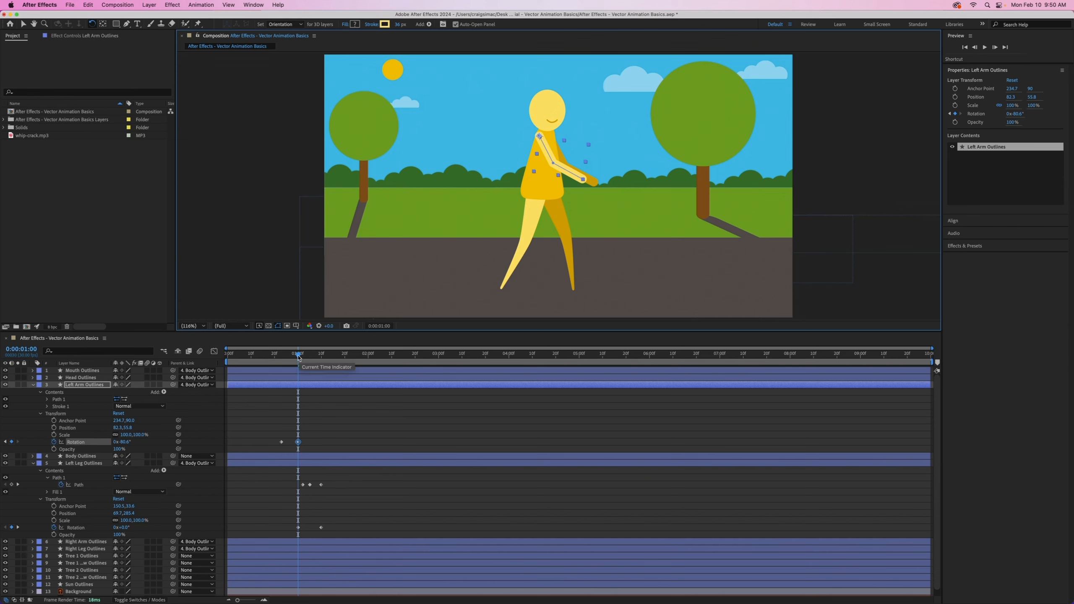
- Add Path keyframes for the left arm at 0:00:01:00 and 0:00:01:05
{"action": "left_click", "coordinate": [47, 399]}
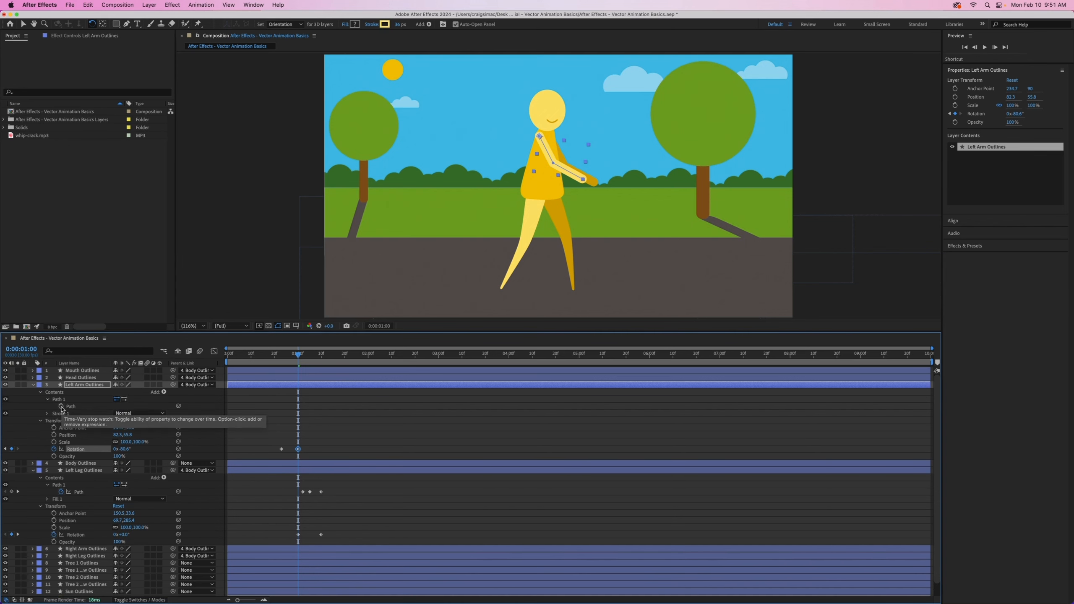
{"action": "left_click", "coordinate": [61, 406]}
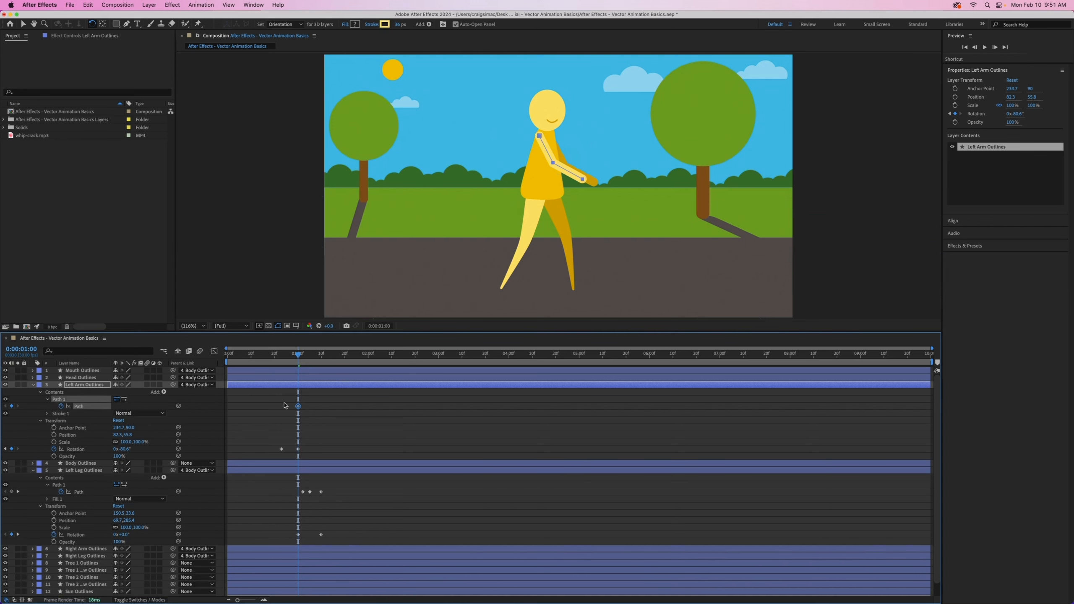
{"action": "left_click_drag", "start_coordinate": [299, 358], "coordinate": [310, 358]}
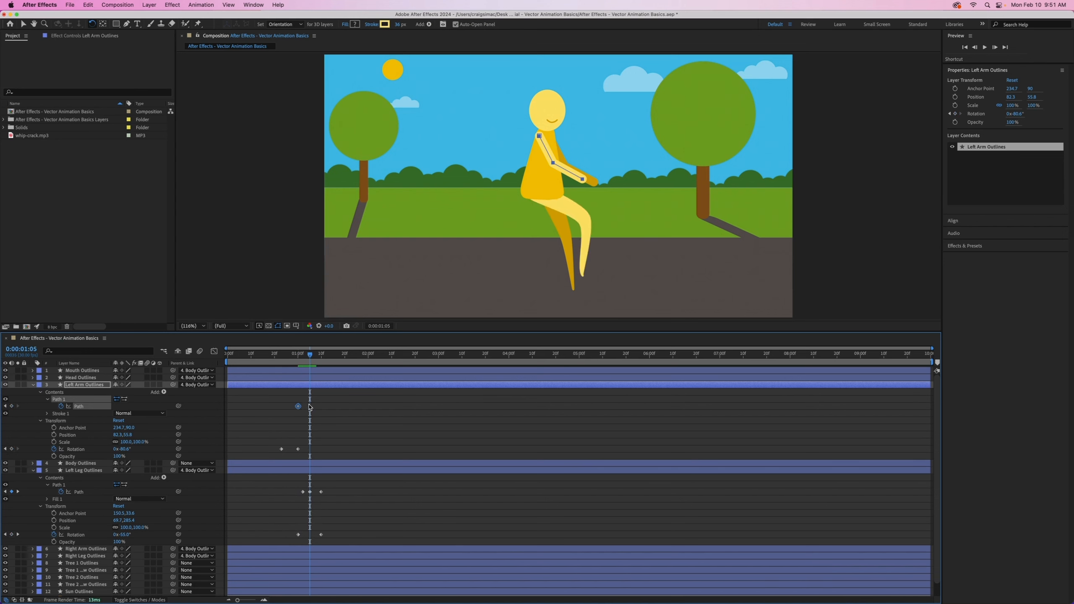
{"action": "left_click", "coordinate": [11, 406]}
- Bend the left arm at 0:00:01:05 by moving the hand point of its path up beside the chin
{"action": "left_click", "coordinate": [23, 25]}
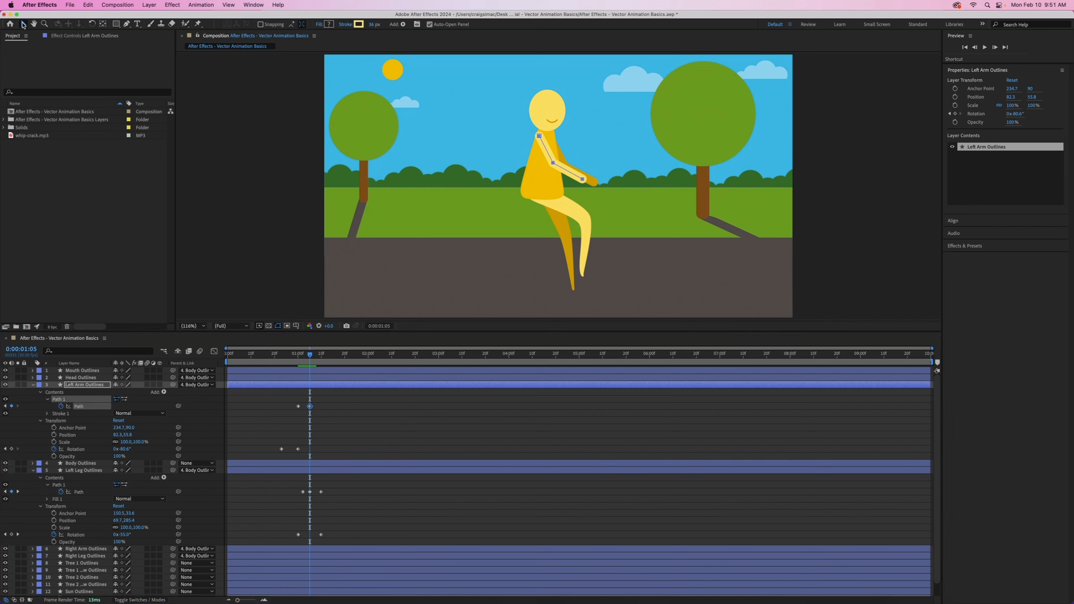
{"action": "left_click", "coordinate": [565, 167]}
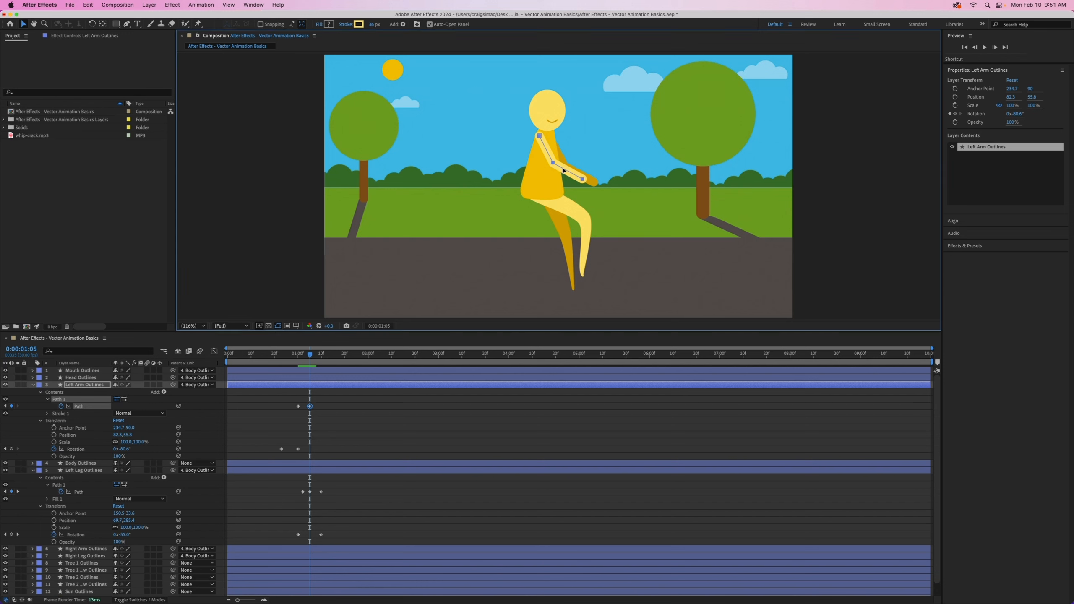
{"action": "left_click", "coordinate": [566, 170]}
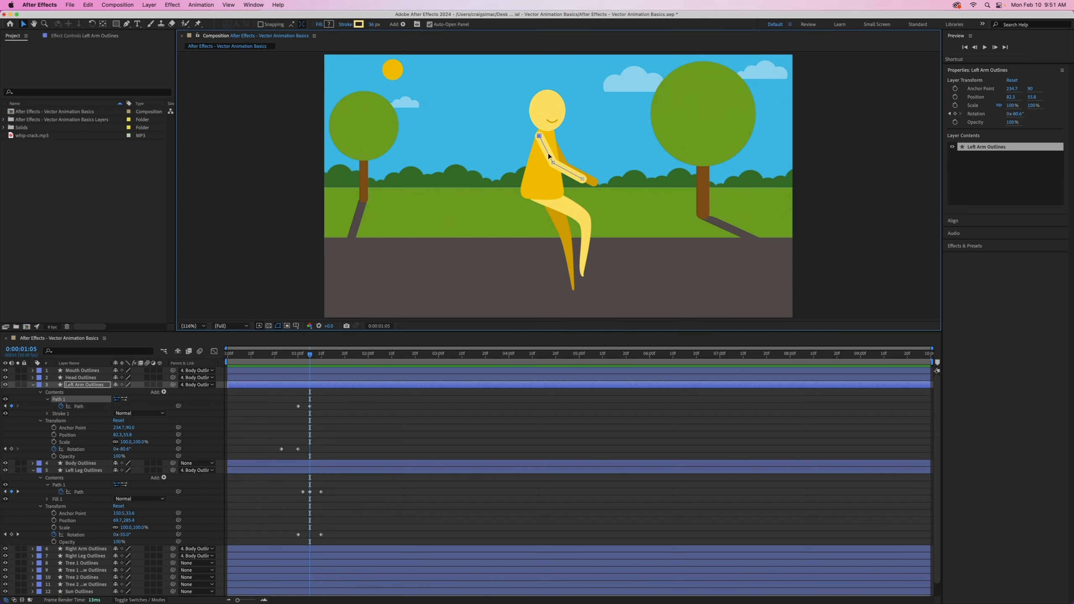
{"action": "left_click_drag", "start_coordinate": [583, 180], "coordinate": [562, 136]}
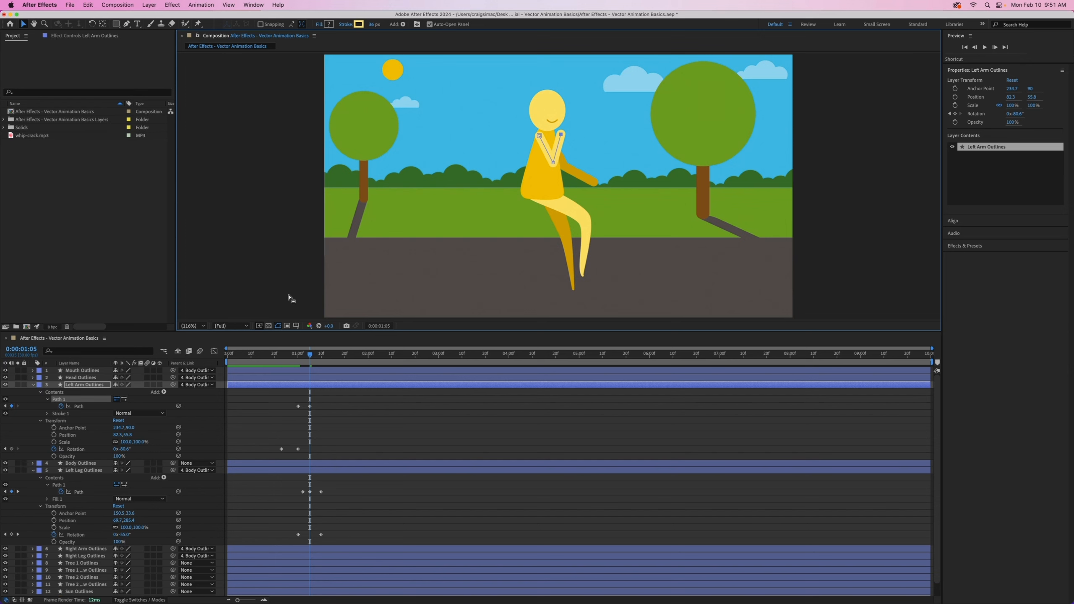
- Refine the left arm's bend at 0:00:01:05 by lowering the elbow point slightly and moving the hand point a little up and forward
{"action": "mouse_move", "coordinate": [311, 357]}
{"action": "left_mouse_down"}
{"action": "mouse_move", "coordinate": [243, 359]}
{"action": "mouse_move", "coordinate": [312, 359]}
{"action": "left_mouse_up"}
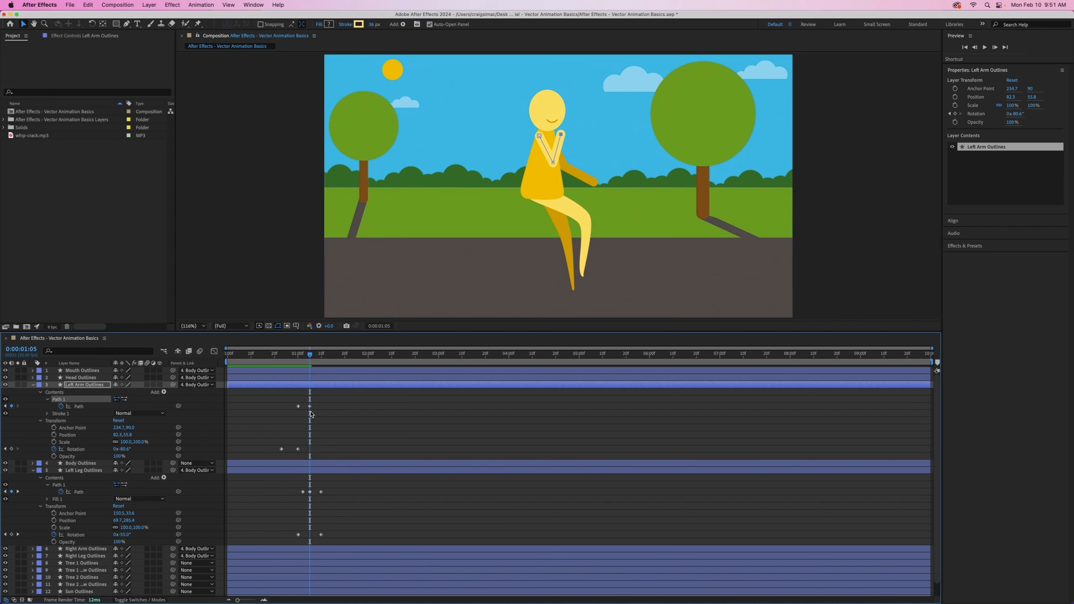
{"action": "left_click", "coordinate": [310, 406]}
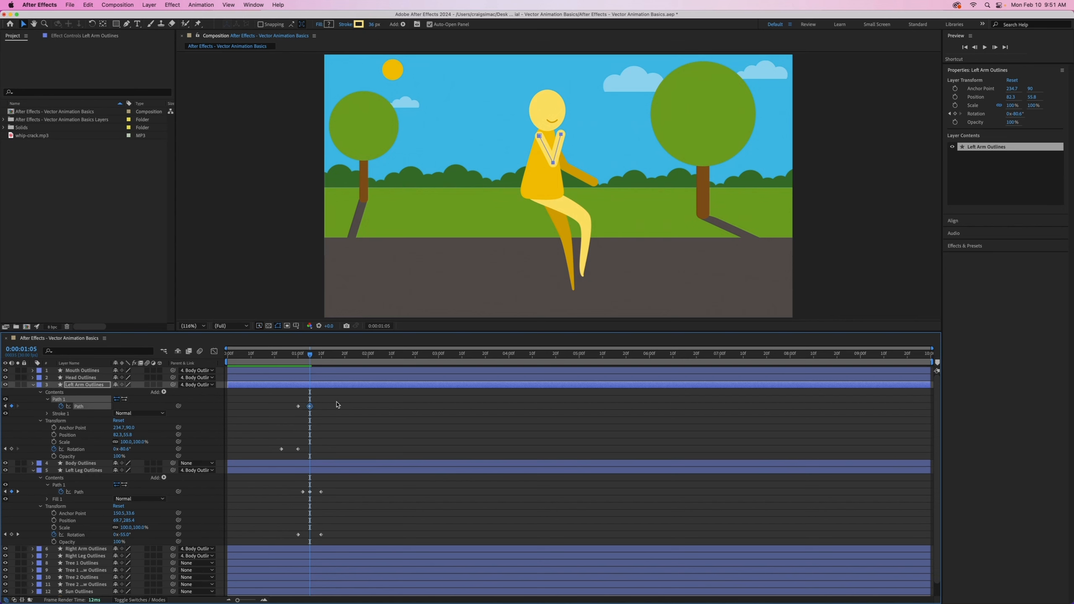
{"action": "left_click", "coordinate": [563, 135]}
{"action": "left_click", "coordinate": [562, 135]}
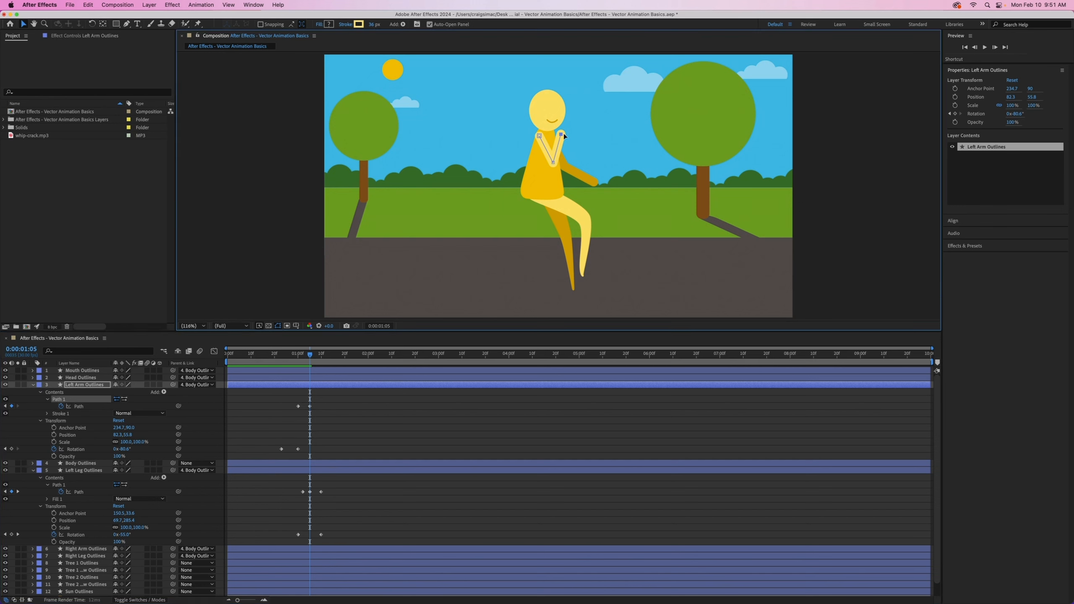
{"action": "left_click_drag", "start_coordinate": [562, 136], "coordinate": [552, 171]}
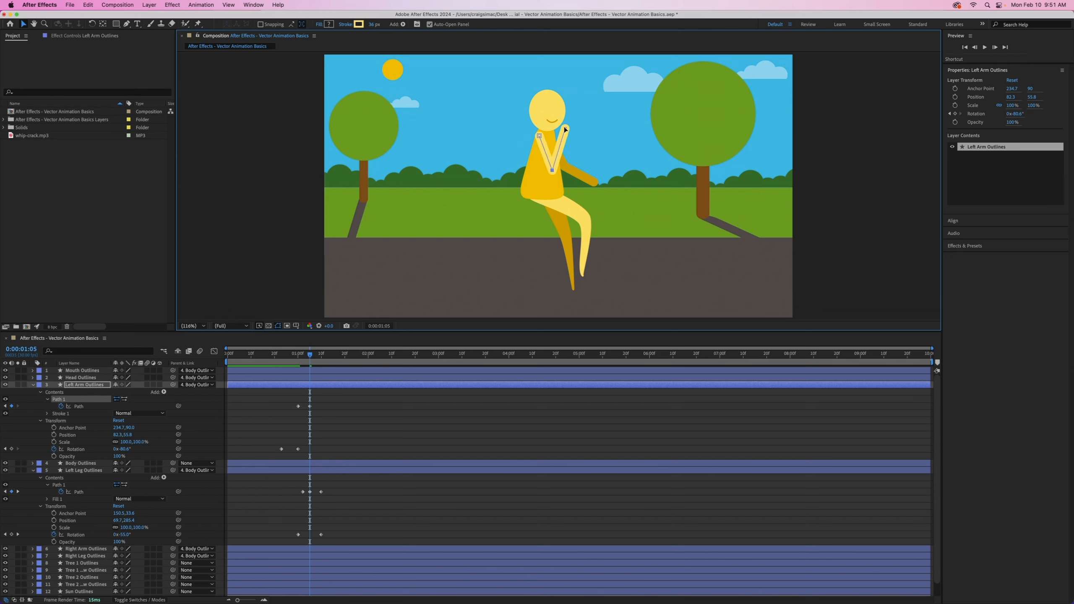
- Nudge the left arm's hand point slightly down and back toward the body at 0:00:01:05 and scrub through the kick to check it
{"action": "left_click_drag", "start_coordinate": [566, 130], "coordinate": [561, 134]}
{"action": "left_click_drag", "start_coordinate": [298, 358], "coordinate": [328, 360]}
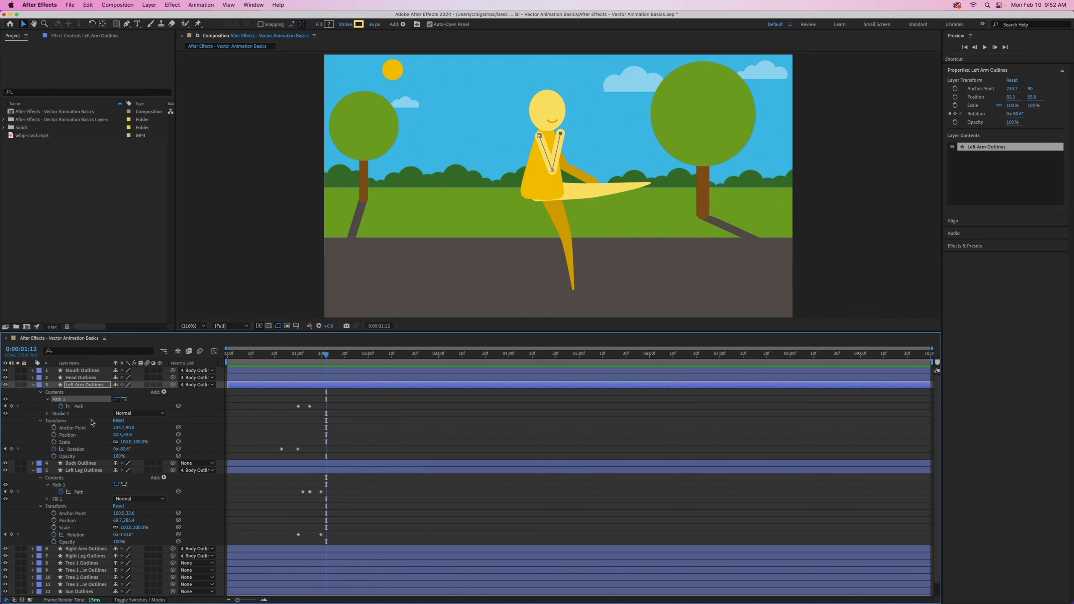
- Collapse the expanded properties of the left arm, left leg and sun layers
{"action": "left_click", "coordinate": [41, 393]}
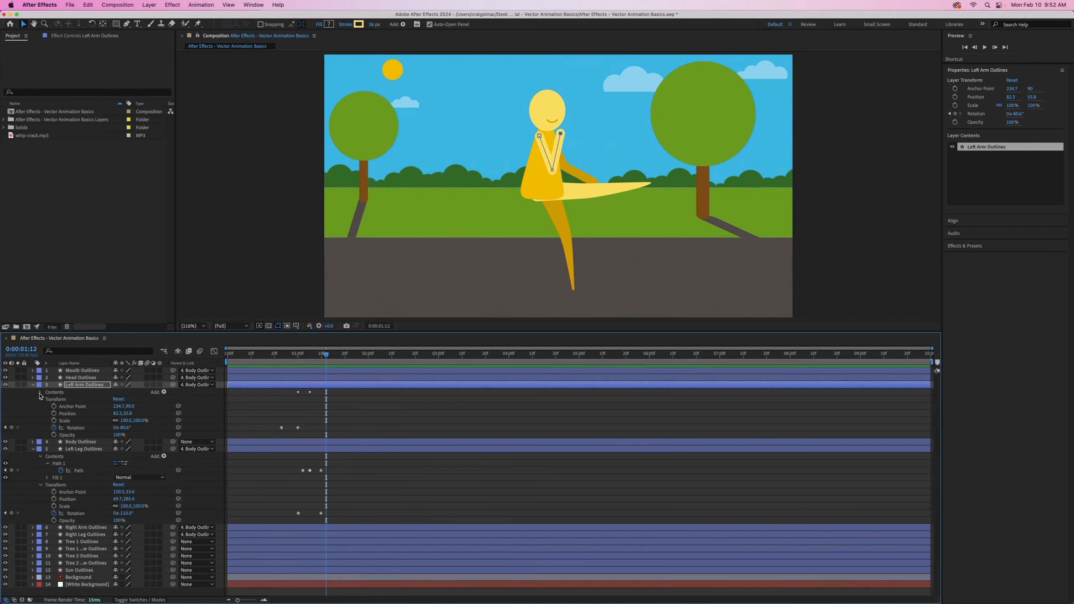
{"action": "left_click", "coordinate": [41, 457]}
{"action": "left_click", "coordinate": [34, 385]}
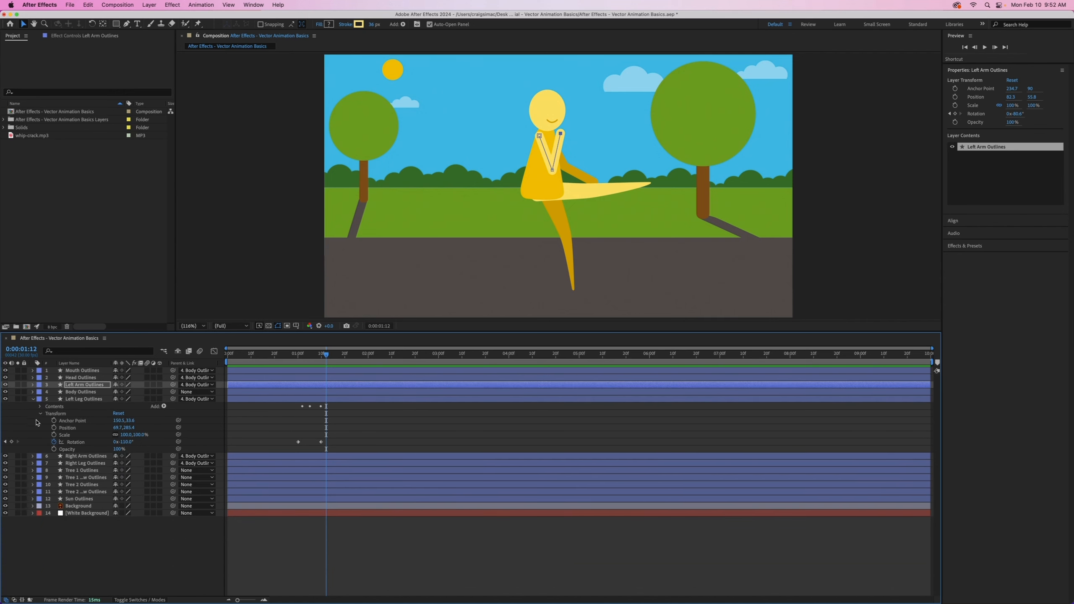
{"action": "left_click", "coordinate": [34, 400]}
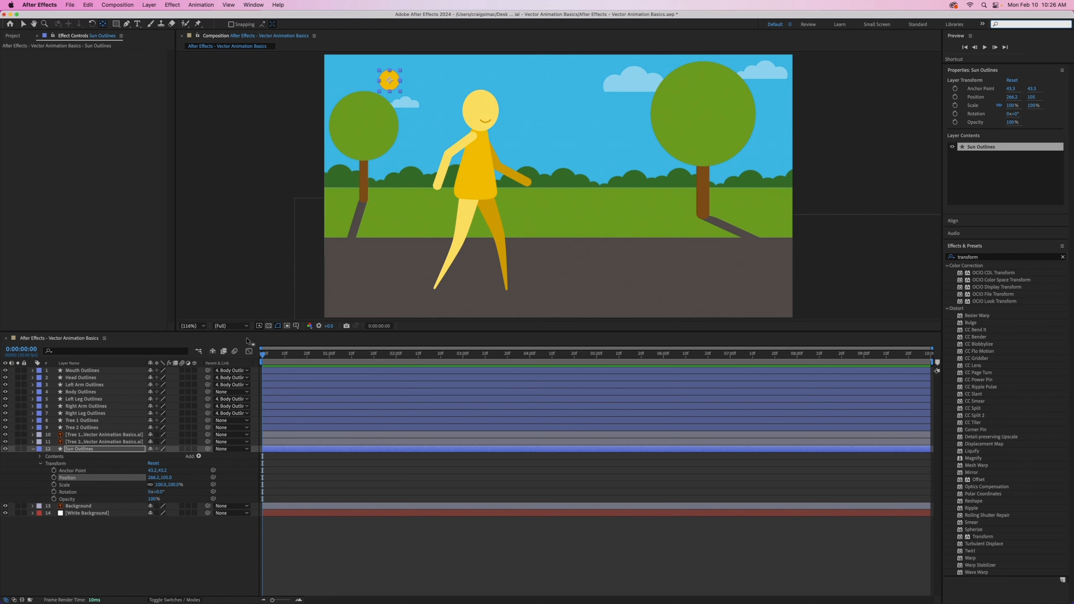
{"action": "left_click", "coordinate": [33, 449]}
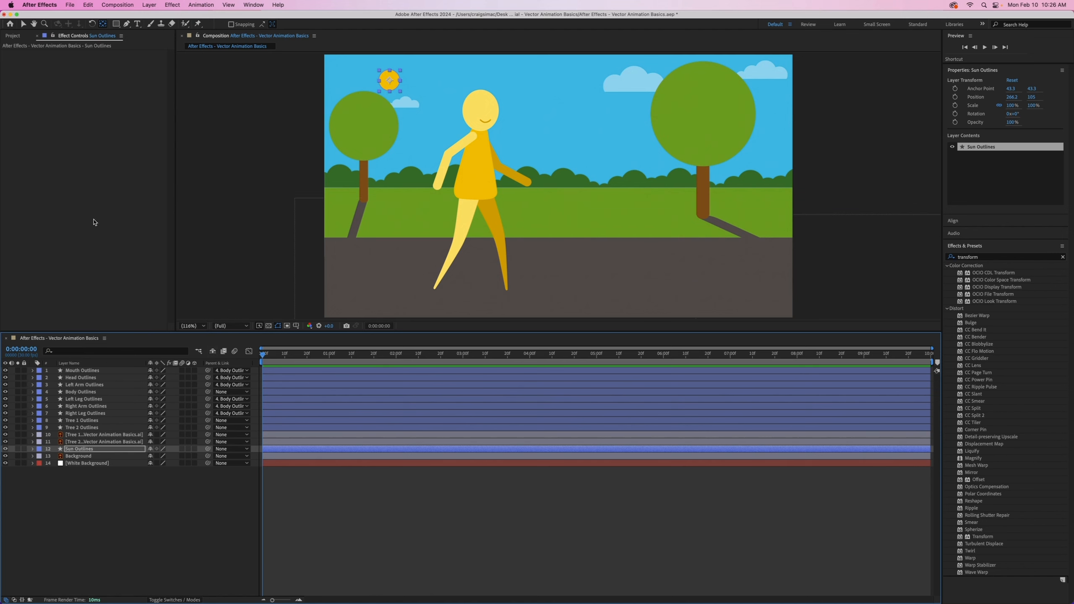
- Show the project's files and inspect the folder holding the imported Illustrator layers
{"action": "left_click", "coordinate": [11, 36]}
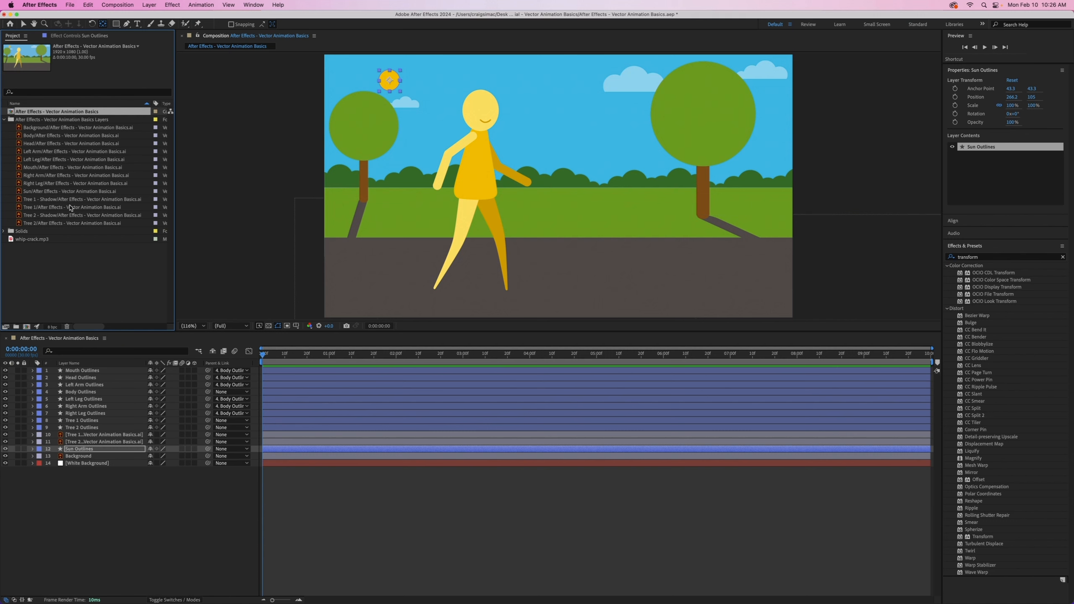
{"action": "left_click", "coordinate": [5, 120]}
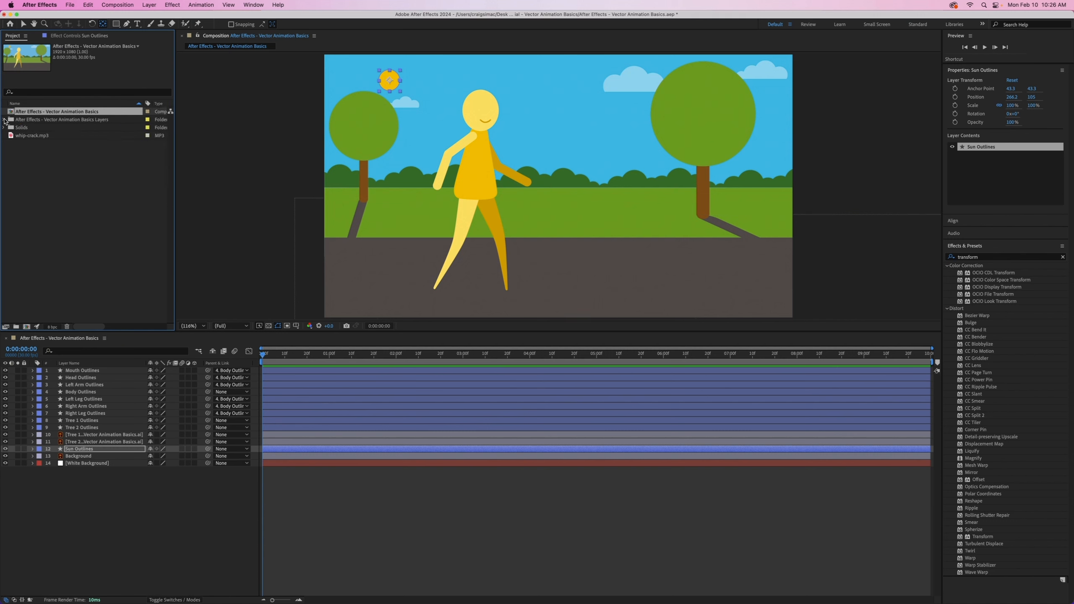
{"action": "left_click", "coordinate": [4, 120]}
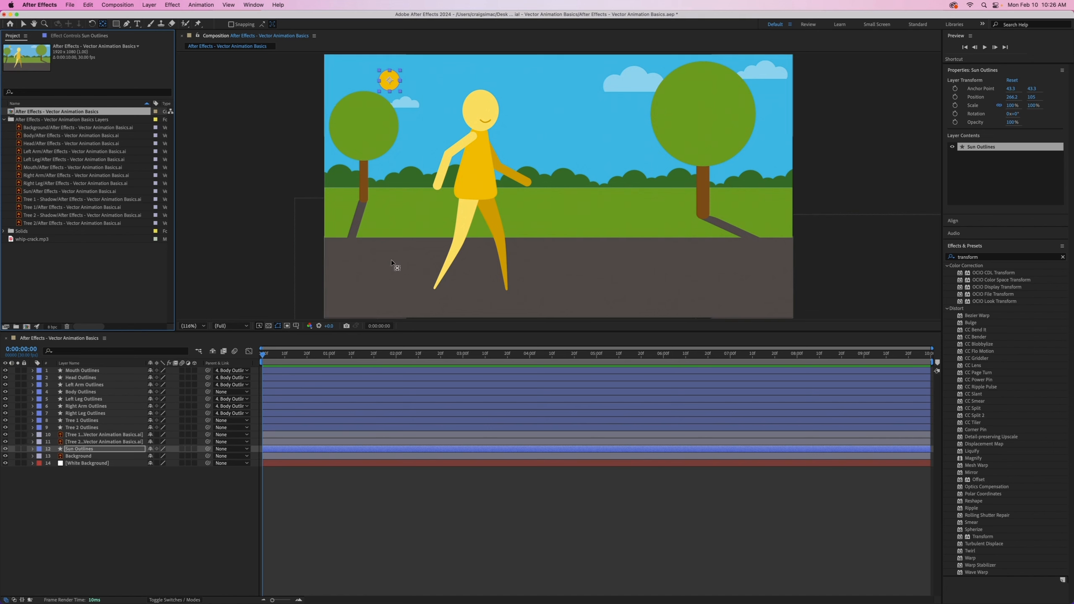
- Widen the layer name column and set the blending mode of both tree shadow layers to Multiply
{"action": "left_click", "coordinate": [76, 436]}
{"action": "left_click", "coordinate": [74, 443], "text": "shift"}
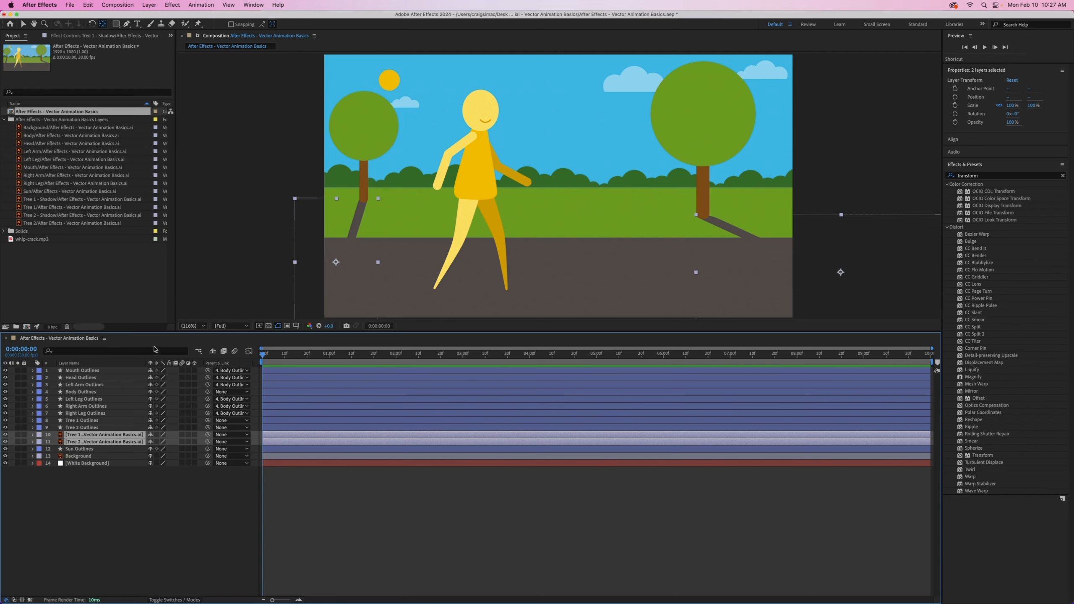
{"action": "left_click_drag", "start_coordinate": [142, 363], "coordinate": [208, 363]}
{"action": "right_click", "coordinate": [106, 436]}
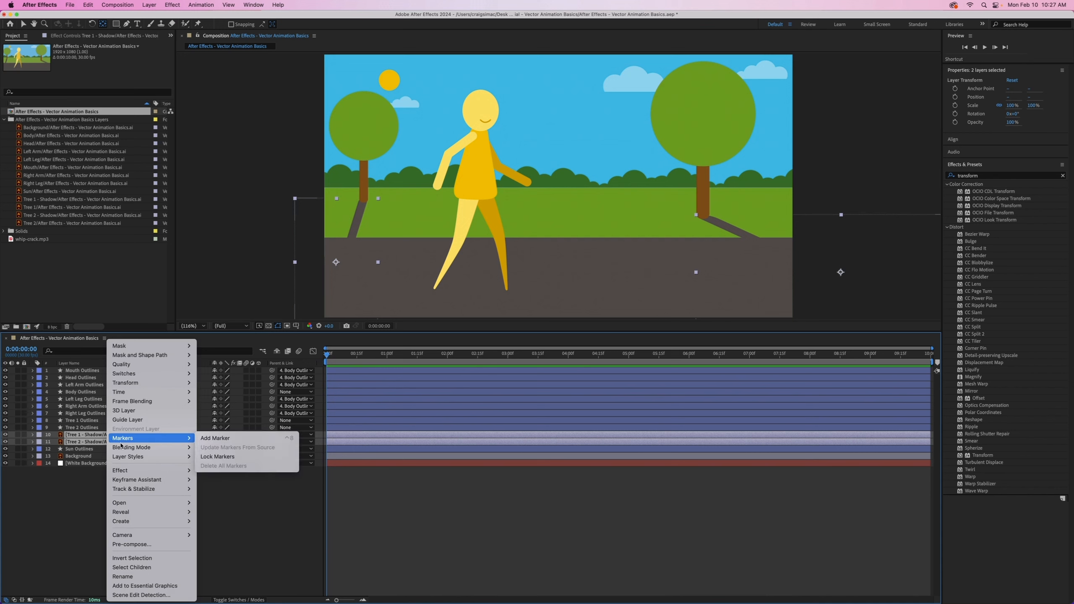
{"action": "mouse_move", "coordinate": [177, 447]}
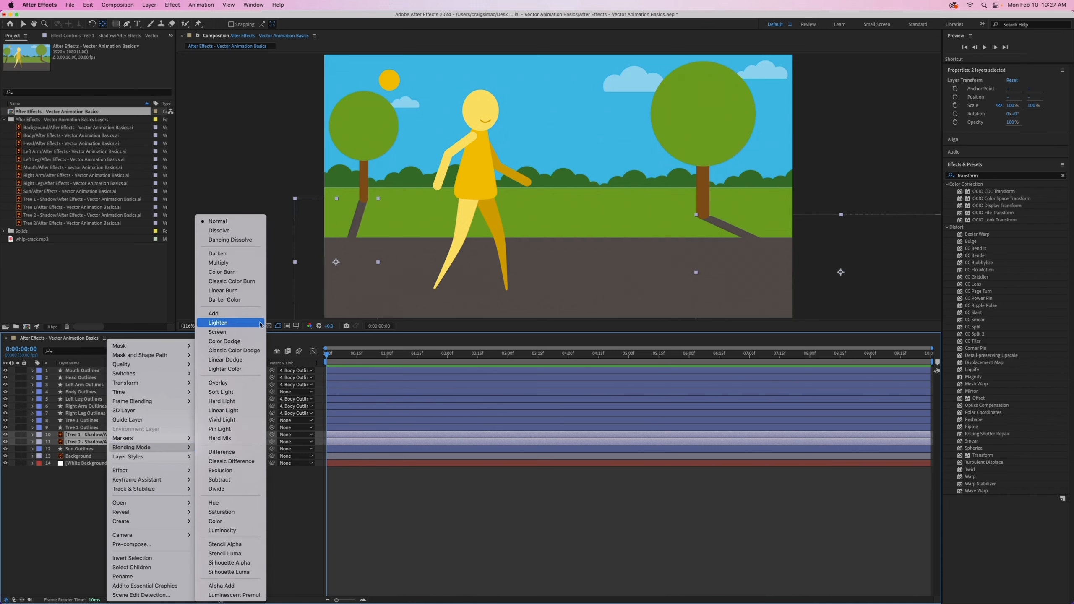
{"action": "left_click", "coordinate": [221, 266]}
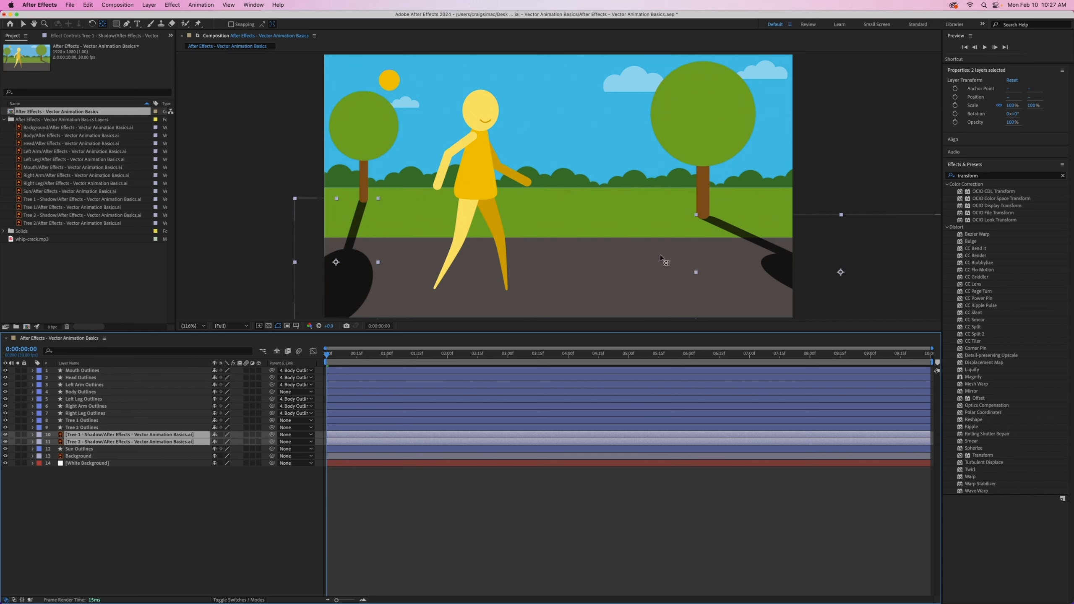
- Lower the opacity of both tree shadow layers to 60% and collapse their properties
{"action": "left_click", "coordinate": [33, 435]}
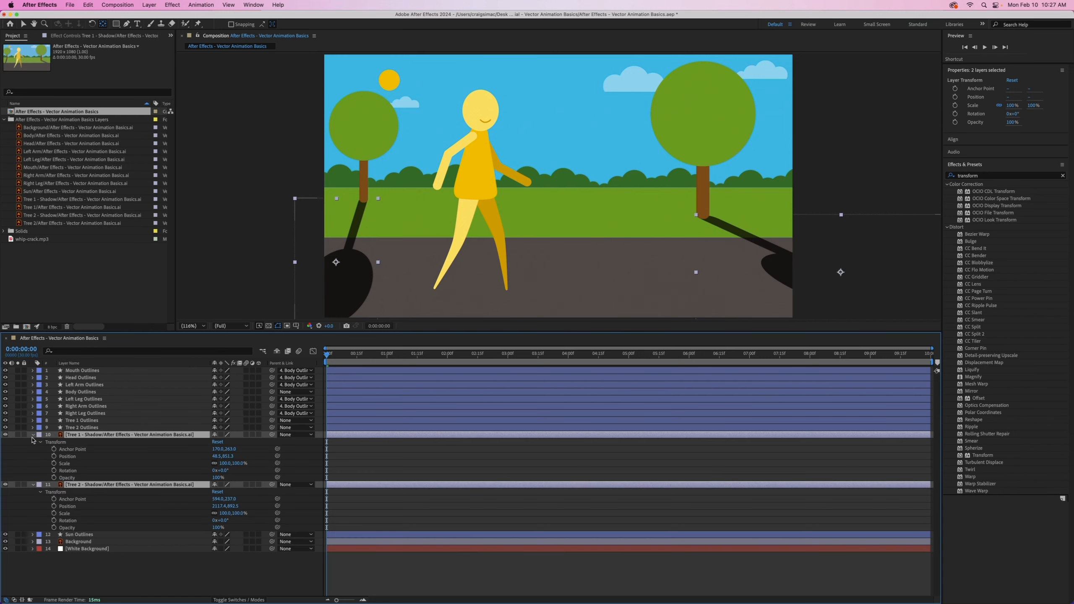
{"action": "left_click_drag", "start_coordinate": [219, 477], "coordinate": [204, 477]}
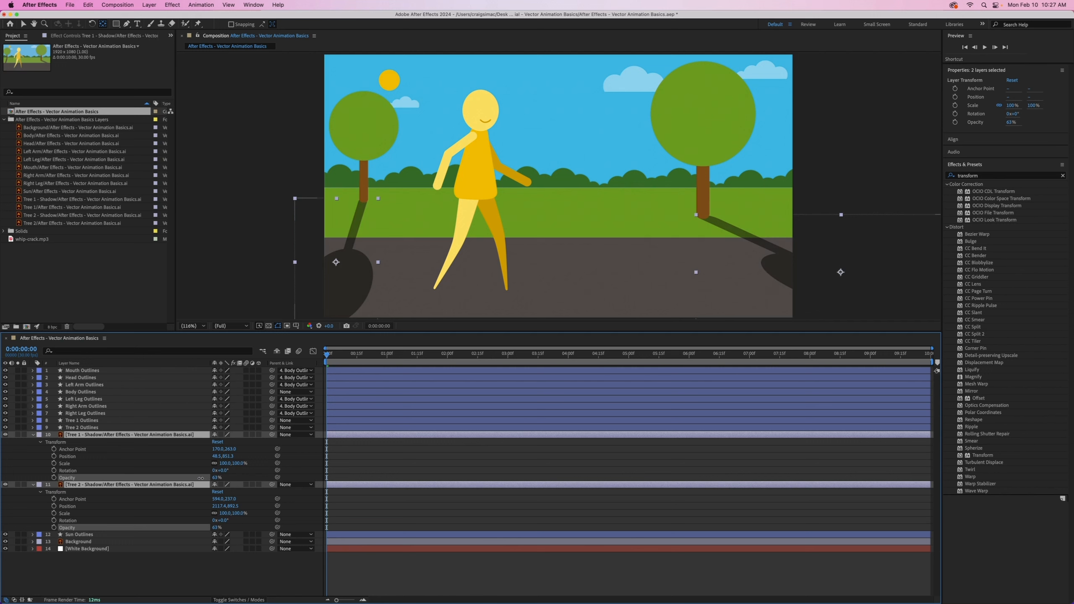
{"action": "left_click_drag", "start_coordinate": [200, 478], "coordinate": [199, 477]}
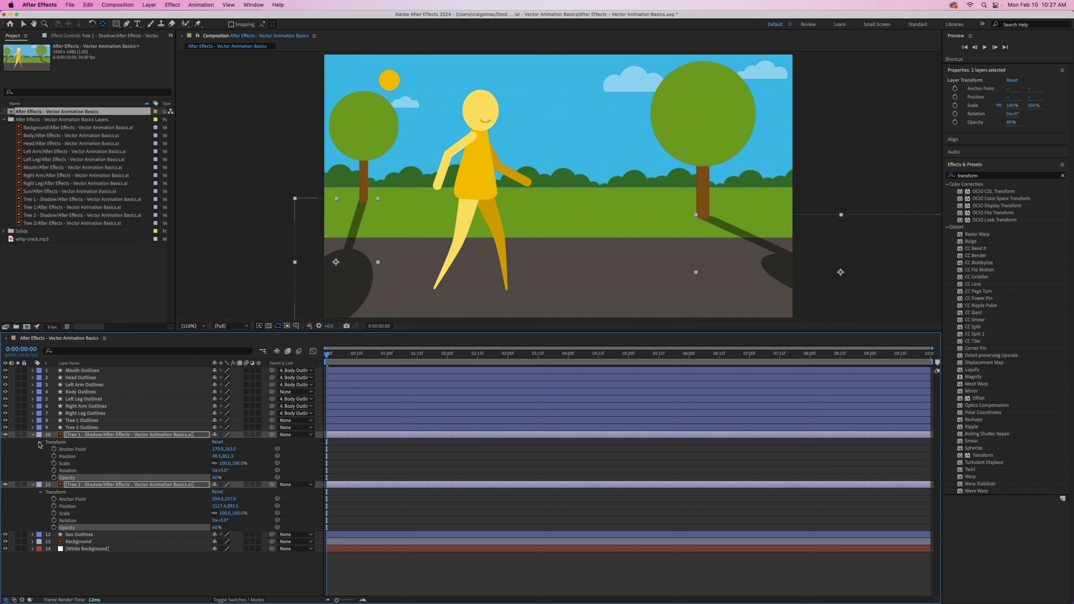
{"action": "left_click", "coordinate": [40, 443]}
{"action": "left_click", "coordinate": [33, 435]}
{"action": "left_click", "coordinate": [34, 442]}
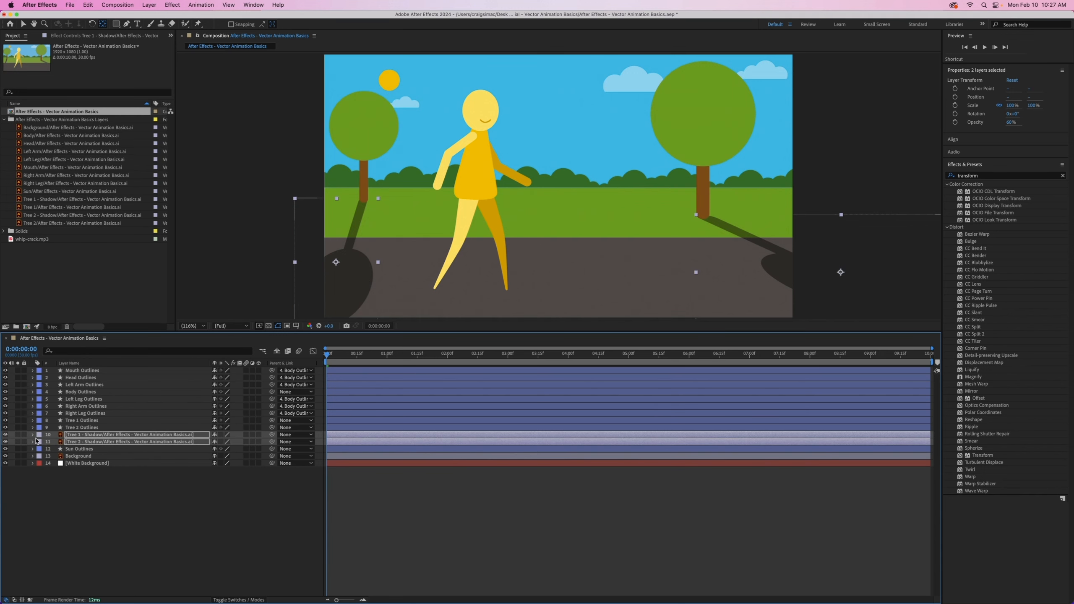
- Move the Tree 1 shadow layer's anchor point to the base of the tree trunk with the Pan Behind tool
{"action": "left_click", "coordinate": [76, 435], "text": "shift"}
{"action": "left_click", "coordinate": [77, 443], "text": "shift"}
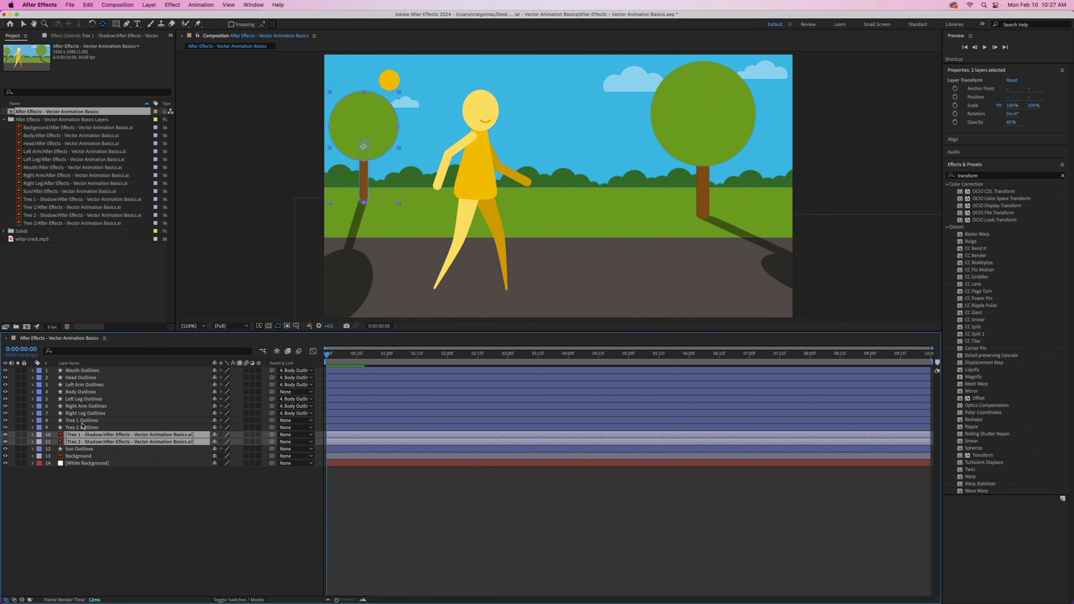
{"action": "left_click", "coordinate": [77, 436]}
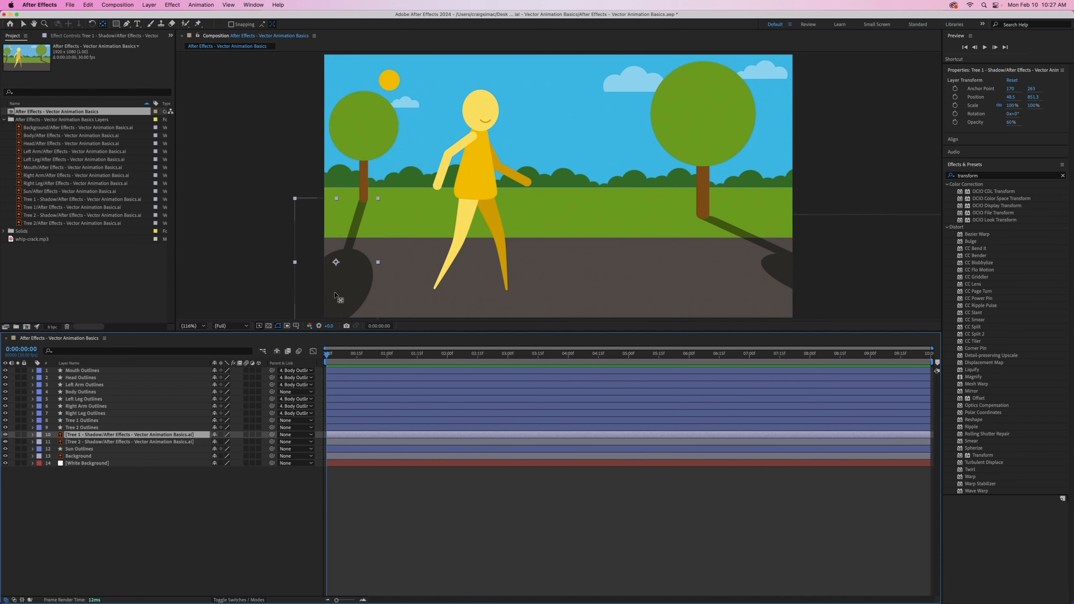
{"action": "left_click", "coordinate": [32, 435]}
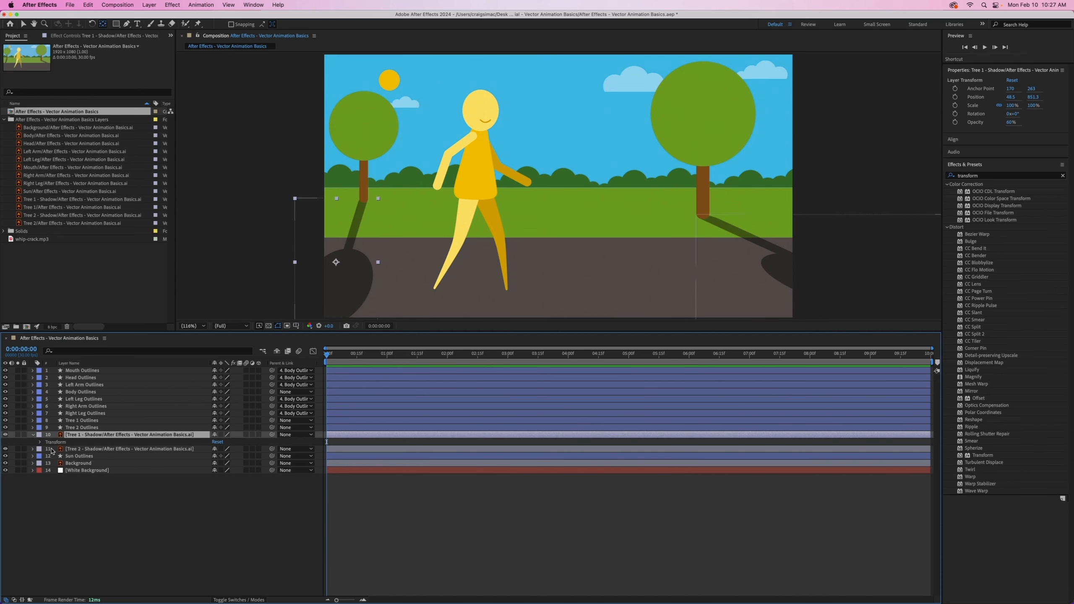
{"action": "left_click", "coordinate": [40, 442]}
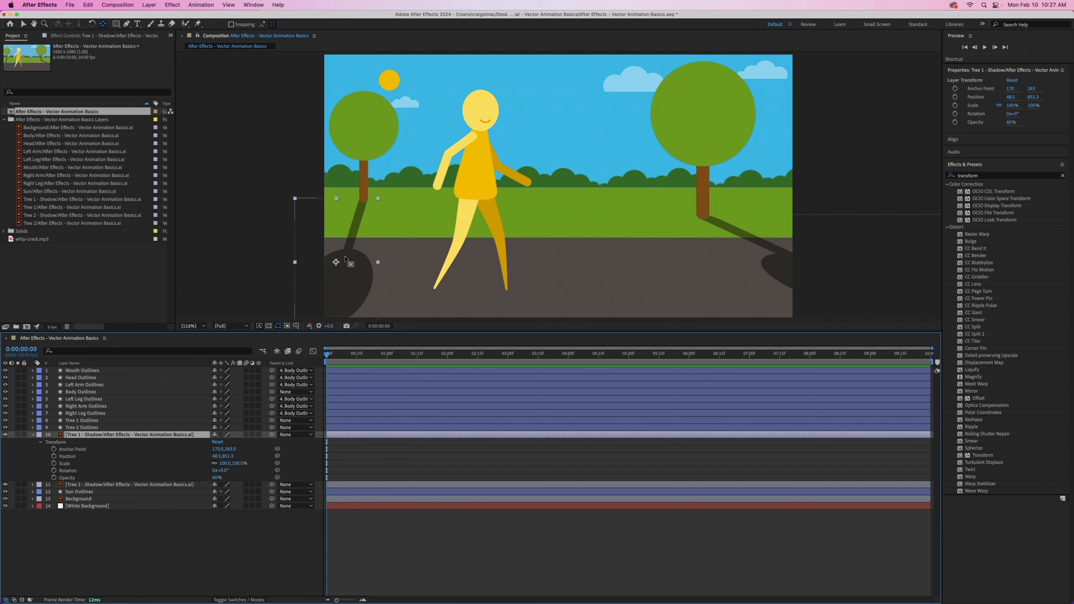
{"action": "left_click", "coordinate": [104, 25]}
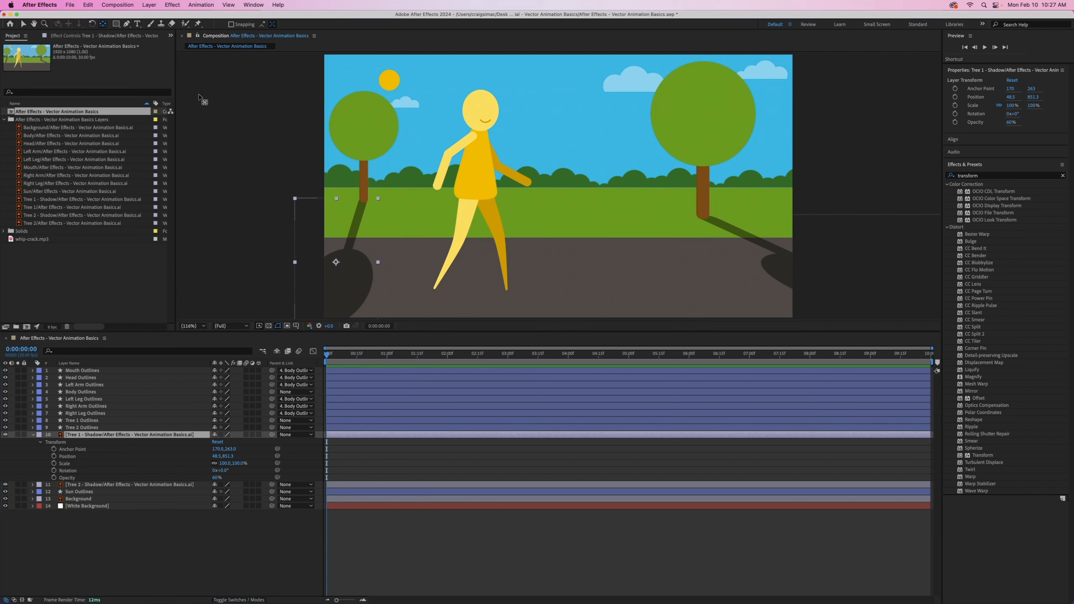
{"action": "left_click_drag", "start_coordinate": [341, 257], "coordinate": [364, 202]}
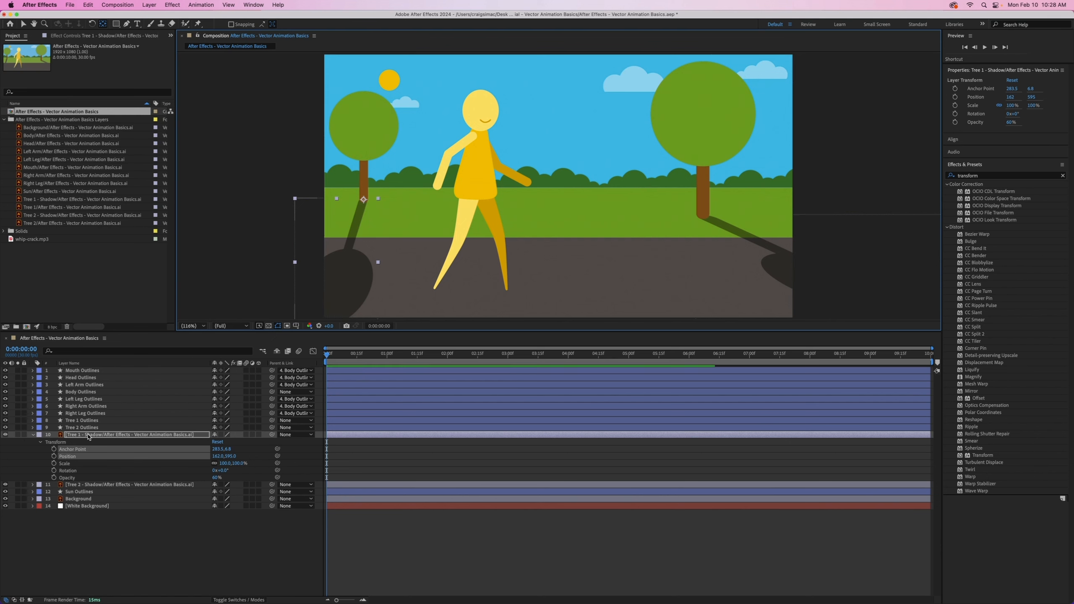
- Apply the Transform effect to the Tree 1 shadow layer and expand its properties
{"action": "right_click", "coordinate": [89, 437]}
{"action": "mouse_move", "coordinate": [101, 459]}
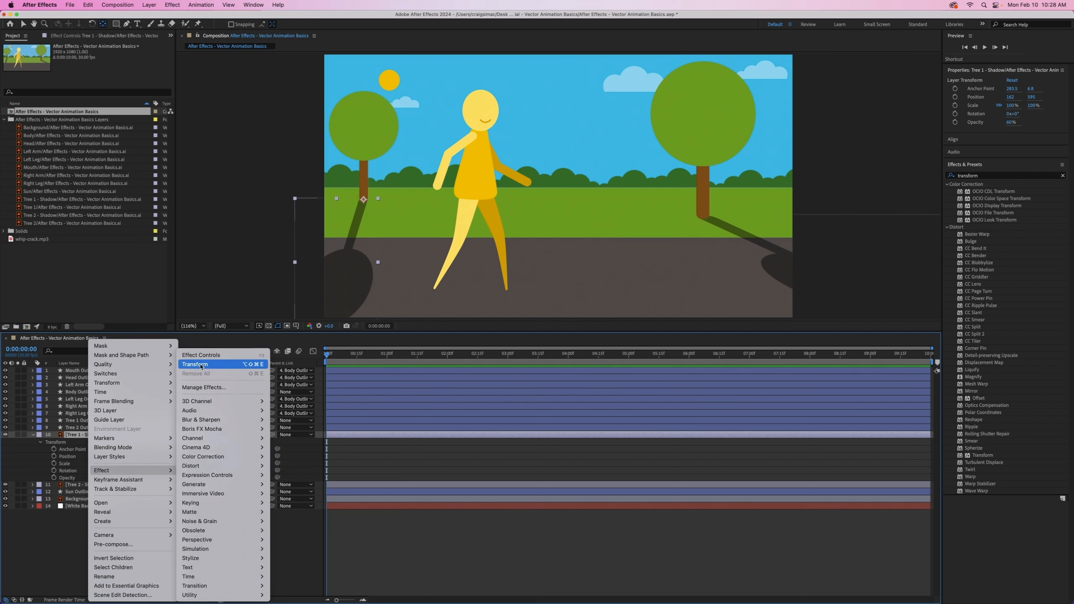
{"action": "left_click", "coordinate": [202, 366]}
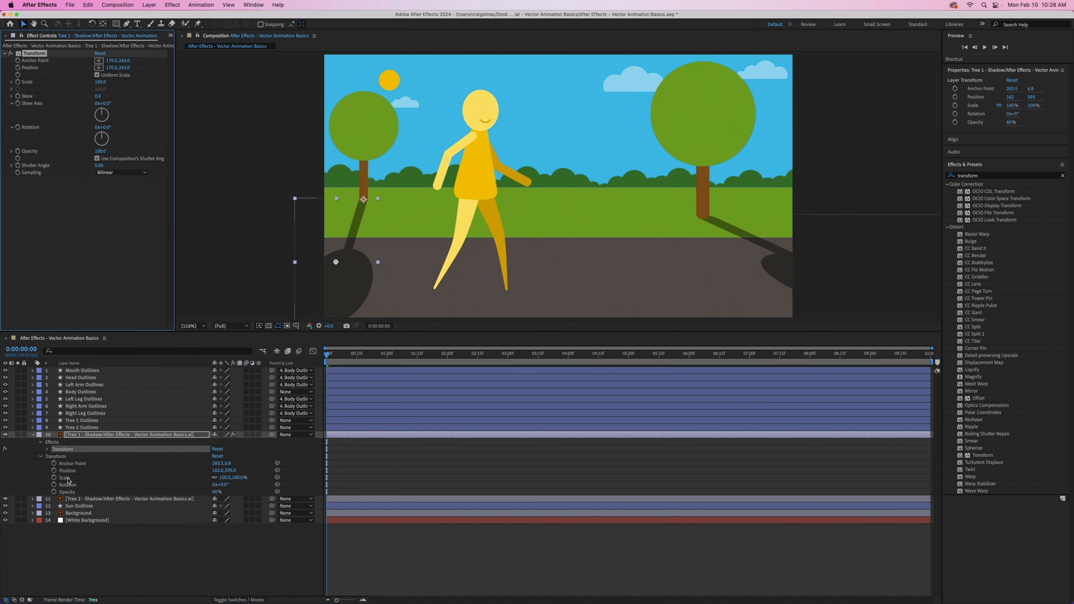
{"action": "left_click", "coordinate": [47, 450]}
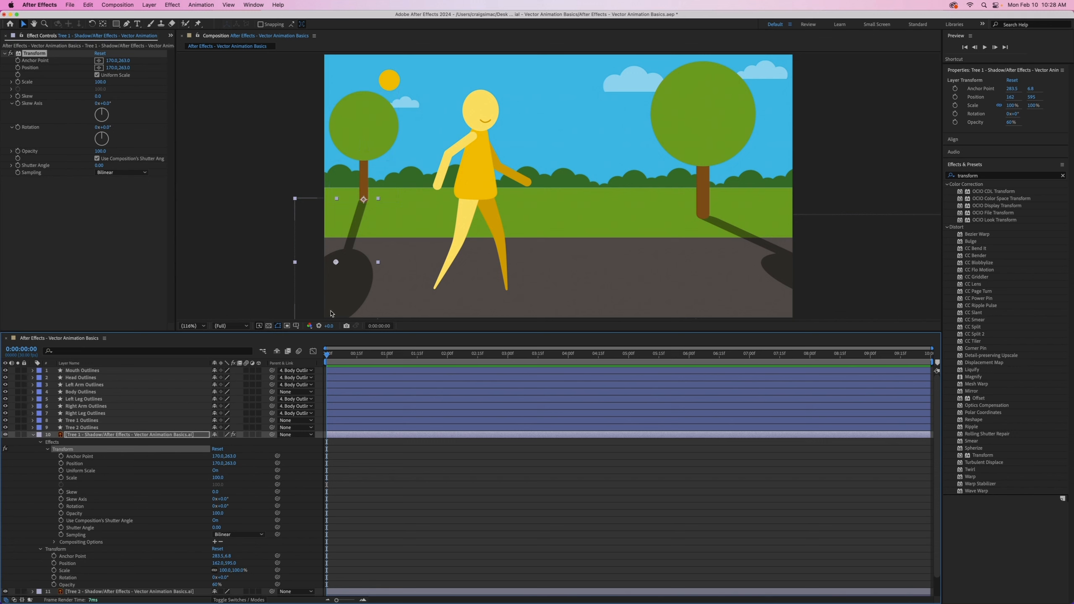
- Set the Skew Axis of the Tree 1 shadow's Transform effect to 90°
{"action": "left_click_drag", "start_coordinate": [104, 112], "coordinate": [111, 117]}
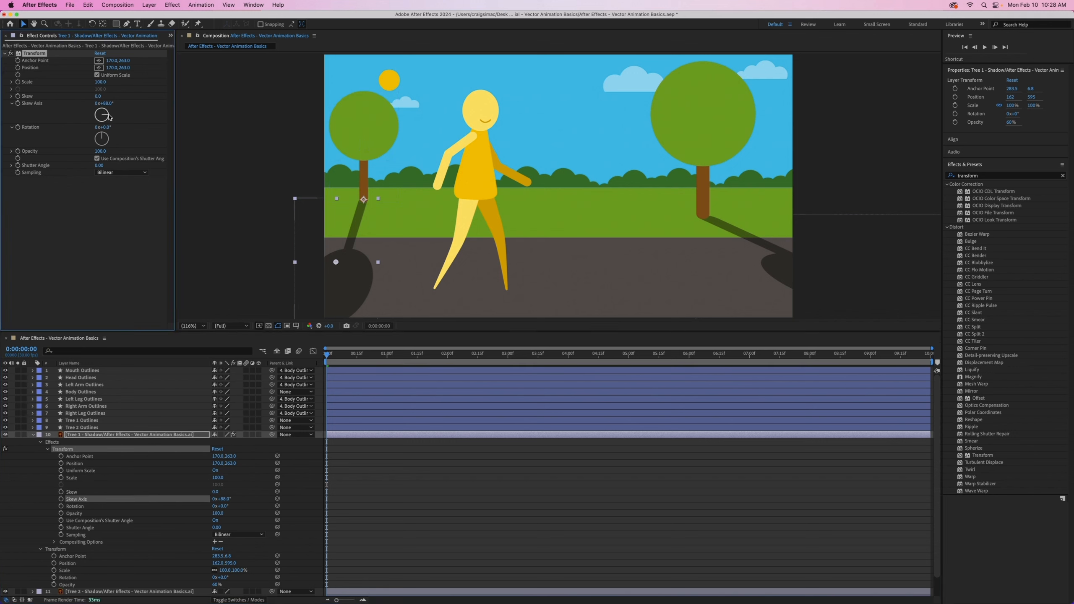
{"action": "left_click", "coordinate": [225, 500]}
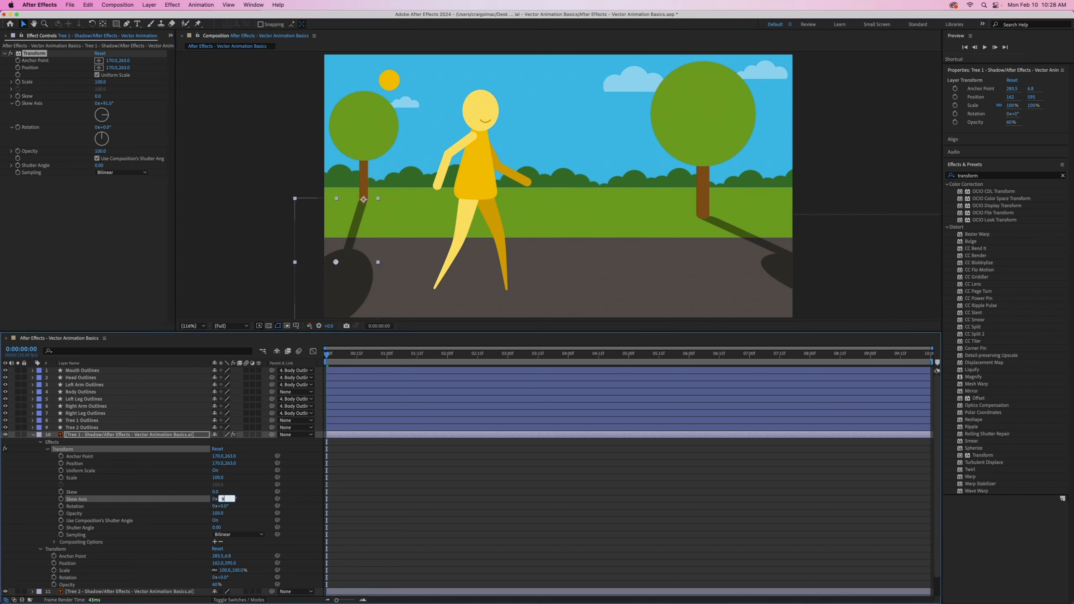
{"action": "key", "text": "Tab"}
- Set the Transform effect's Anchor Point and Position to the base of Tree 1's trunk, at 281.4, 3.3
{"action": "left_click", "coordinate": [99, 62]}
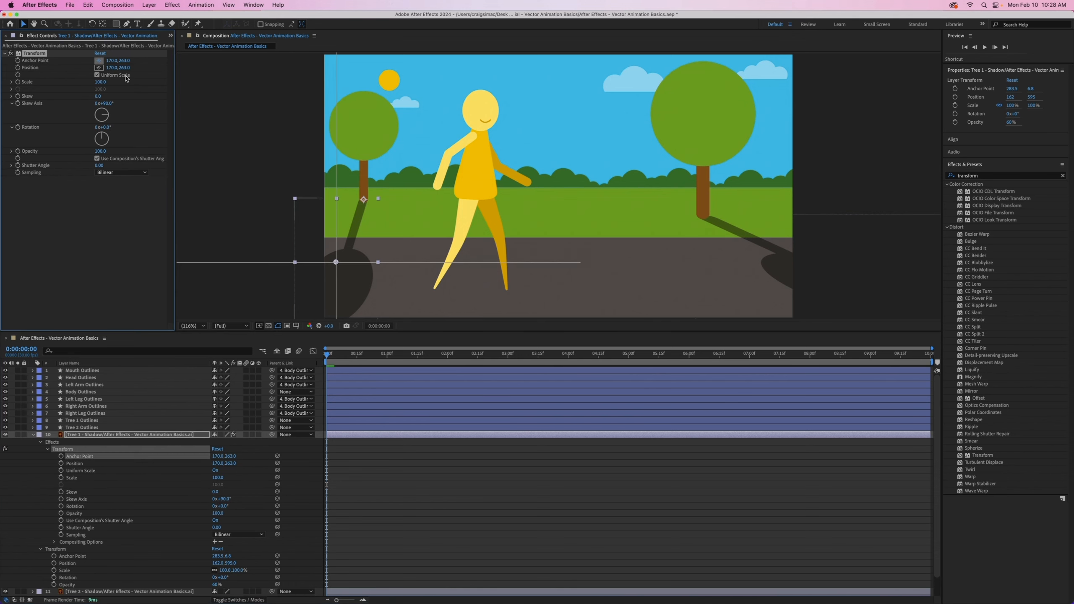
{"action": "left_click", "coordinate": [363, 197]}
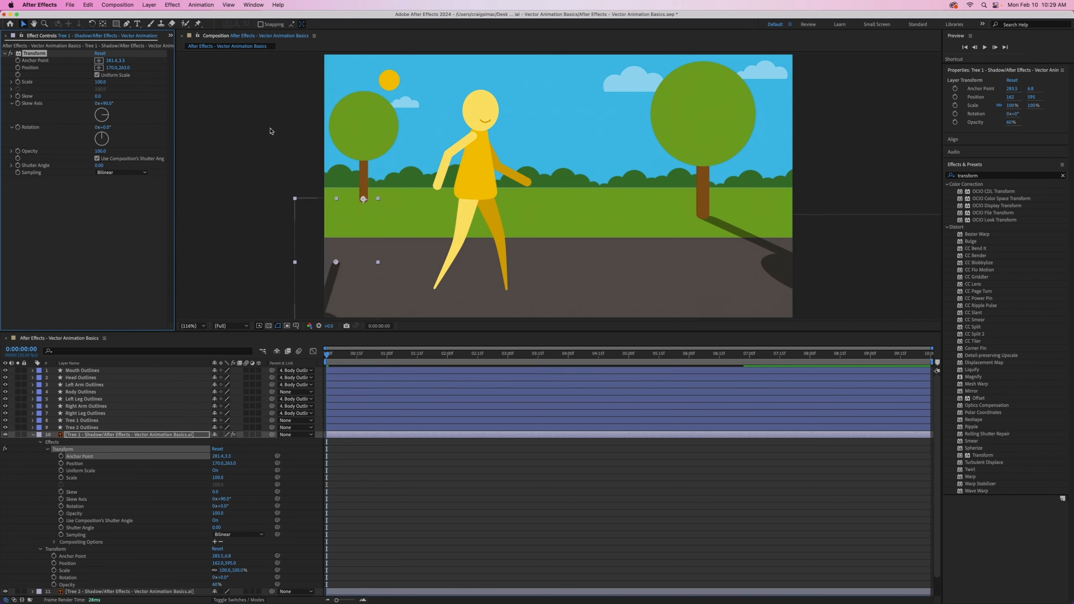
{"action": "left_click", "coordinate": [99, 67]}
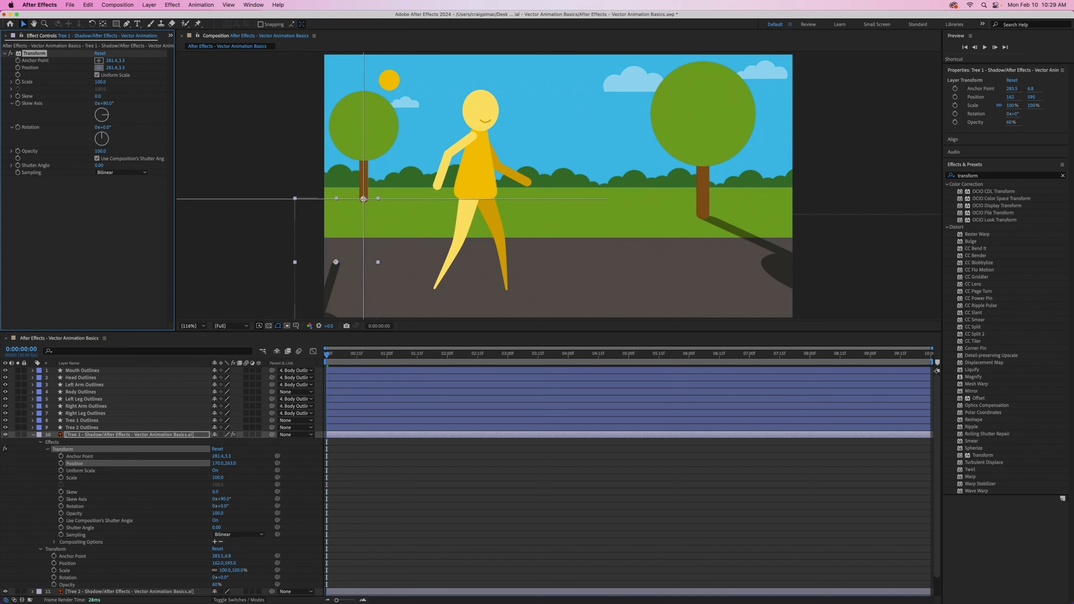
{"action": "left_click", "coordinate": [364, 199]}
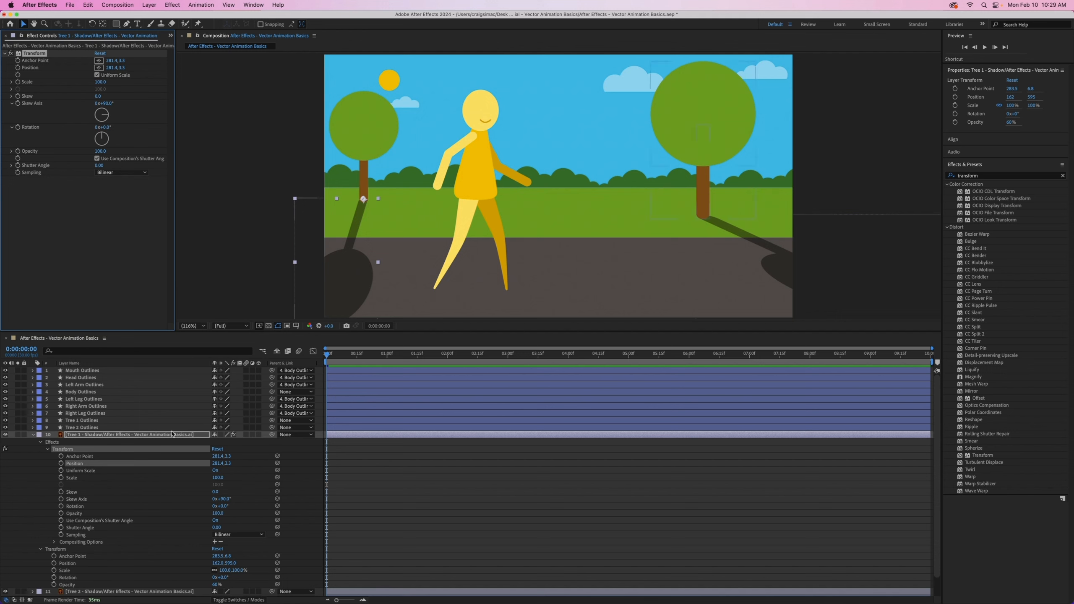
- Keyframe the Tree 1 shadow's Skew at 0 on the first frame and 39 at 0:00:09:29, and scrub back to check it
{"action": "left_click", "coordinate": [61, 492]}
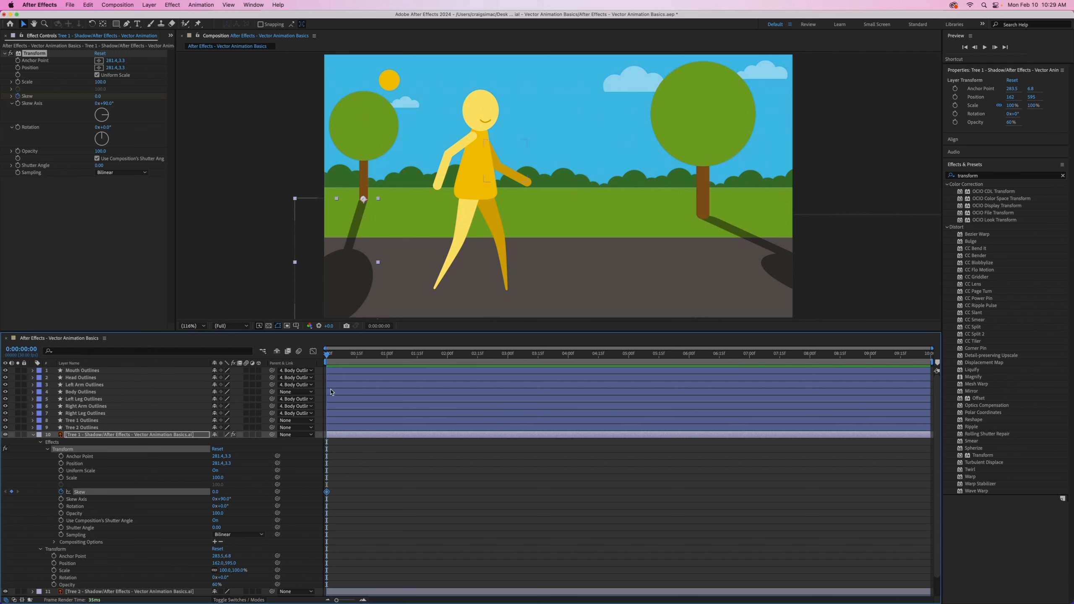
{"action": "left_click_drag", "start_coordinate": [328, 356], "coordinate": [929, 355]}
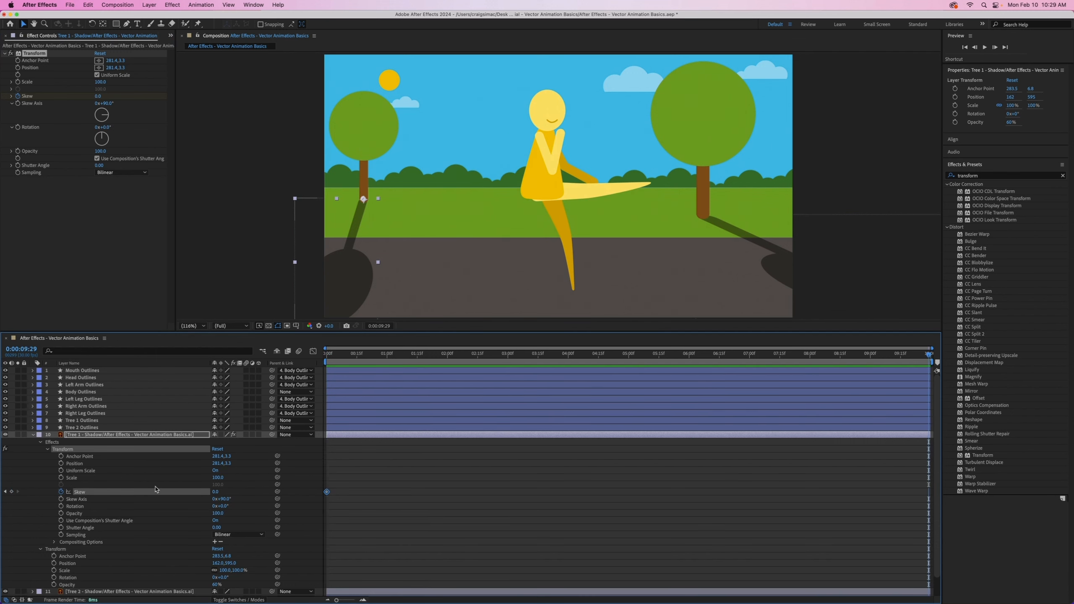
{"action": "left_click", "coordinate": [12, 491]}
{"action": "left_click", "coordinate": [215, 492]}
{"action": "key", "text": "Tab"}
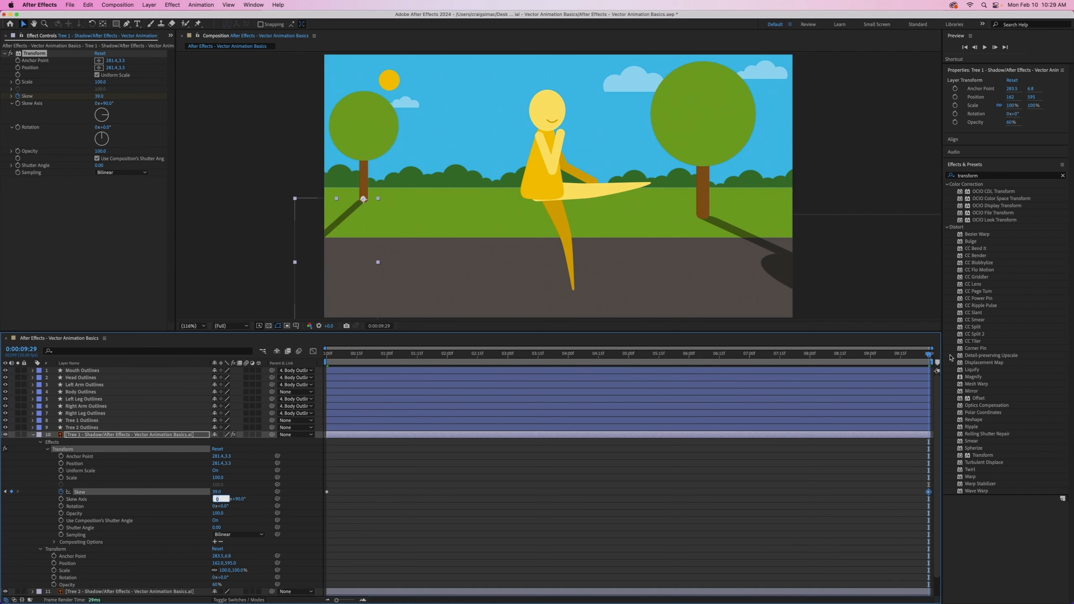
{"action": "left_click_drag", "start_coordinate": [929, 359], "coordinate": [224, 381]}
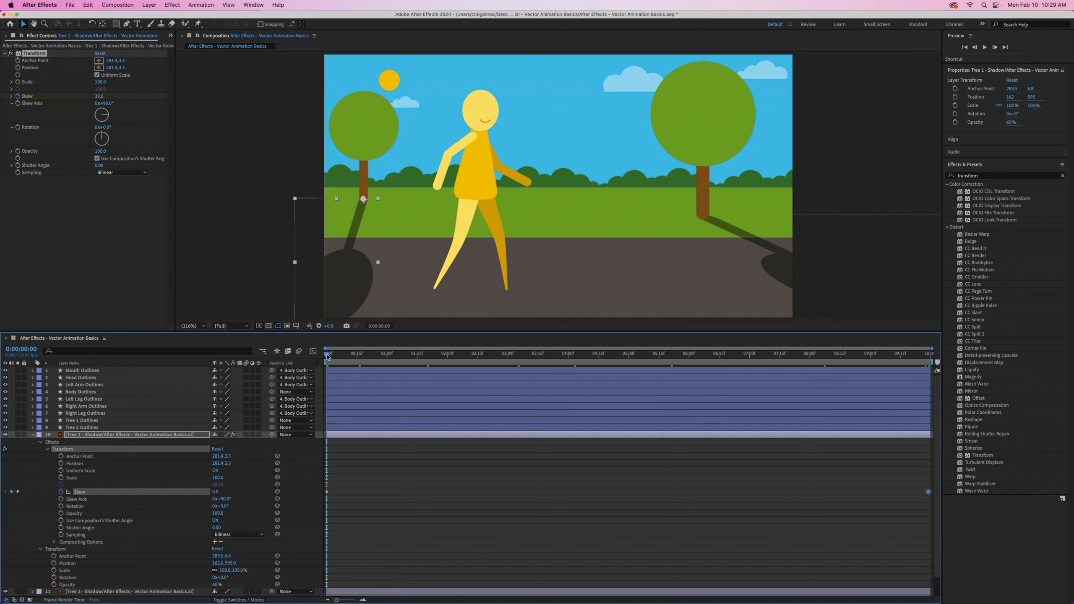
- Preview the Tree 1 shadow's motion and copy its keyframed Transform effect onto the Tree 2 shadow layer
{"action": "key", "text": "space"}
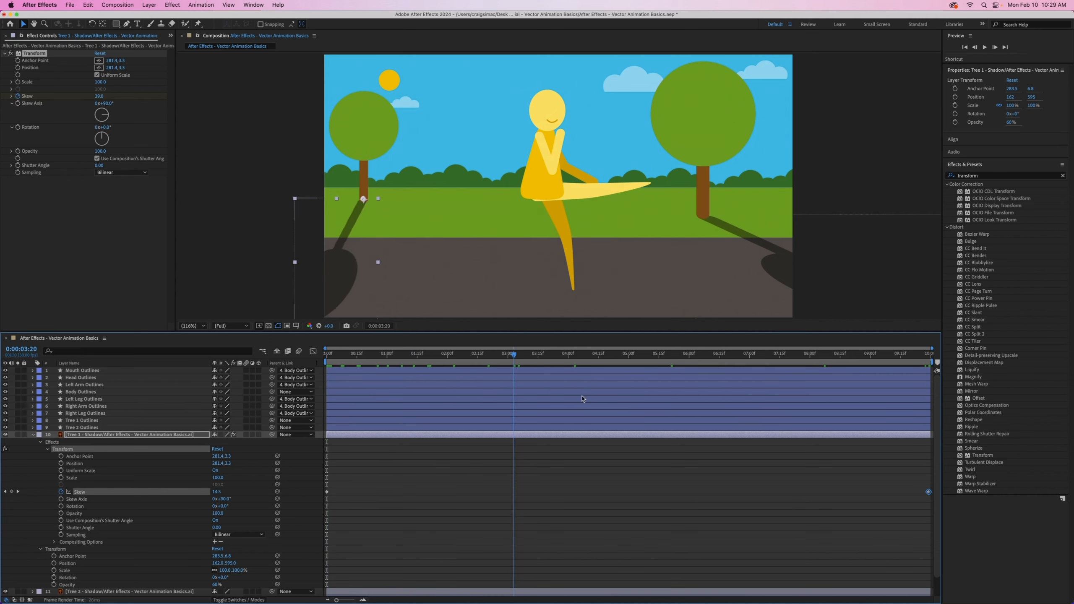
{"action": "left_click_drag", "start_coordinate": [918, 405], "coordinate": [275, 357]}
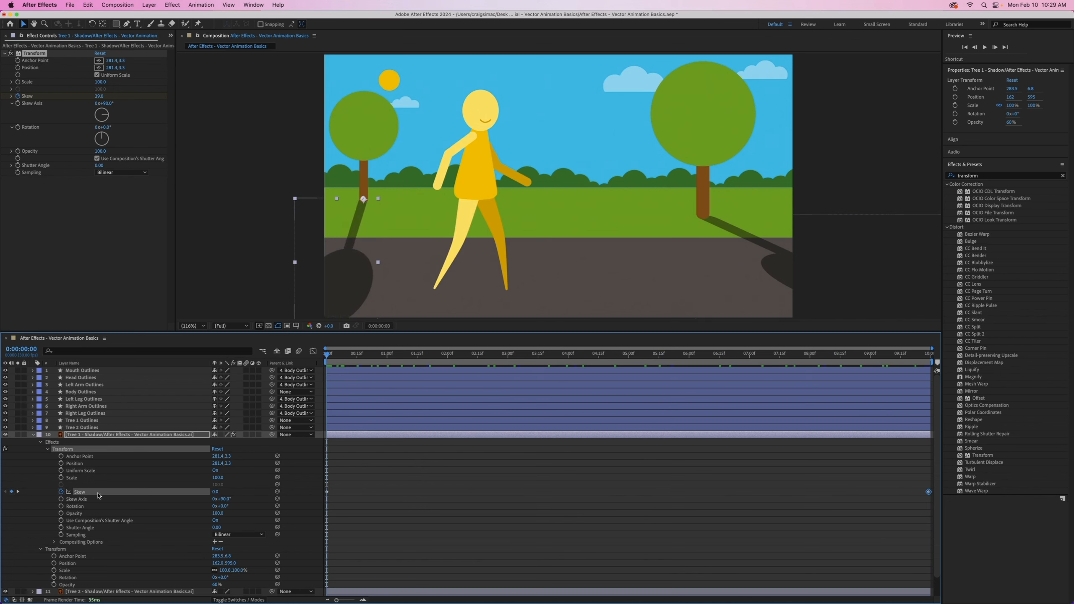
{"action": "left_click", "coordinate": [53, 442]}
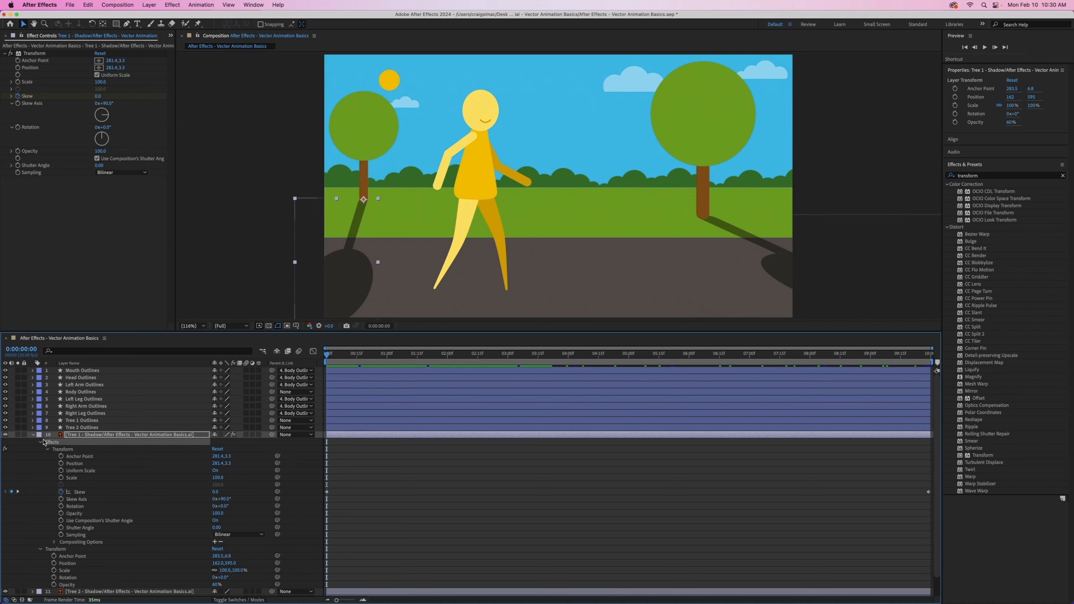
{"action": "left_click", "coordinate": [32, 435]}
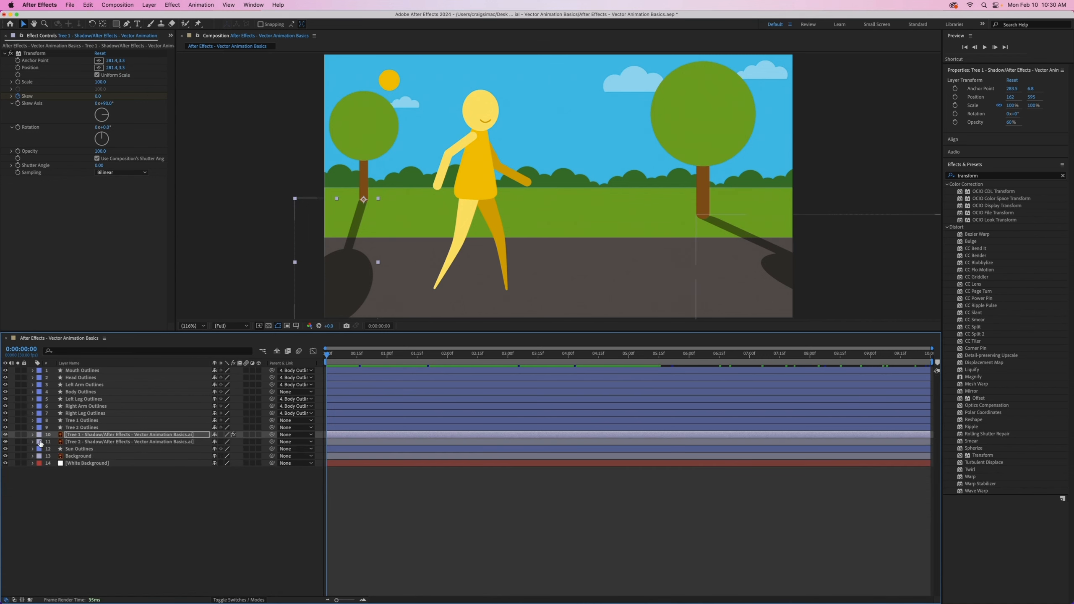
{"action": "left_click", "coordinate": [33, 442]}
{"action": "left_click", "coordinate": [78, 443]}
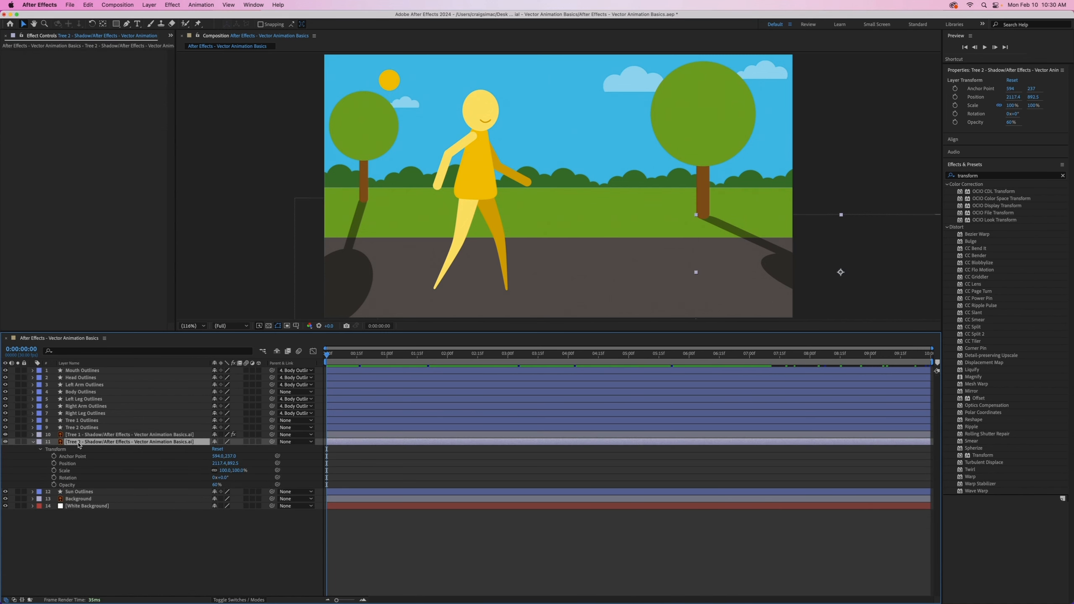
{"action": "key", "text": "super+v"}
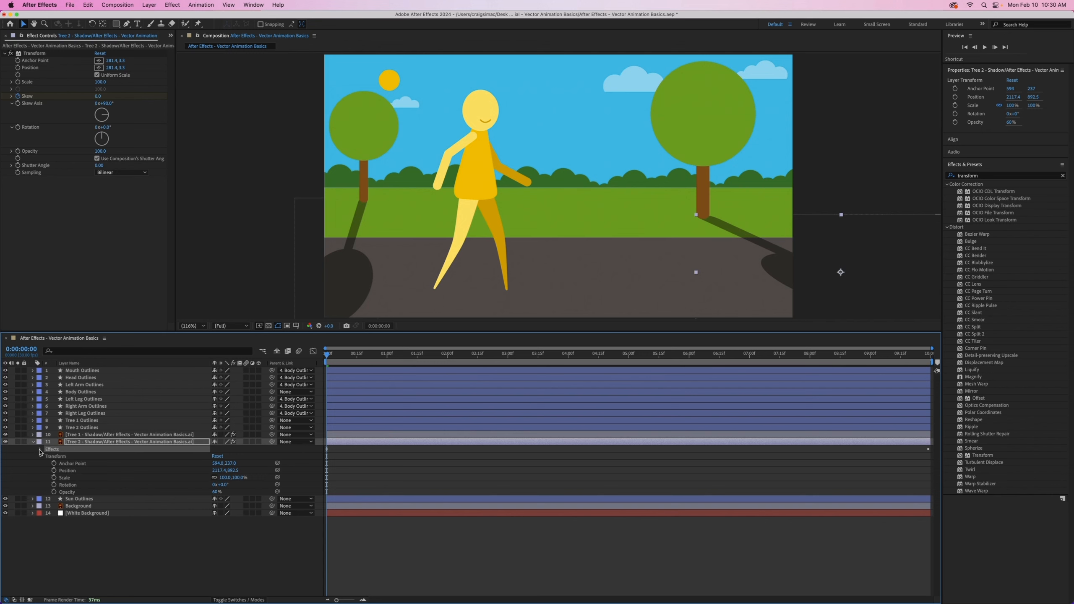
{"action": "left_click", "coordinate": [41, 449]}
{"action": "left_click", "coordinate": [48, 456]}
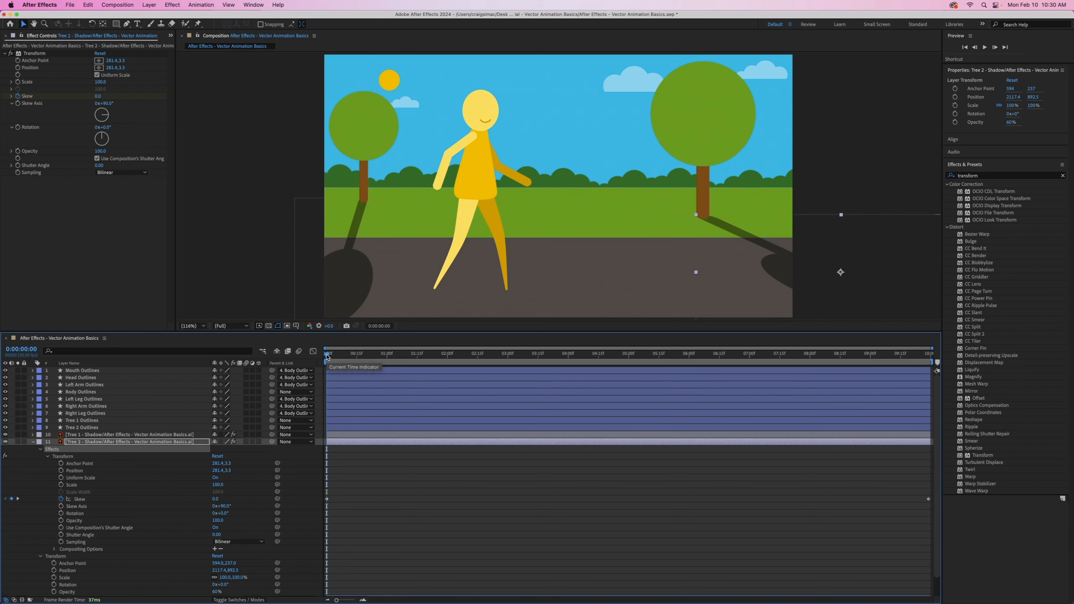
- Scrub and play through the timeline to check both tree shadows skewing, and collapse the Tree 2 shadow layer
{"action": "left_click_drag", "start_coordinate": [327, 357], "coordinate": [637, 356]}
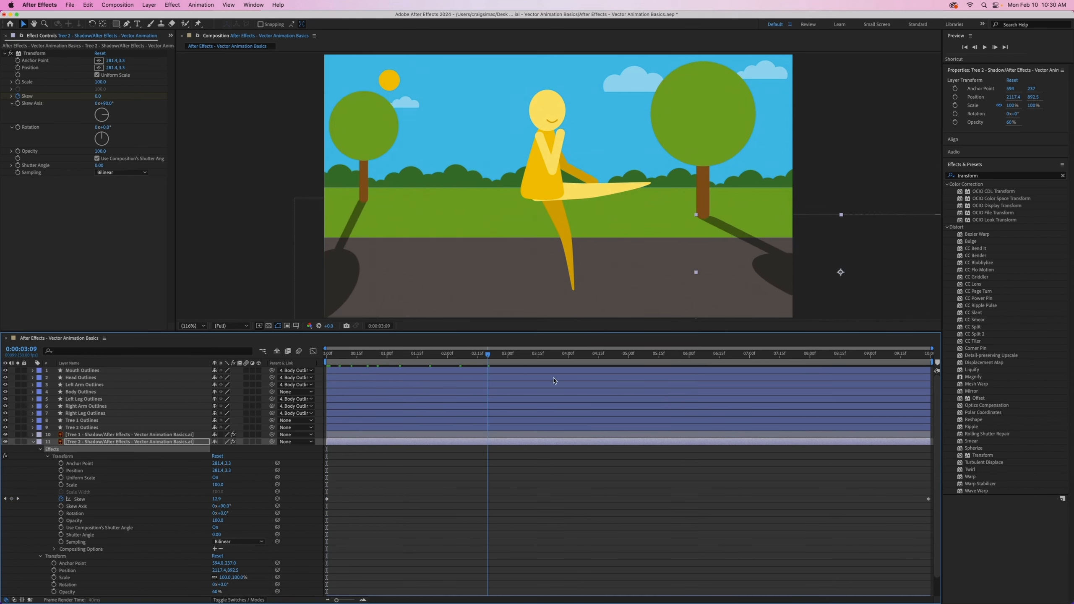
{"action": "left_click_drag", "start_coordinate": [717, 382], "coordinate": [245, 336]}
{"action": "key", "text": "space"}
{"action": "key", "text": "space"}
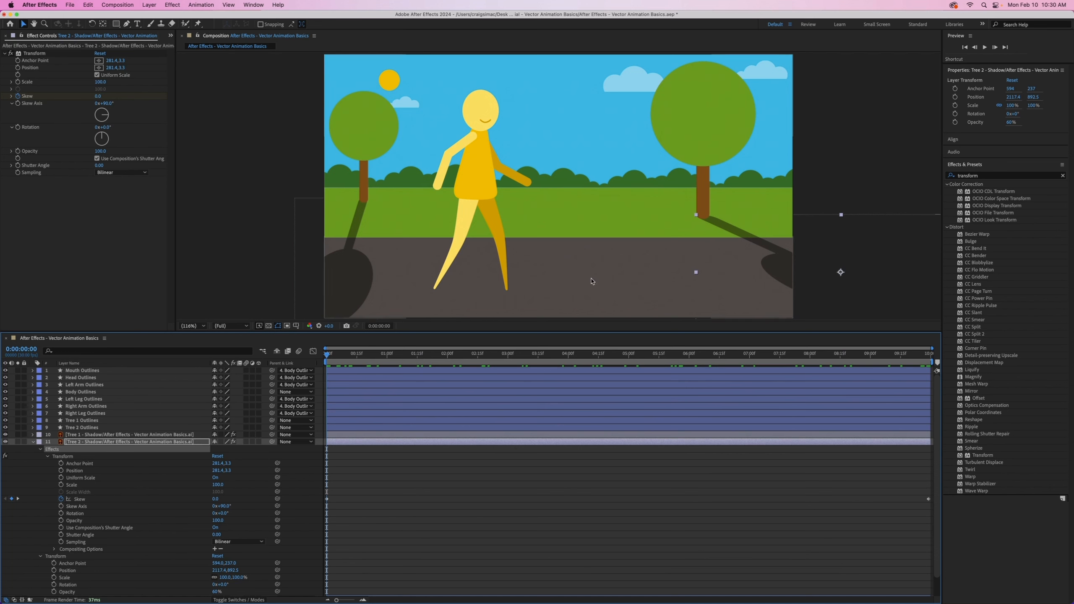
{"action": "scroll", "coordinate": [93, 554], "scroll_direction": "down", "scroll_amount": 1}
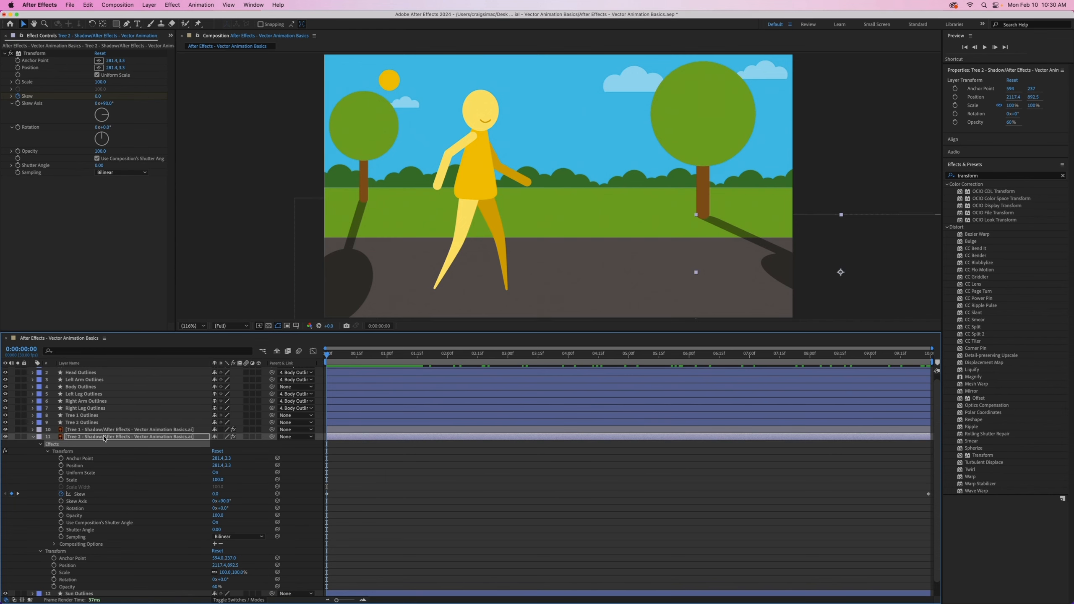
{"action": "left_click", "coordinate": [34, 437]}
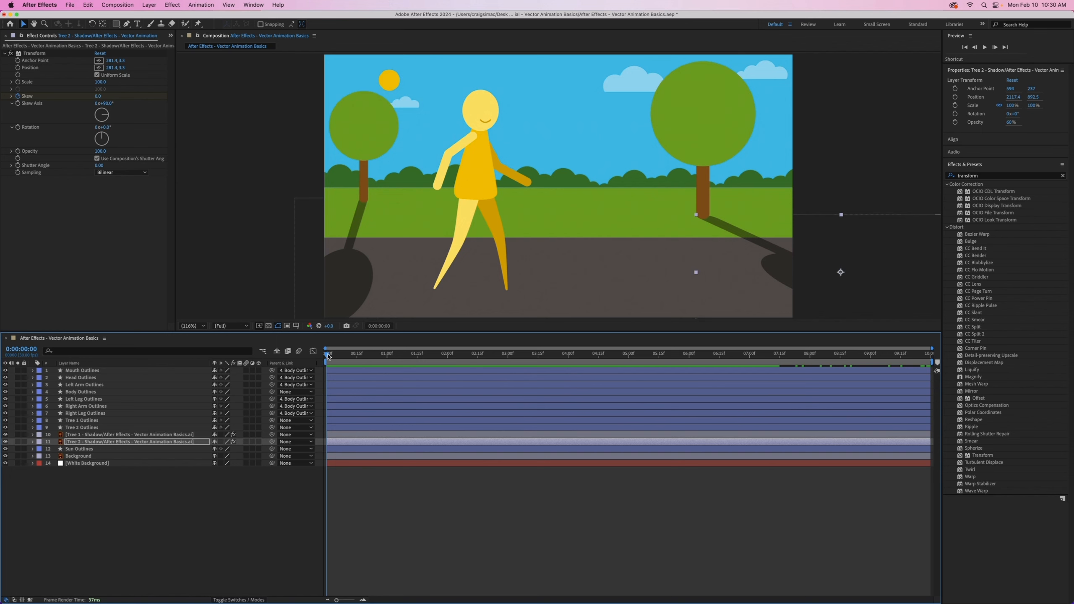
- Keyframe the Sun Outlines layer's Position on the first frame and at 0:00:09:29, moving the sun to about 1004, 34.5 on the last frame
{"action": "left_click", "coordinate": [68, 450]}
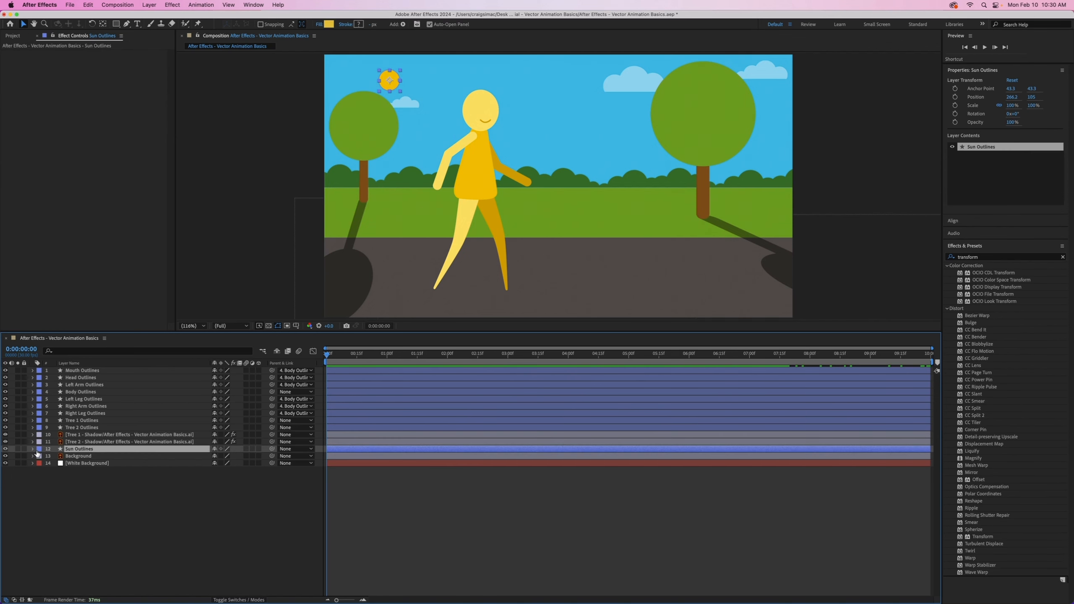
{"action": "left_click", "coordinate": [33, 449]}
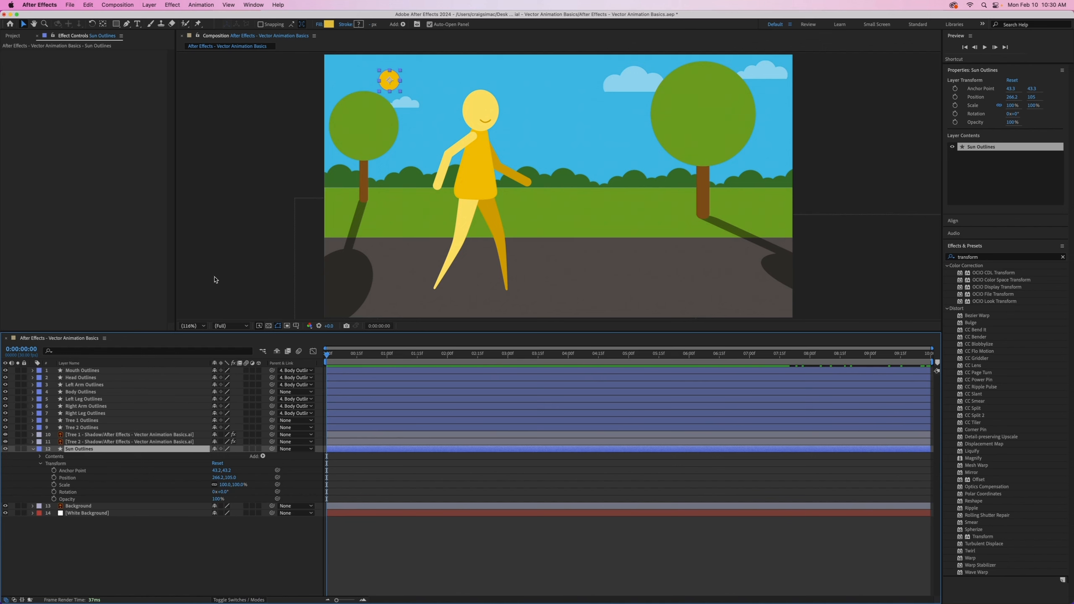
{"action": "left_click", "coordinate": [54, 478]}
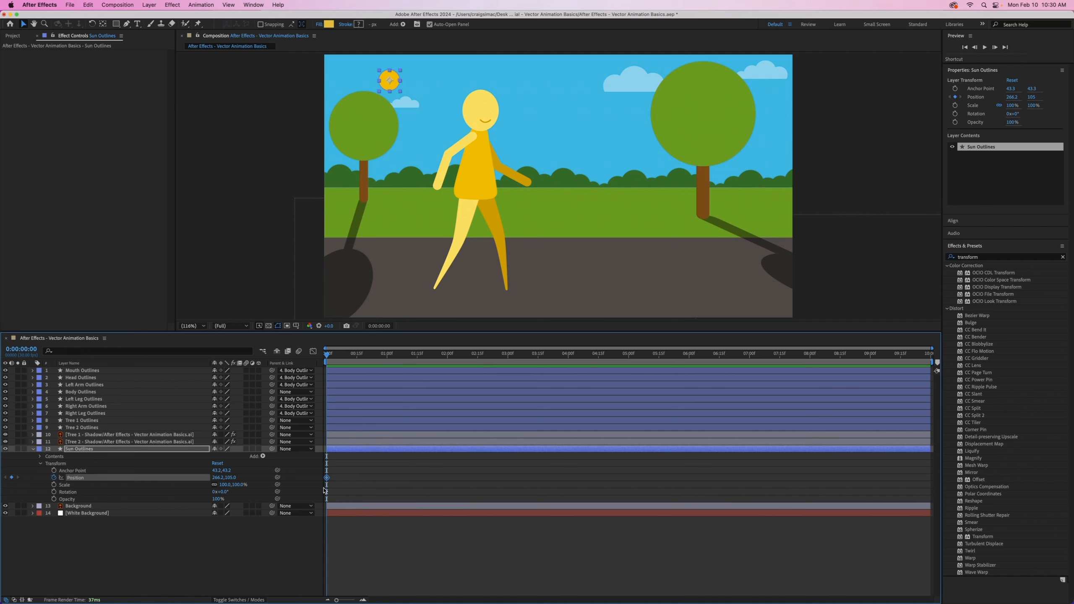
{"action": "key", "text": "space"}
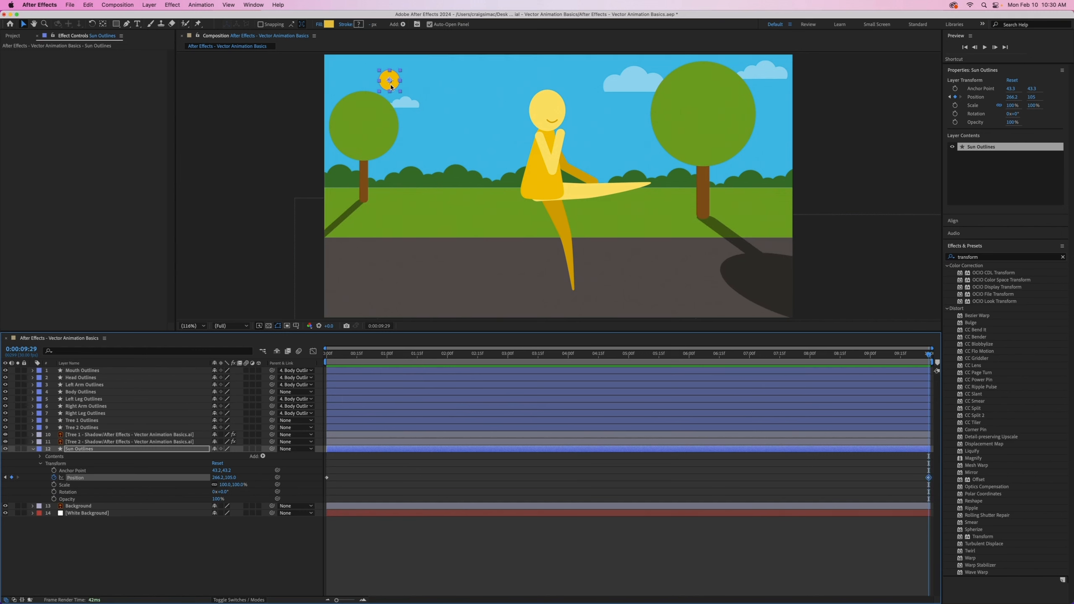
{"action": "mouse_move", "coordinate": [387, 87]}
{"action": "left_mouse_down"}
{"action": "mouse_move", "coordinate": [537, 64]}
{"action": "mouse_move", "coordinate": [593, 70]}
{"action": "mouse_move", "coordinate": [760, 273]}
{"action": "mouse_move", "coordinate": [704, 203]}
{"action": "mouse_move", "coordinate": [630, 184]}
{"action": "mouse_move", "coordinate": [636, 150]}
{"action": "mouse_move", "coordinate": [577, 63]}
{"action": "mouse_move", "coordinate": [586, 73]}
{"action": "mouse_move", "coordinate": [378, 192]}
{"action": "mouse_move", "coordinate": [516, 98]}
{"action": "mouse_move", "coordinate": [666, 158]}
{"action": "mouse_move", "coordinate": [742, 230]}
{"action": "mouse_move", "coordinate": [689, 184]}
{"action": "mouse_move", "coordinate": [719, 232]}
{"action": "mouse_move", "coordinate": [629, 134]}
{"action": "mouse_move", "coordinate": [549, 73]}
{"action": "mouse_move", "coordinate": [571, 68]}
{"action": "left_mouse_up"}
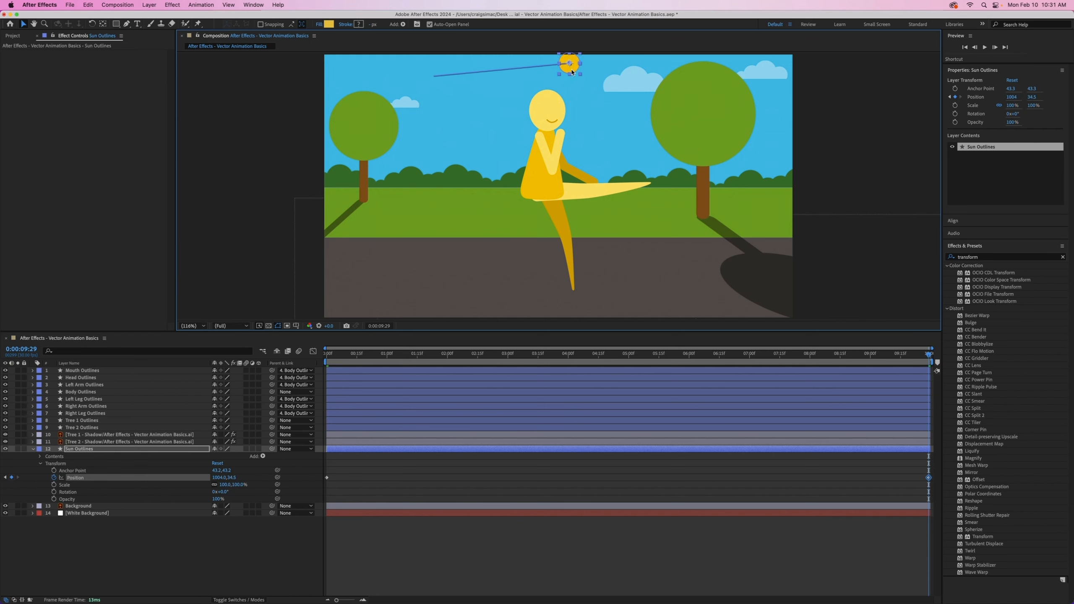
{"action": "right_click", "coordinate": [576, 64]}
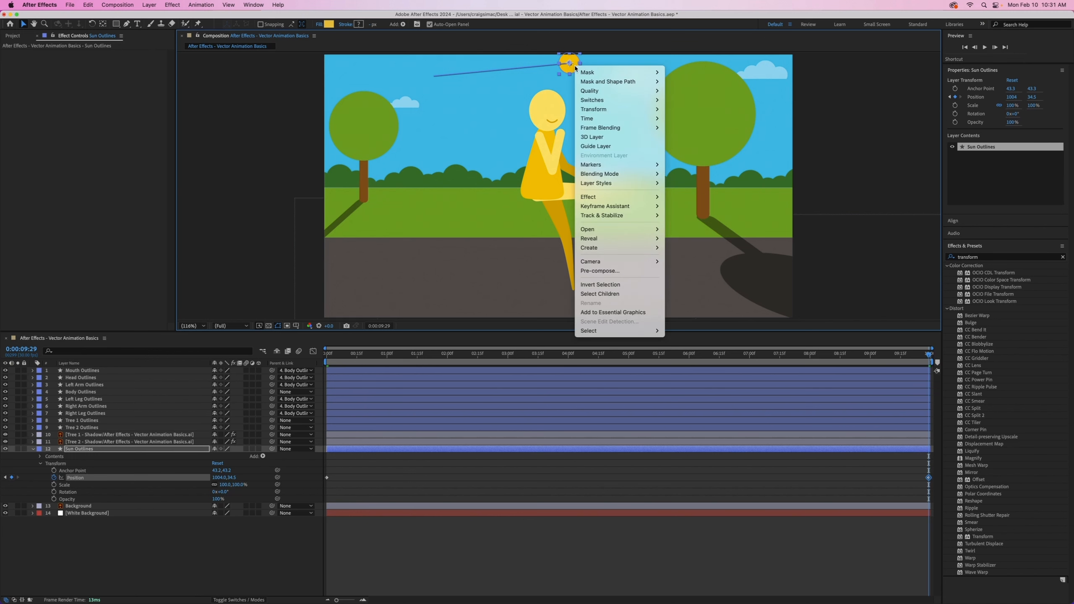
{"action": "mouse_move", "coordinate": [605, 166]}
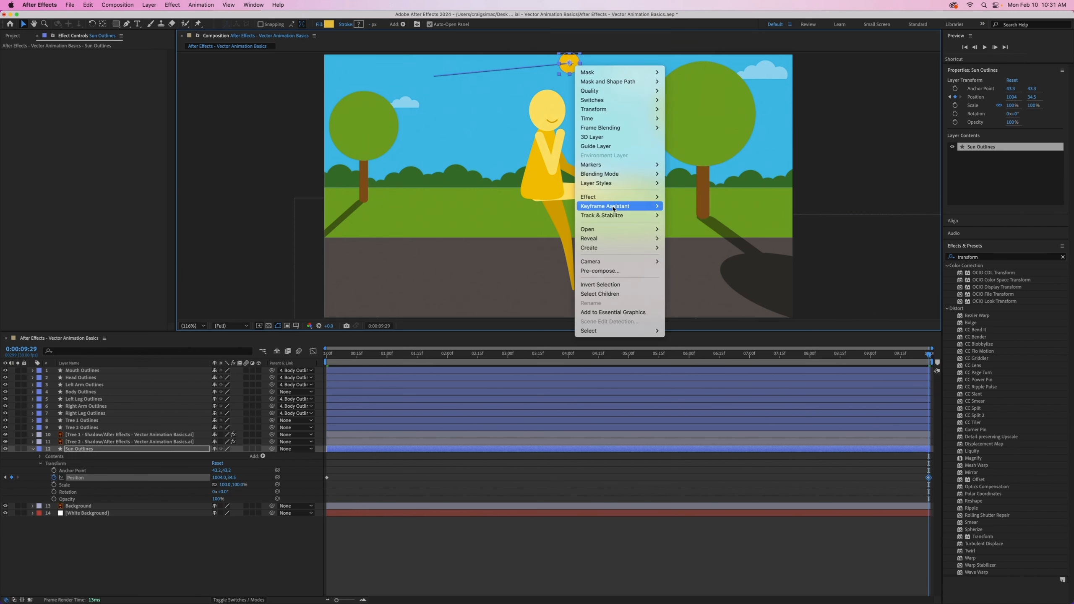
{"action": "mouse_move", "coordinate": [612, 208]}
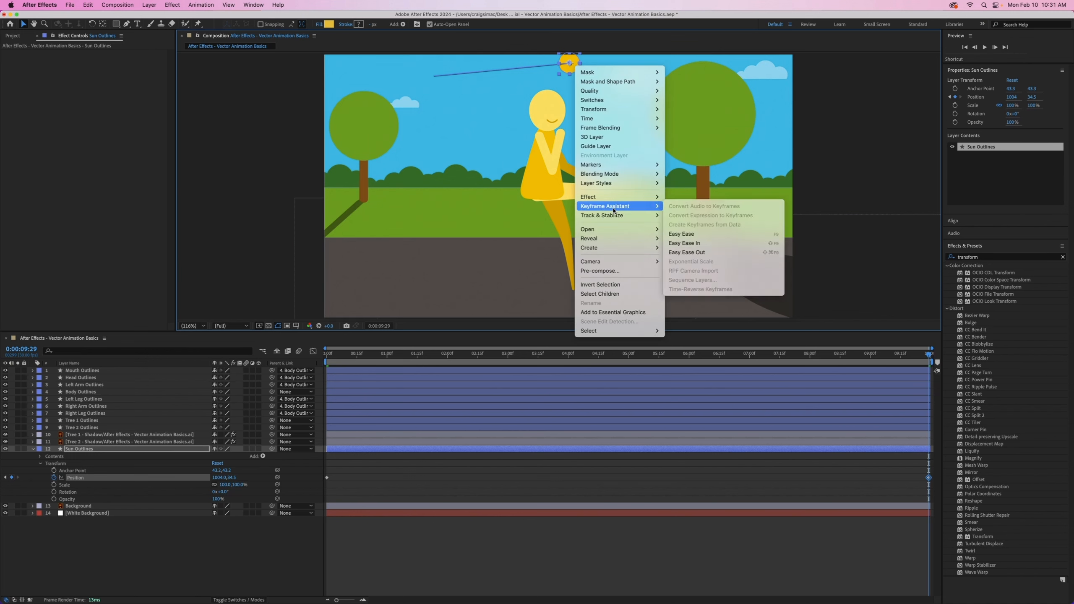
{"action": "left_click", "coordinate": [572, 60]}
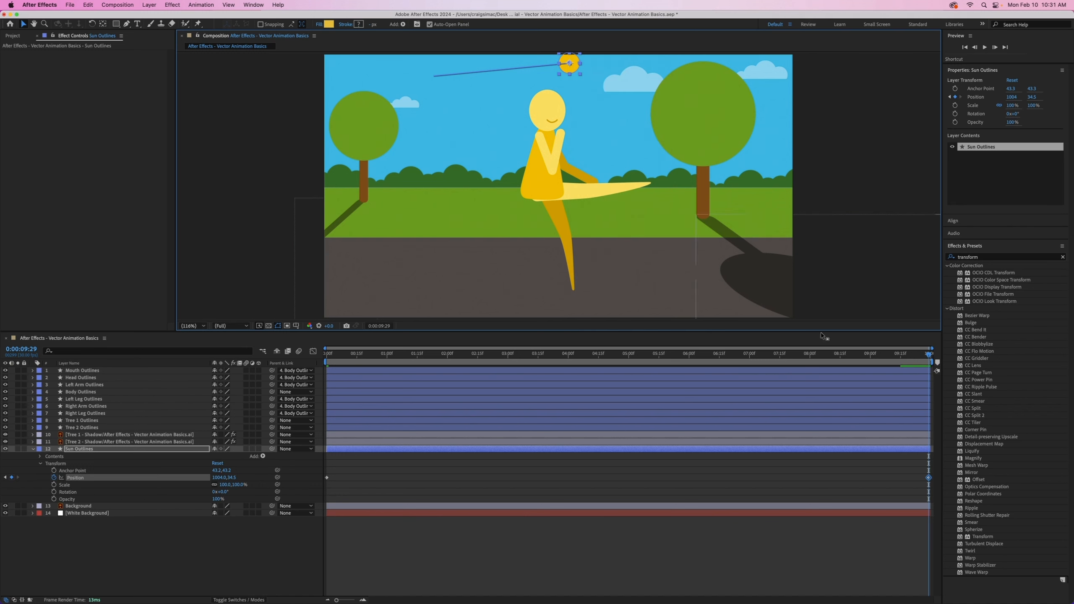
- Set the Spatial Interpolation of the sun's last Position keyframe to Auto Bezier and bend its motion path into an upward arc
{"action": "right_click", "coordinate": [929, 477]}
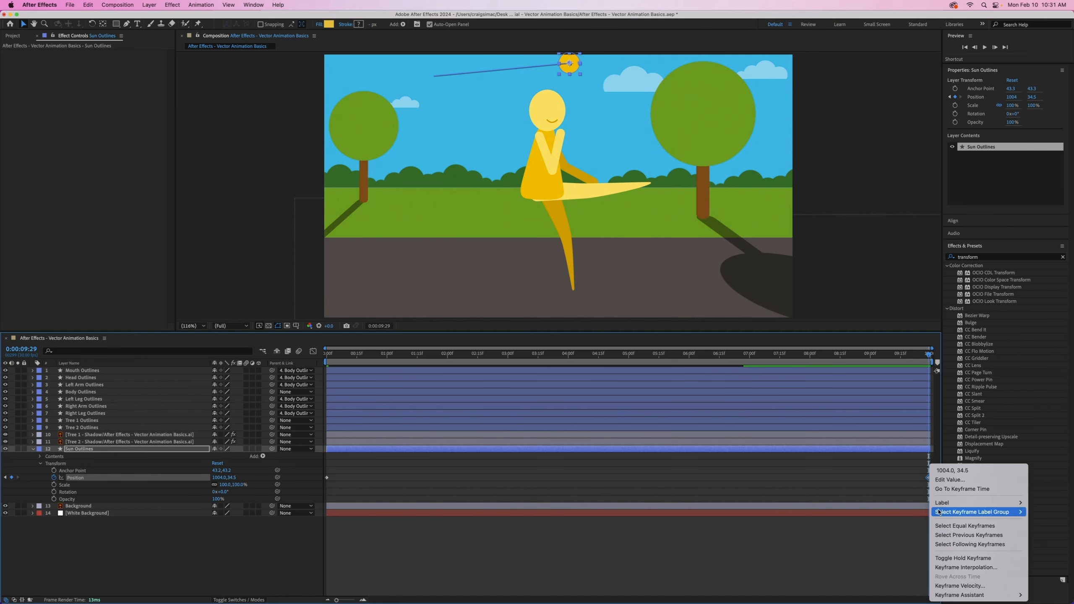
{"action": "left_click", "coordinate": [961, 567]}
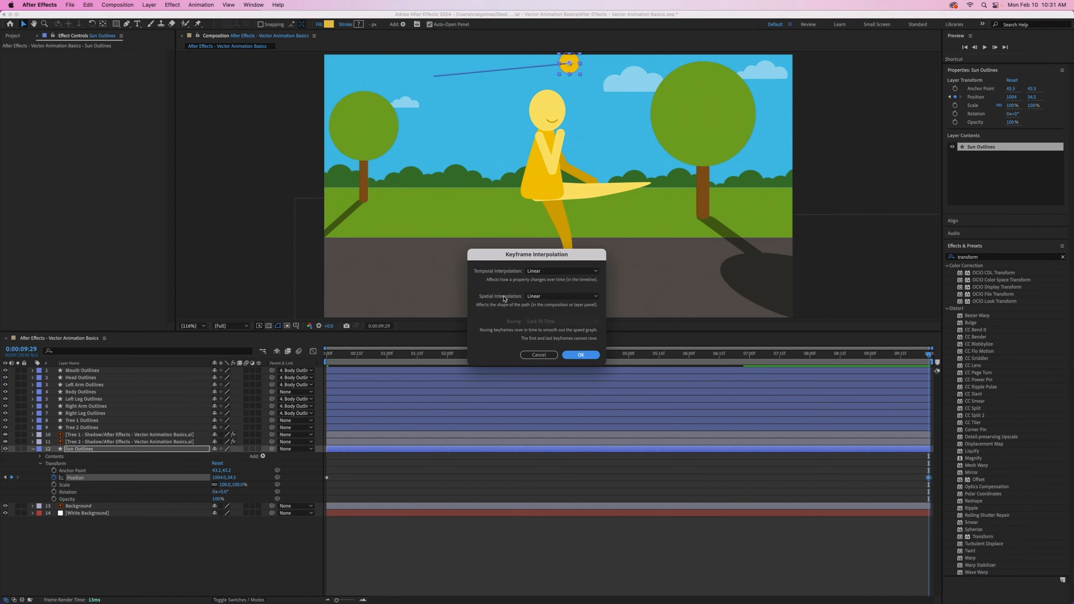
{"action": "left_click", "coordinate": [543, 296]}
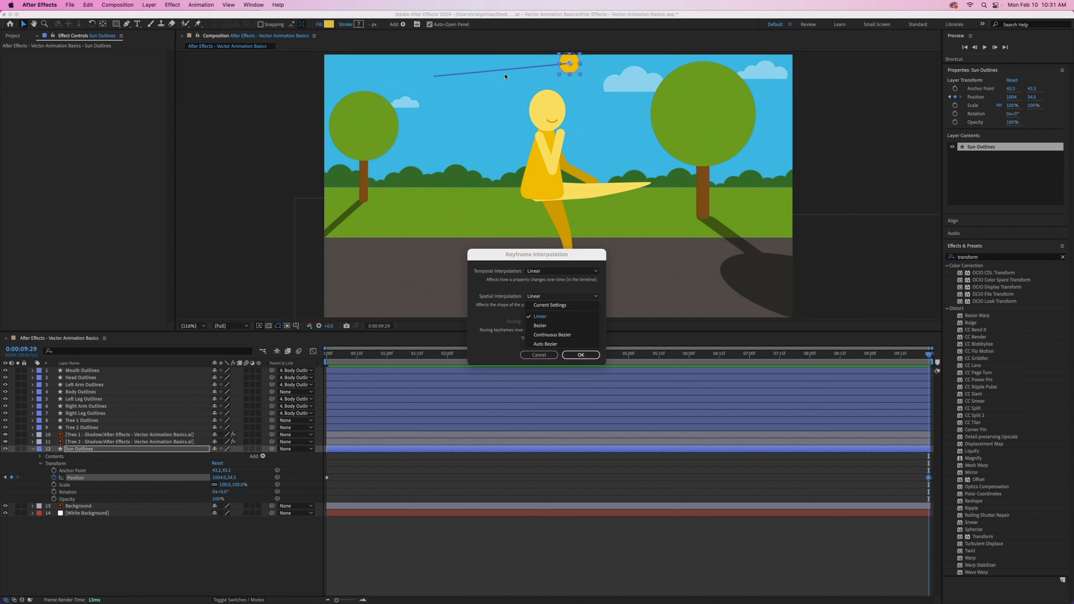
{"action": "left_click", "coordinate": [555, 343]}
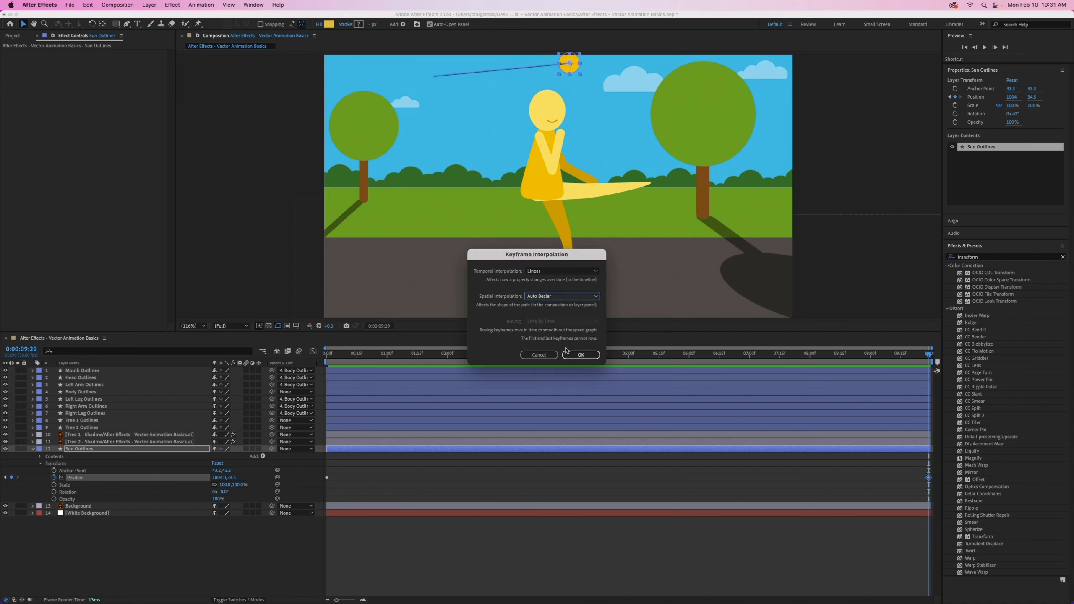
{"action": "left_click", "coordinate": [580, 354]}
{"action": "left_click_drag", "start_coordinate": [539, 66], "coordinate": [455, 52]}
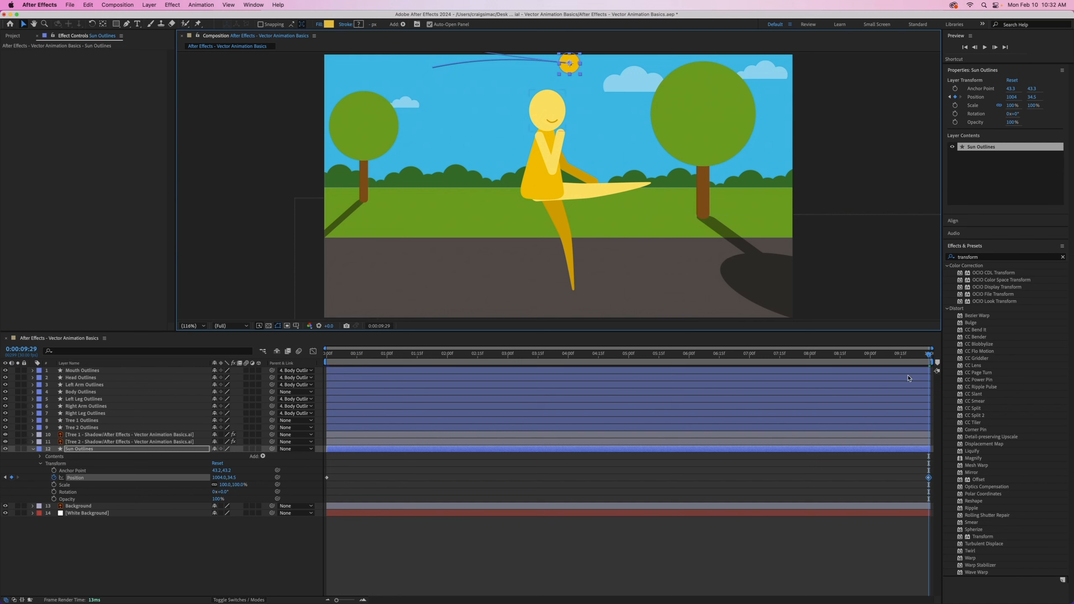
- Save the project and preview the animation from the first frame to check the sun's arc against the shadows
{"action": "left_click", "coordinate": [231, 555]}
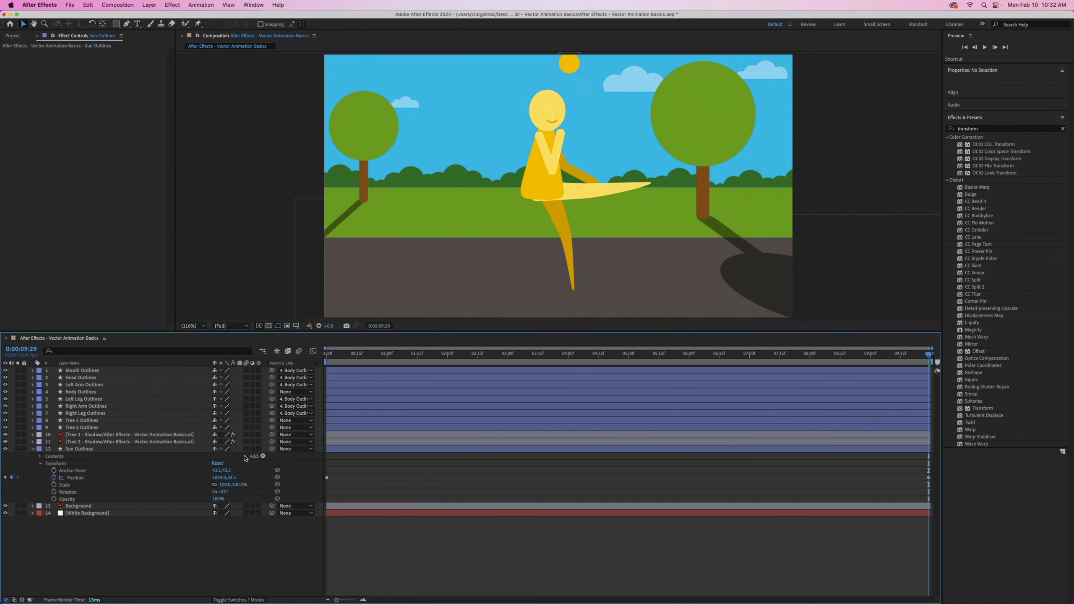
{"action": "key", "text": "super+s"}
{"action": "left_click_drag", "start_coordinate": [928, 355], "coordinate": [845, 355]}
{"action": "key", "text": "Home"}
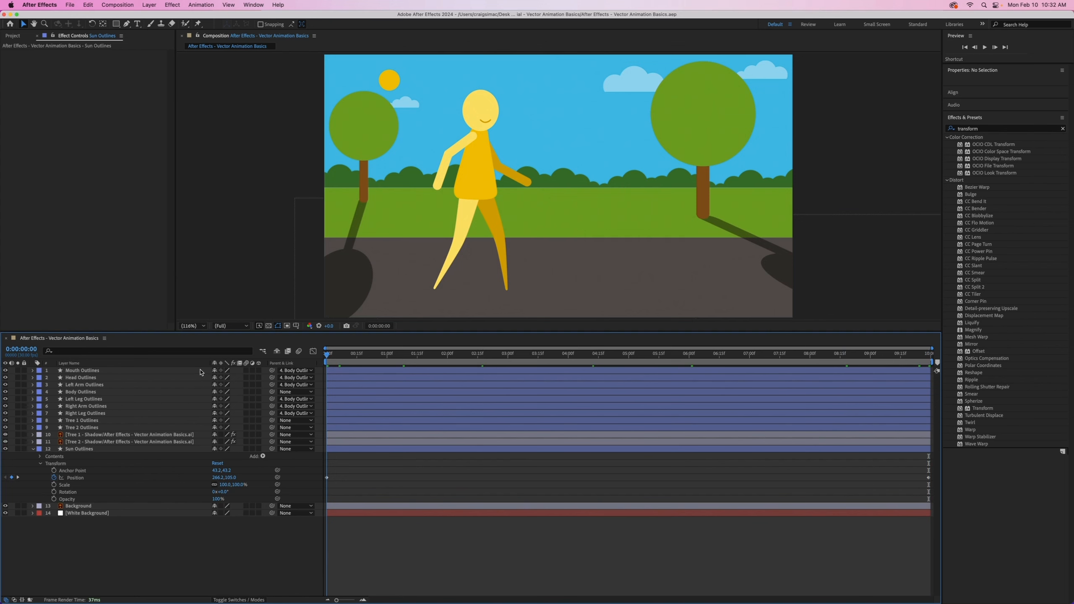
{"action": "key", "text": "space"}
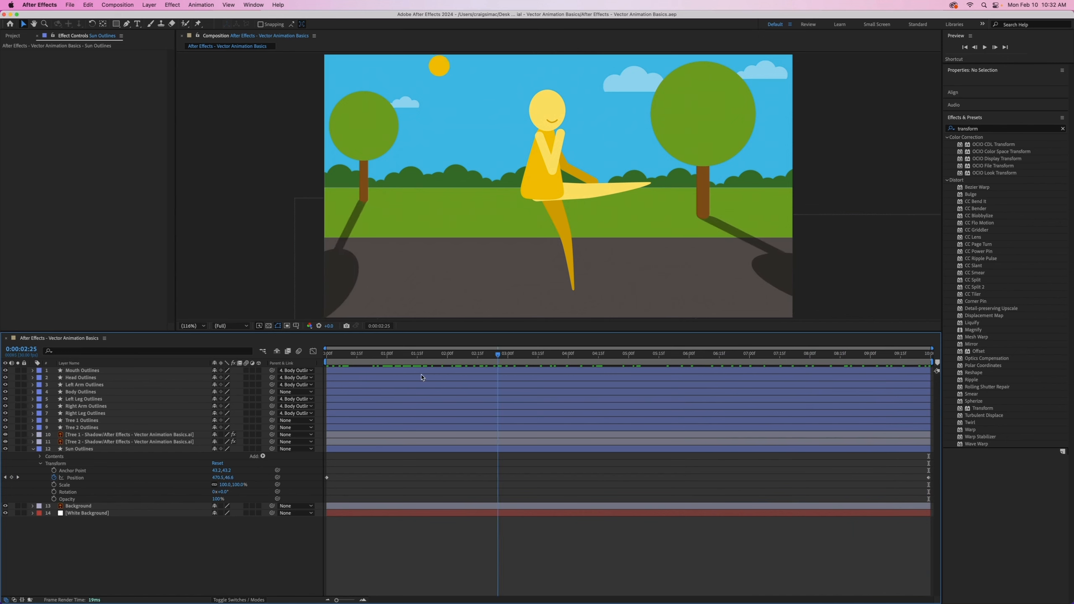
{"action": "key", "text": "space"}
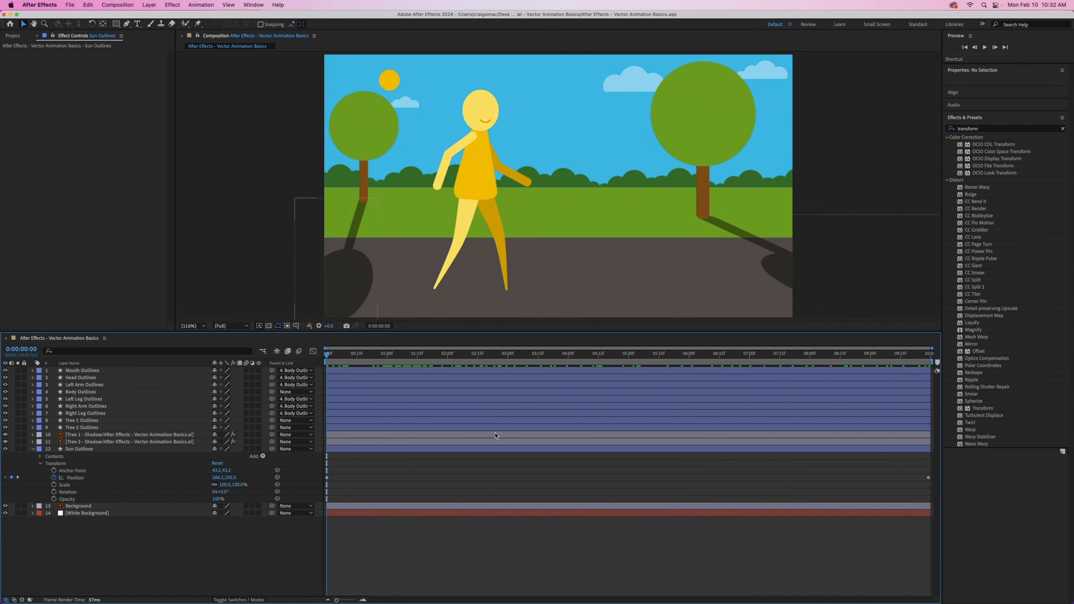
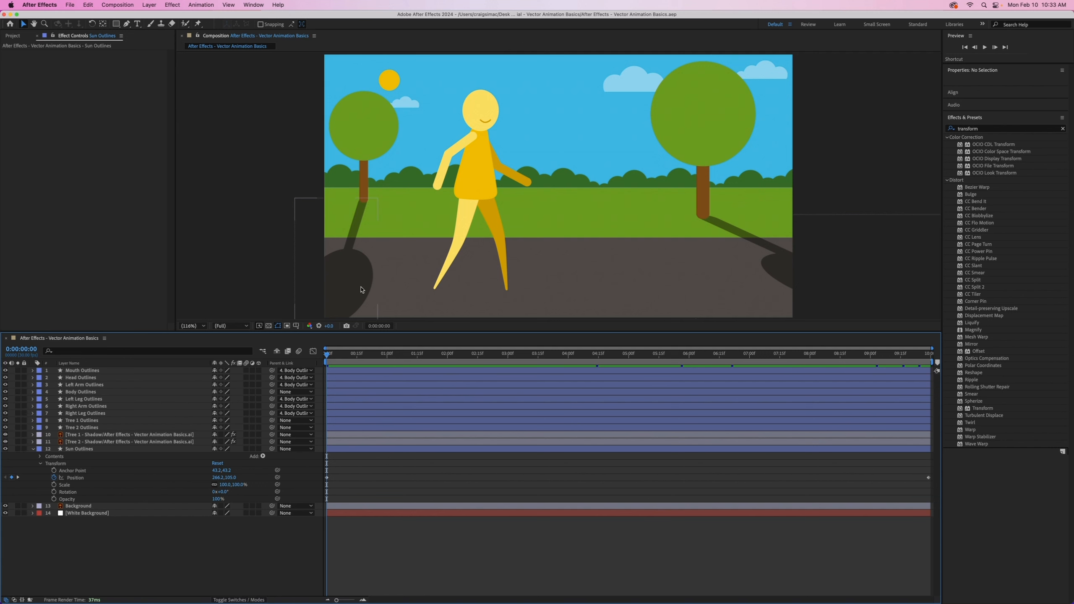
- Collapse the sun layer and look through the layer styles and effects available for the Tree 1 shadow layer
{"action": "left_click", "coordinate": [33, 448]}
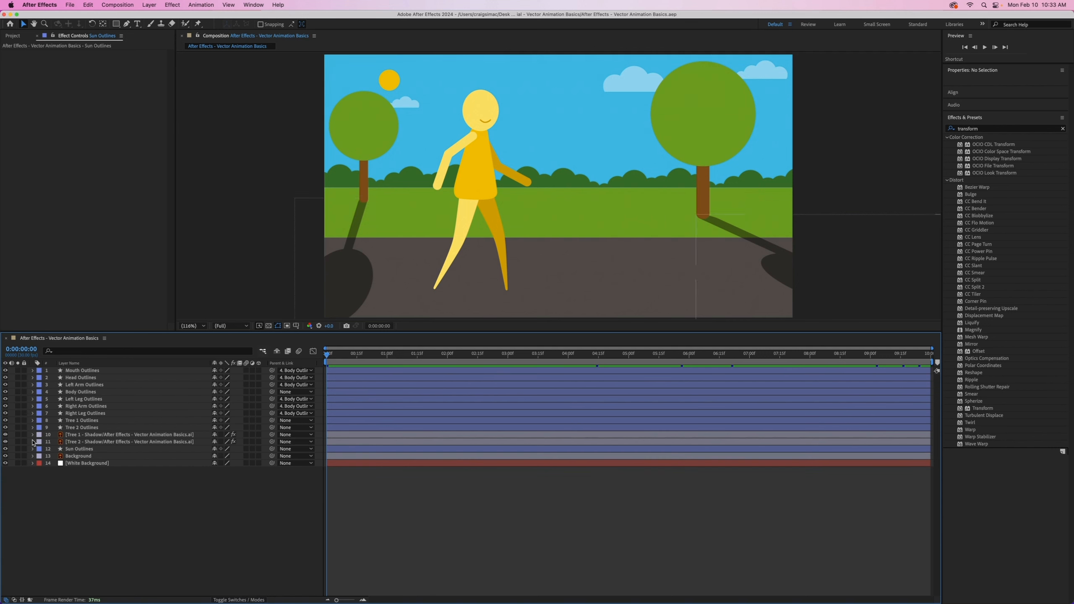
{"action": "left_click", "coordinate": [33, 435]}
{"action": "left_click", "coordinate": [90, 435]}
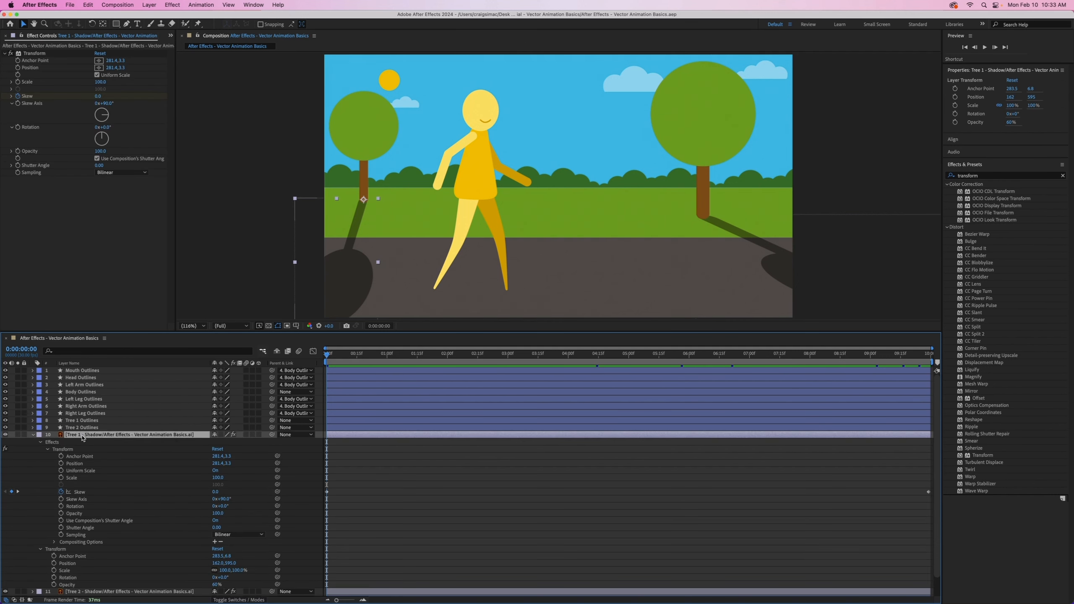
{"action": "right_click", "coordinate": [85, 434]}
{"action": "mouse_move", "coordinate": [125, 448]}
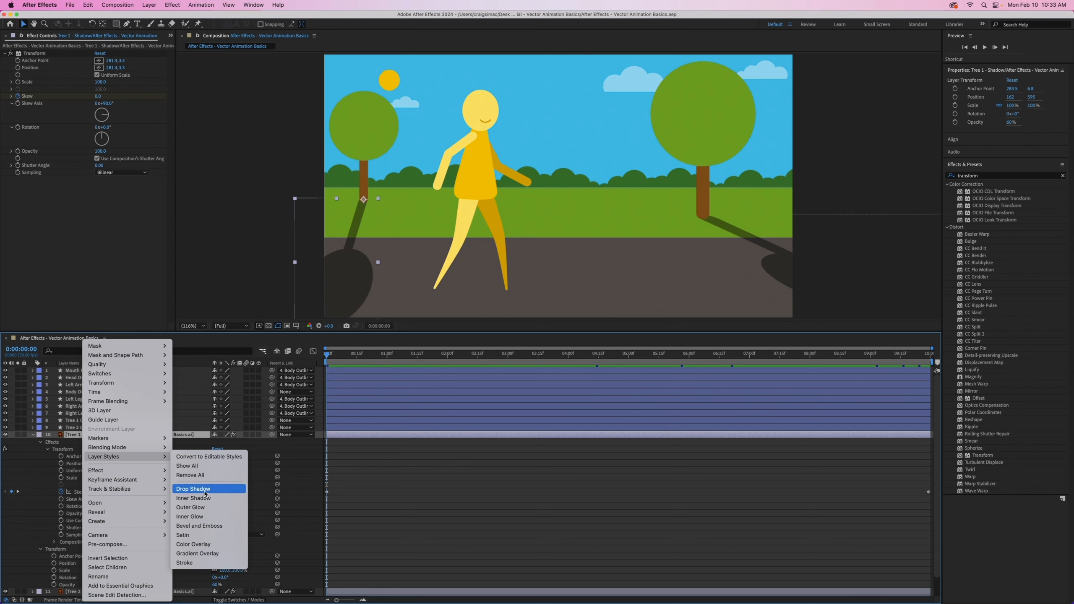
{"action": "mouse_move", "coordinate": [96, 471]}
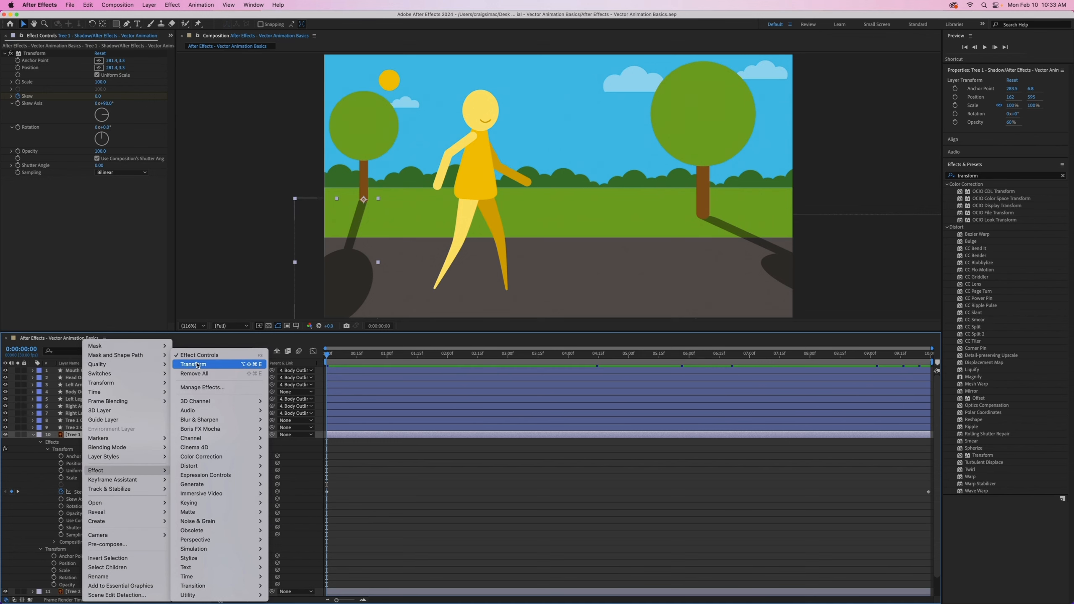
{"action": "left_click", "coordinate": [70, 435]}
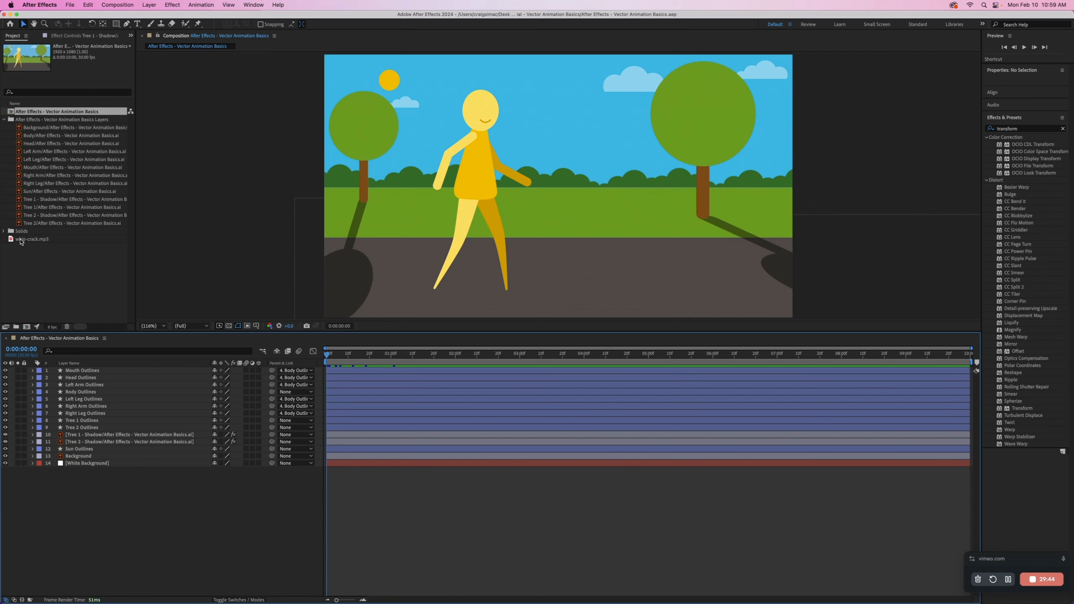
- Add whip-crack.mp3 to the timeline beneath the White Background layer and reveal its audio waveform
{"action": "left_click_drag", "start_coordinate": [20, 241], "coordinate": [123, 486]}
{"action": "left_click_drag", "start_coordinate": [114, 492], "coordinate": [83, 480]}
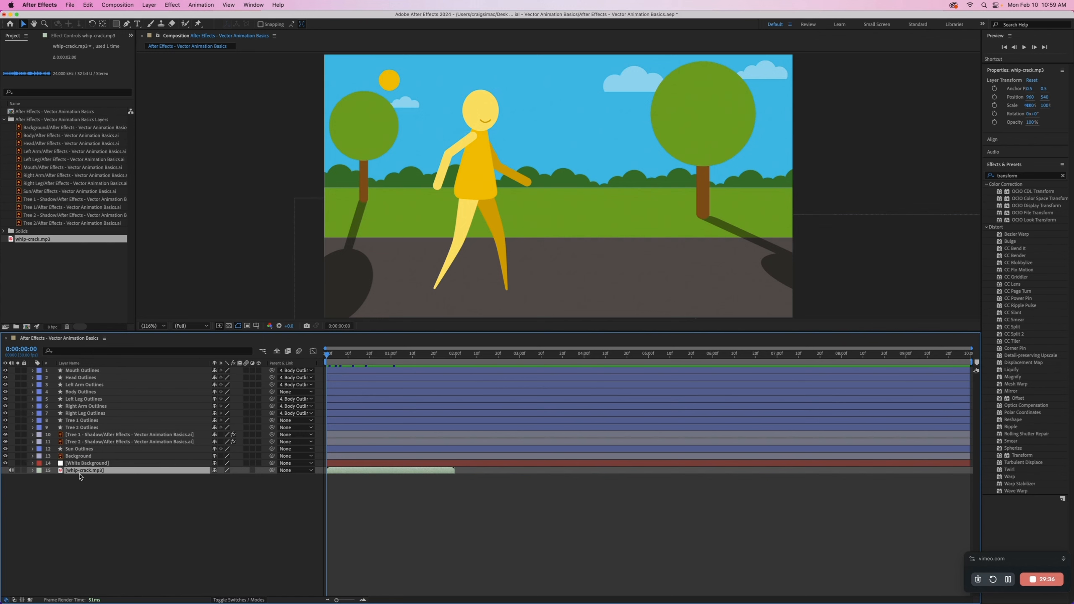
{"action": "left_click", "coordinate": [32, 470]}
{"action": "left_click", "coordinate": [39, 479]}
{"action": "left_click", "coordinate": [48, 492]}
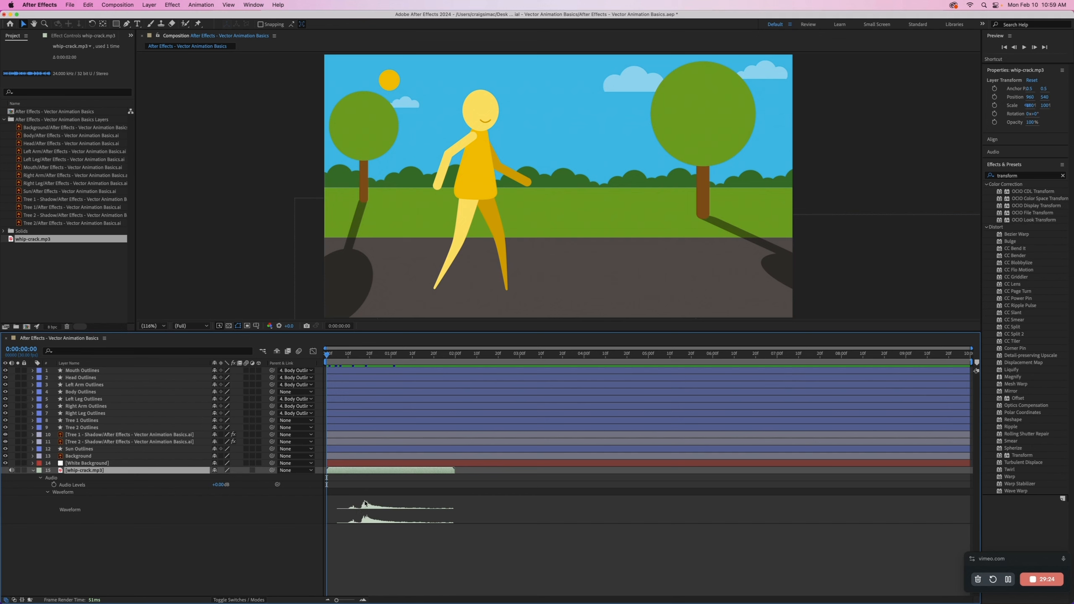
- Preview the animation from the first frame to hear how the whip-crack sound fits the kick
{"action": "key", "text": "space"}
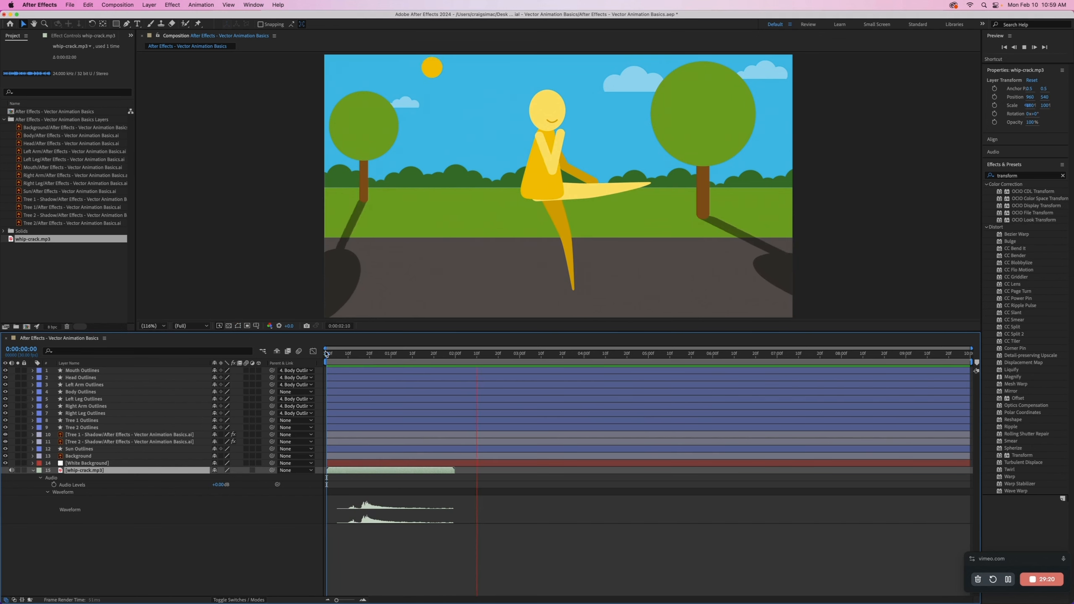
{"action": "left_click", "coordinate": [341, 357]}
{"action": "left_click_drag", "start_coordinate": [342, 356], "coordinate": [321, 365]}
{"action": "key", "text": "space"}
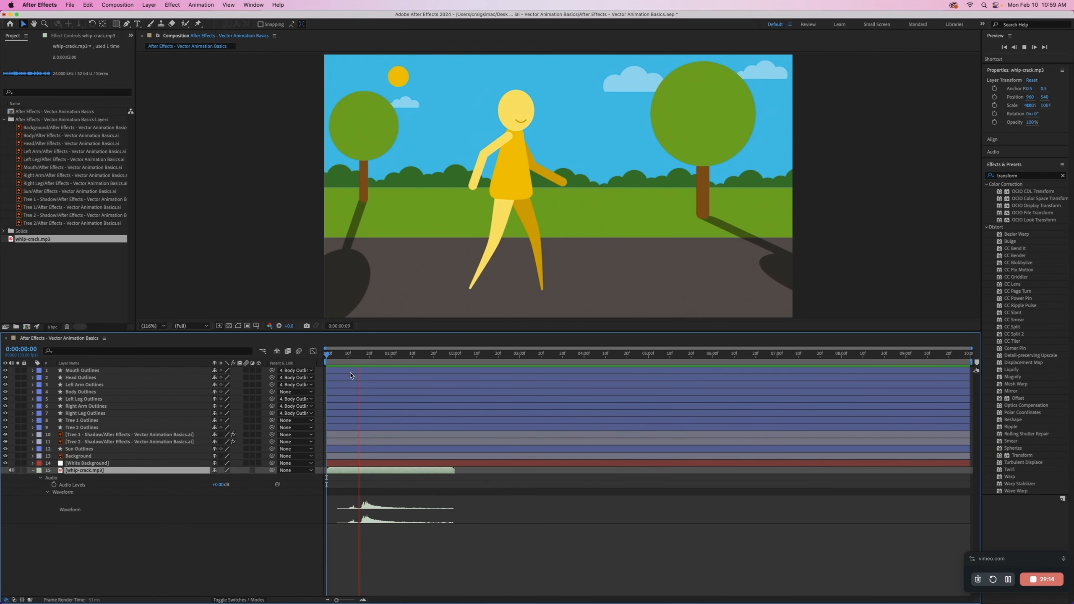
{"action": "key", "text": "space"}
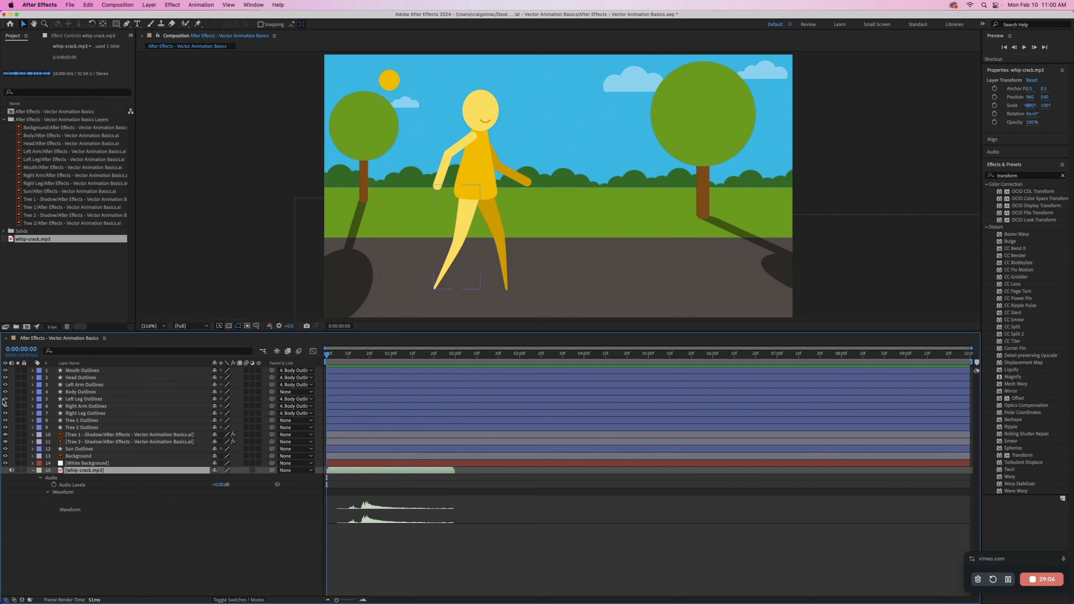
- Reveal the Left Leg Outlines keyframes and slide the whip-crack.mp3 layer later to start at about 0:00:00:15, bringing its crack near the kick
{"action": "left_click", "coordinate": [5, 400]}
{"action": "left_click", "coordinate": [5, 399]}
{"action": "left_click", "coordinate": [33, 400]}
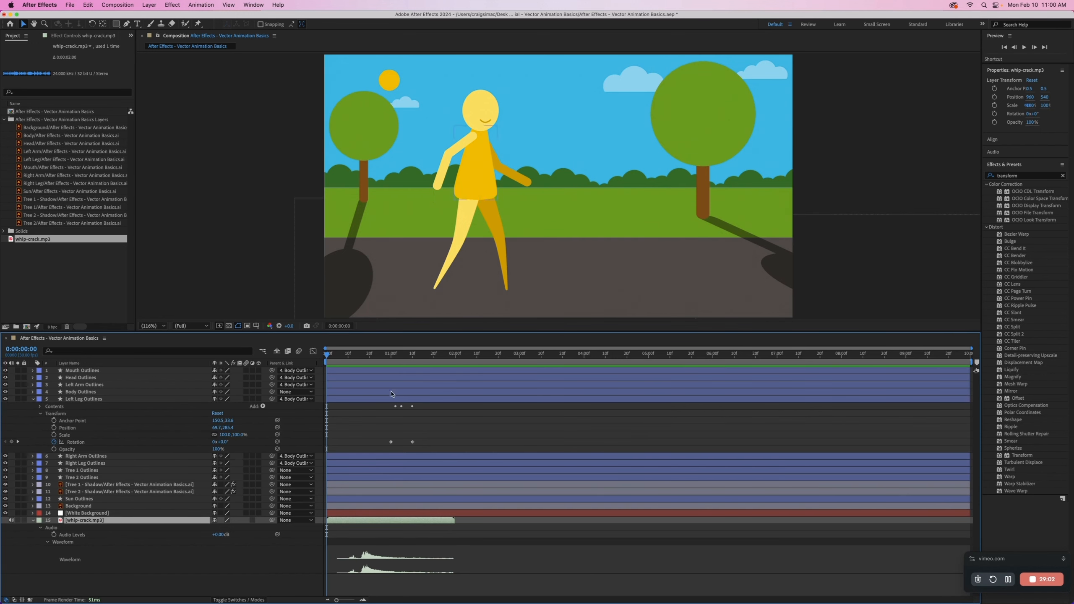
{"action": "left_click_drag", "start_coordinate": [366, 357], "coordinate": [391, 355]}
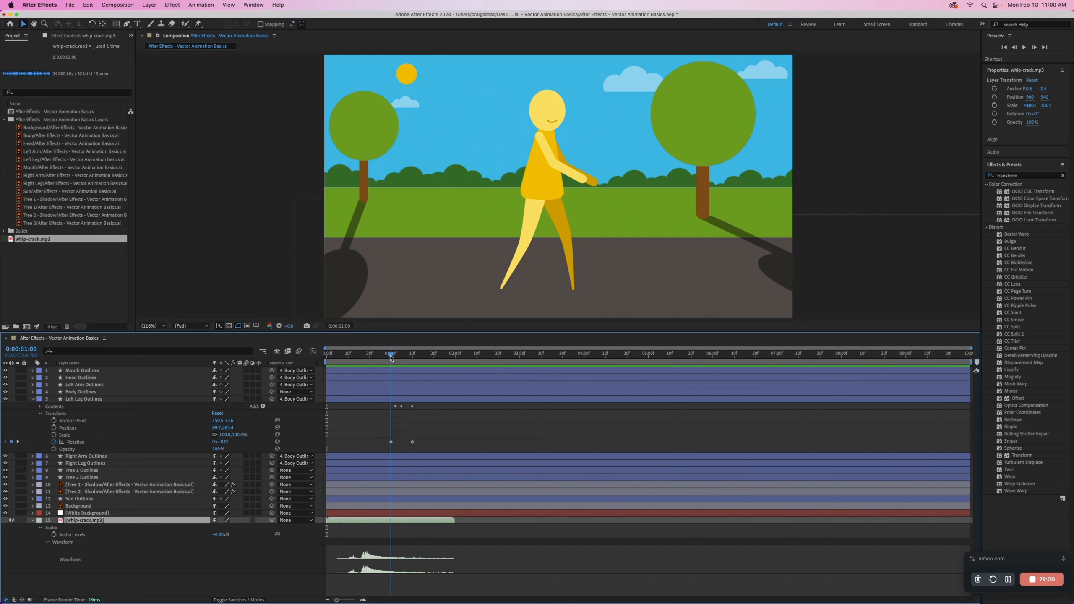
{"action": "left_click_drag", "start_coordinate": [337, 599], "coordinate": [354, 601]}
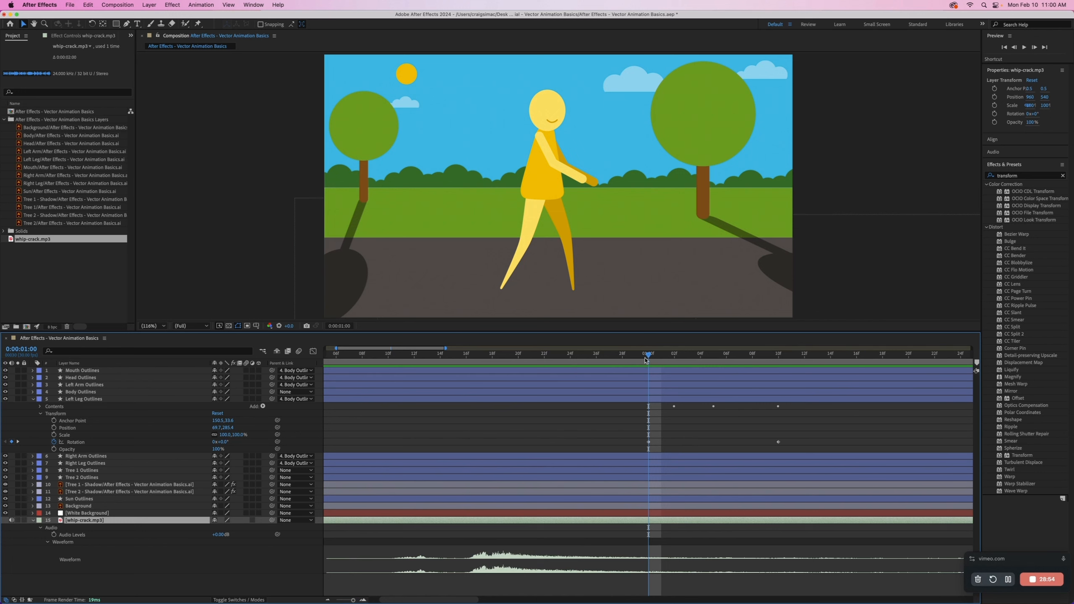
{"action": "left_click_drag", "start_coordinate": [648, 355], "coordinate": [608, 355]}
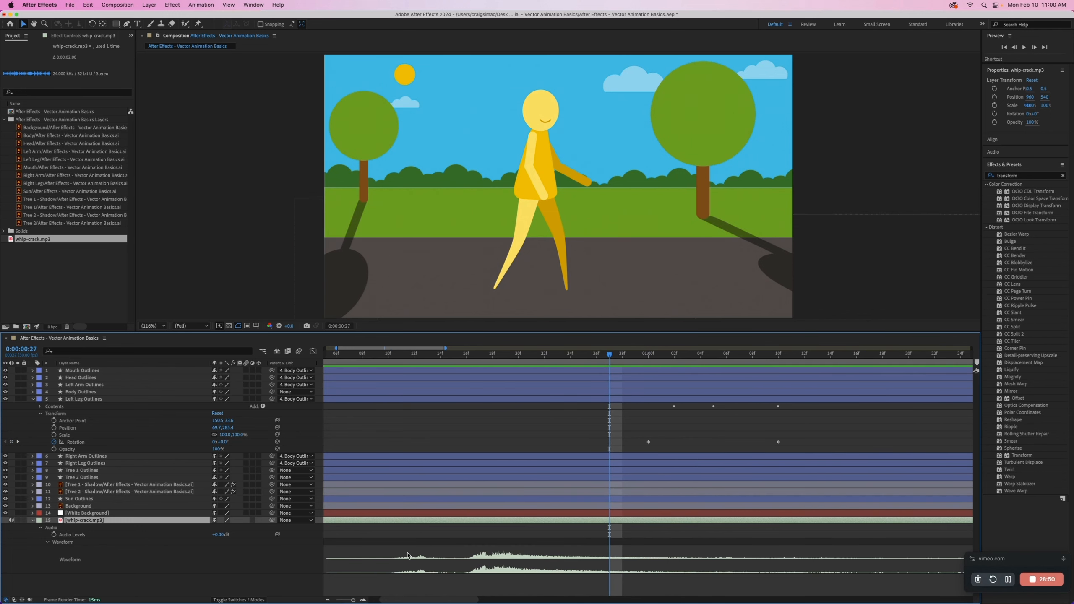
{"action": "left_click_drag", "start_coordinate": [422, 519], "coordinate": [523, 534]}
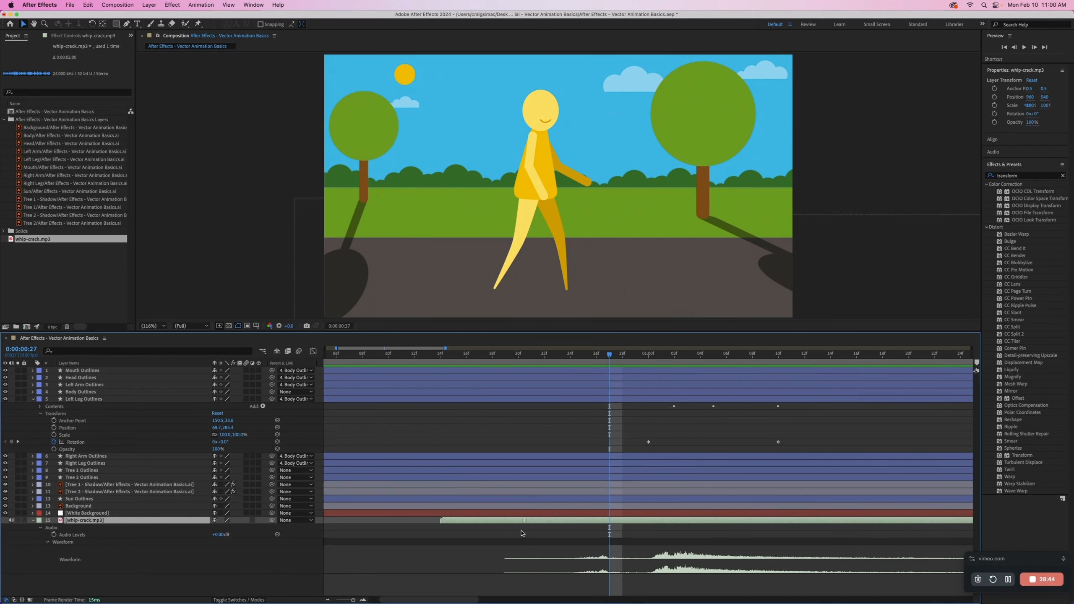
{"action": "mouse_move", "coordinate": [521, 521]}
{"action": "left_mouse_down"}
{"action": "mouse_move", "coordinate": [647, 517]}
{"action": "mouse_move", "coordinate": [480, 519]}
{"action": "mouse_move", "coordinate": [542, 523]}
{"action": "left_mouse_up"}
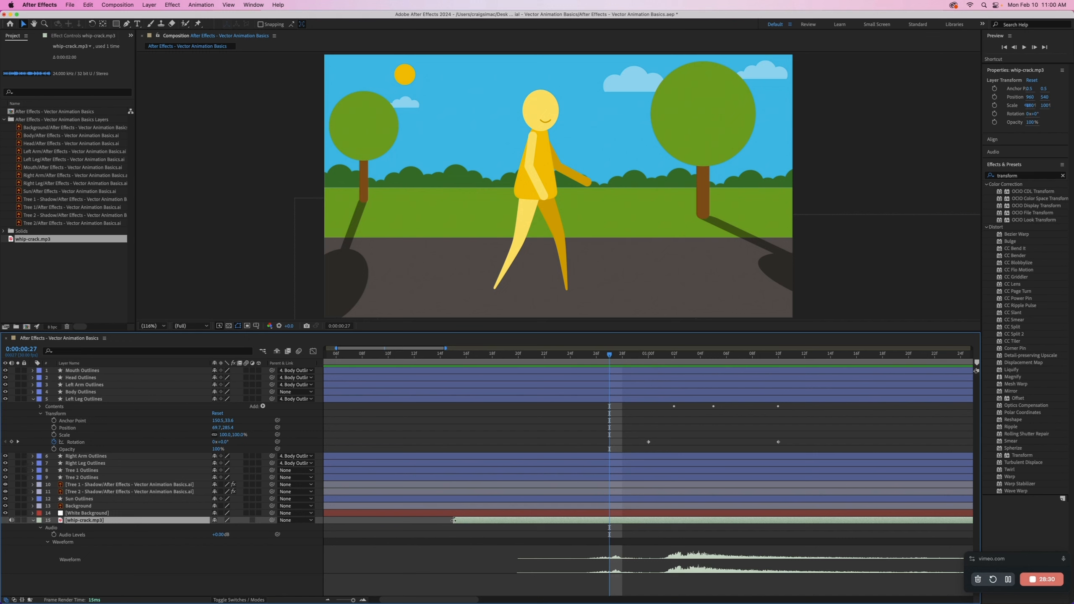
- Trim the lead-in off the whip-crack.mp3 layer so it starts at 0:00:01:00, on the left leg's first Rotation keyframe
{"action": "left_click_drag", "start_coordinate": [460, 520], "coordinate": [658, 519]}
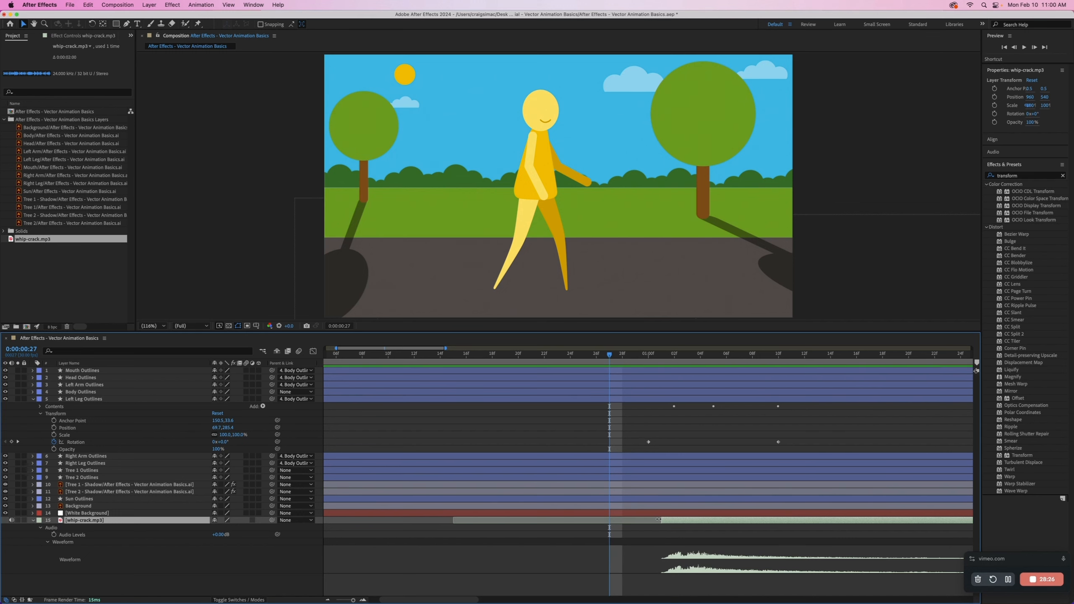
{"action": "left_click_drag", "start_coordinate": [655, 519], "coordinate": [585, 520]}
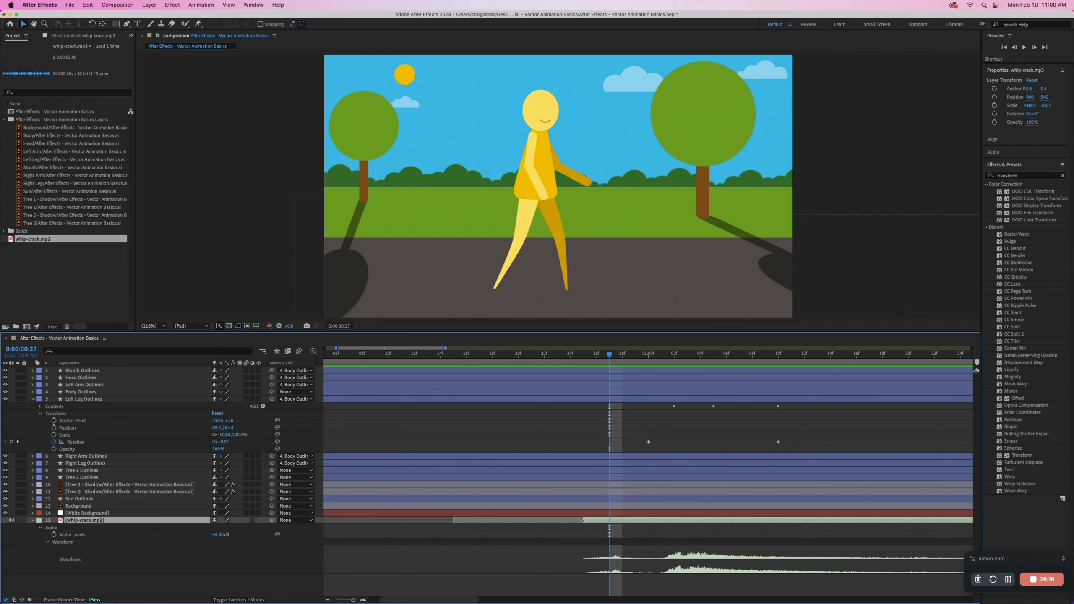
{"action": "left_click_drag", "start_coordinate": [610, 356], "coordinate": [782, 371]}
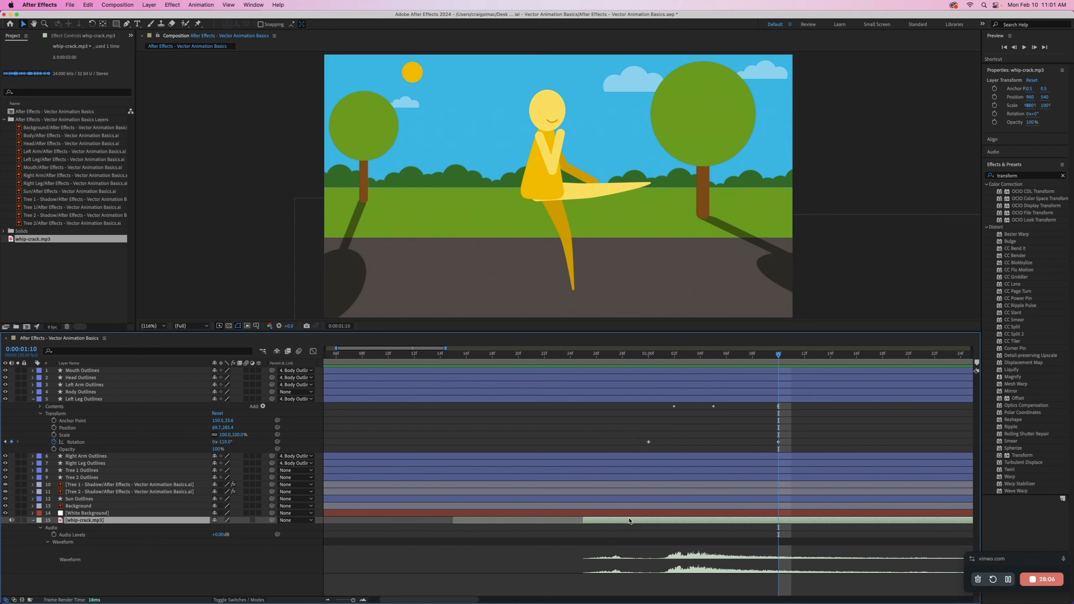
{"action": "left_click_drag", "start_coordinate": [633, 521], "coordinate": [692, 521]}
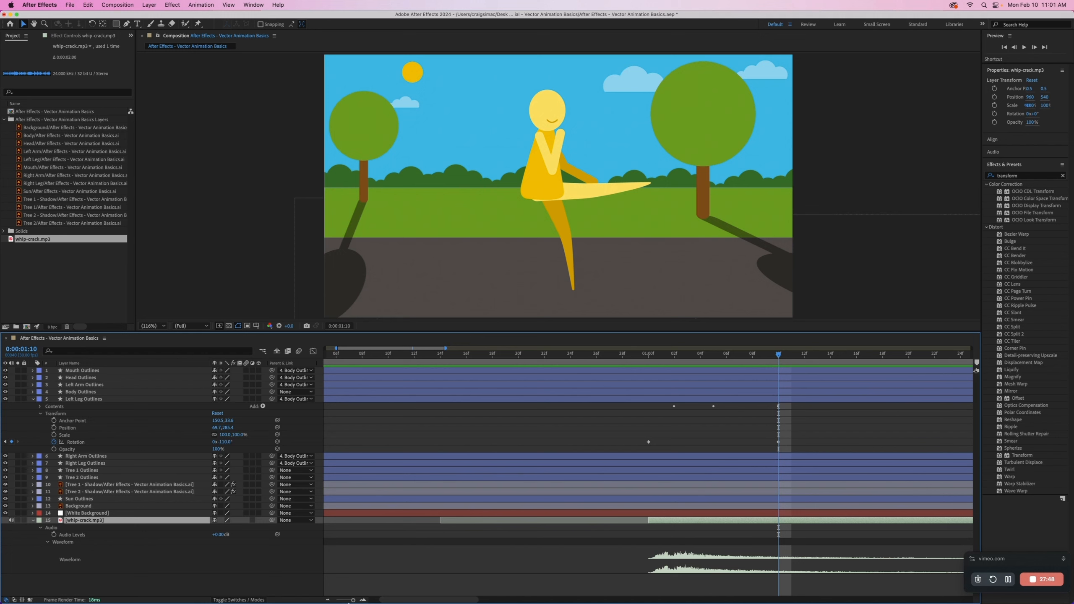
- Trim the end of the whip-crack.mp3 layer to 0:00:01:10, on the left leg's last Rotation keyframe
{"action": "left_click_drag", "start_coordinate": [353, 601], "coordinate": [348, 600]}
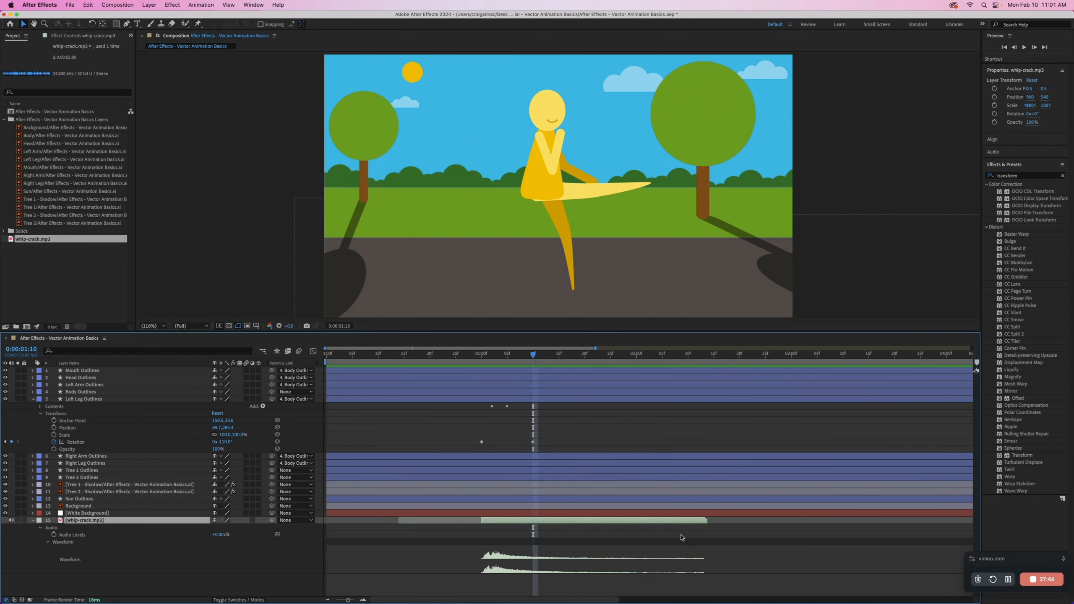
{"action": "left_click_drag", "start_coordinate": [707, 519], "coordinate": [527, 520]}
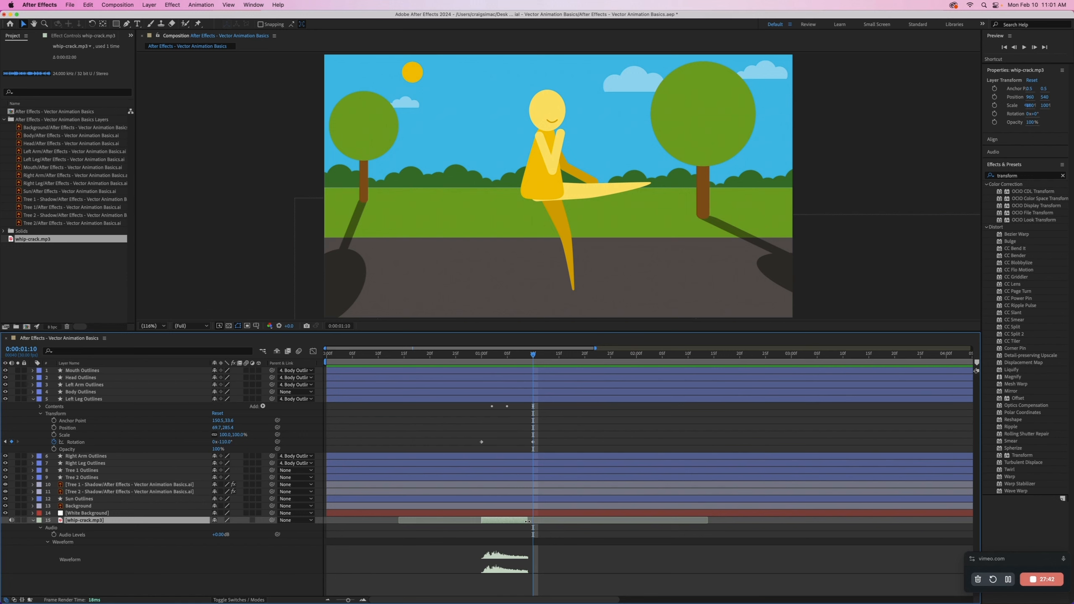
{"action": "left_click_drag", "start_coordinate": [530, 520], "coordinate": [533, 520]}
{"action": "mouse_move", "coordinate": [532, 359]}
{"action": "left_mouse_down"}
{"action": "mouse_move", "coordinate": [477, 359]}
{"action": "mouse_move", "coordinate": [541, 366]}
{"action": "mouse_move", "coordinate": [520, 370]}
{"action": "mouse_move", "coordinate": [535, 370]}
{"action": "left_mouse_up"}
{"action": "left_click_drag", "start_coordinate": [348, 600], "coordinate": [354, 600]}
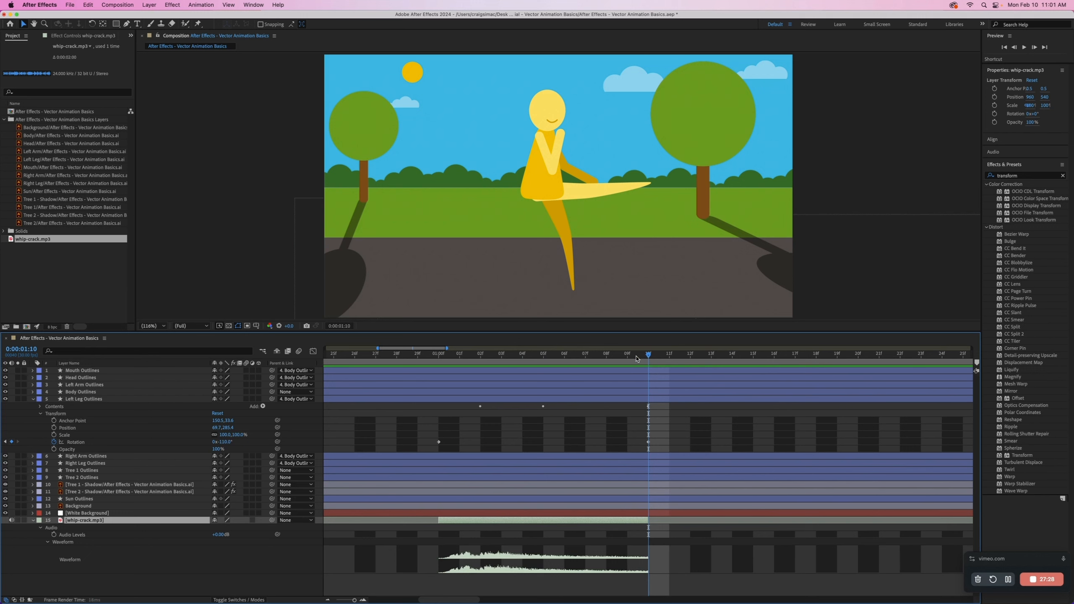
- Keyframe the whip-crack.mp3 layer's Audio Levels at 0:00:01:06 and lower them at 0:00:01:10 to fade the sound out
{"action": "left_click_drag", "start_coordinate": [650, 357], "coordinate": [563, 369]}
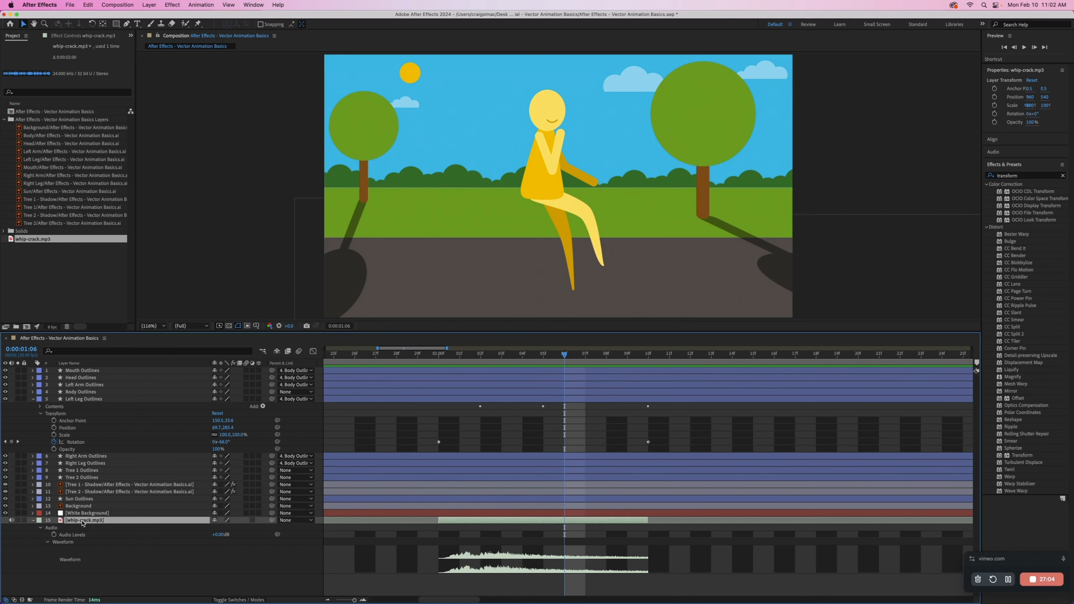
{"action": "left_click", "coordinate": [54, 535]}
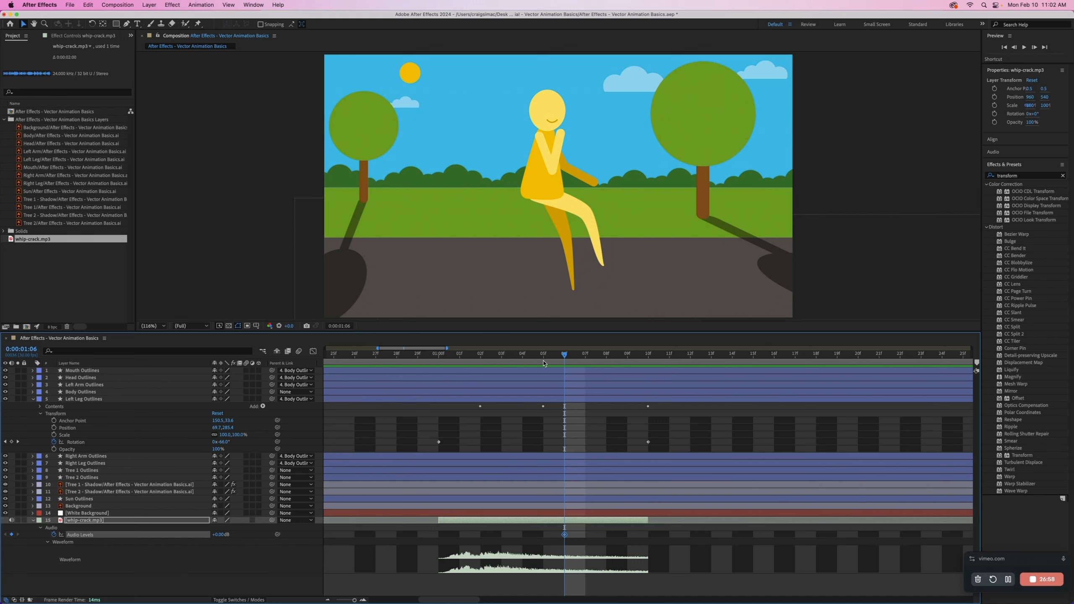
{"action": "left_click_drag", "start_coordinate": [565, 358], "coordinate": [647, 356]}
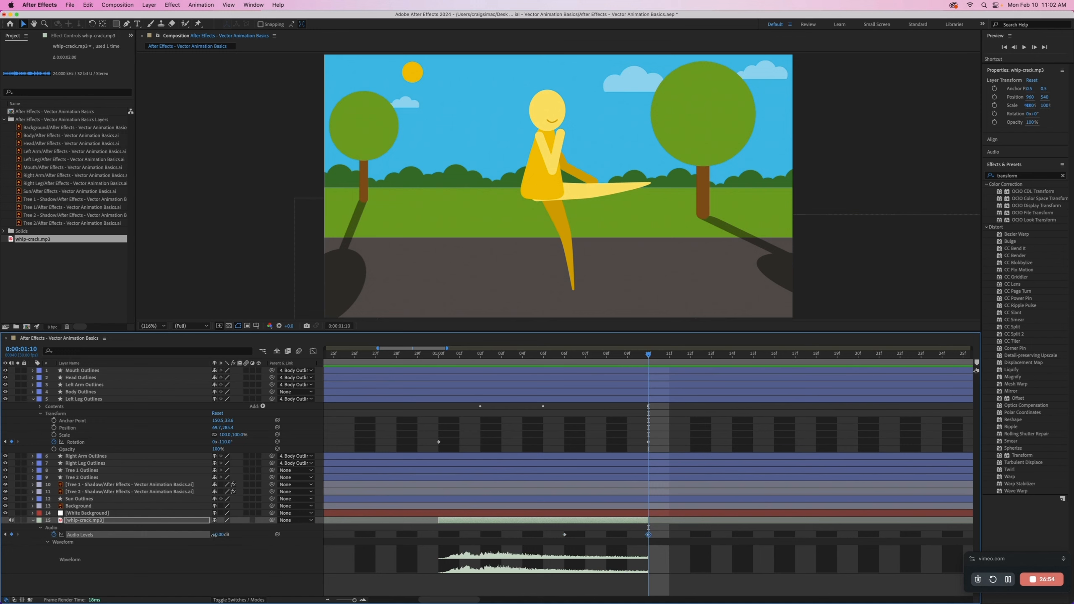
{"action": "left_click_drag", "start_coordinate": [218, 535], "coordinate": [198, 541]}
- Preview the animation from 0:00:00:27 to check the faded whip-crack sound against the kick
{"action": "left_click", "coordinate": [376, 354]}
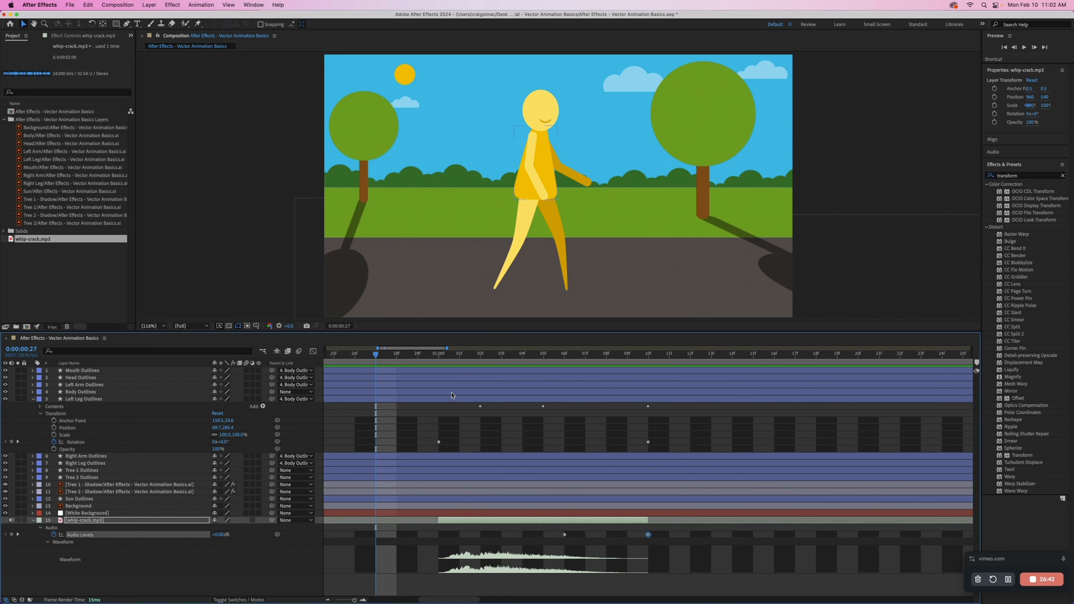
{"action": "key", "text": "space"}
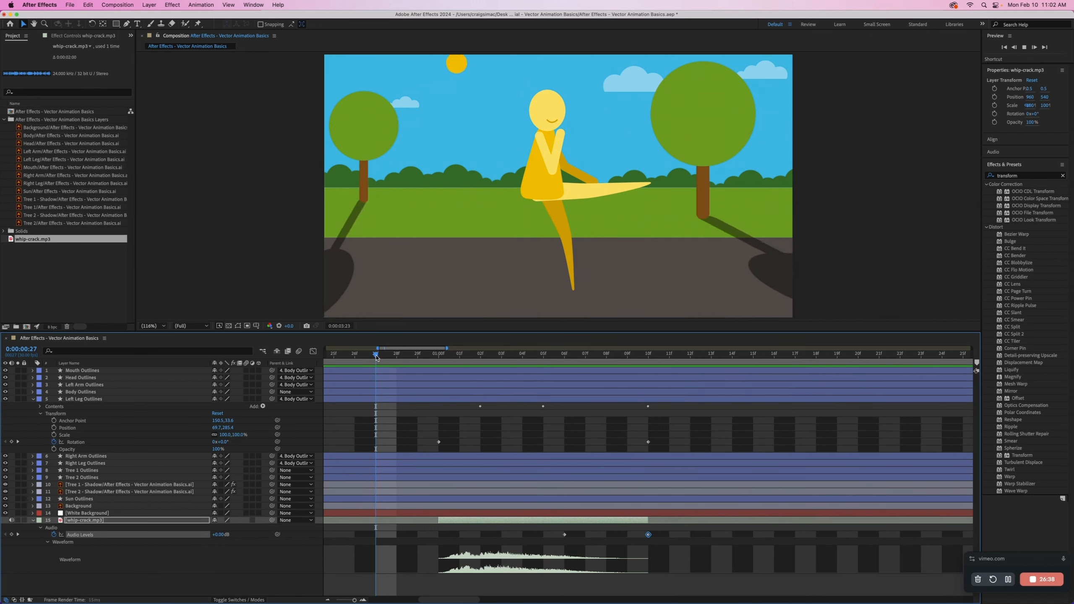
{"action": "key", "text": "space"}
- Slide the trimmed whip-crack.mp3 layer later until it starts at 0:00:01:04, testing its timing from 0:00:01:00 along the way
{"action": "left_click_drag", "start_coordinate": [394, 360], "coordinate": [437, 382]}
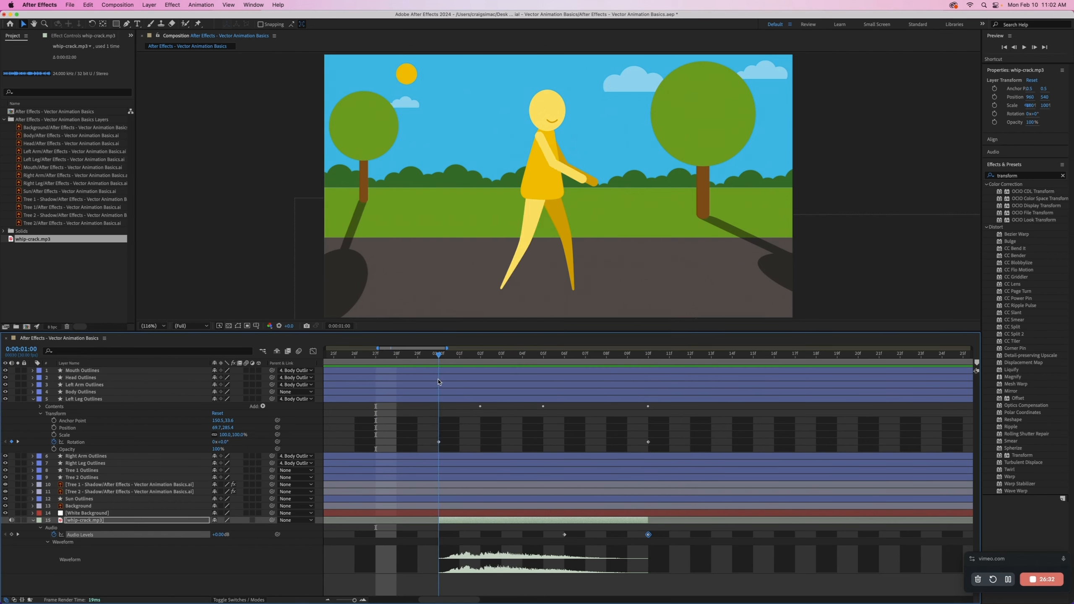
{"action": "left_click_drag", "start_coordinate": [507, 522], "coordinate": [523, 523]}
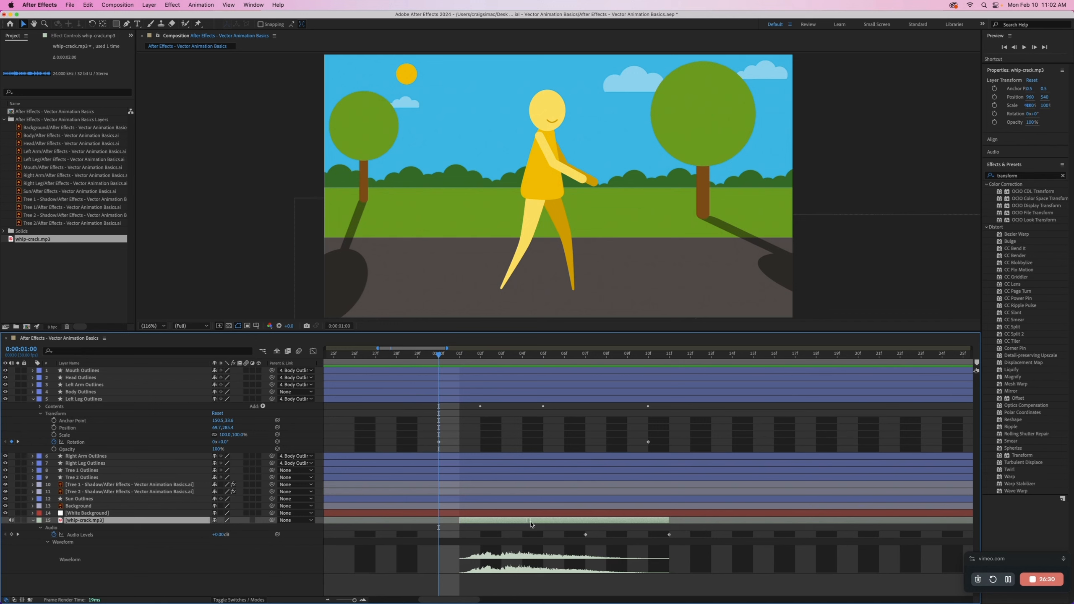
{"action": "key", "text": "space"}
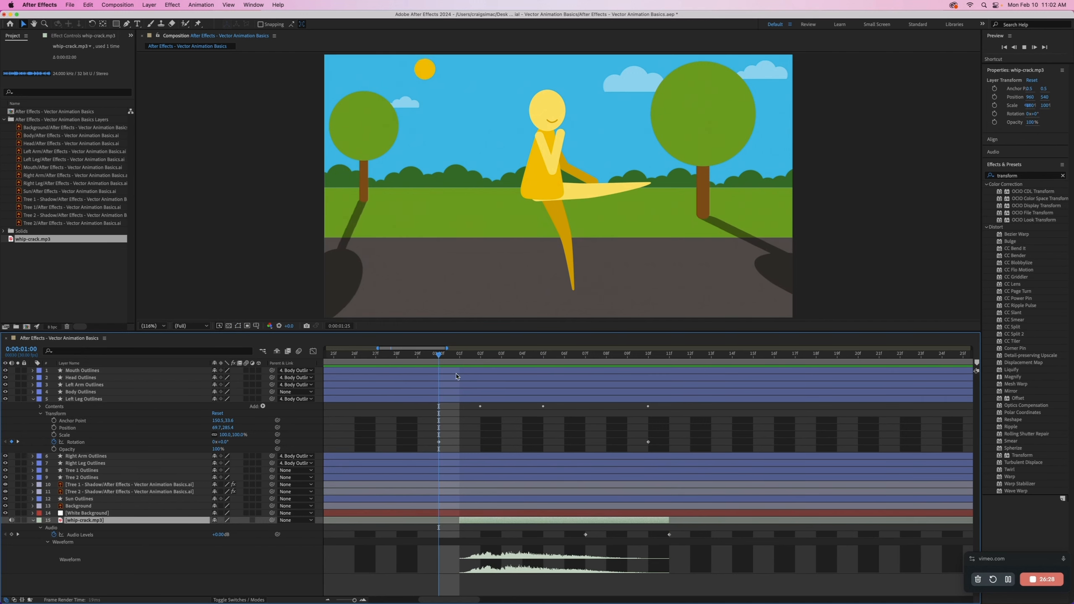
{"action": "key", "text": "space"}
{"action": "key", "text": "Page_Up"}
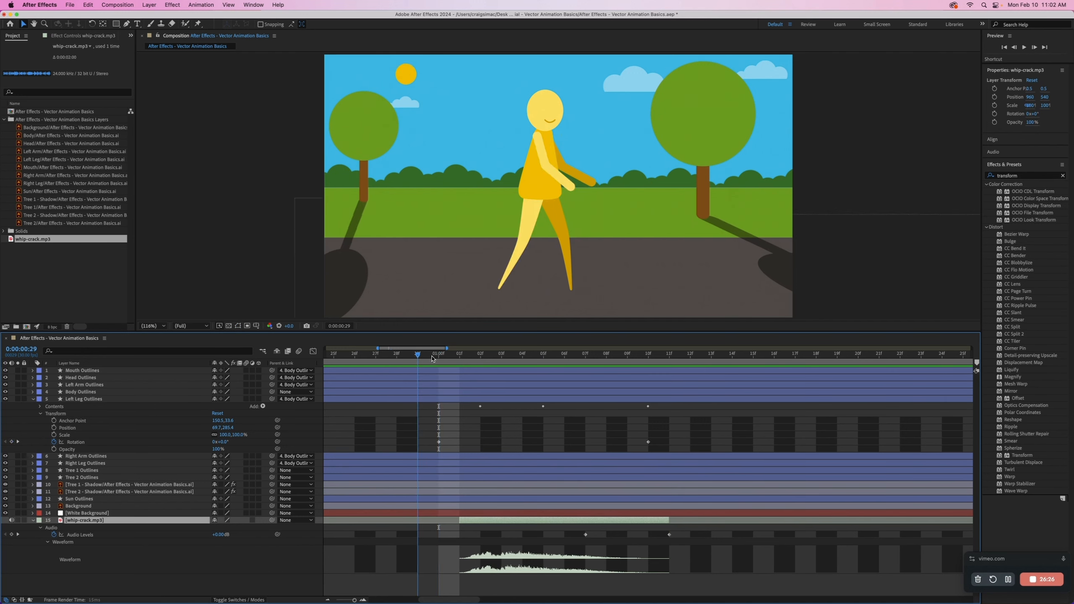
{"action": "left_click", "coordinate": [432, 358]}
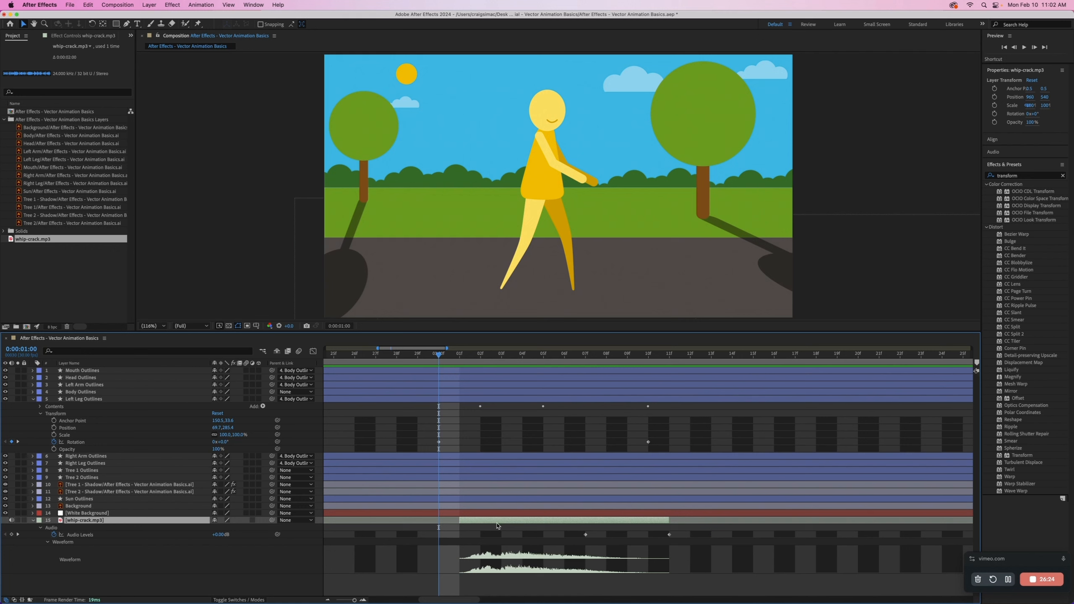
{"action": "left_click_drag", "start_coordinate": [497, 526], "coordinate": [558, 517]}
- Preview the kick from 0:00:01:00 to check the shifted whip-crack sound, and return to the full timeline
{"action": "key", "text": "space"}
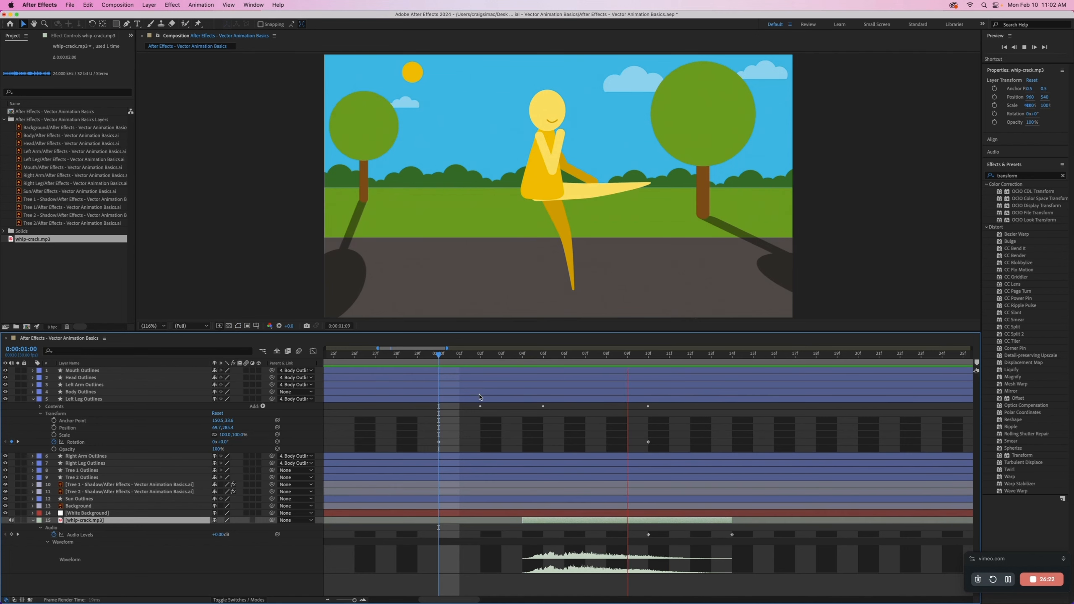
{"action": "key", "text": "space"}
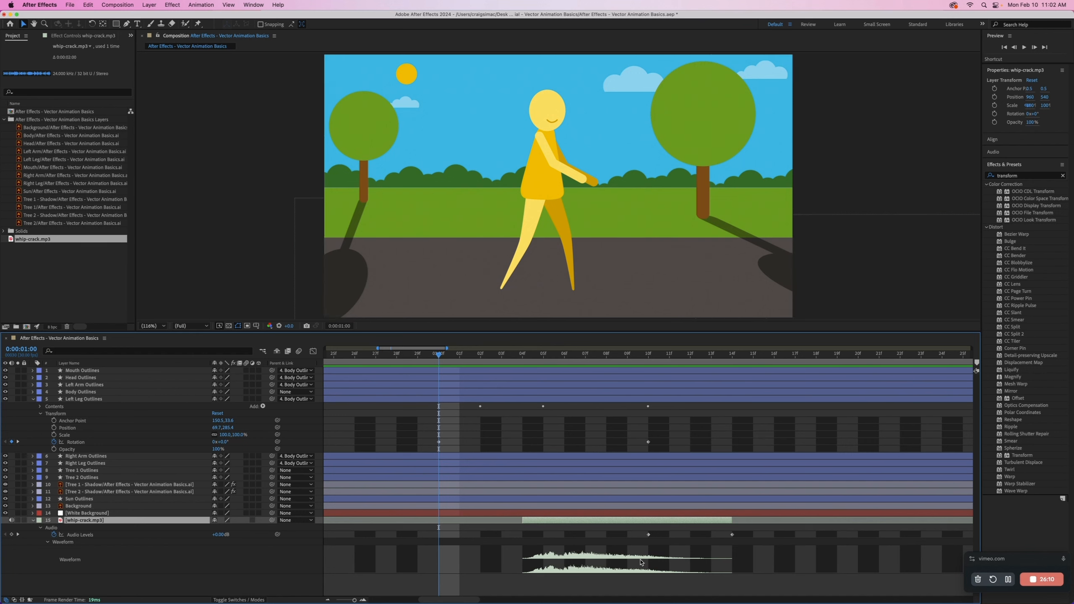
{"action": "key", "text": "space"}
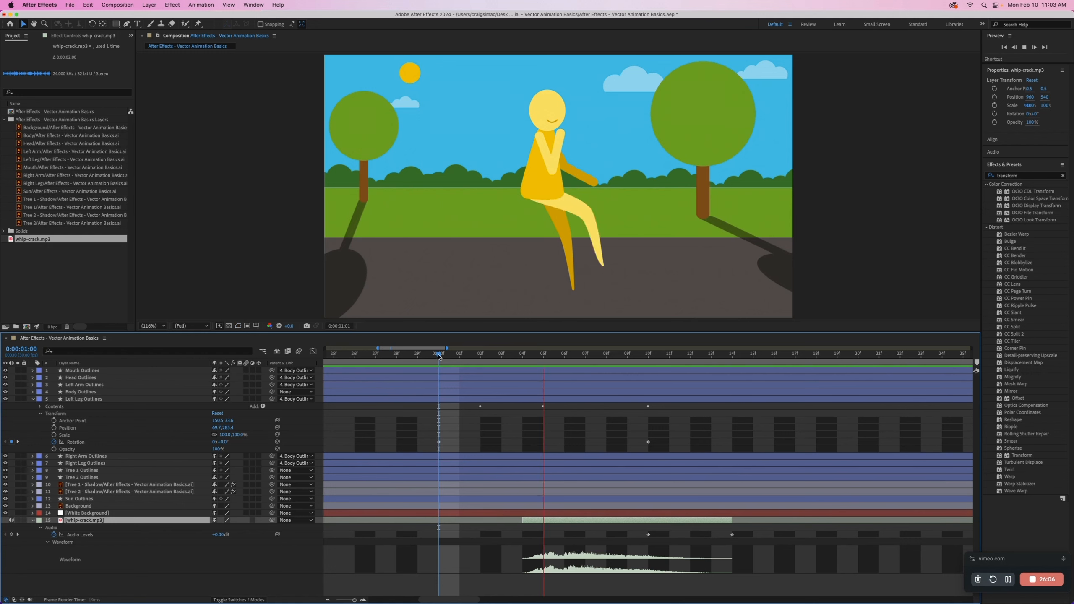
{"action": "key", "text": "space"}
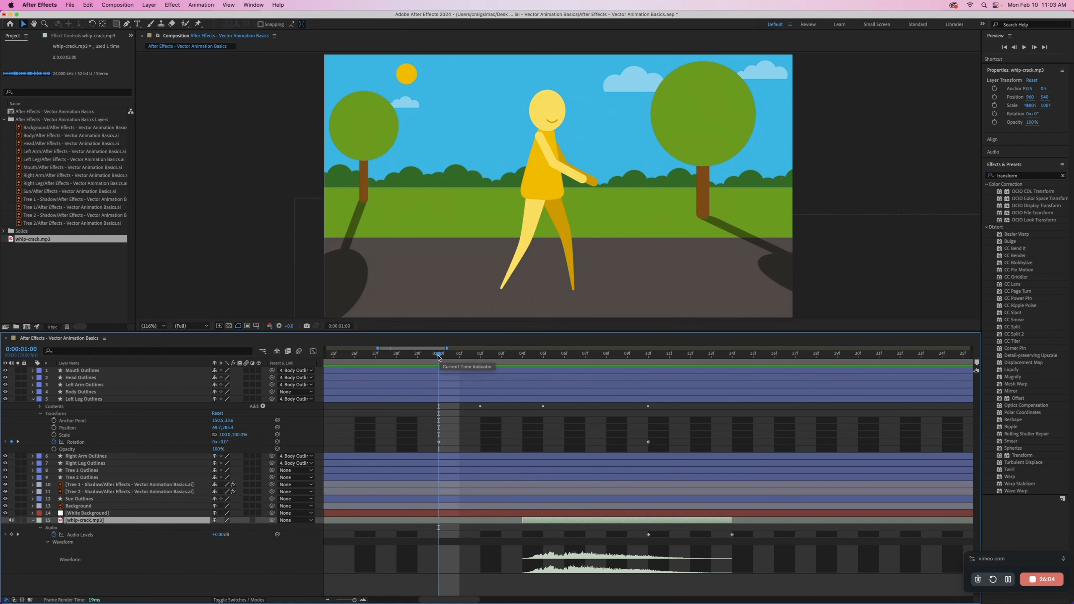
{"action": "left_click_drag", "start_coordinate": [355, 600], "coordinate": [336, 601]}
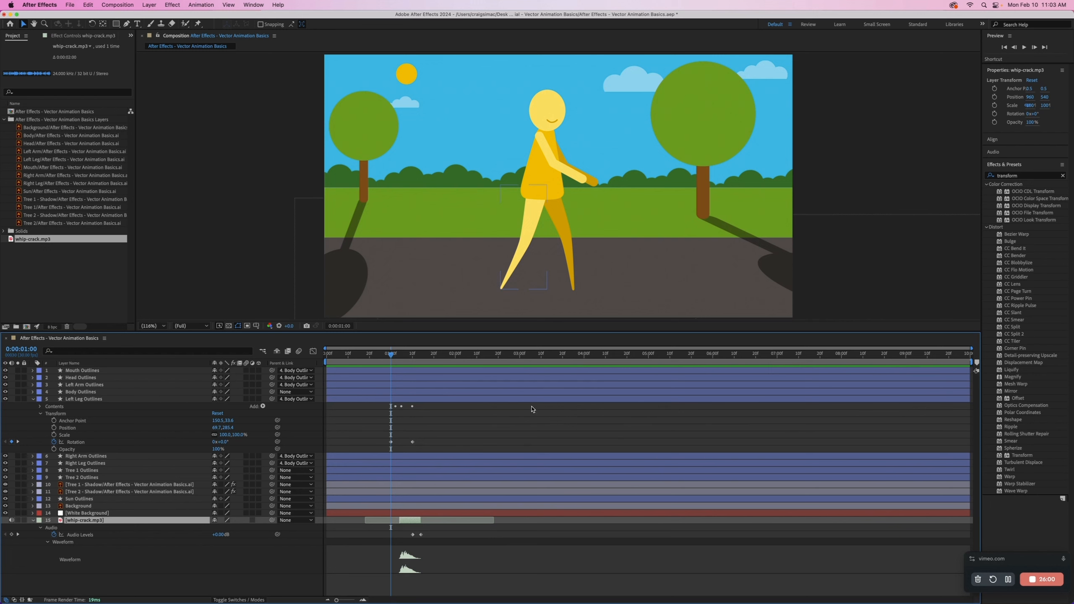